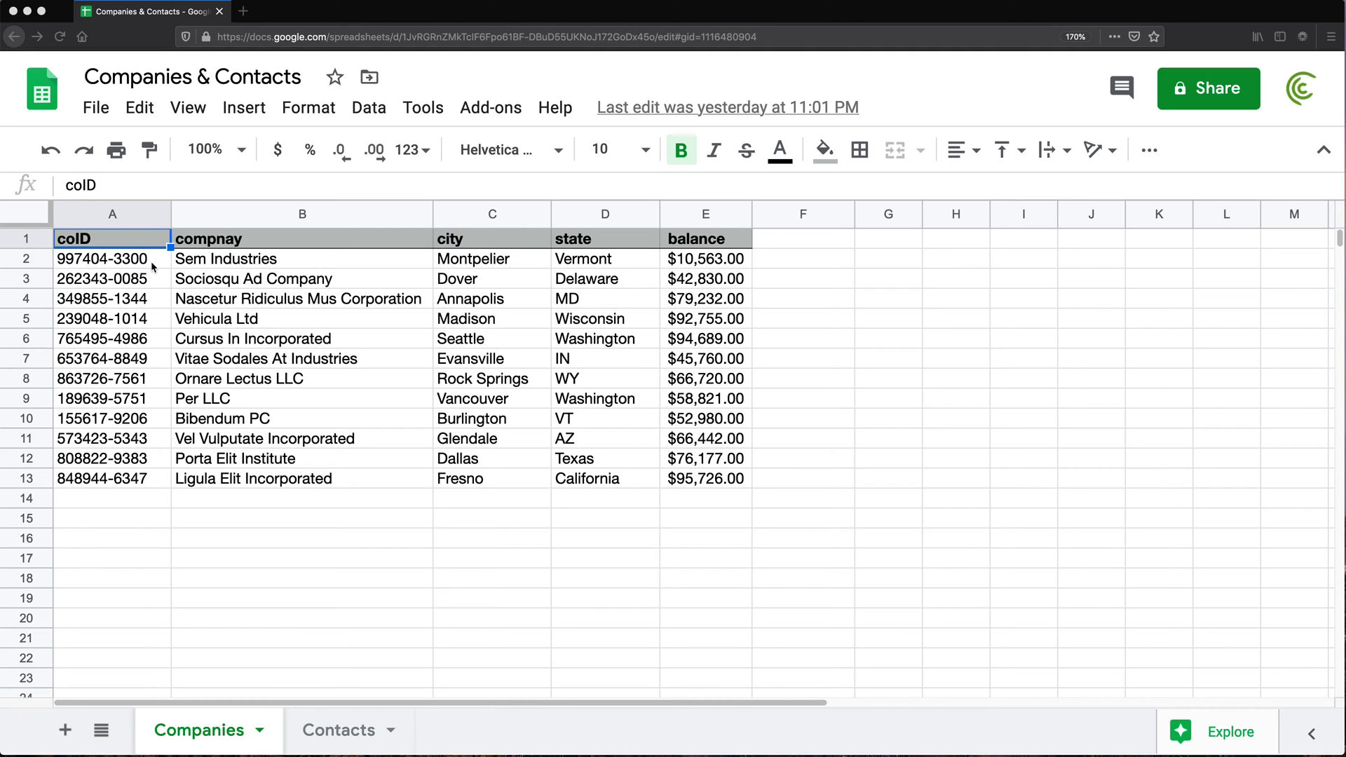
{"action": "left_click", "coordinate": [130, 263]}
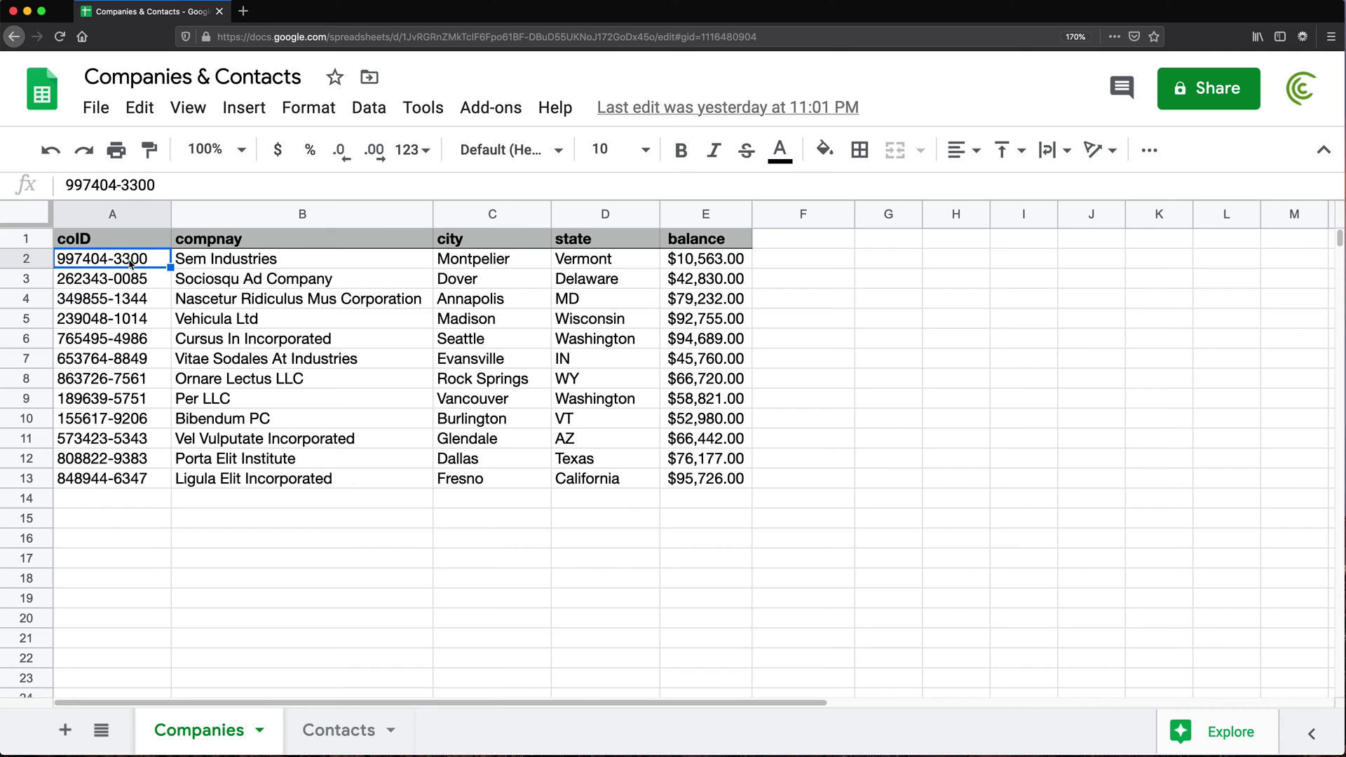
{"action": "scroll", "coordinate": [130, 264], "scroll_direction": "up", "scroll_amount": 2}
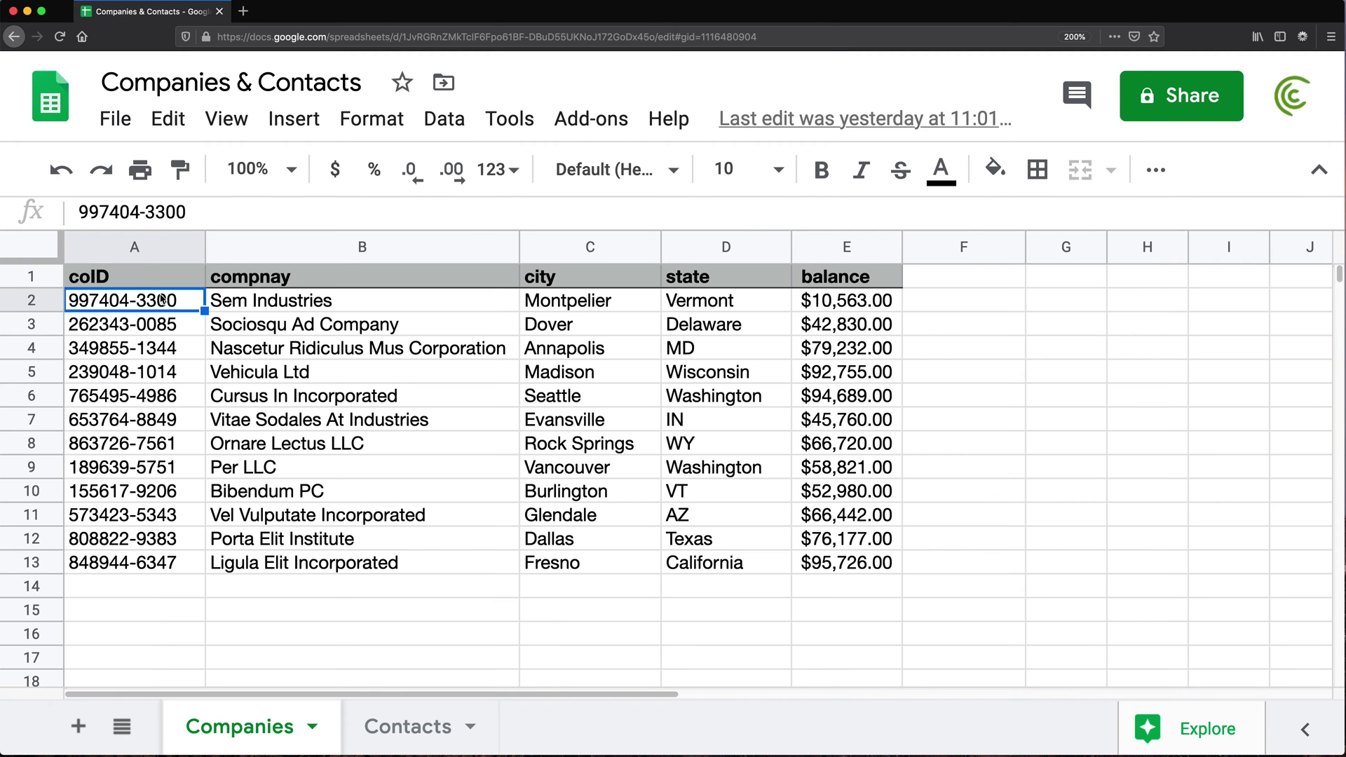
{"action": "left_click_drag", "start_coordinate": [119, 303], "coordinate": [144, 538]}
{"action": "left_click", "coordinate": [412, 729]}
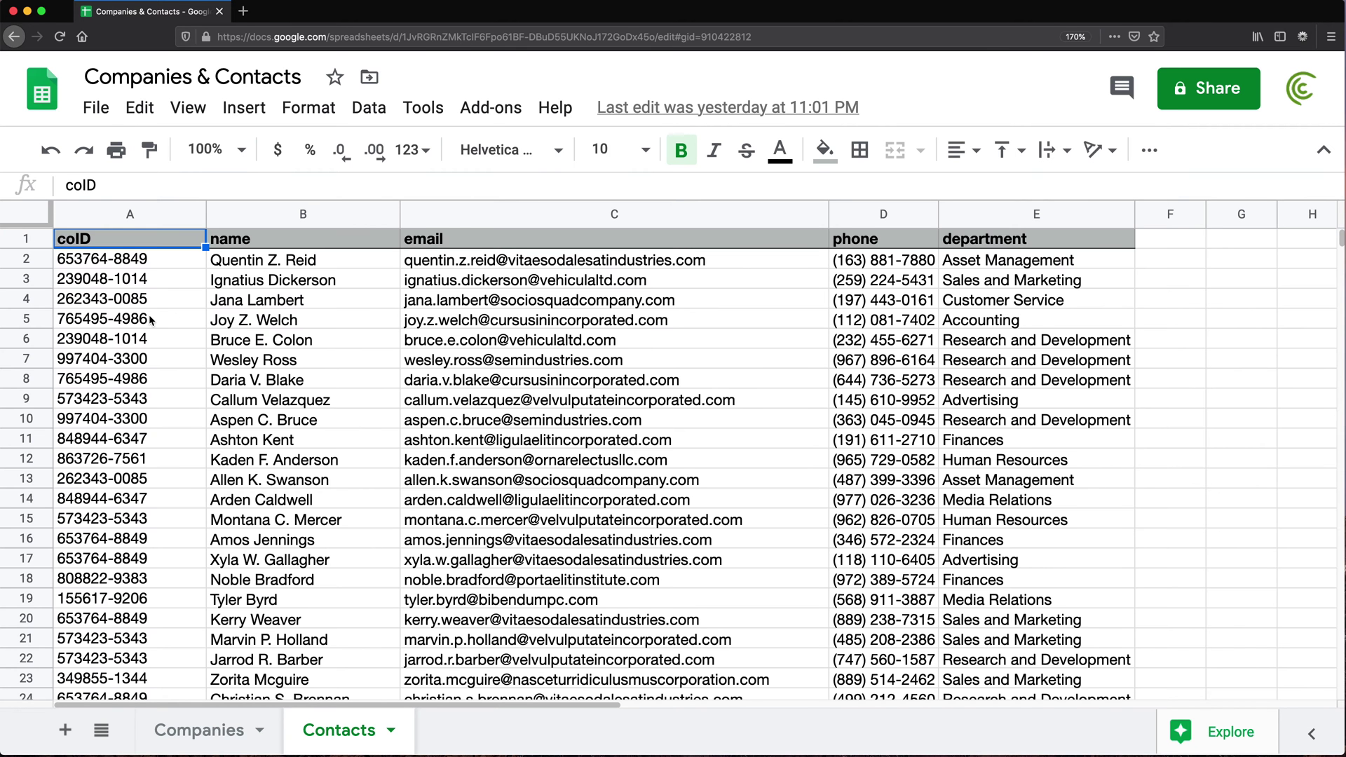
{"action": "left_click", "coordinate": [196, 729]}
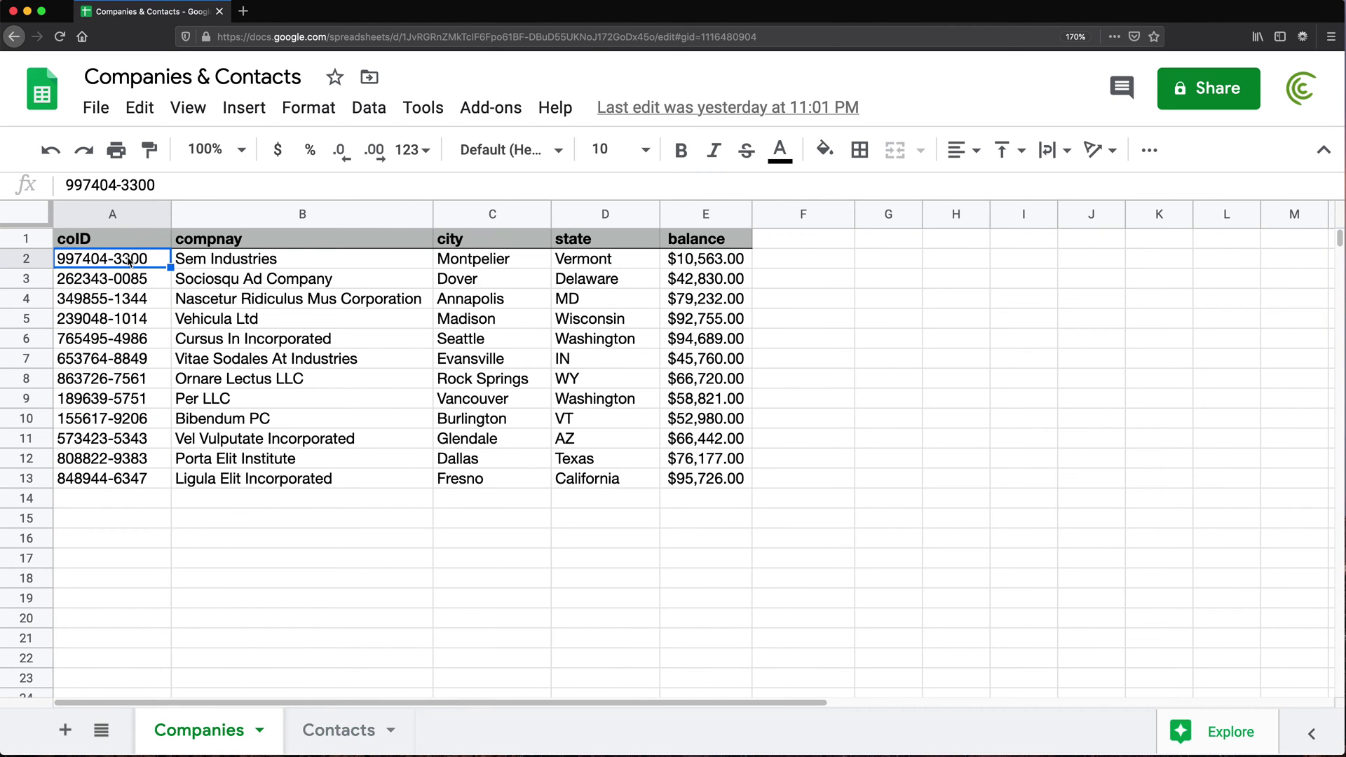
{"action": "key", "text": "super+c"}
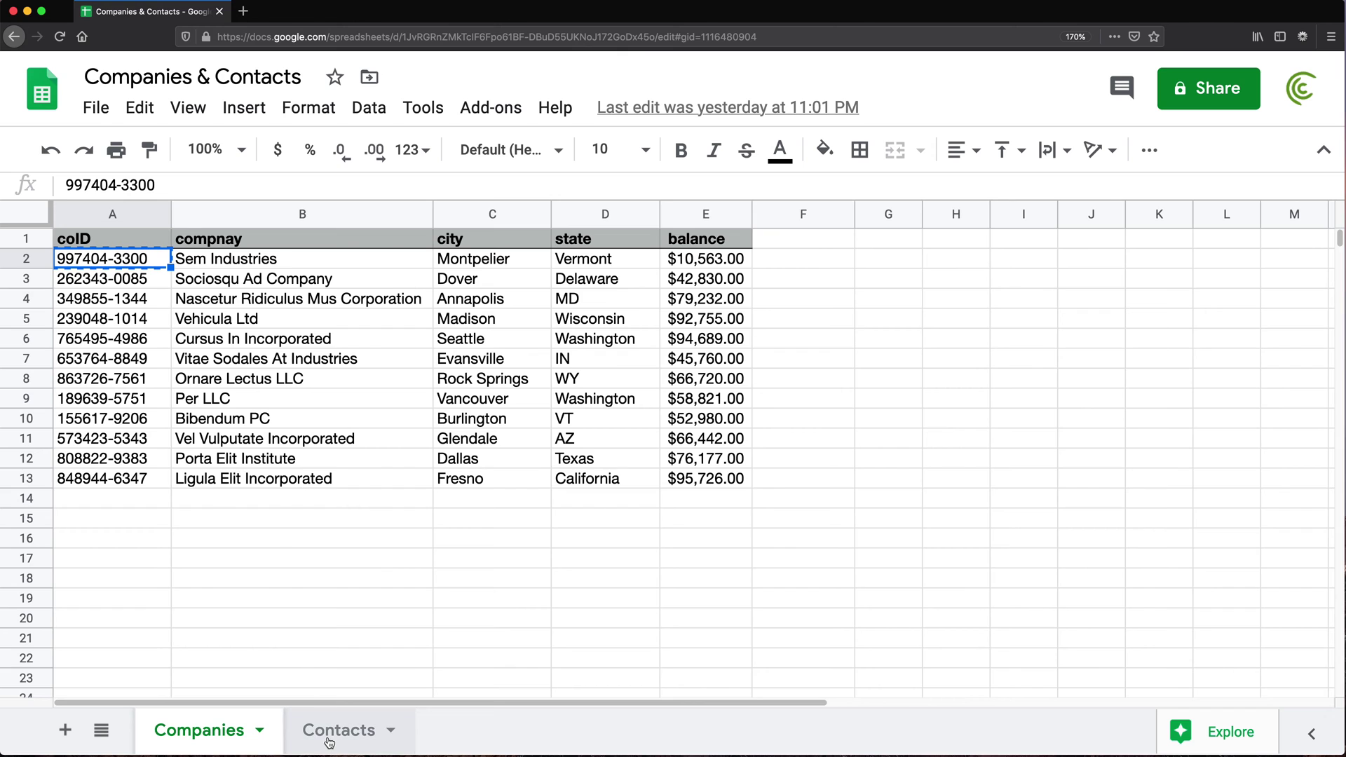
{"action": "left_click", "coordinate": [339, 731]}
{"action": "key", "text": "super+f"}
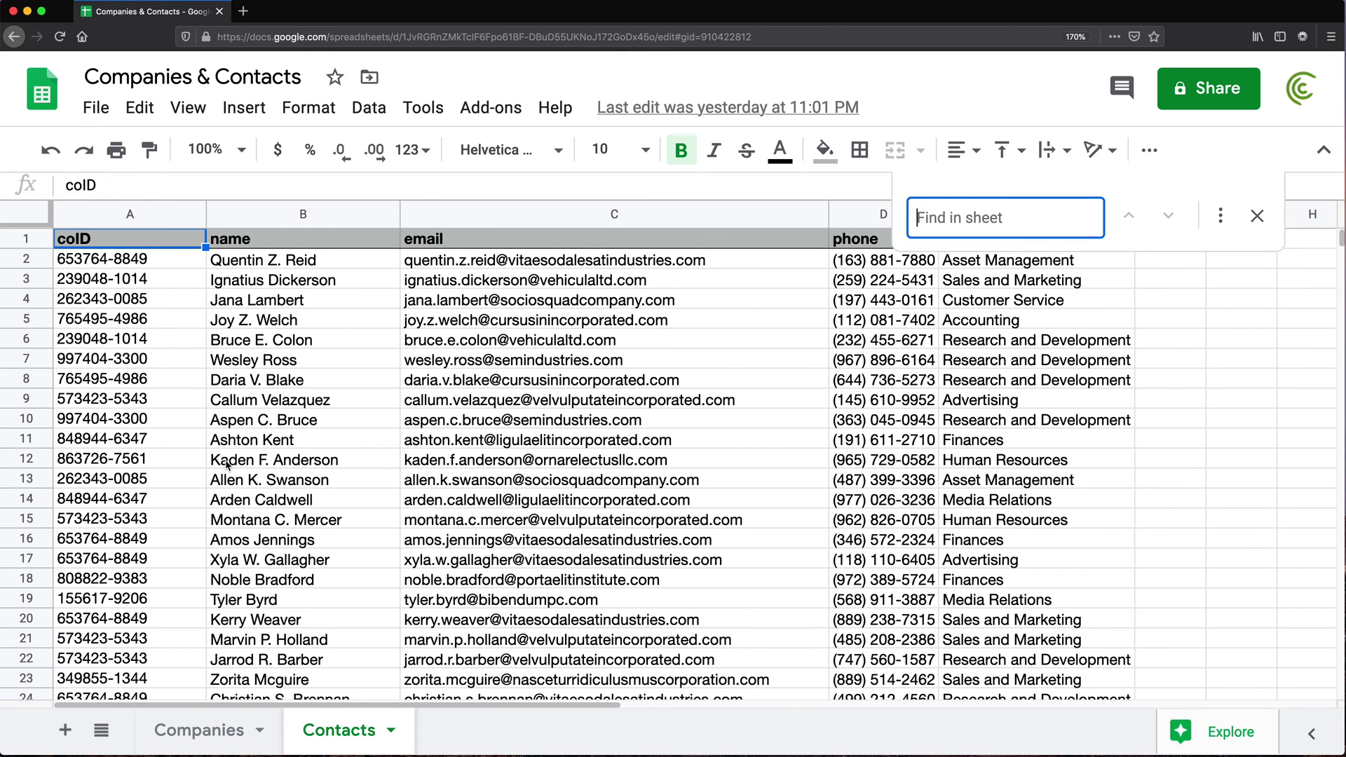
{"action": "key", "text": "super+v"}
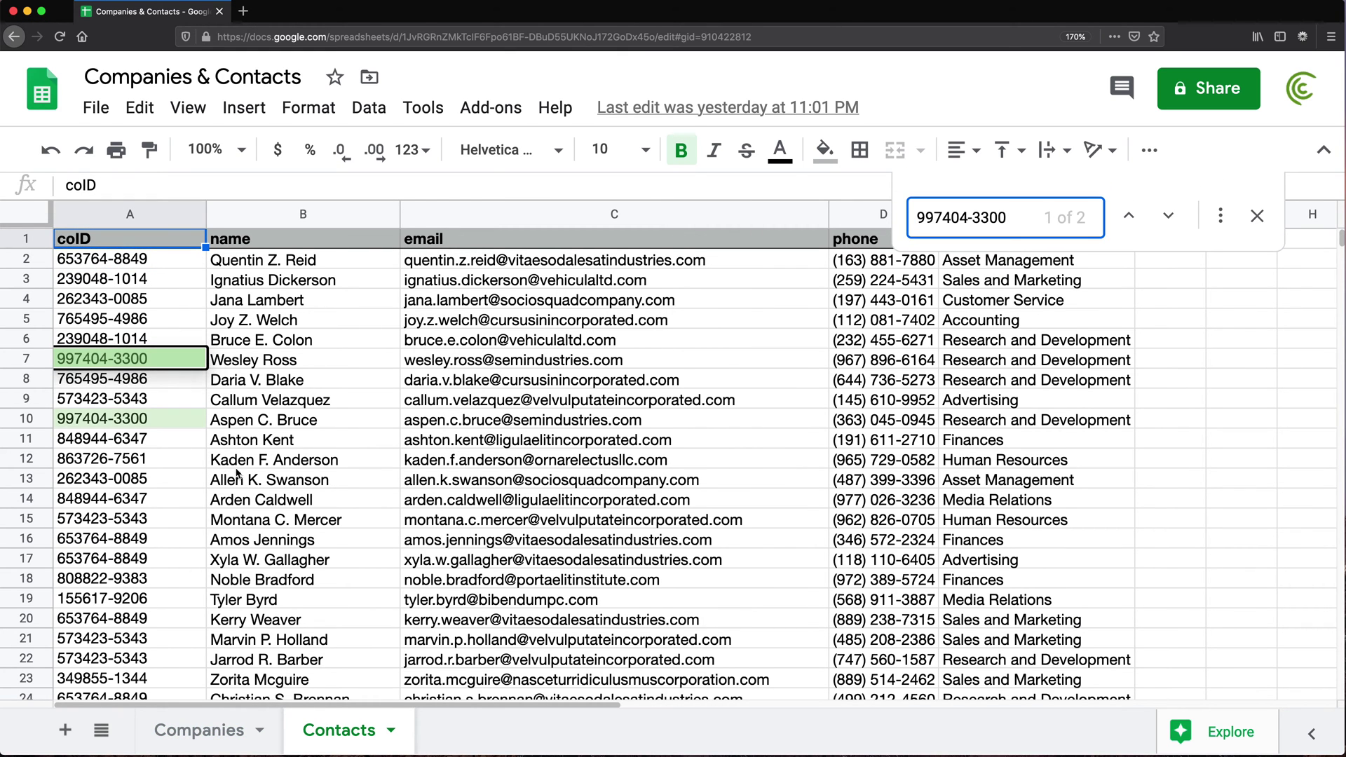
{"action": "scroll", "coordinate": [182, 448], "scroll_direction": "down", "scroll_amount": 3}
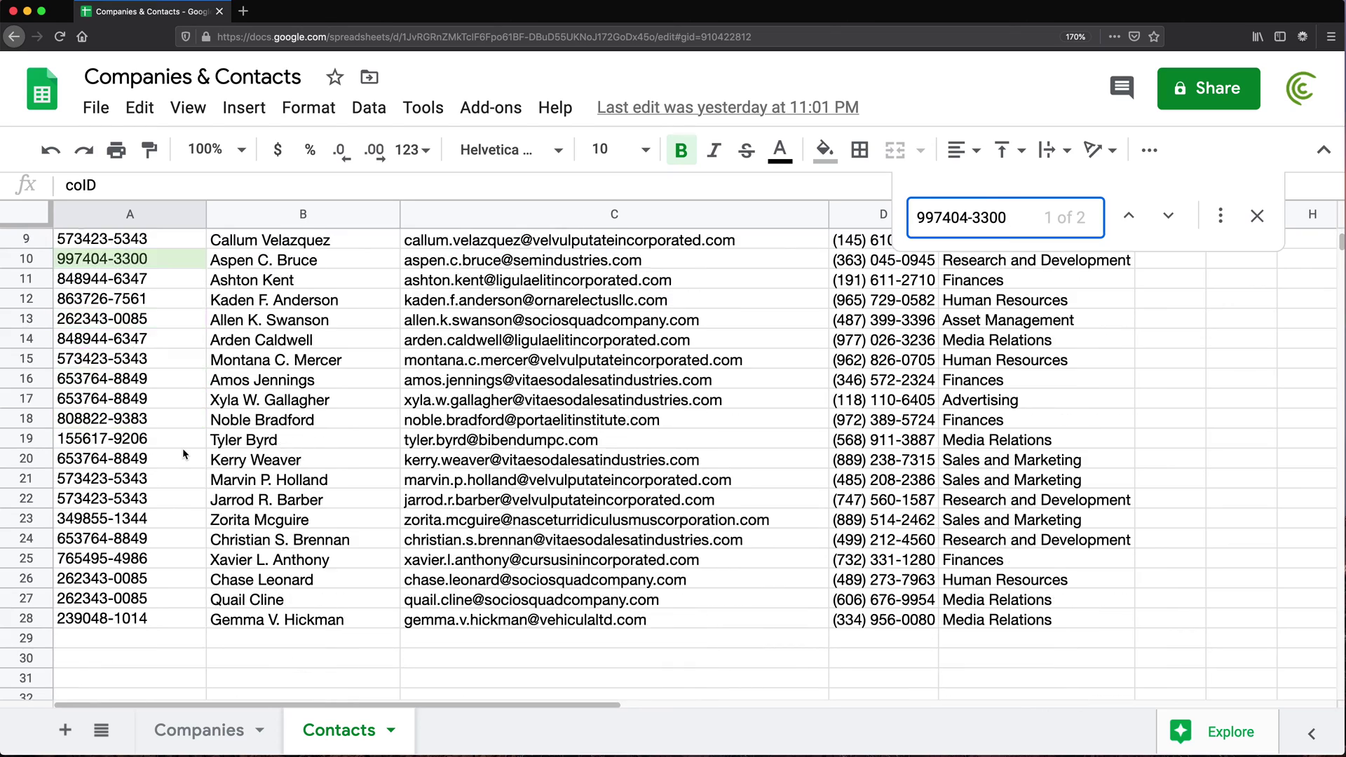
{"action": "scroll", "coordinate": [182, 451], "scroll_direction": "up", "scroll_amount": 3}
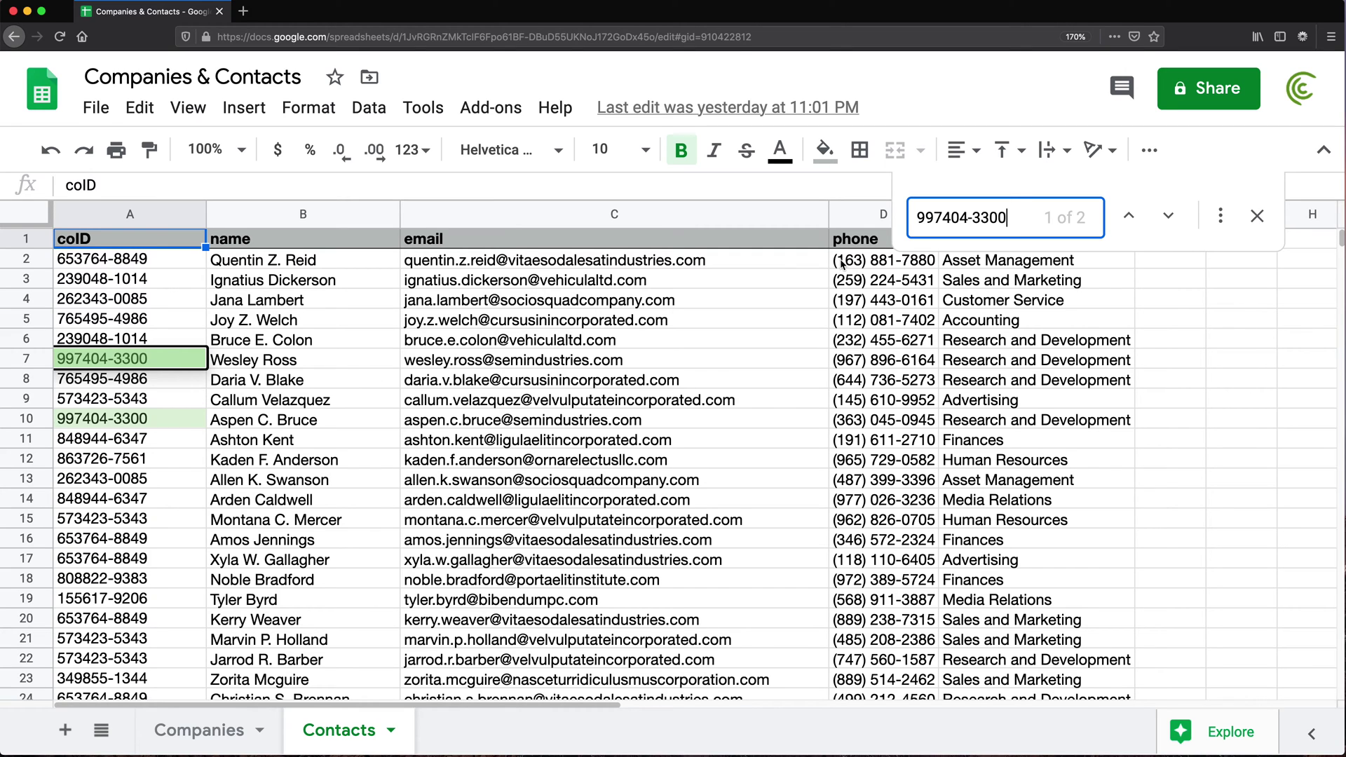
{"action": "left_click", "coordinate": [1256, 216]}
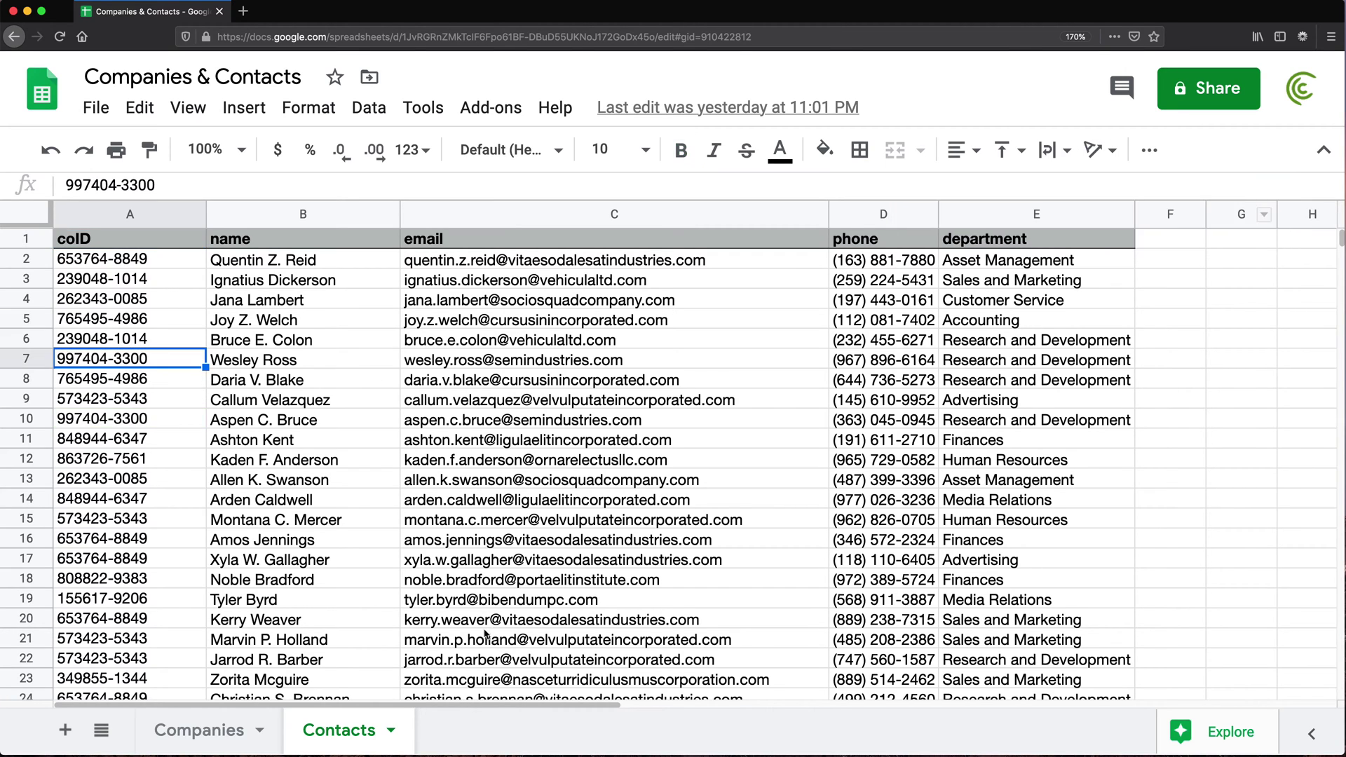
{"action": "left_click", "coordinate": [203, 729]}
{"action": "left_click", "coordinate": [116, 286]}
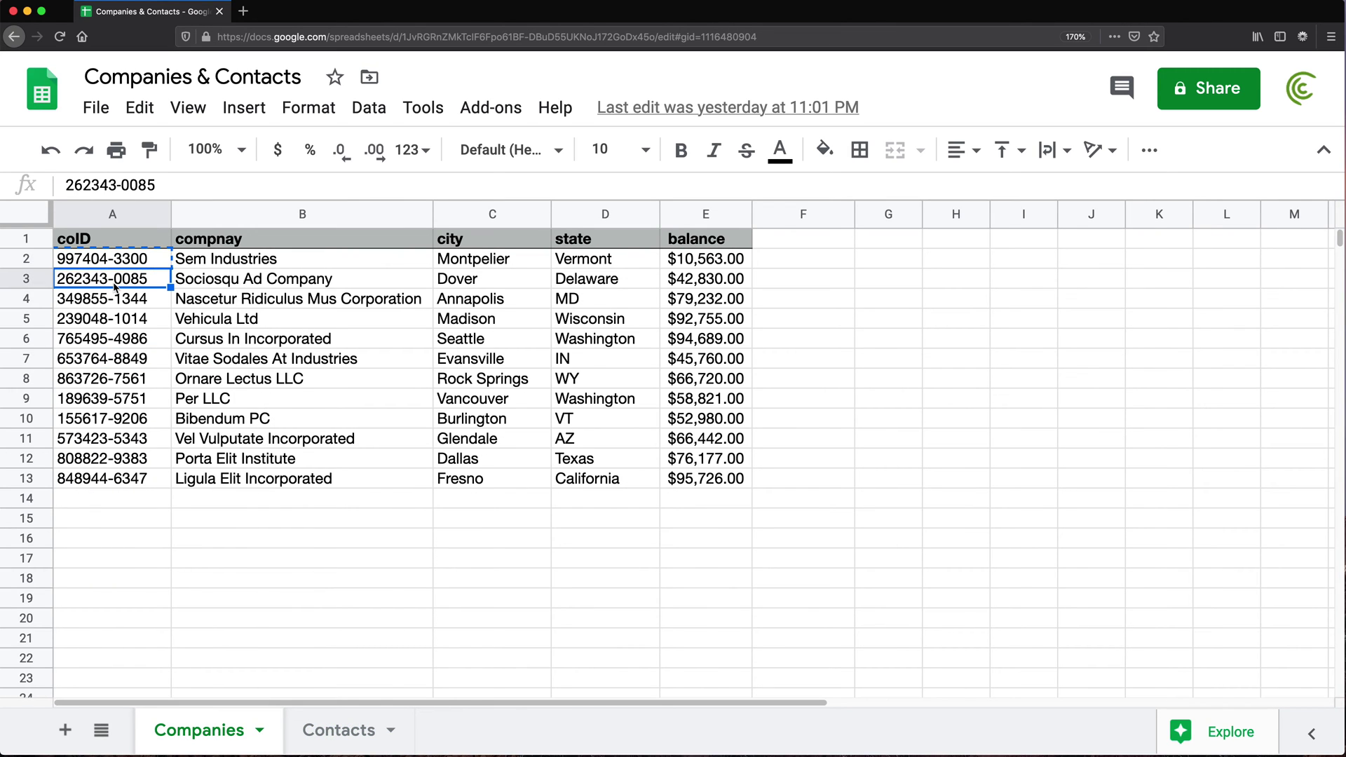
{"action": "left_click", "coordinate": [345, 733]}
{"action": "key", "text": "ctrl+f"}
{"action": "key", "text": "ctrl+v"}
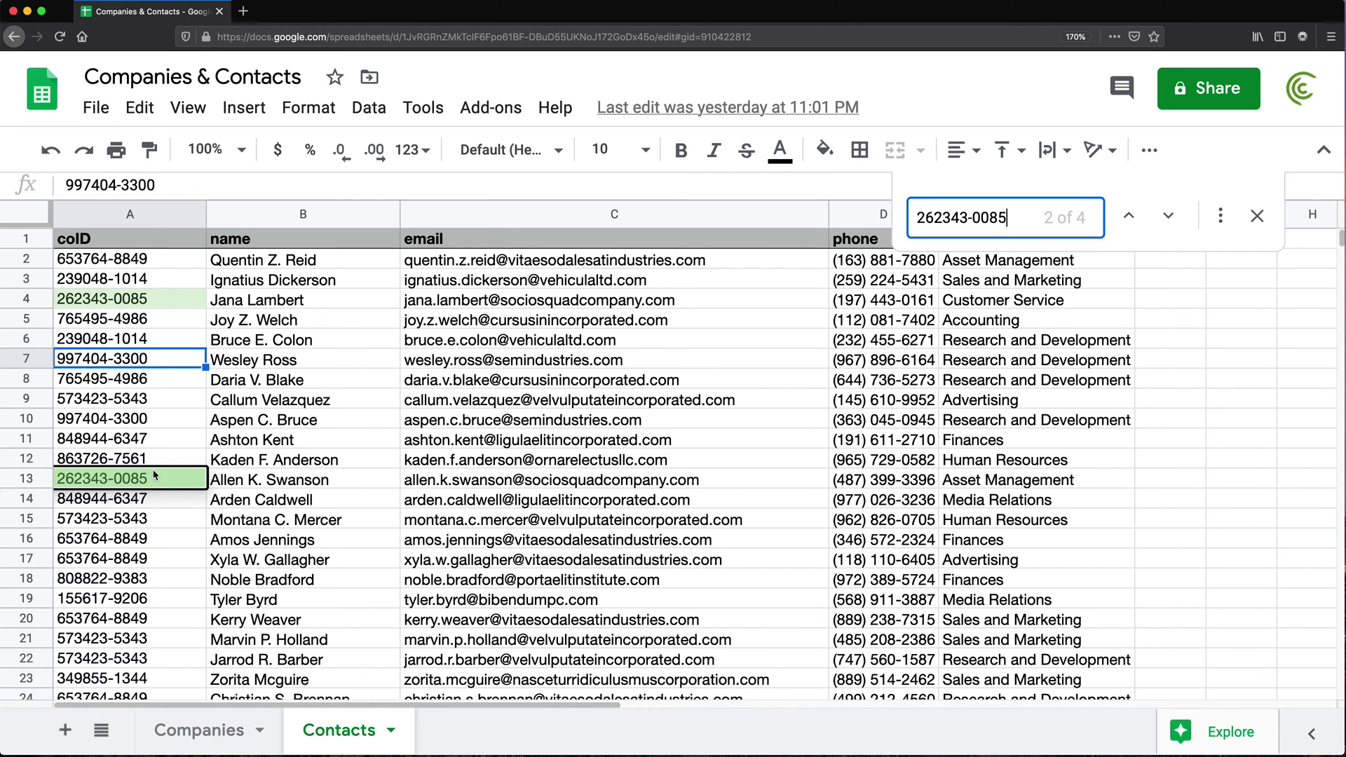
{"action": "scroll", "coordinate": [157, 483], "scroll_direction": "down", "scroll_amount": 5}
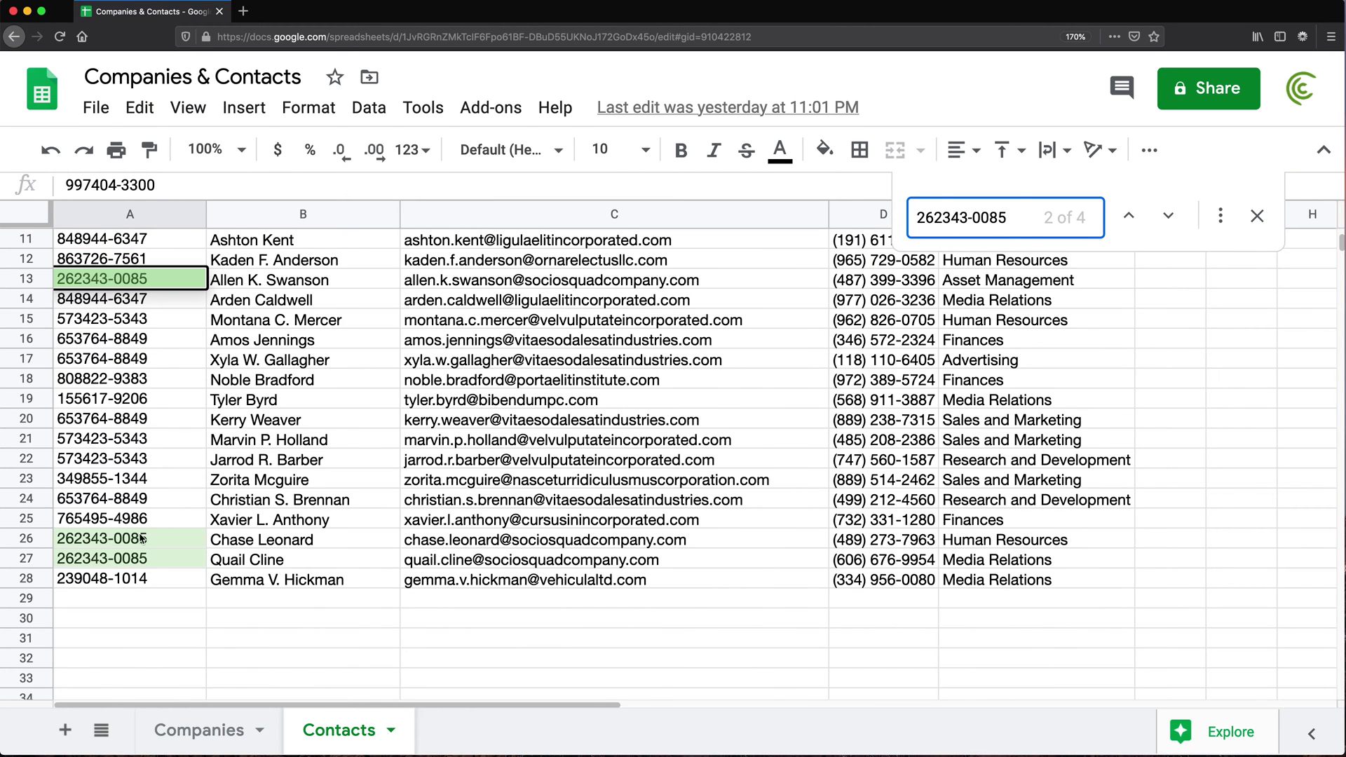
{"action": "scroll", "coordinate": [202, 350], "scroll_direction": "up", "scroll_amount": 5}
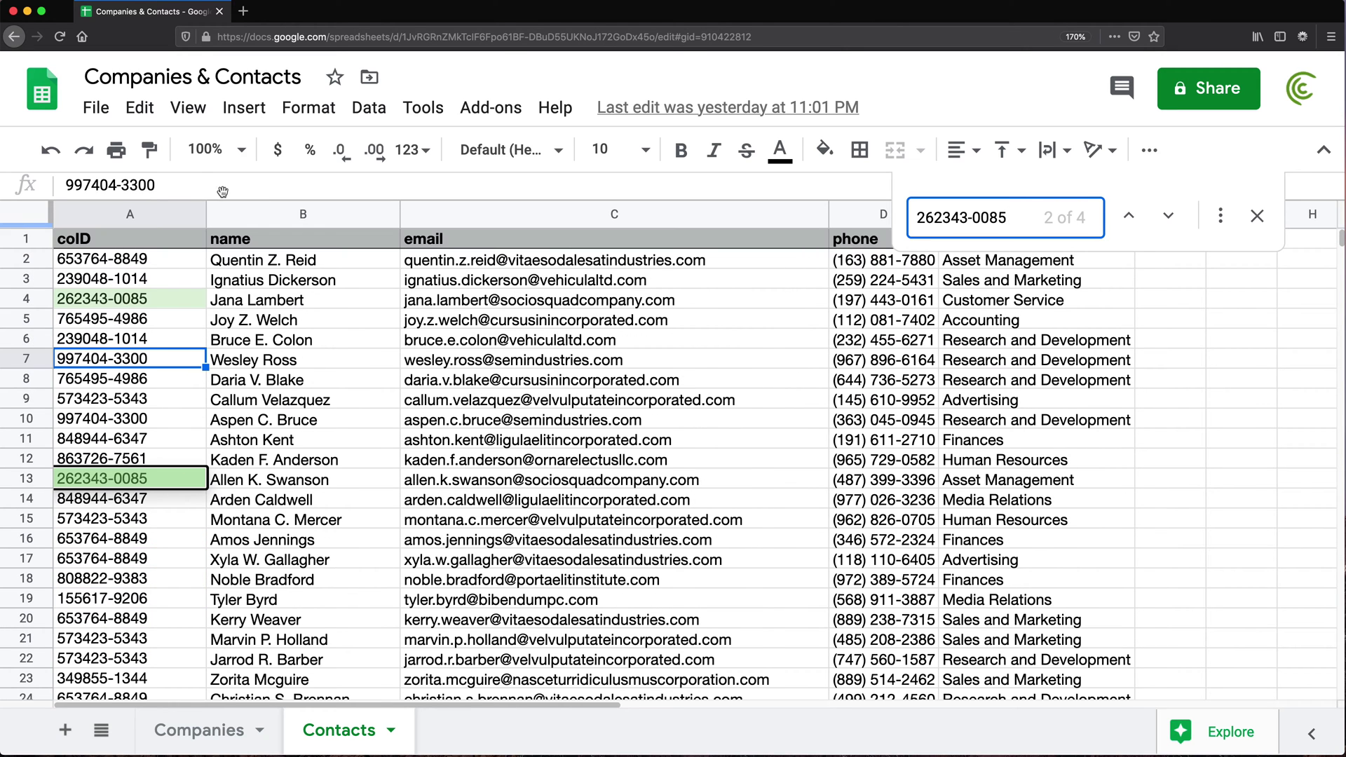
{"action": "left_click", "coordinate": [1257, 216]}
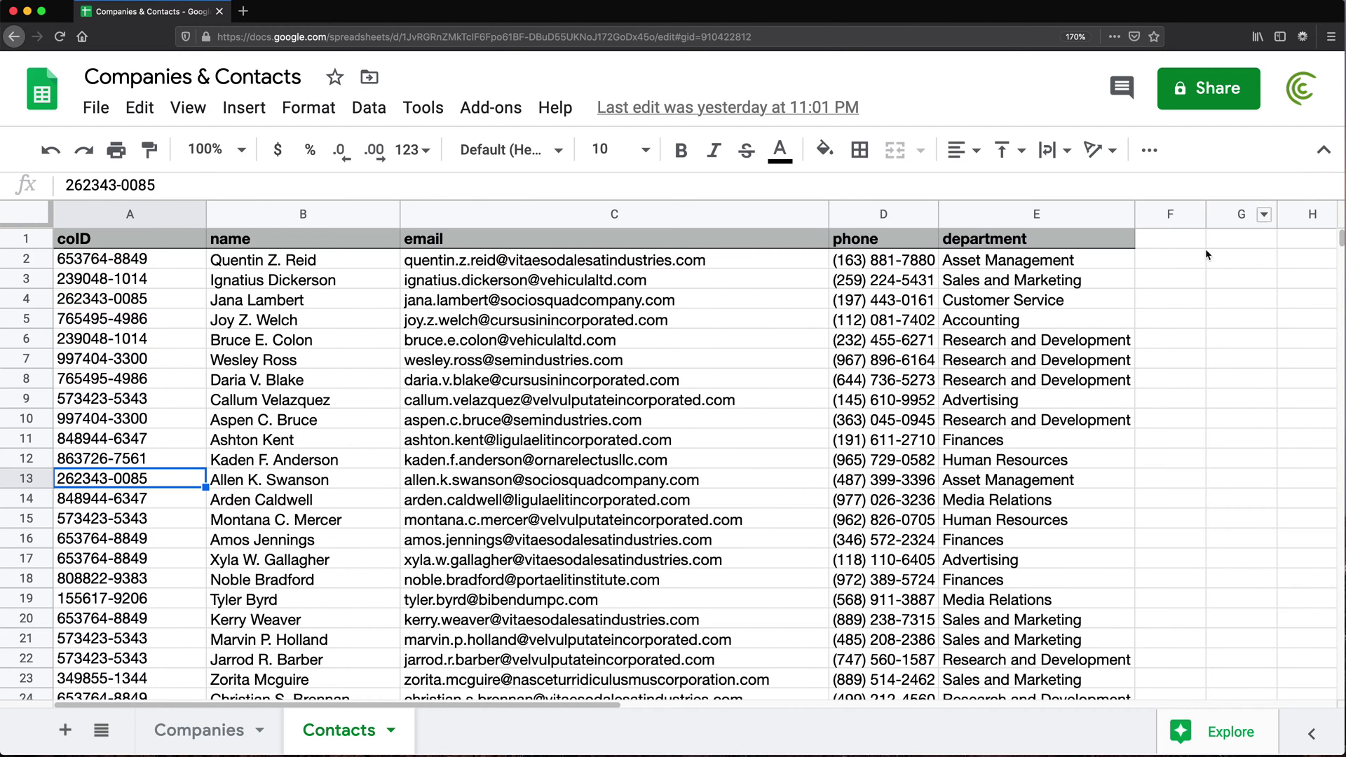
{"action": "left_click", "coordinate": [203, 729]}
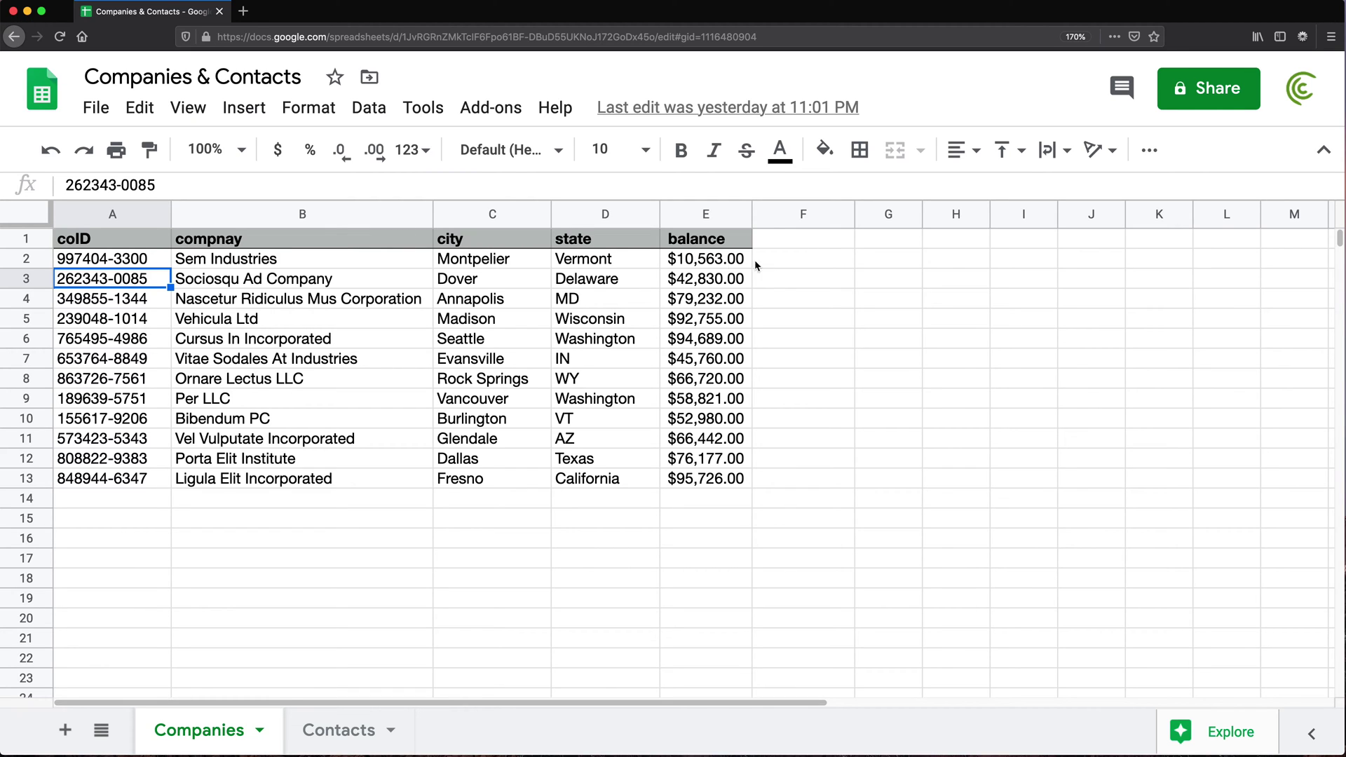
{"action": "left_click", "coordinate": [112, 263]}
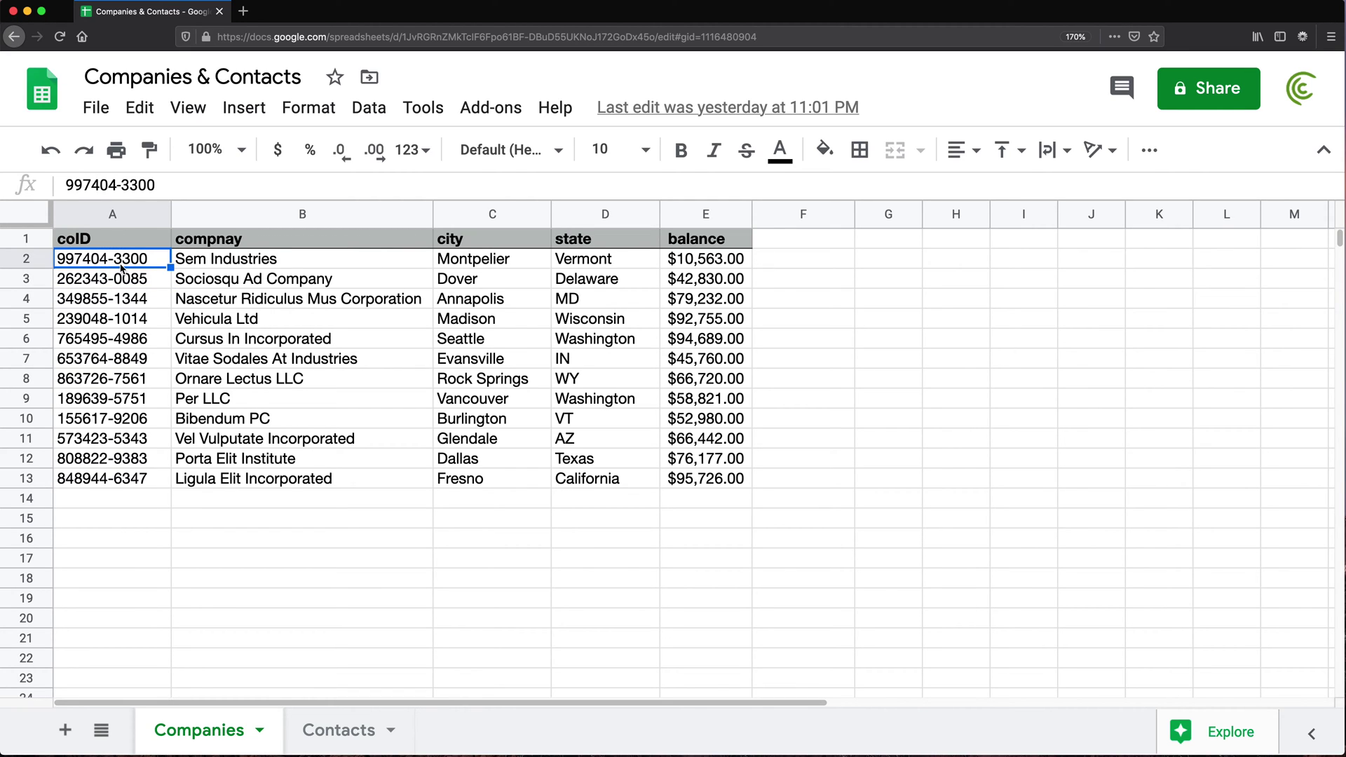
{"action": "left_click", "coordinate": [338, 730]}
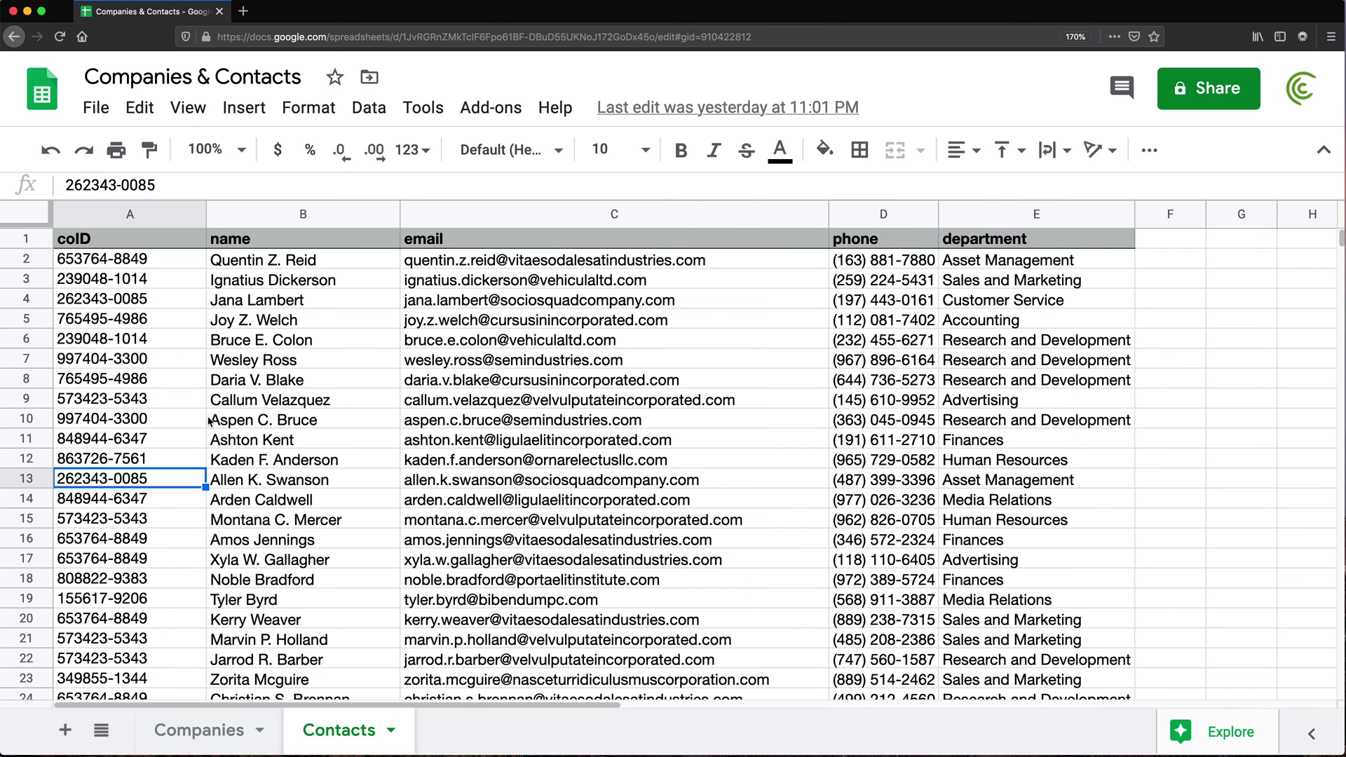
{"action": "left_click", "coordinate": [138, 426]}
{"action": "left_click", "coordinate": [138, 358]}
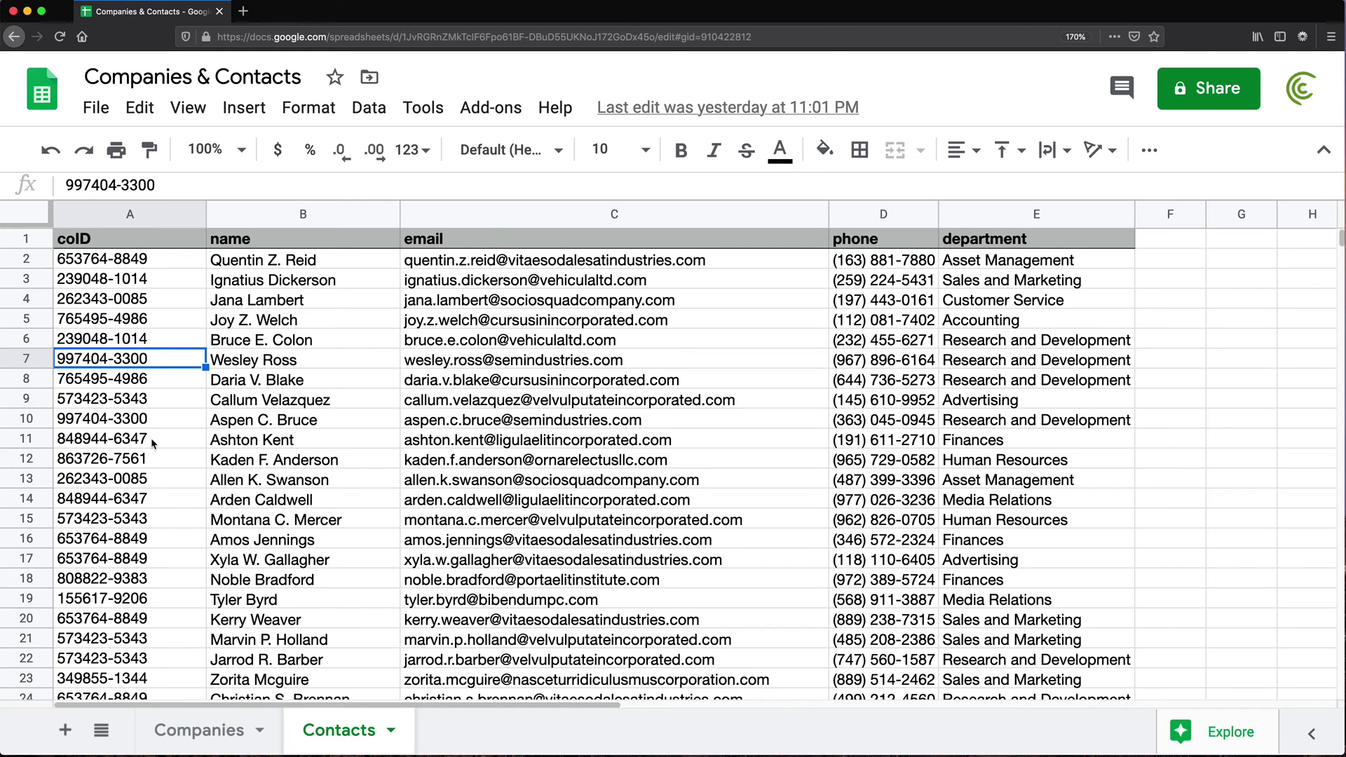
{"action": "left_click", "coordinate": [239, 364]}
{"action": "left_click", "coordinate": [188, 731]}
{"action": "left_click", "coordinate": [785, 260]}
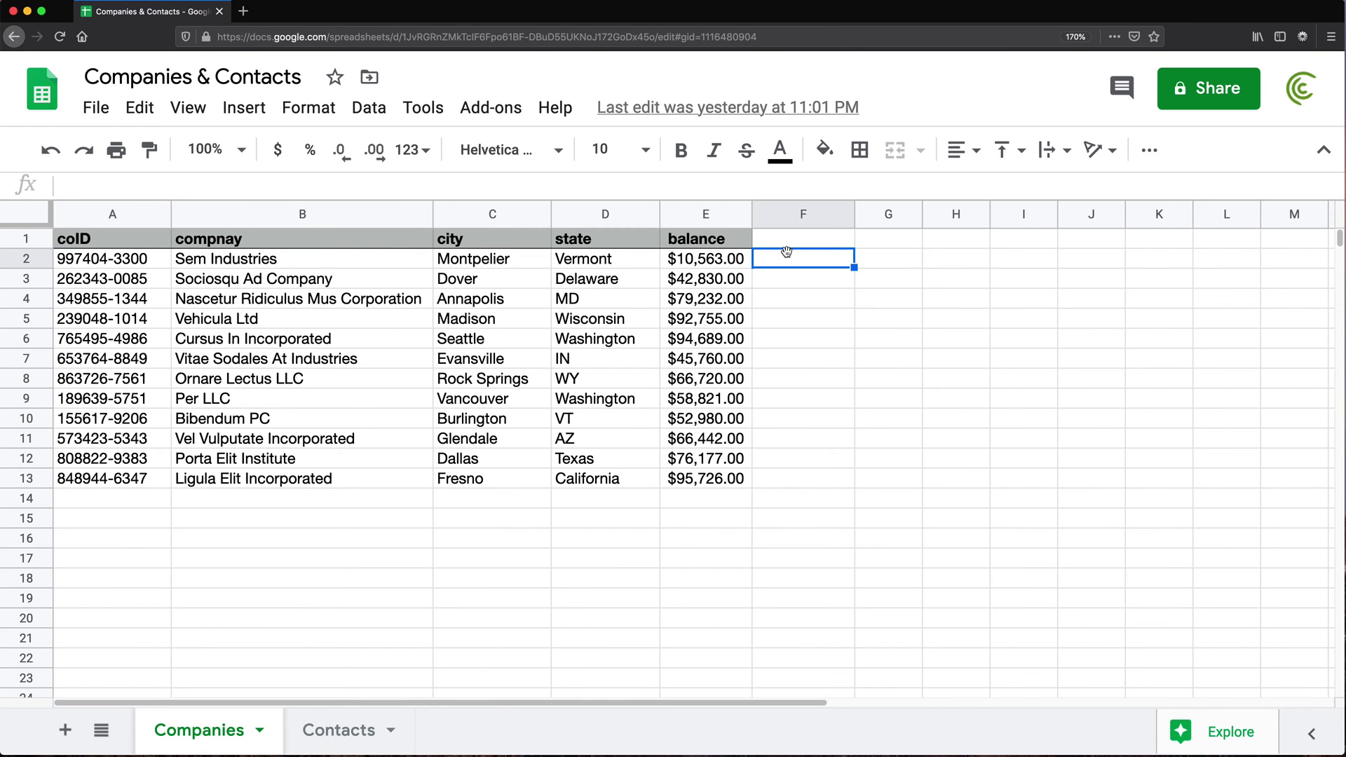
{"action": "key", "text": "ctrl+v"}
{"action": "left_click", "coordinate": [319, 731]}
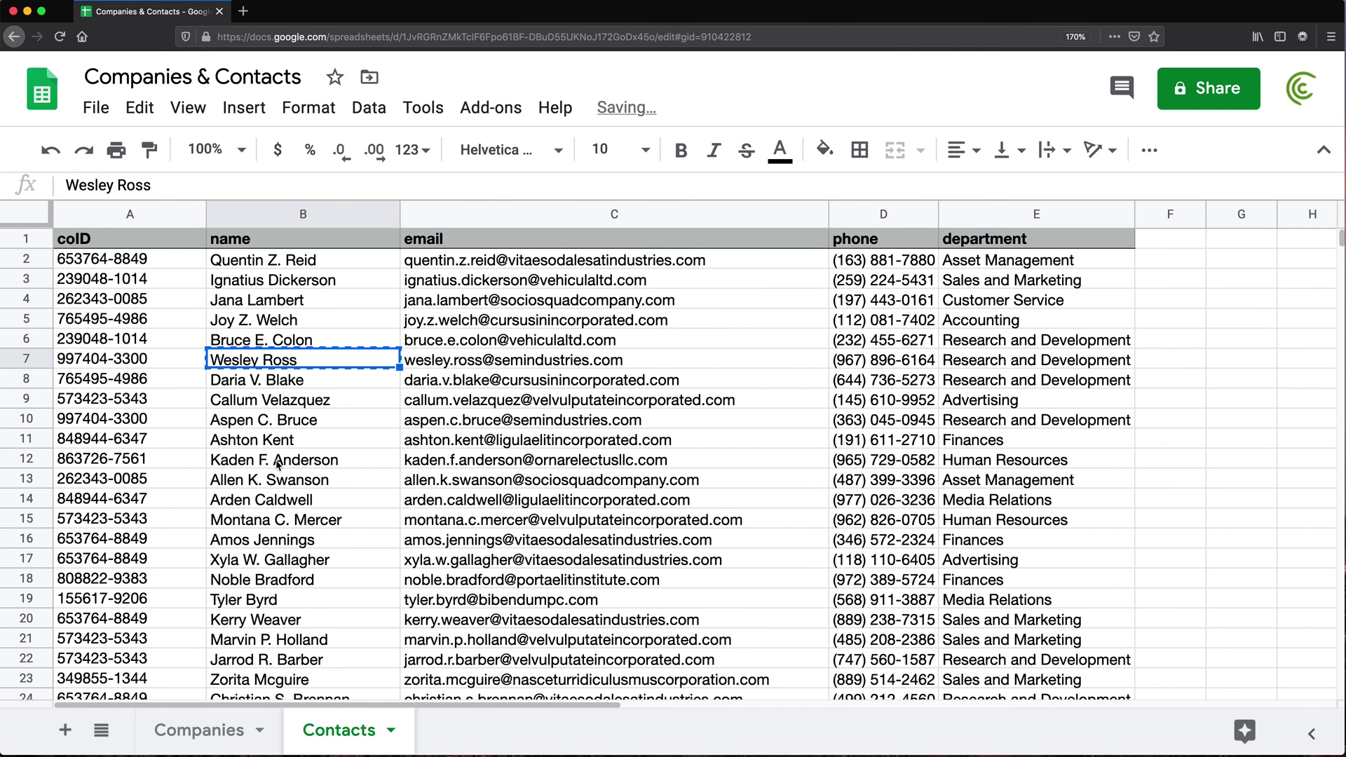
{"action": "left_click", "coordinate": [242, 424]}
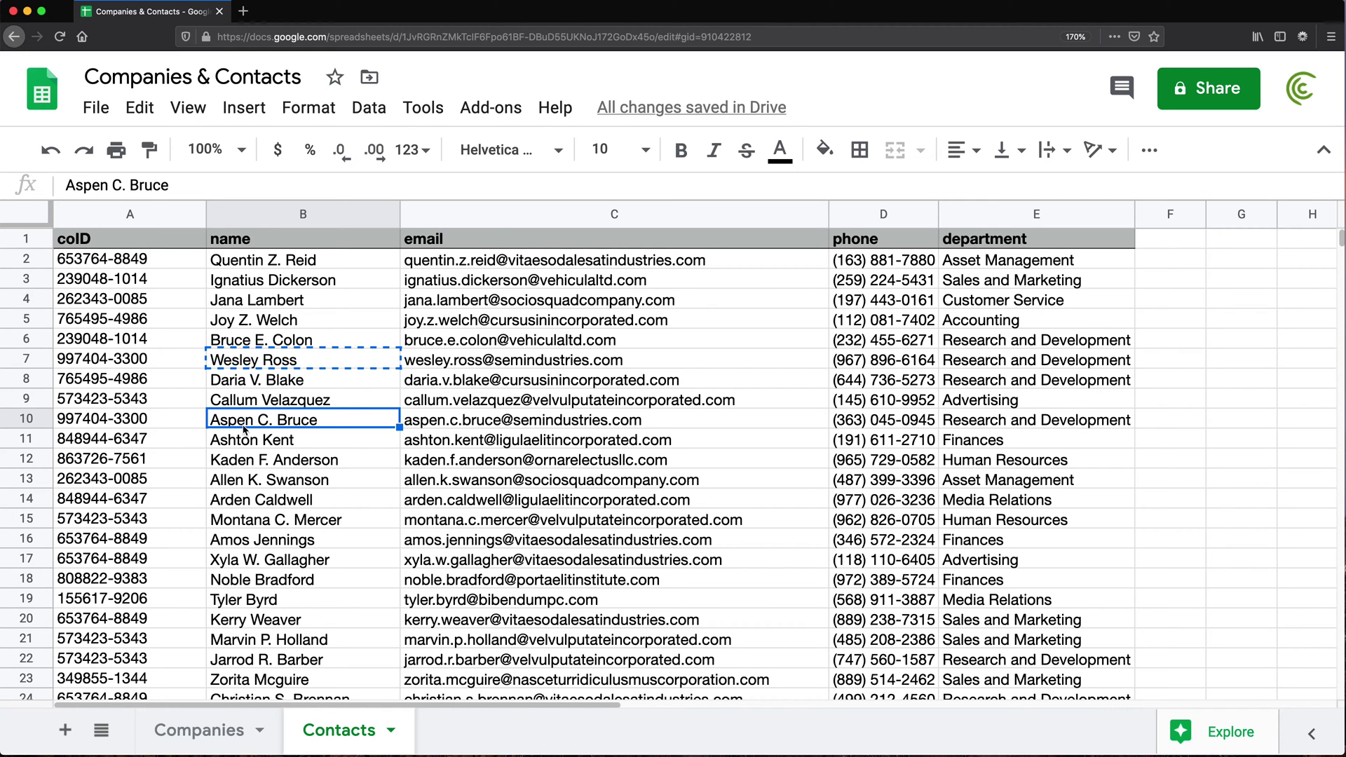
{"action": "left_click", "coordinate": [211, 730]}
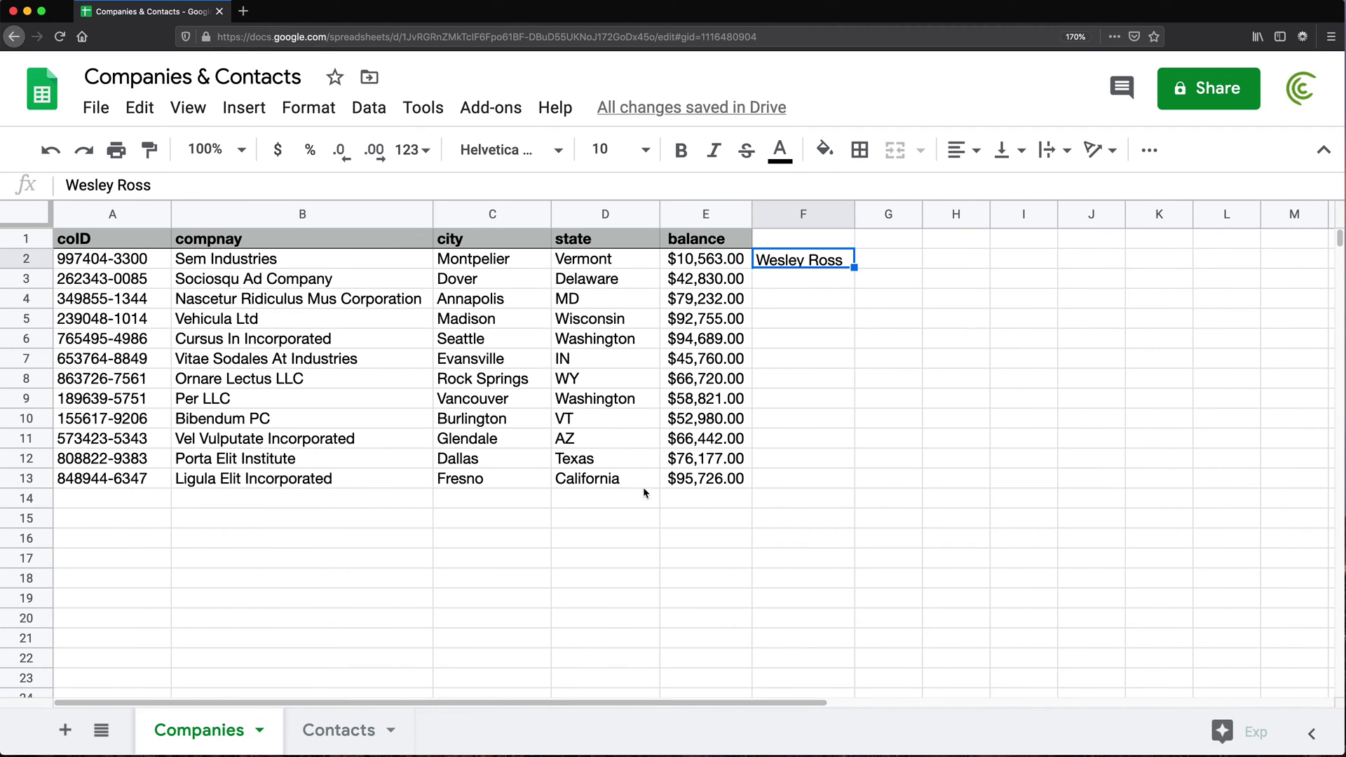
{"action": "left_click", "coordinate": [901, 260]}
{"action": "type", "text": "Aspen C. Bruce"}
{"action": "left_click", "coordinate": [902, 319]}
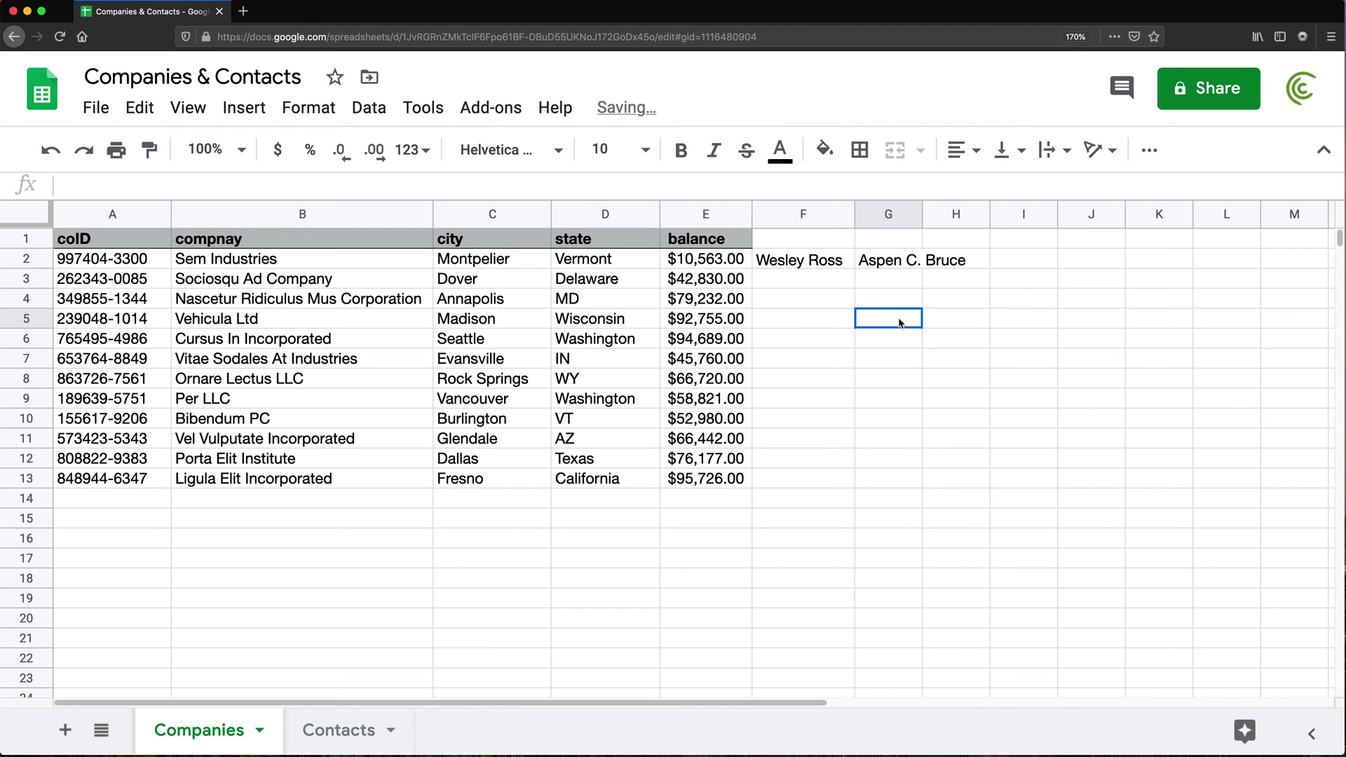
{"action": "left_click_drag", "start_coordinate": [920, 214], "coordinate": [990, 214]}
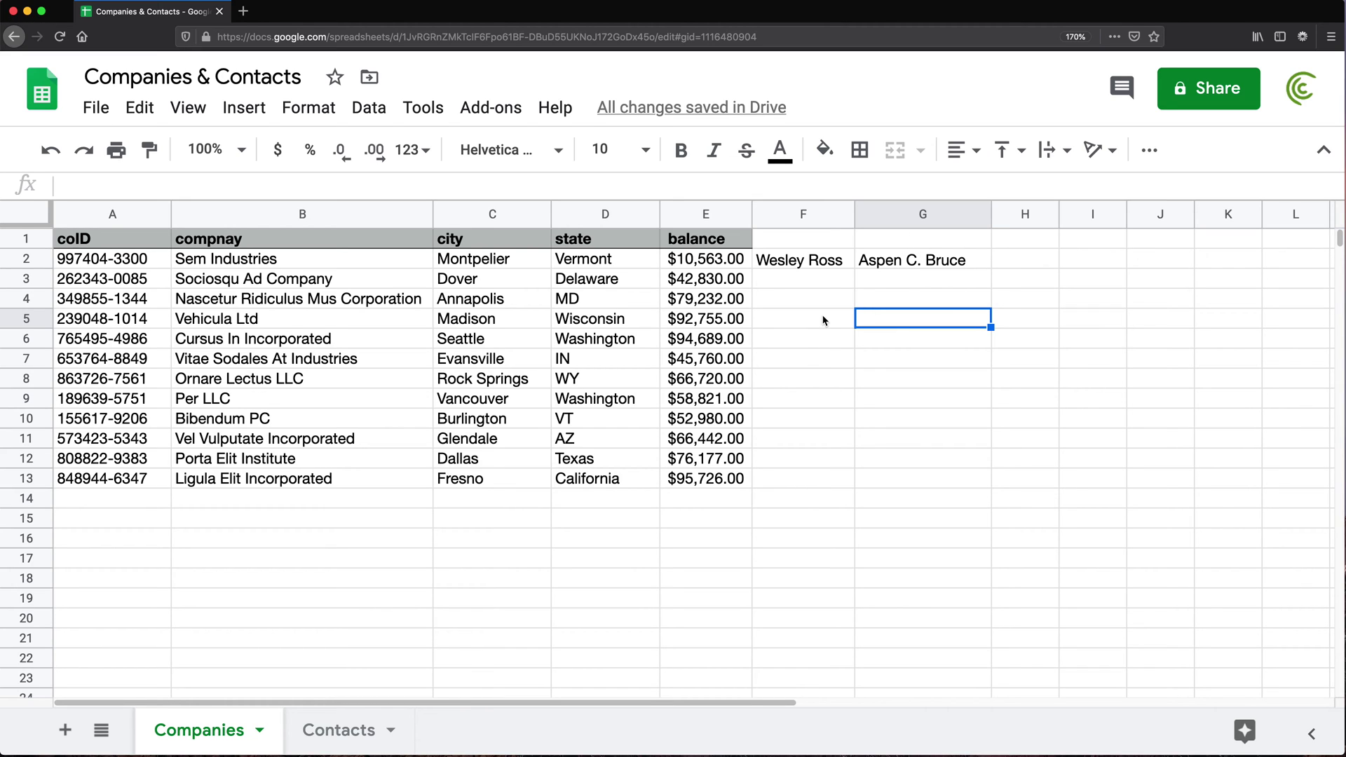
{"action": "left_click", "coordinate": [795, 280]}
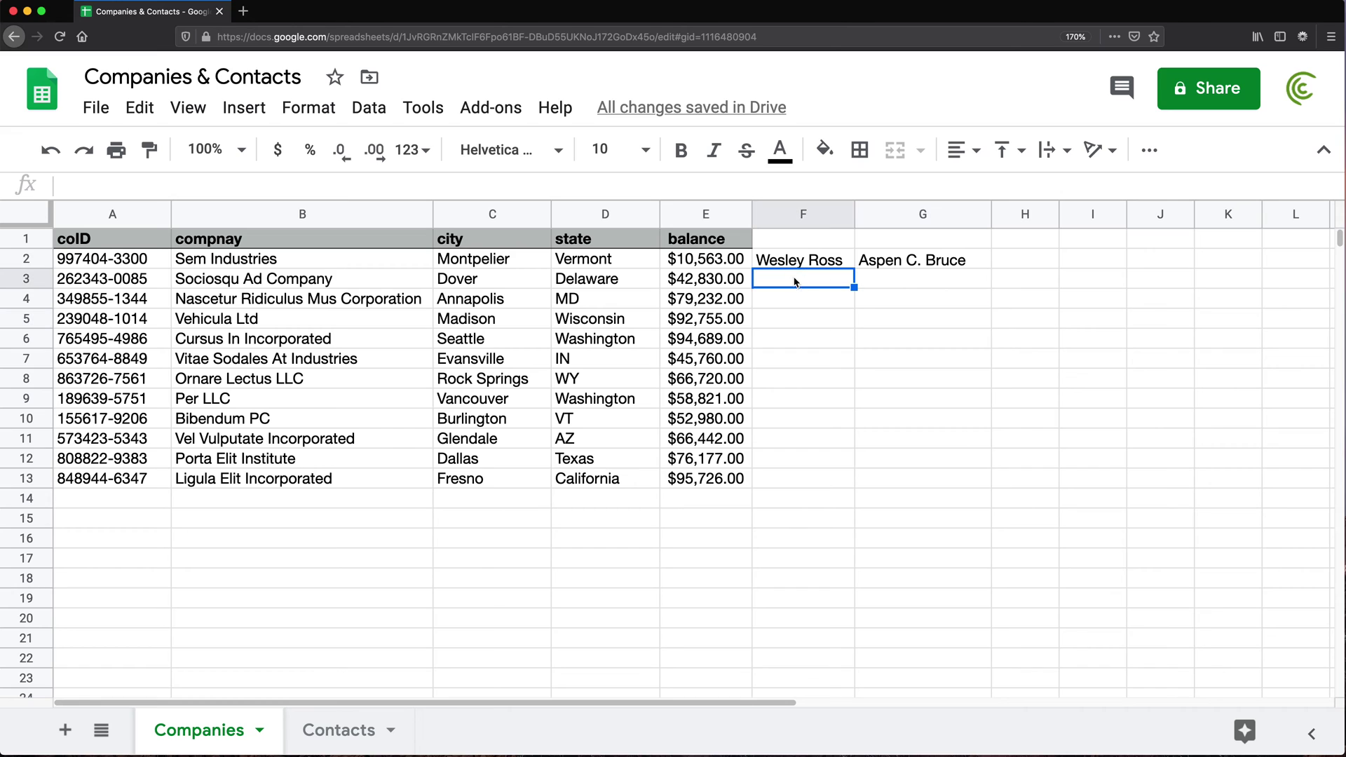
{"action": "left_click", "coordinate": [1096, 279]}
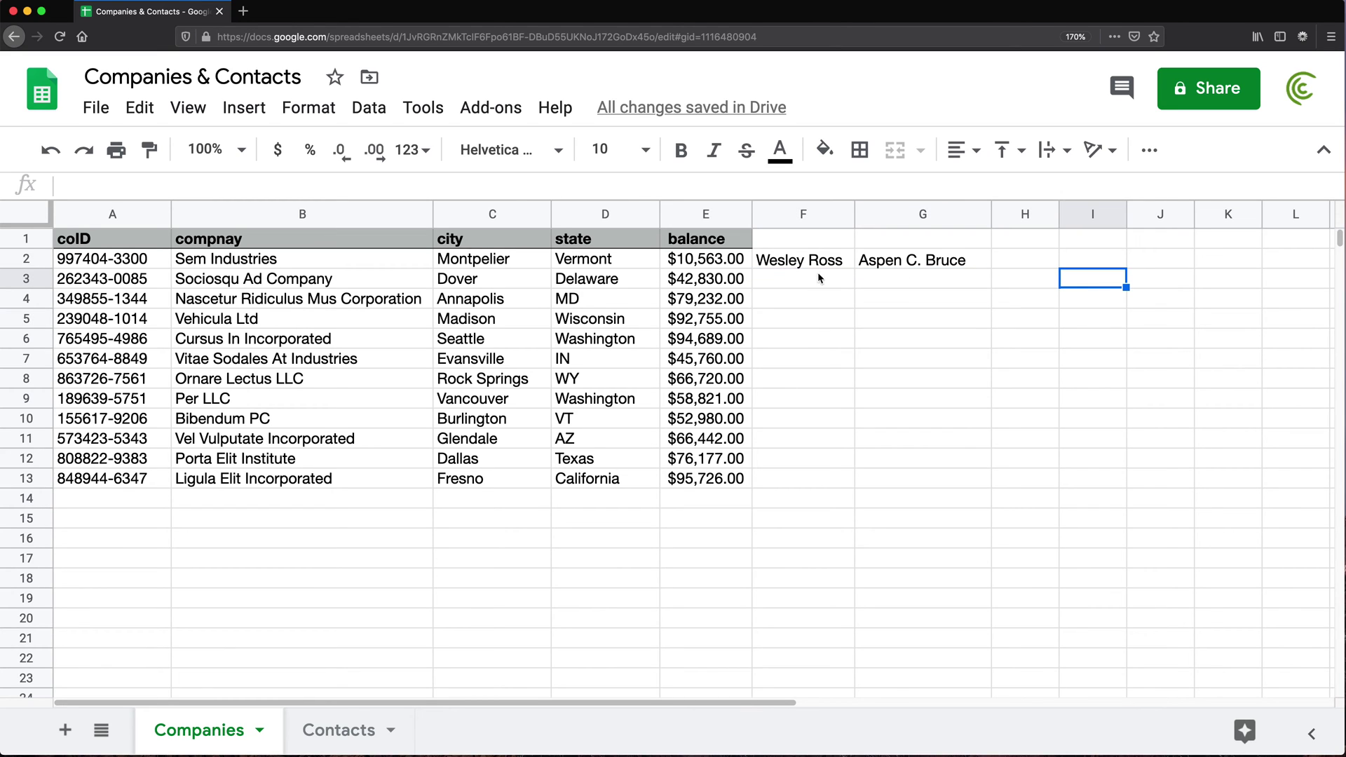
{"action": "left_click", "coordinate": [935, 270]}
{"action": "left_click", "coordinate": [914, 267]}
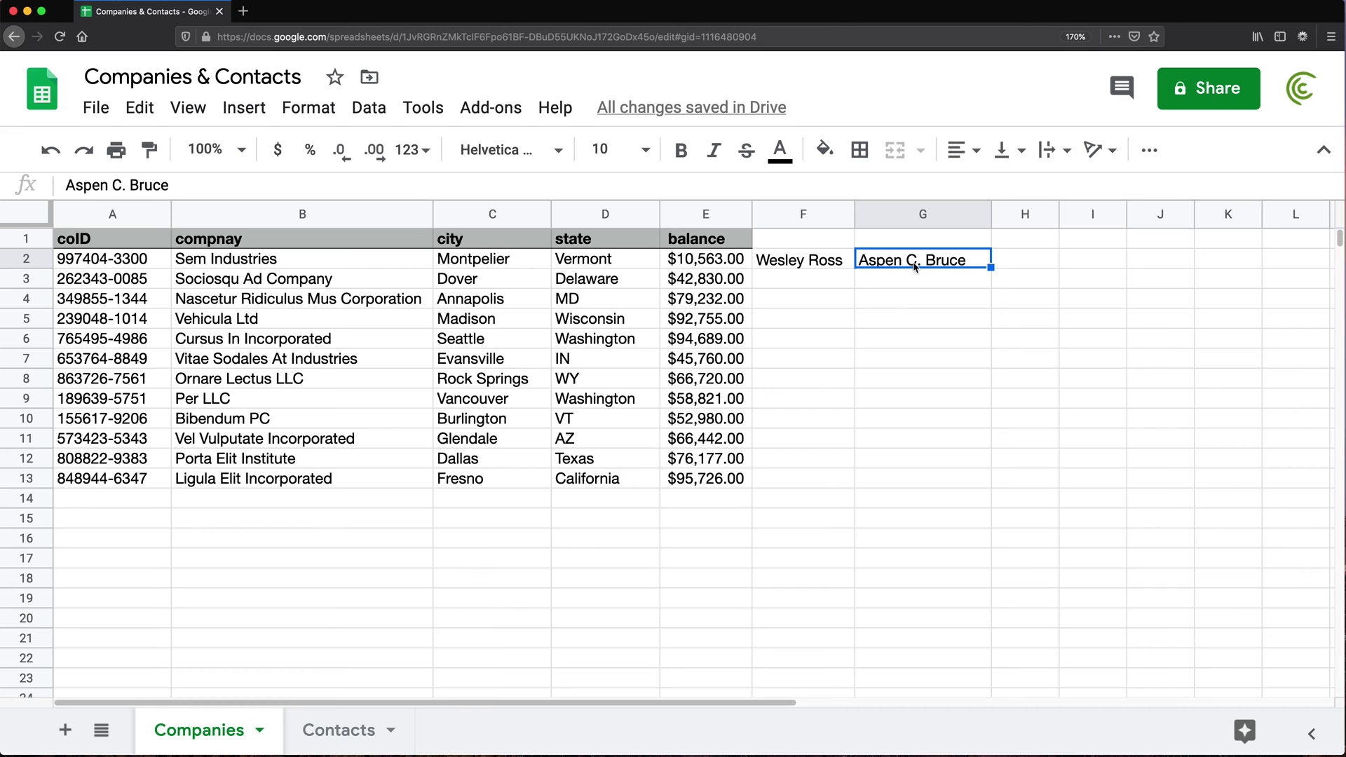
{"action": "key", "text": "ctrl+c"}
{"action": "left_click", "coordinate": [845, 260]}
{"action": "key", "text": "Return"}
{"action": "type", "text": ","}
{"action": "key", "text": "super+v"}
{"action": "key", "text": "Return"}
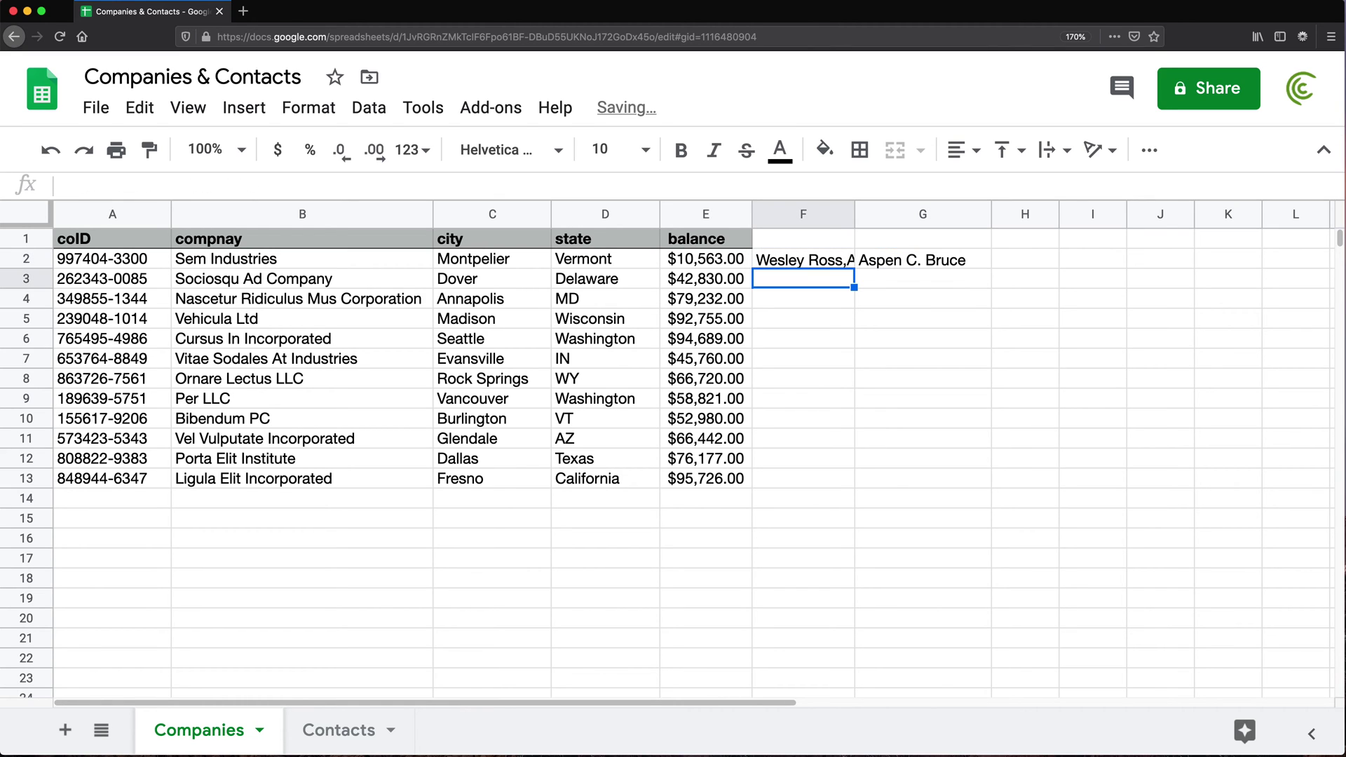
{"action": "left_click_drag", "start_coordinate": [854, 210], "coordinate": [1003, 197]}
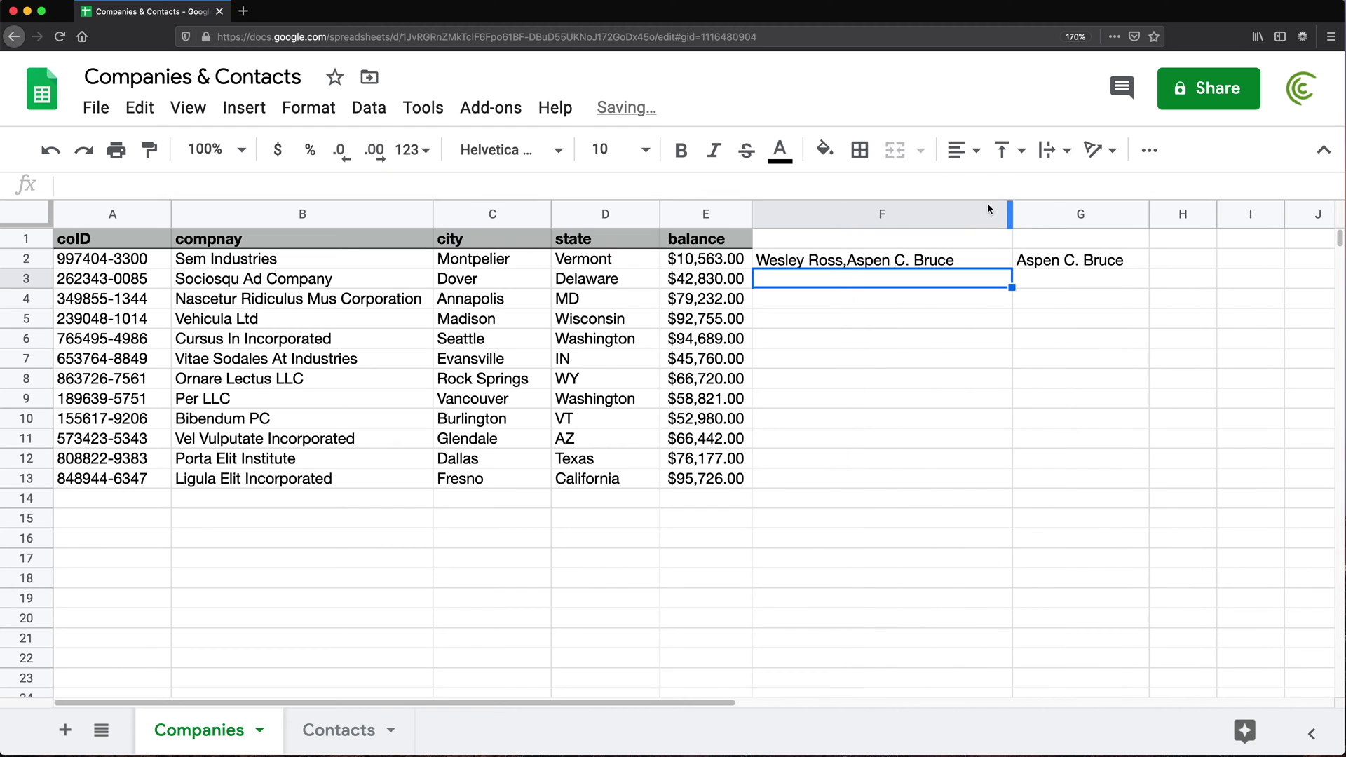
{"action": "left_click", "coordinate": [1053, 264]}
{"action": "key", "text": "BackSpace"}
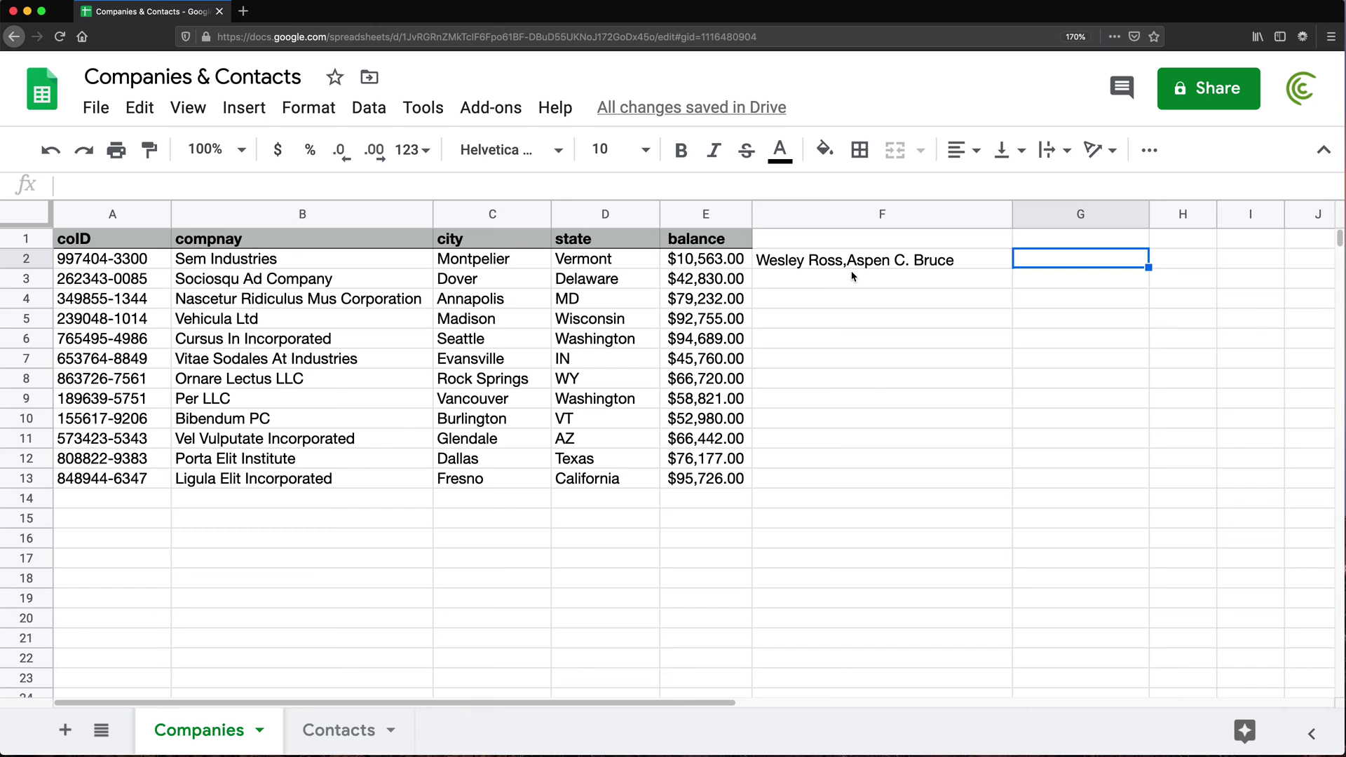
{"action": "key", "text": "ctrl+v"}
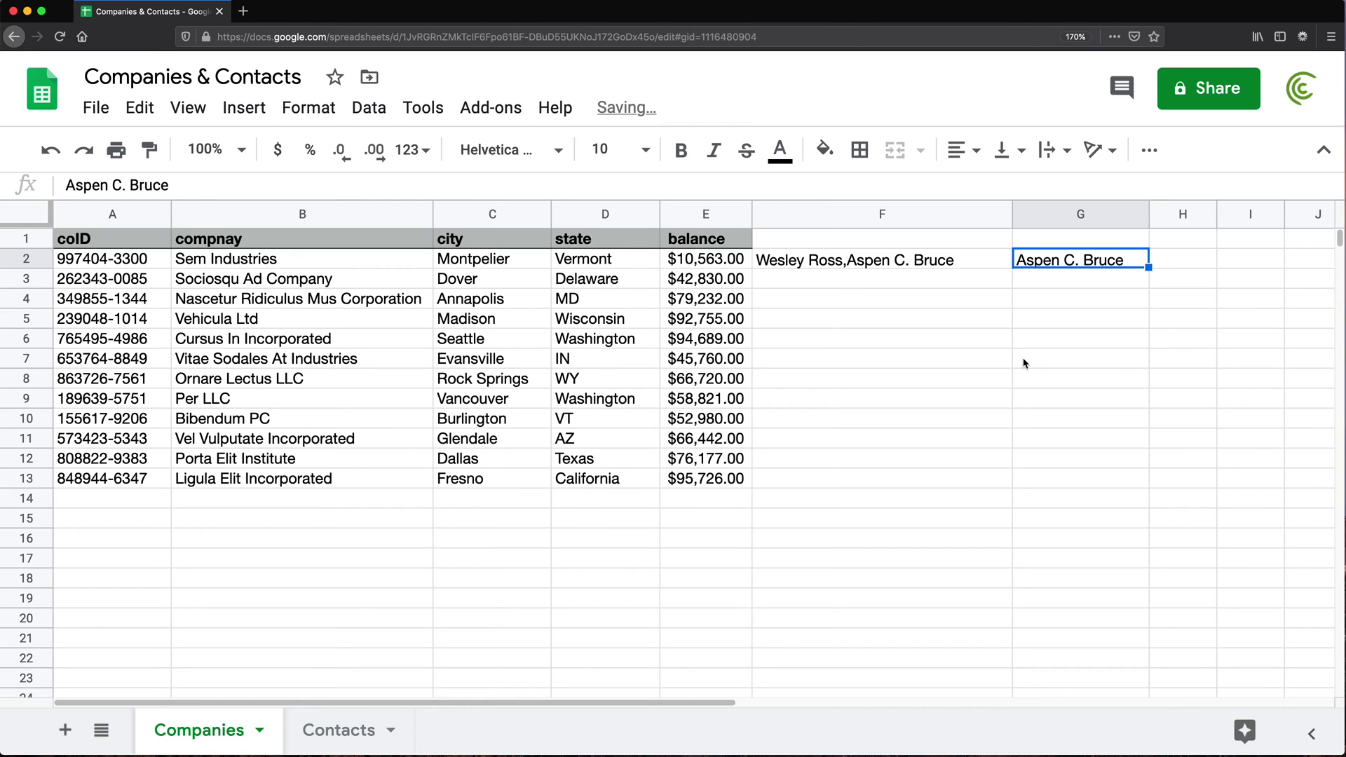
{"action": "double_click", "coordinate": [948, 263]}
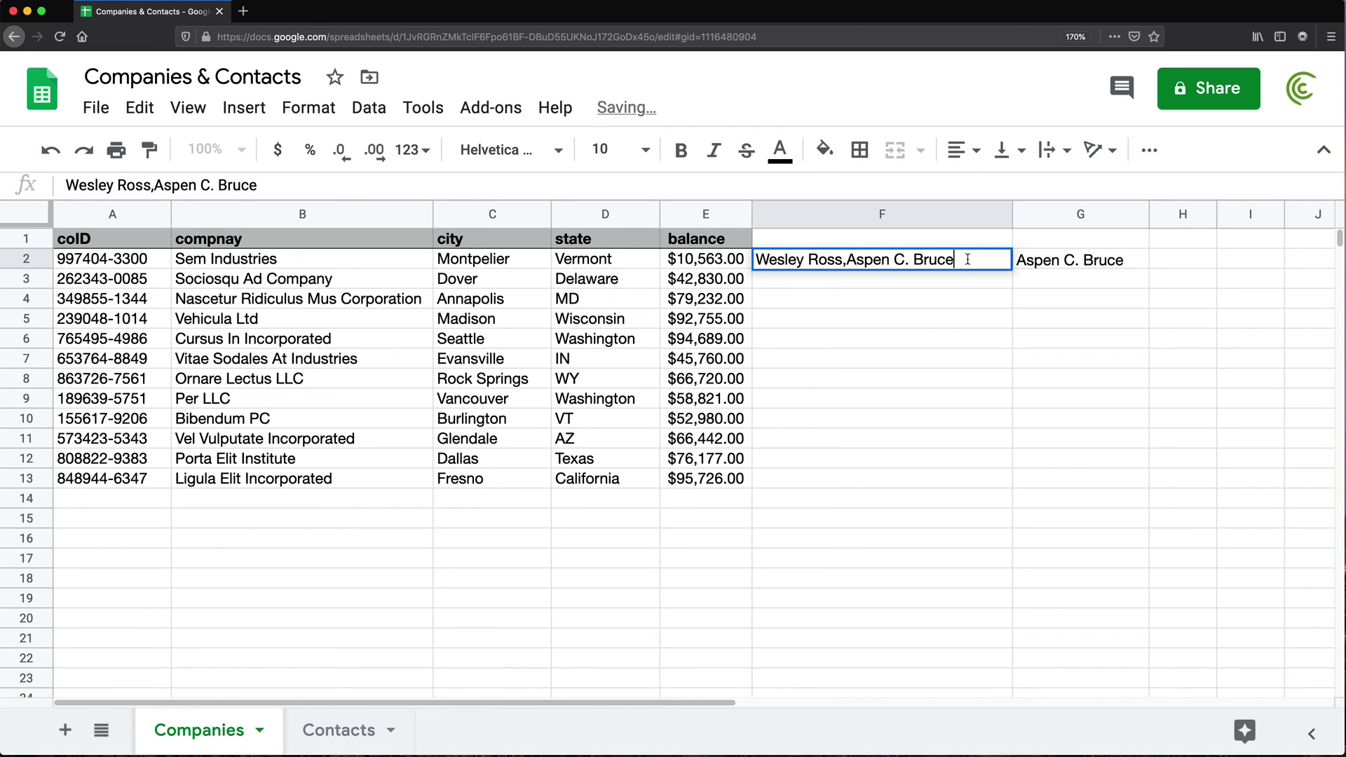
{"action": "left_click_drag", "start_coordinate": [954, 260], "coordinate": [844, 260]}
{"action": "key", "text": "BackSpace"}
{"action": "key", "text": "Return"}
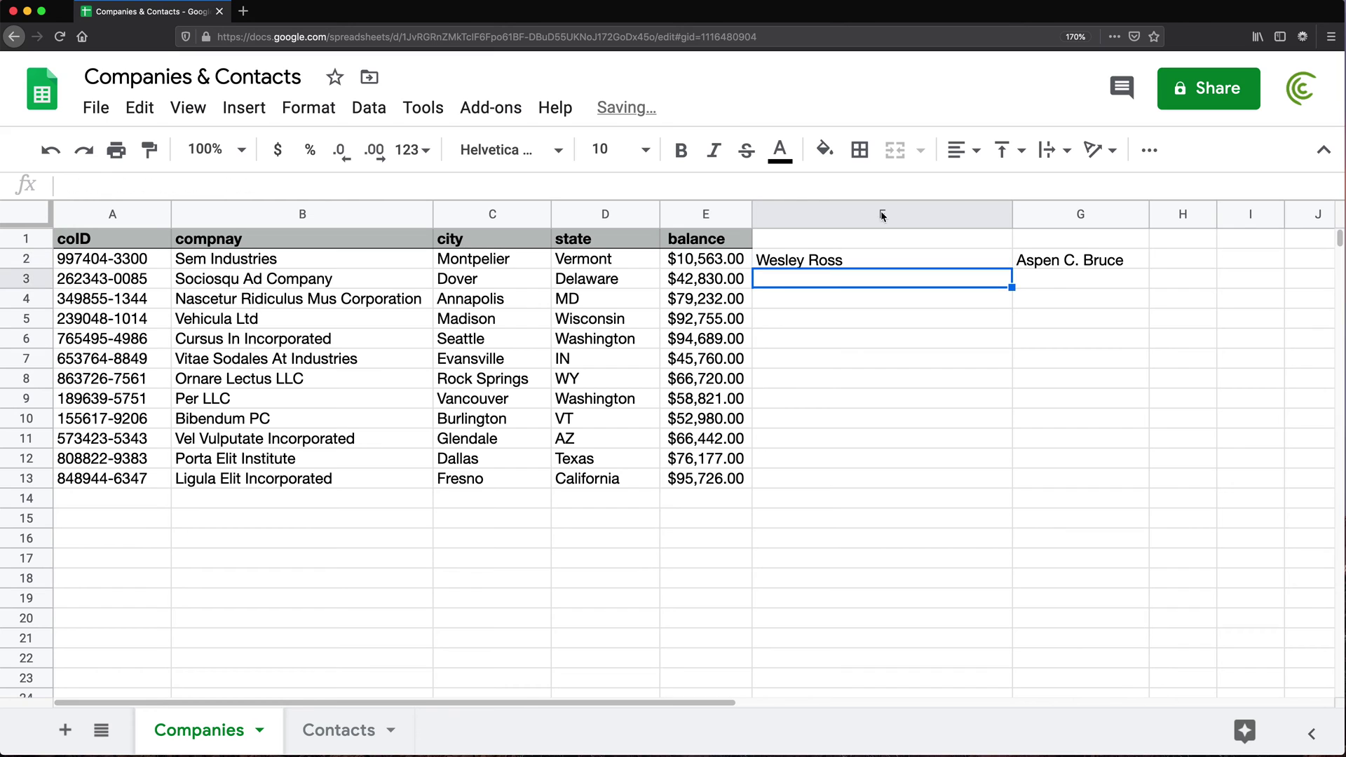
{"action": "right_click", "coordinate": [34, 280]}
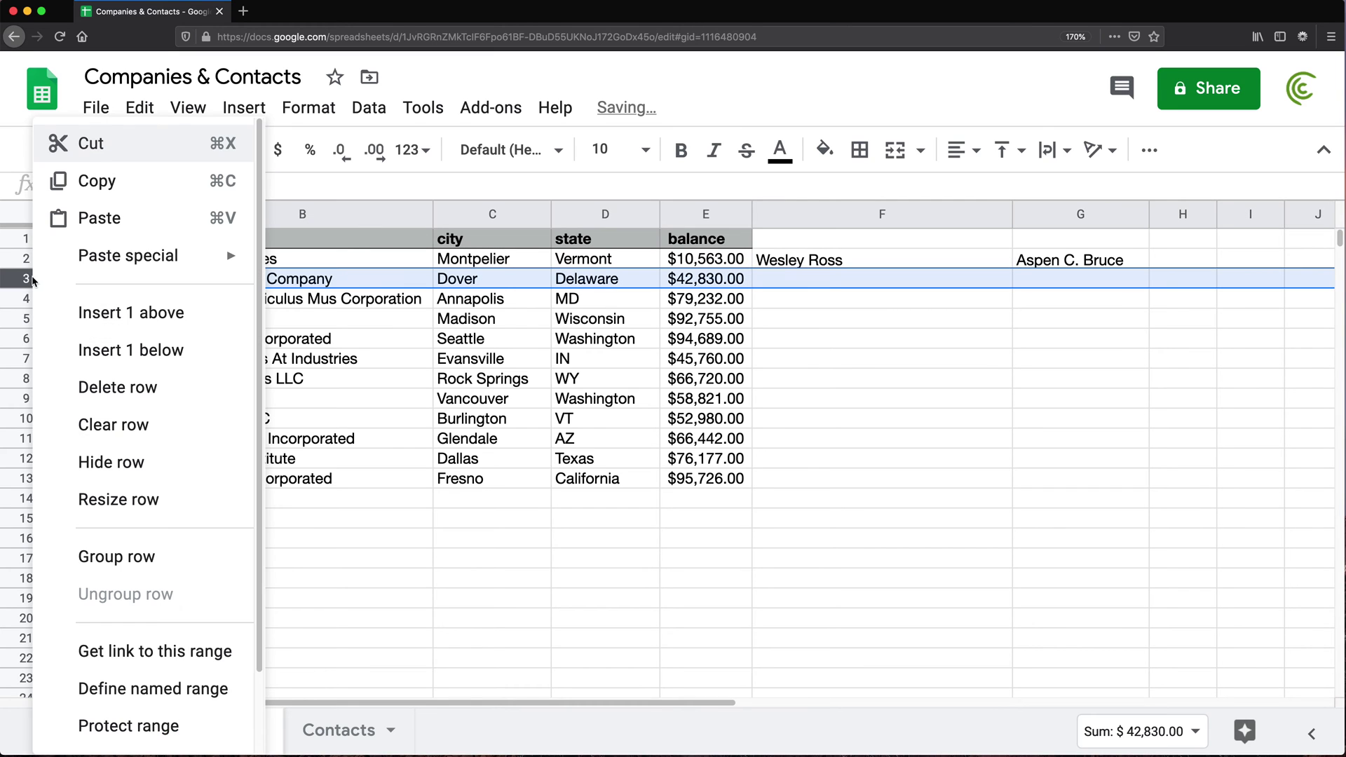
{"action": "left_click", "coordinate": [130, 321]}
{"action": "left_click_drag", "start_coordinate": [133, 261], "coordinate": [691, 260]}
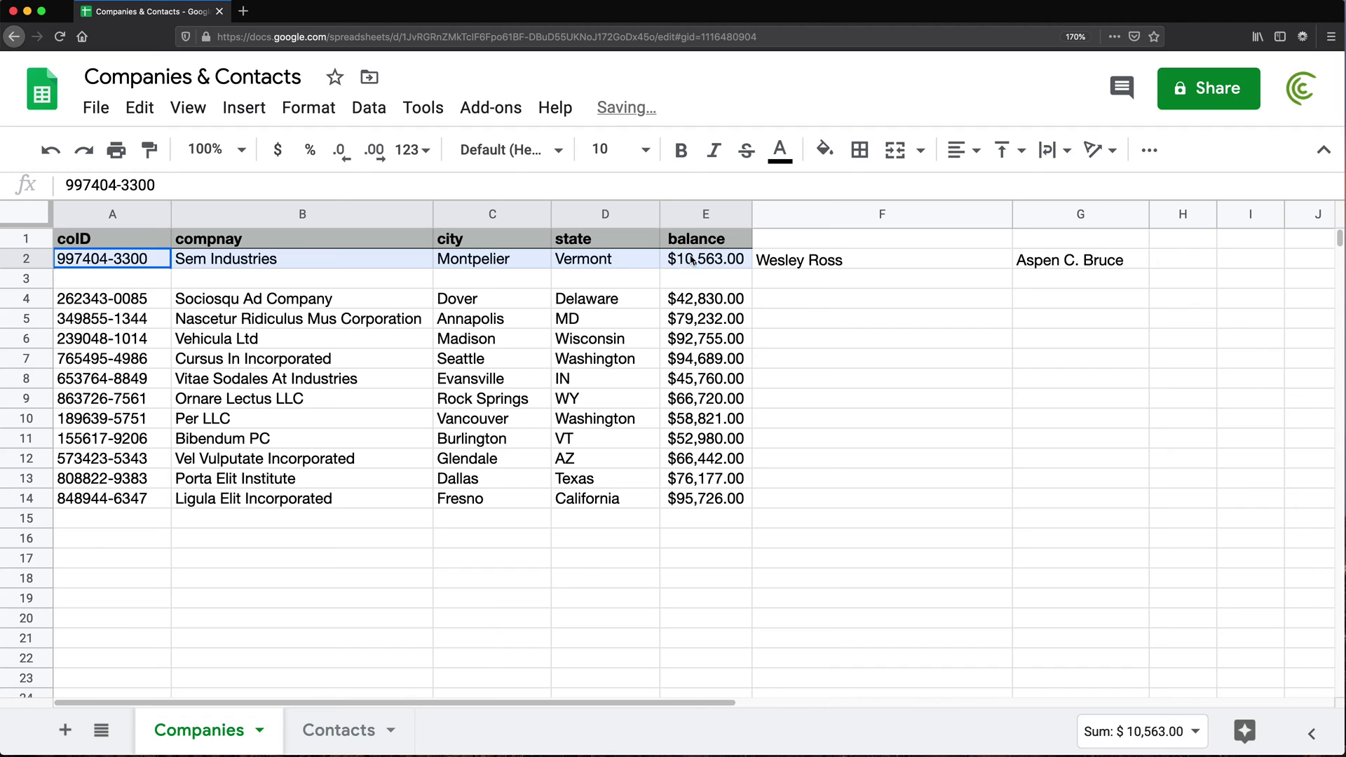
{"action": "key", "text": "ctrl+c"}
{"action": "left_click", "coordinate": [108, 279]}
{"action": "key", "text": "ctrl+v"}
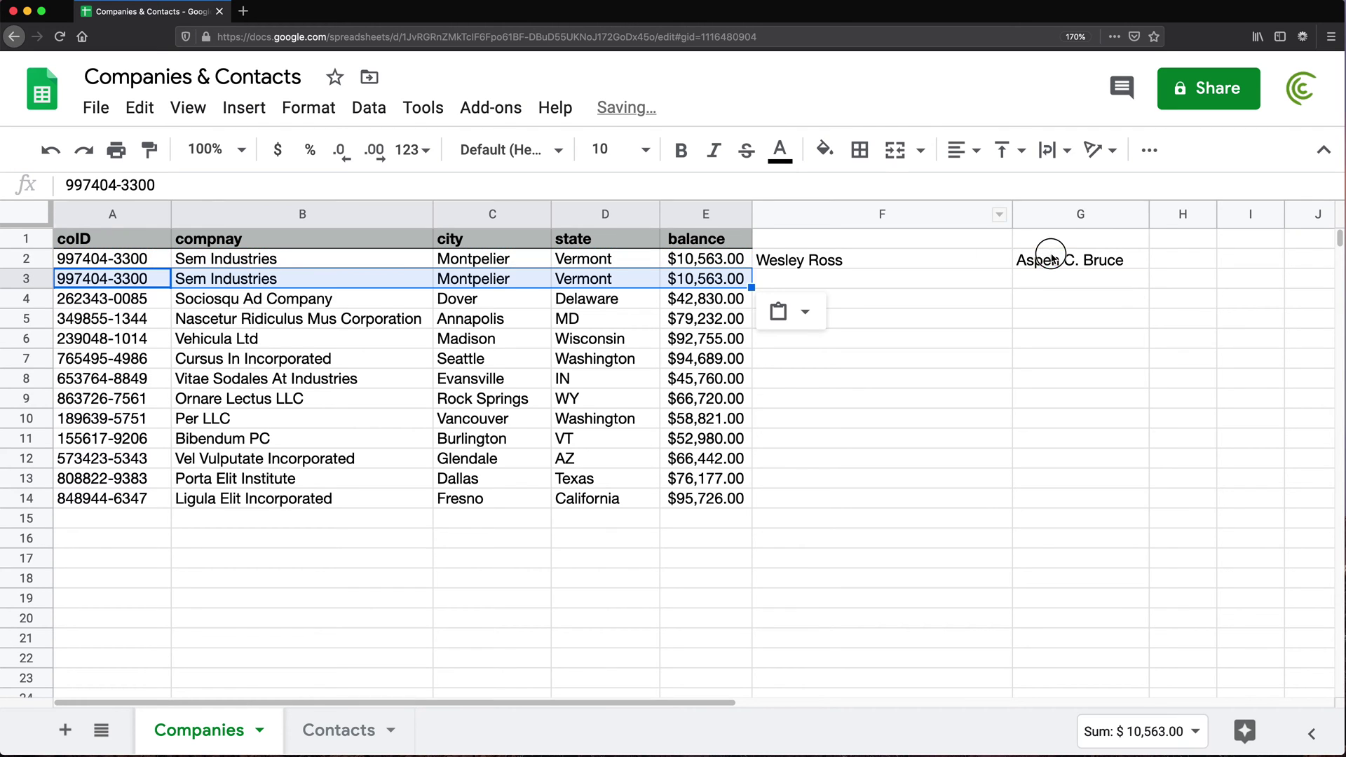
{"action": "left_click", "coordinate": [1030, 264]}
{"action": "key", "text": "ctrl+c"}
{"action": "left_click", "coordinate": [829, 281]}
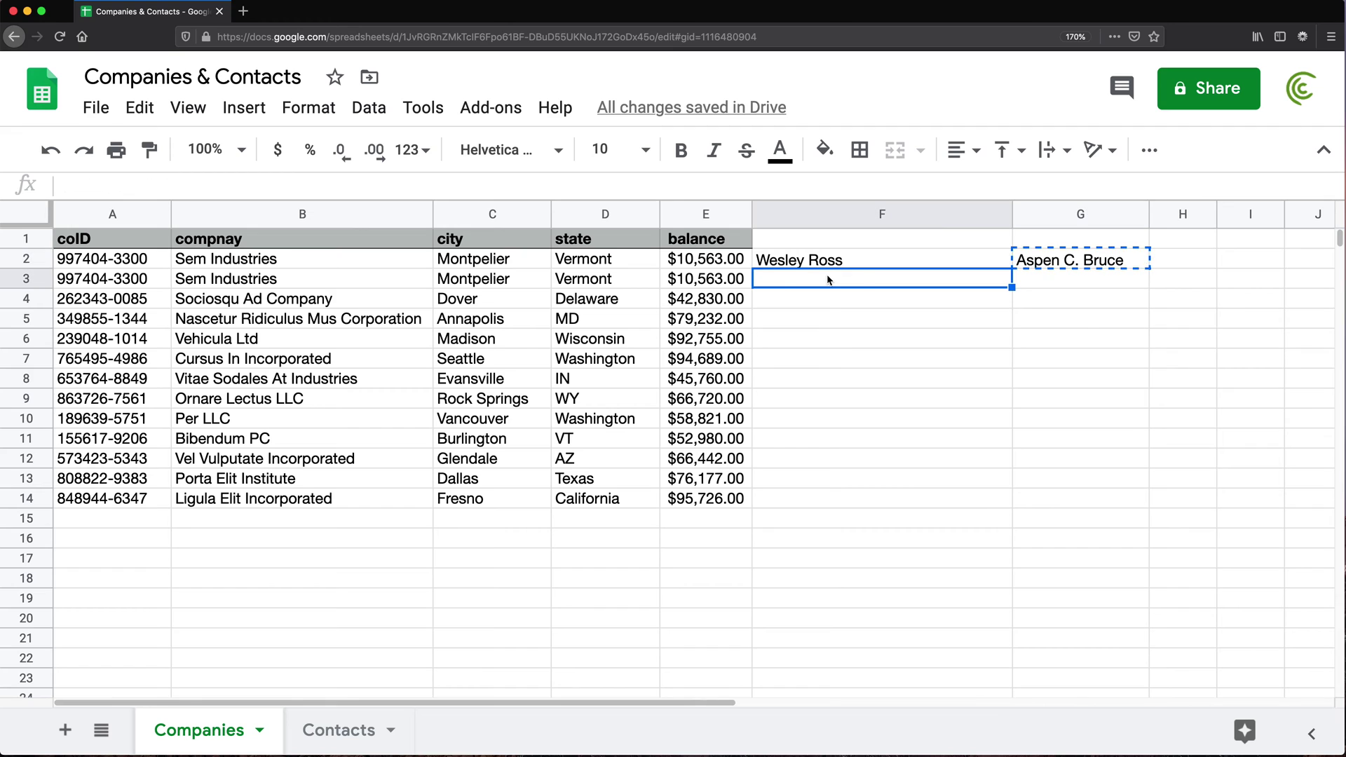
{"action": "key", "text": "ctrl+v"}
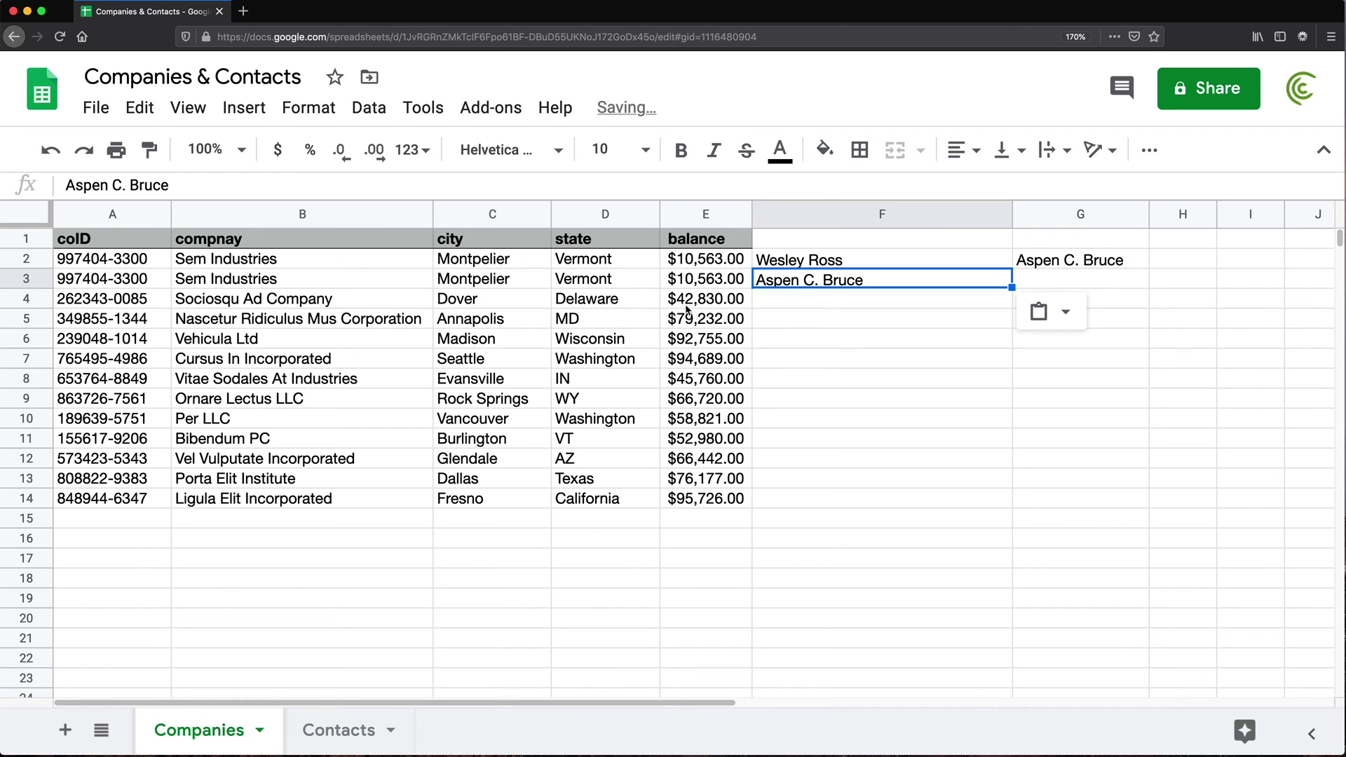
{"action": "left_click_drag", "start_coordinate": [701, 298], "coordinate": [108, 298]}
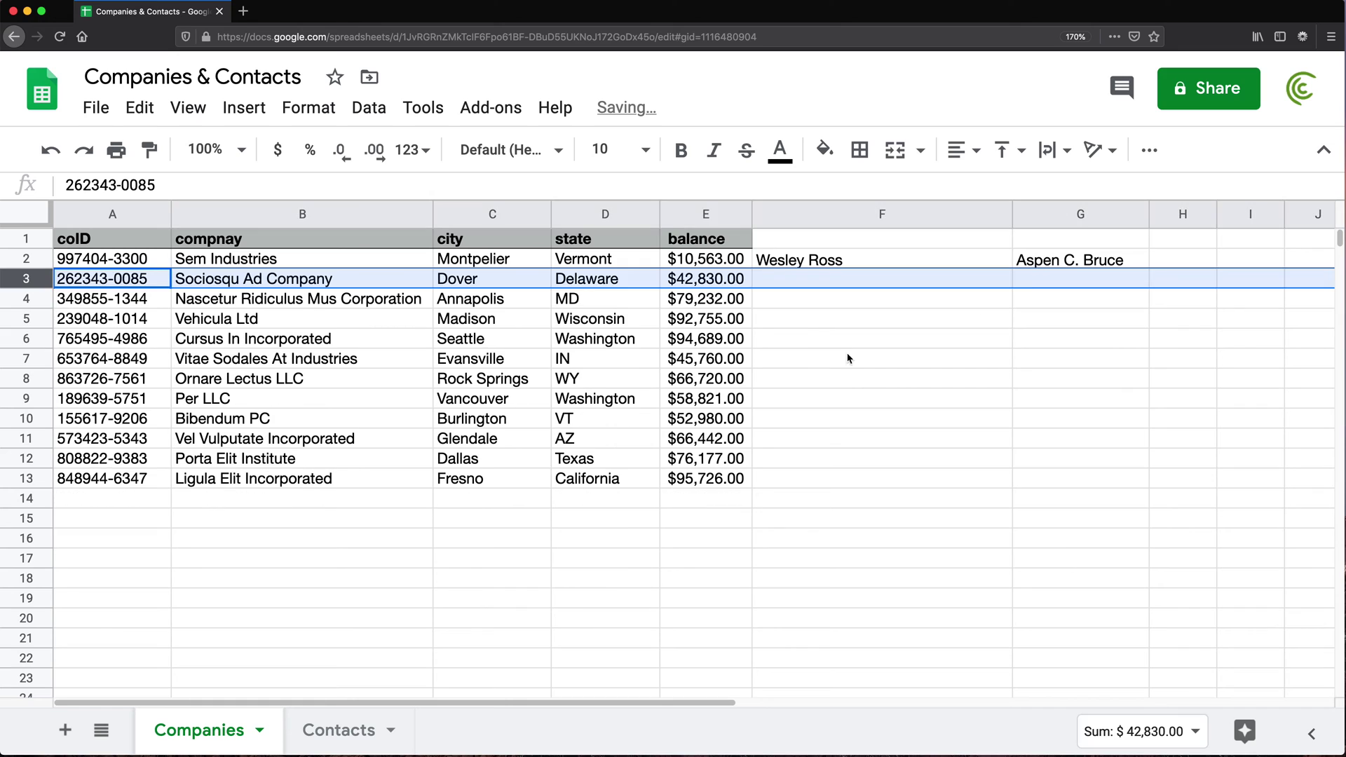
{"action": "key", "text": "Delete"}
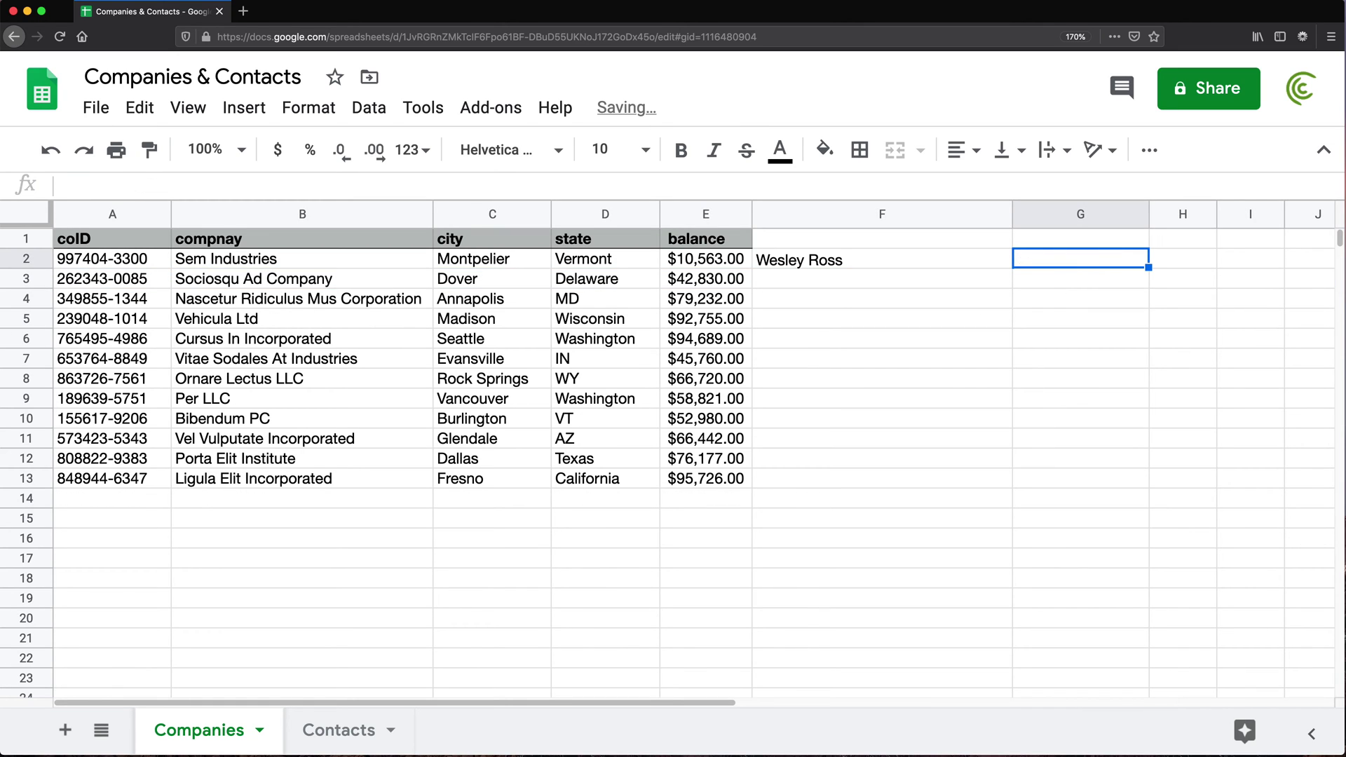
{"action": "key", "text": "Left"}
{"action": "key", "text": "Delete"}
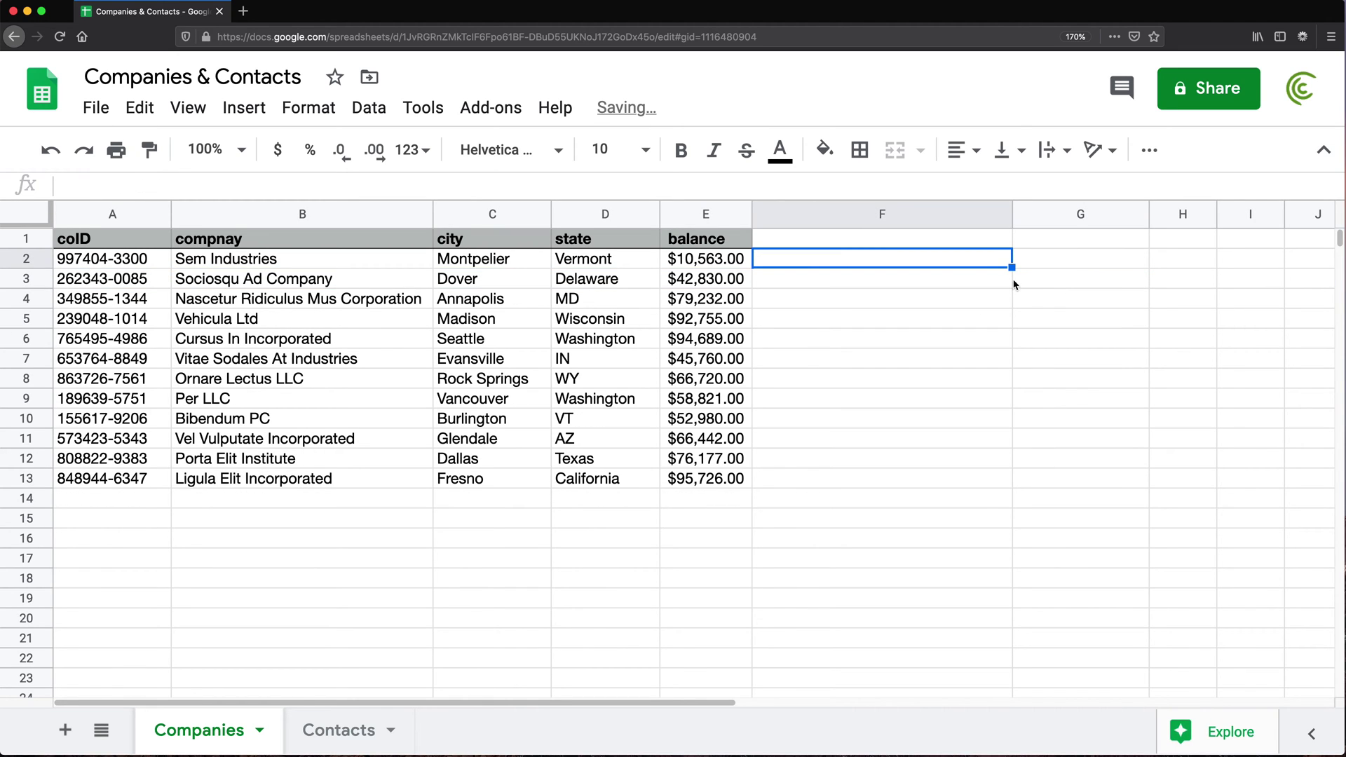
{"action": "left_click", "coordinate": [1036, 272]}
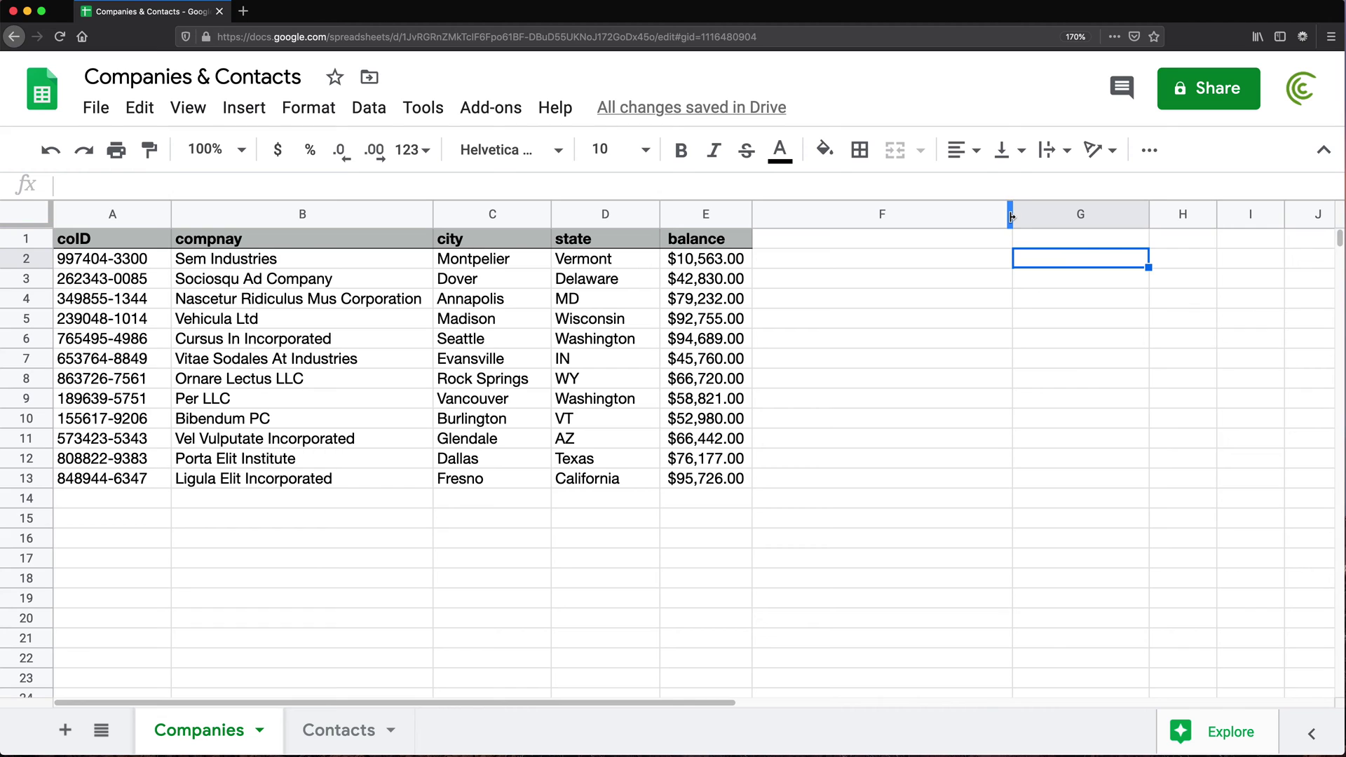
{"action": "left_click_drag", "start_coordinate": [1009, 216], "coordinate": [933, 220]}
{"action": "left_click_drag", "start_coordinate": [865, 264], "coordinate": [1196, 267]}
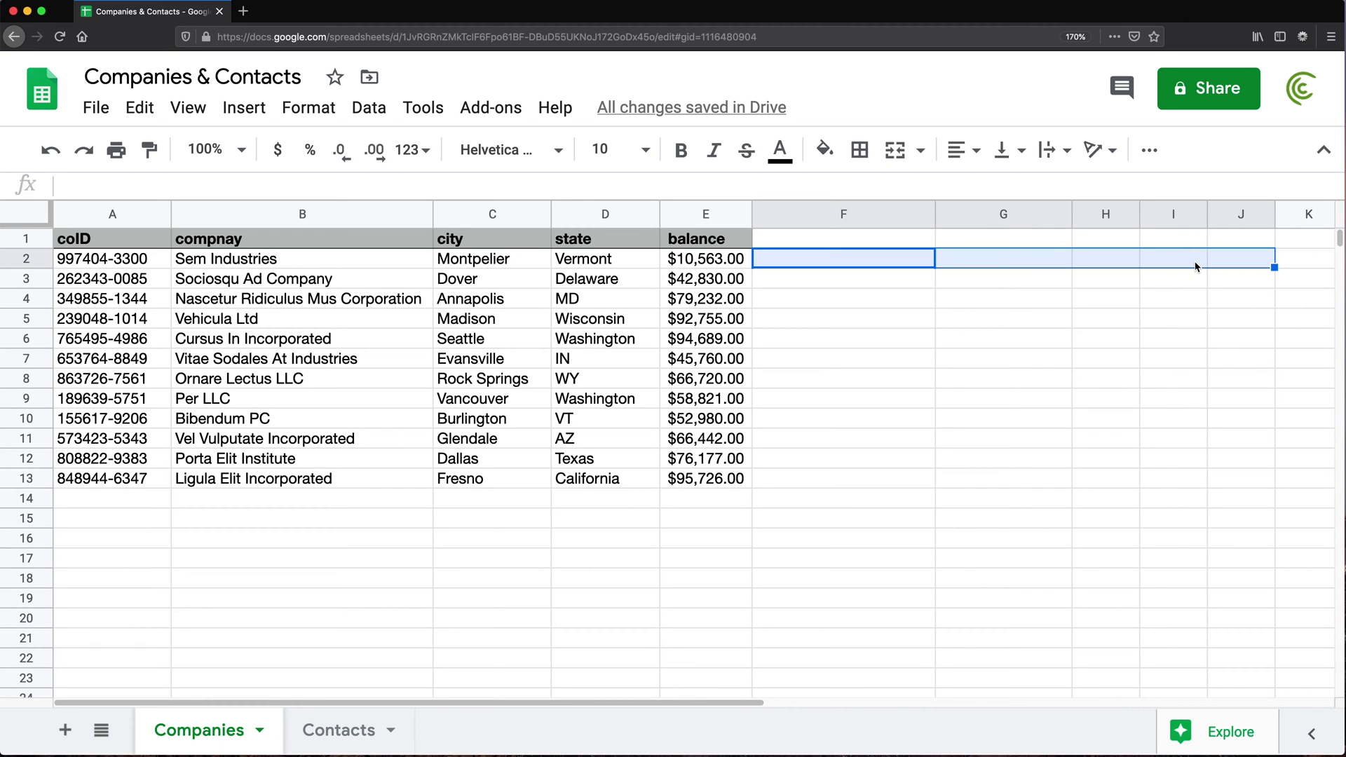
{"action": "left_click", "coordinate": [801, 264]}
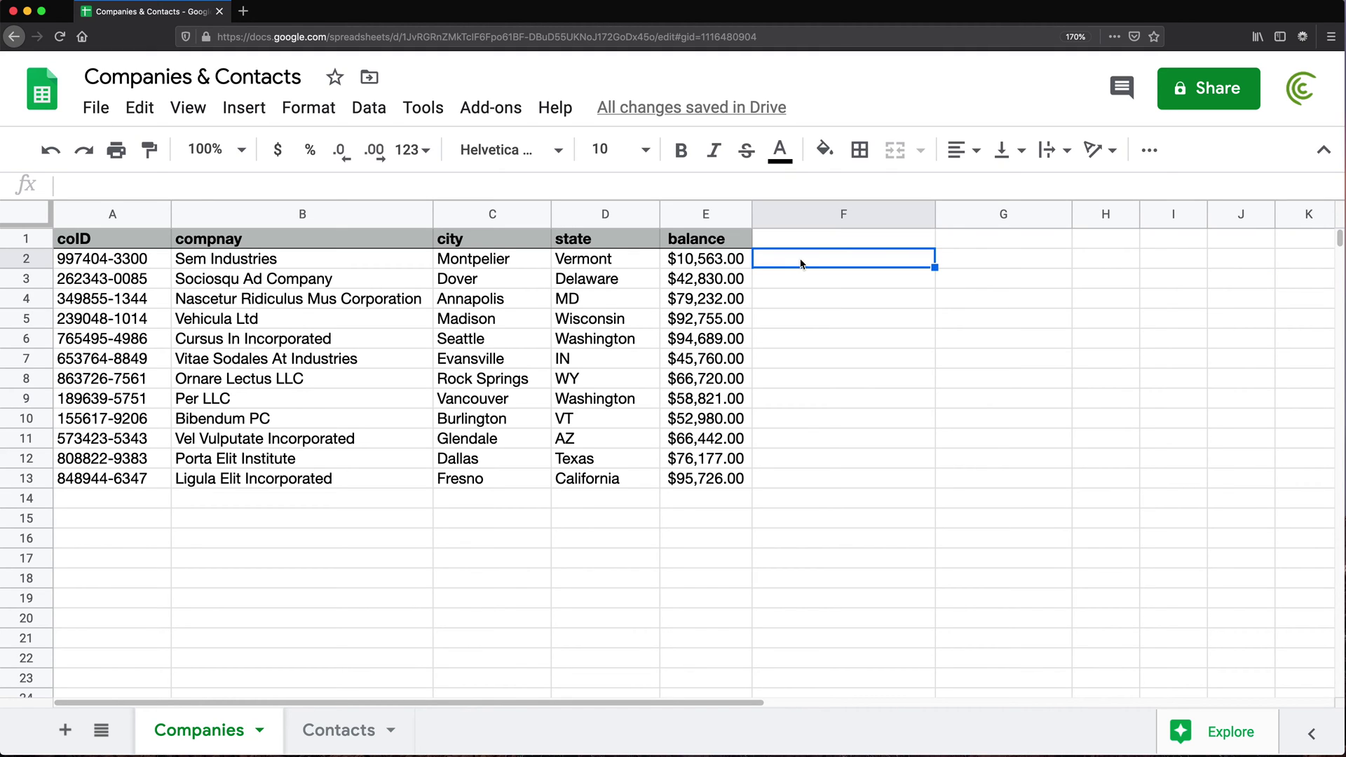
Begin =FILTER( in F2 and go to the Contacts sheet to pick its range.
{"action": "type", "text": "=FILTER("}
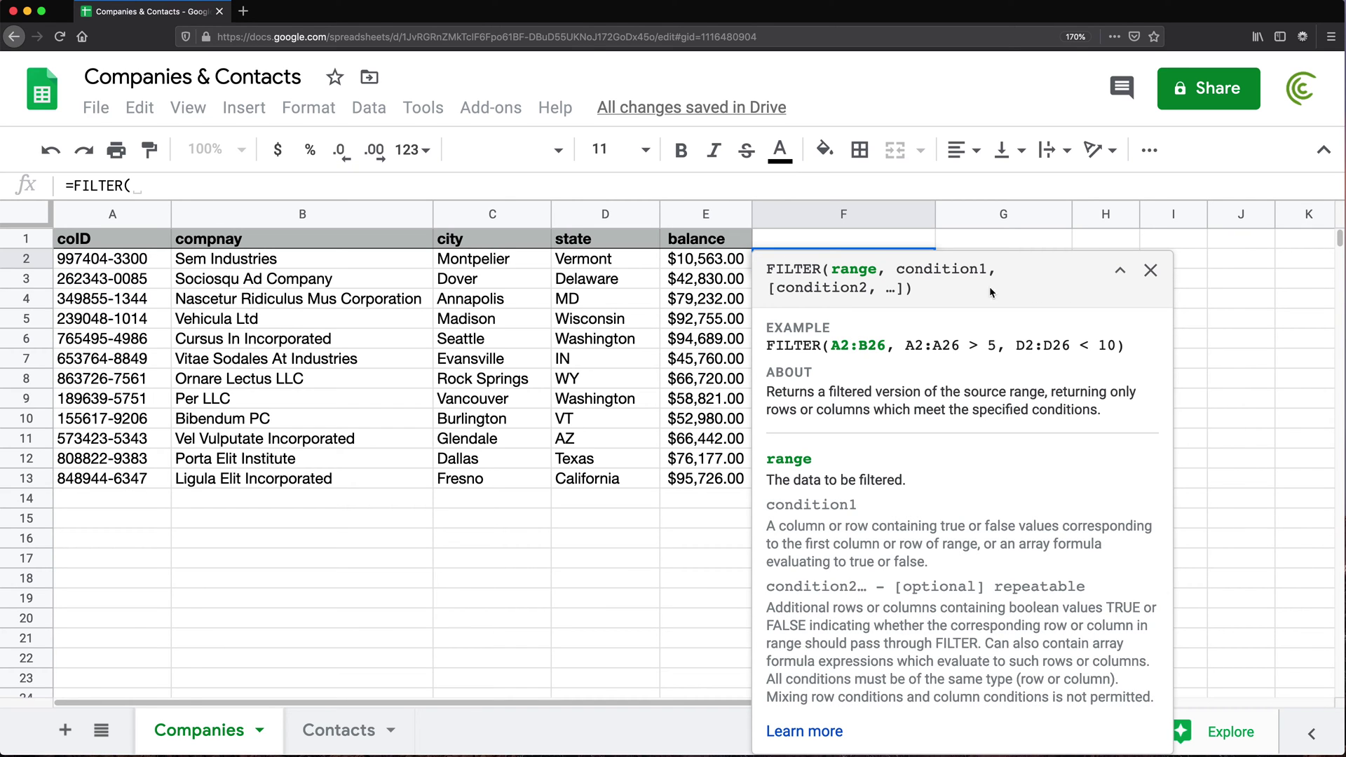
{"action": "left_click", "coordinate": [1120, 270]}
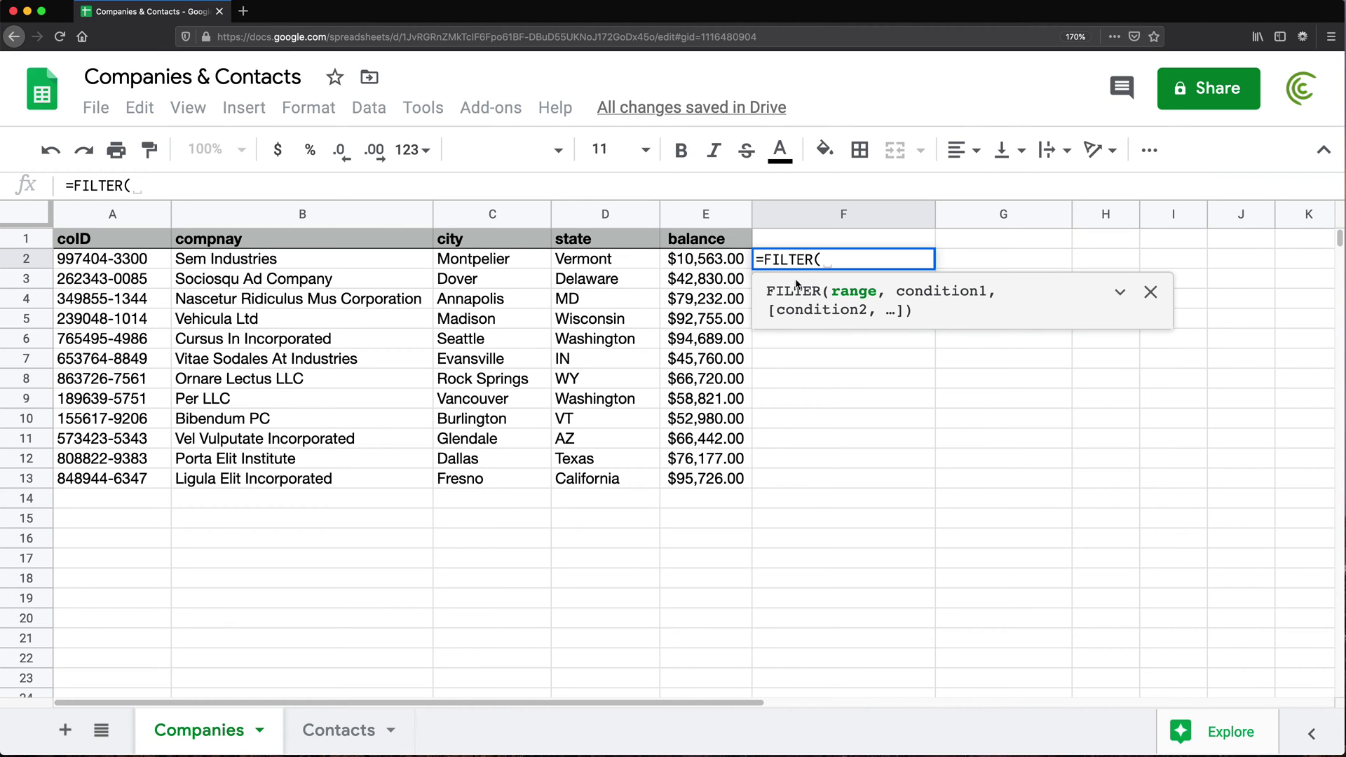
{"action": "left_click", "coordinate": [339, 740]}
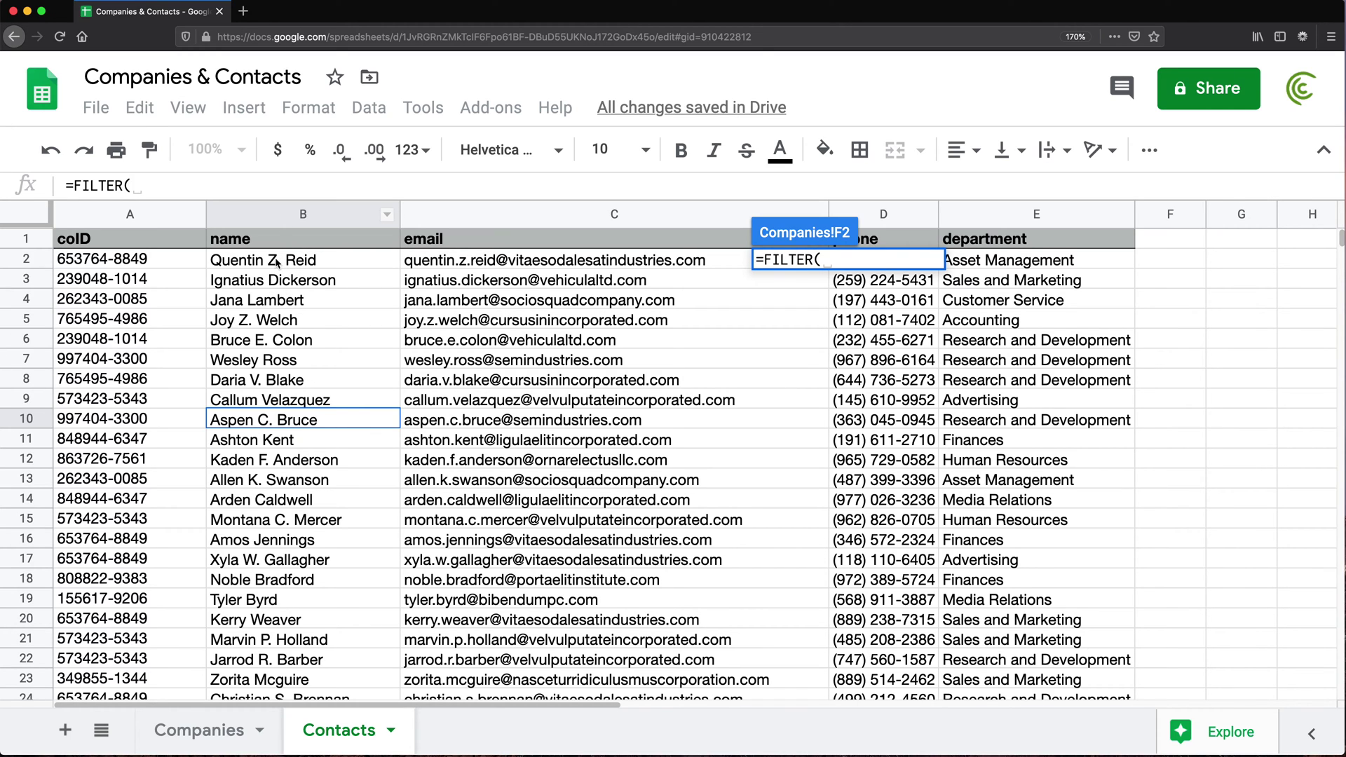
Use the absolute range Contacts!$B$2:$B as the FILTER names argument.
{"action": "left_click_drag", "start_coordinate": [282, 261], "coordinate": [298, 400]}
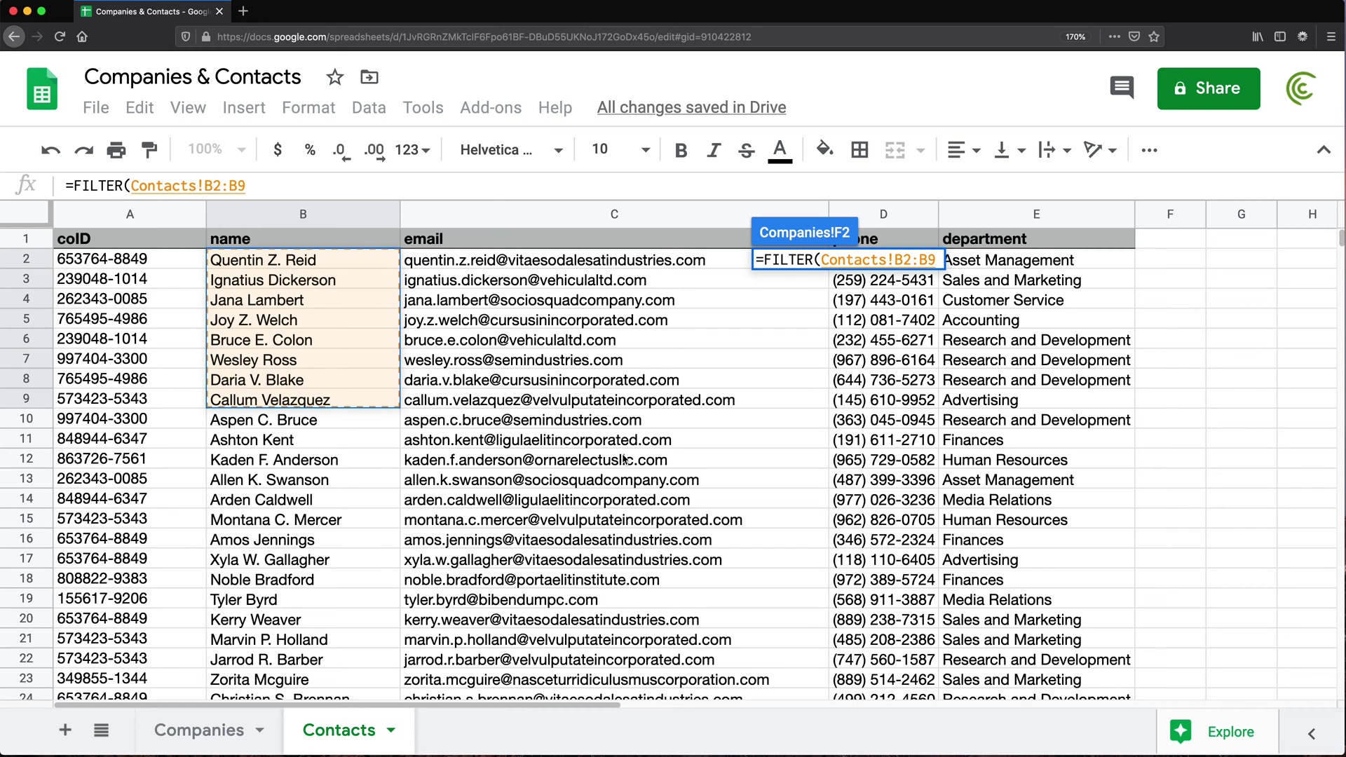
{"action": "key", "text": "BackSpace"}
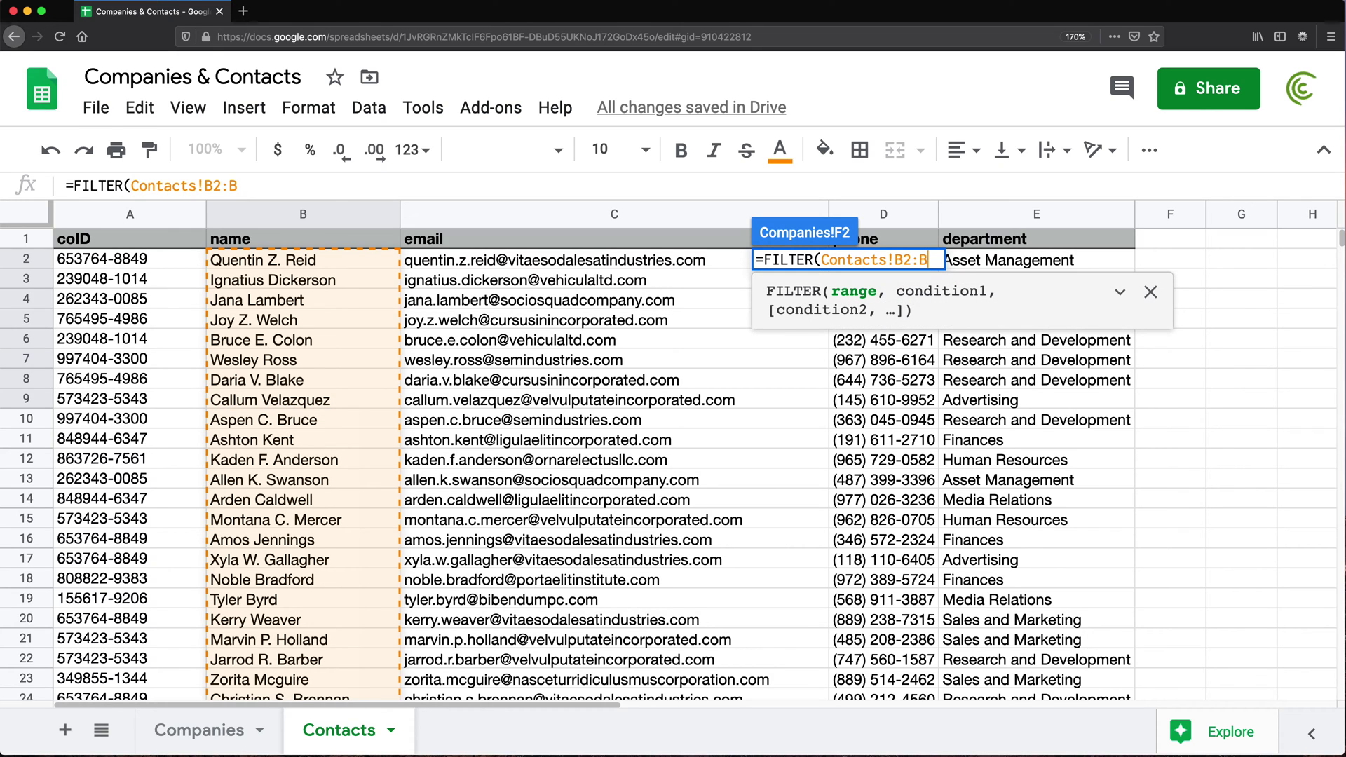
{"action": "key", "text": "F4"}
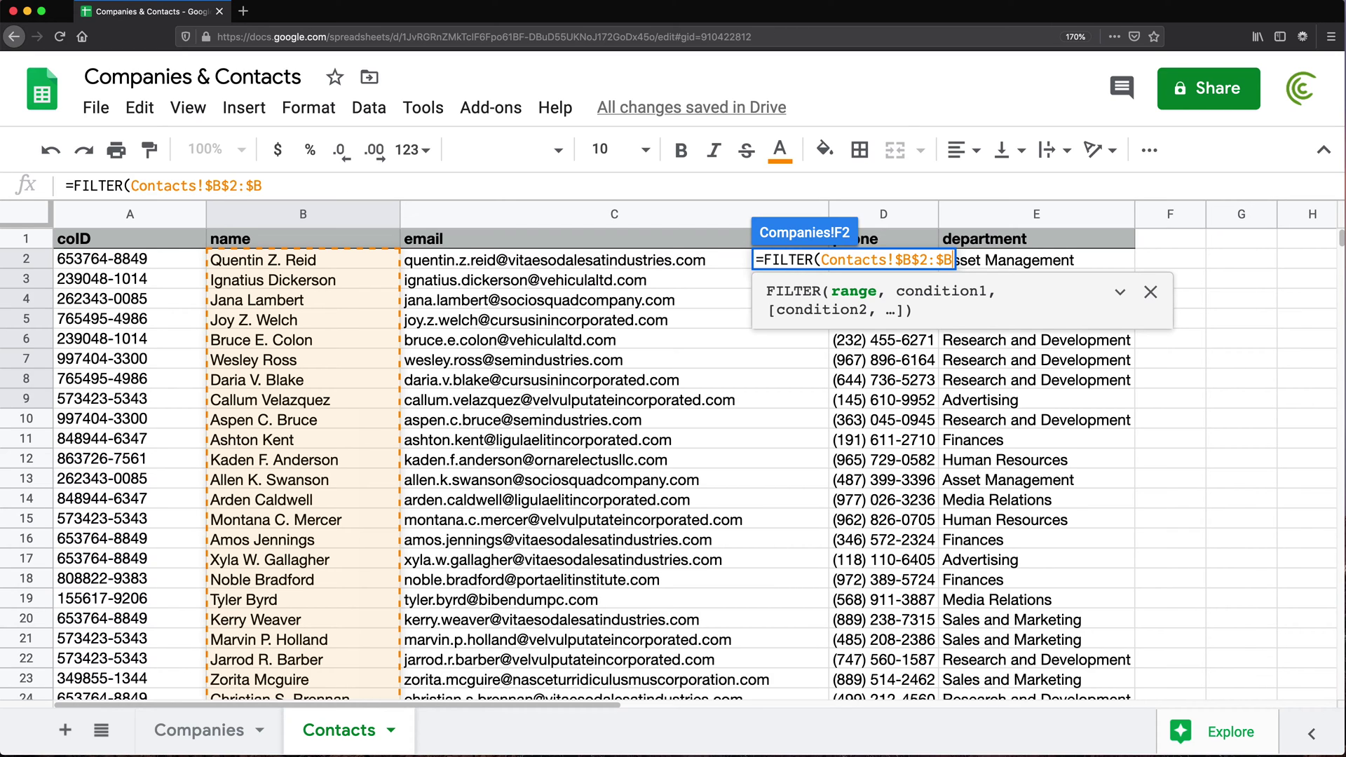
{"action": "type", "text": ","}
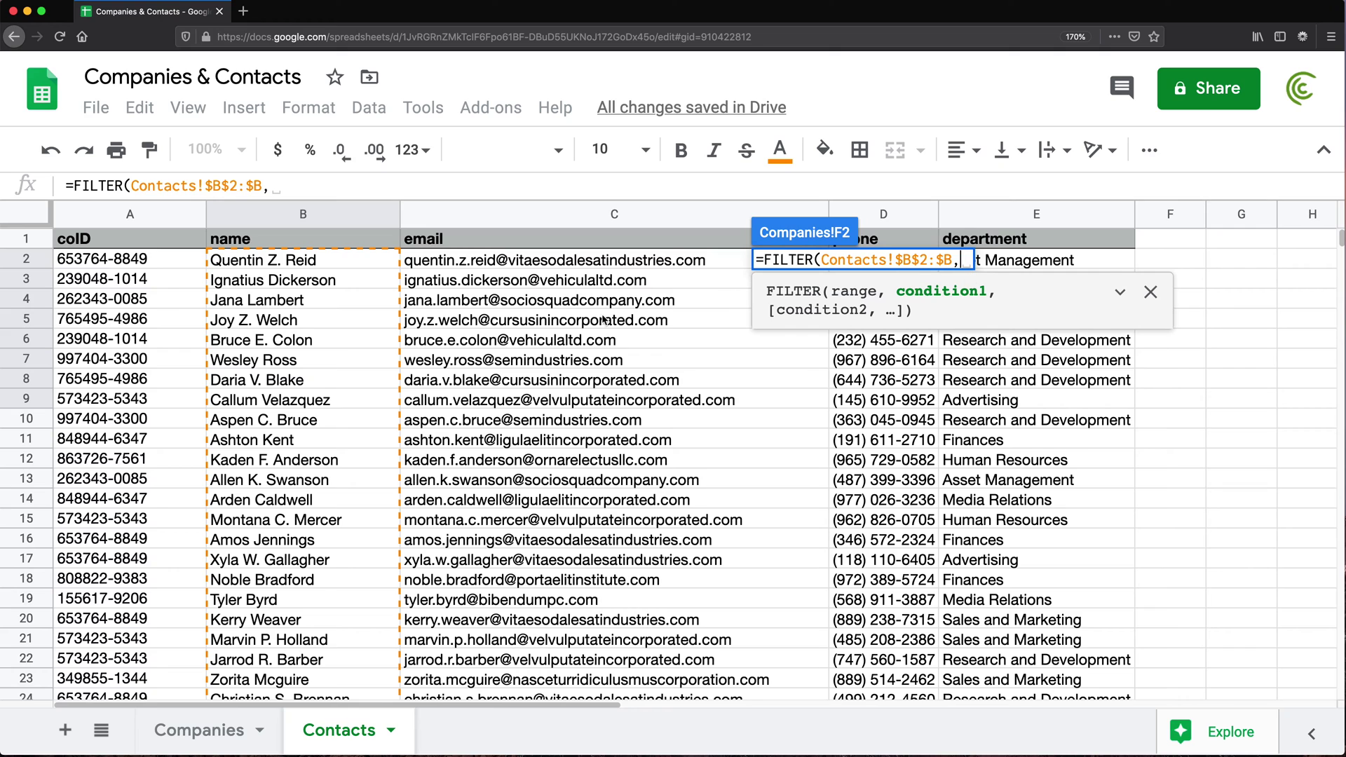
Add the condition Contacts!$A$2:$A= and return to Companies for the matching value.
{"action": "left_click_drag", "start_coordinate": [136, 259], "coordinate": [116, 442]}
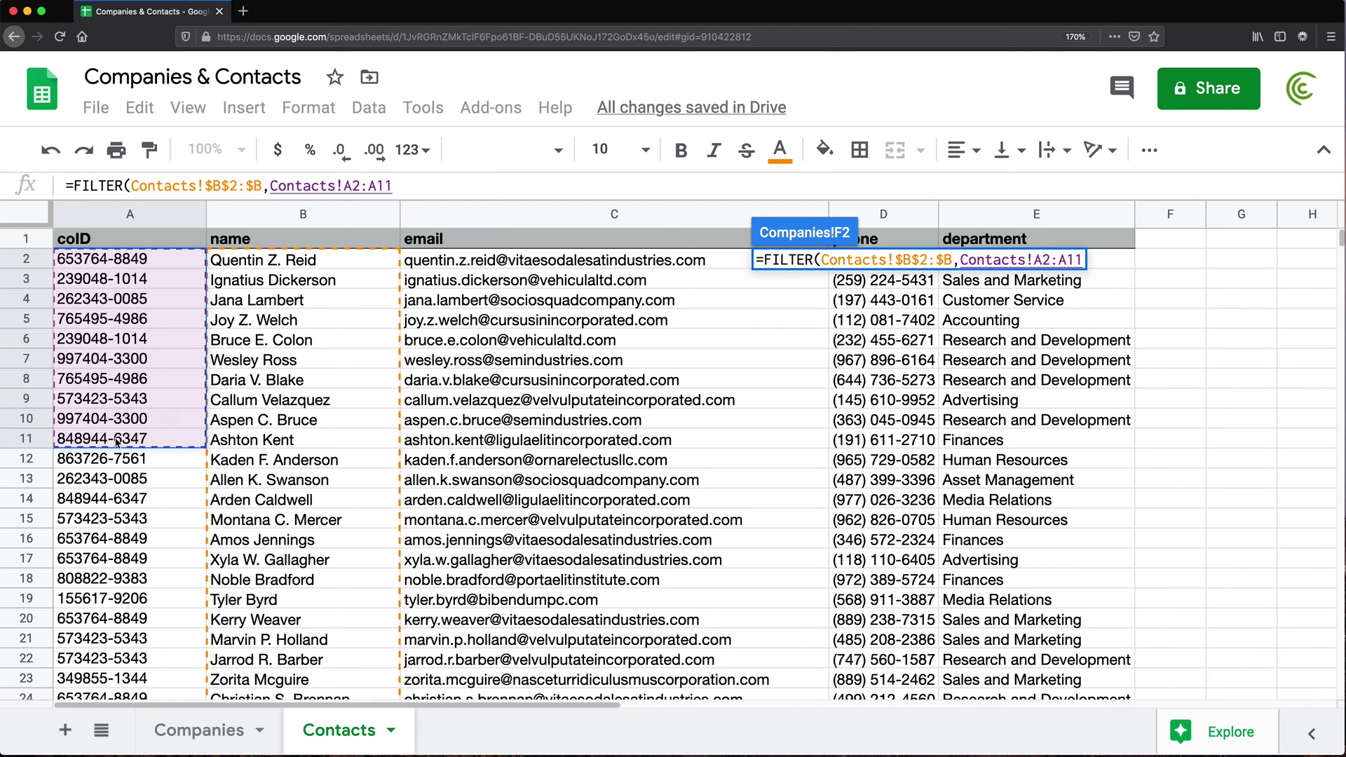
{"action": "key", "text": "BackSpace"}
{"action": "key", "text": "BackSpace"}
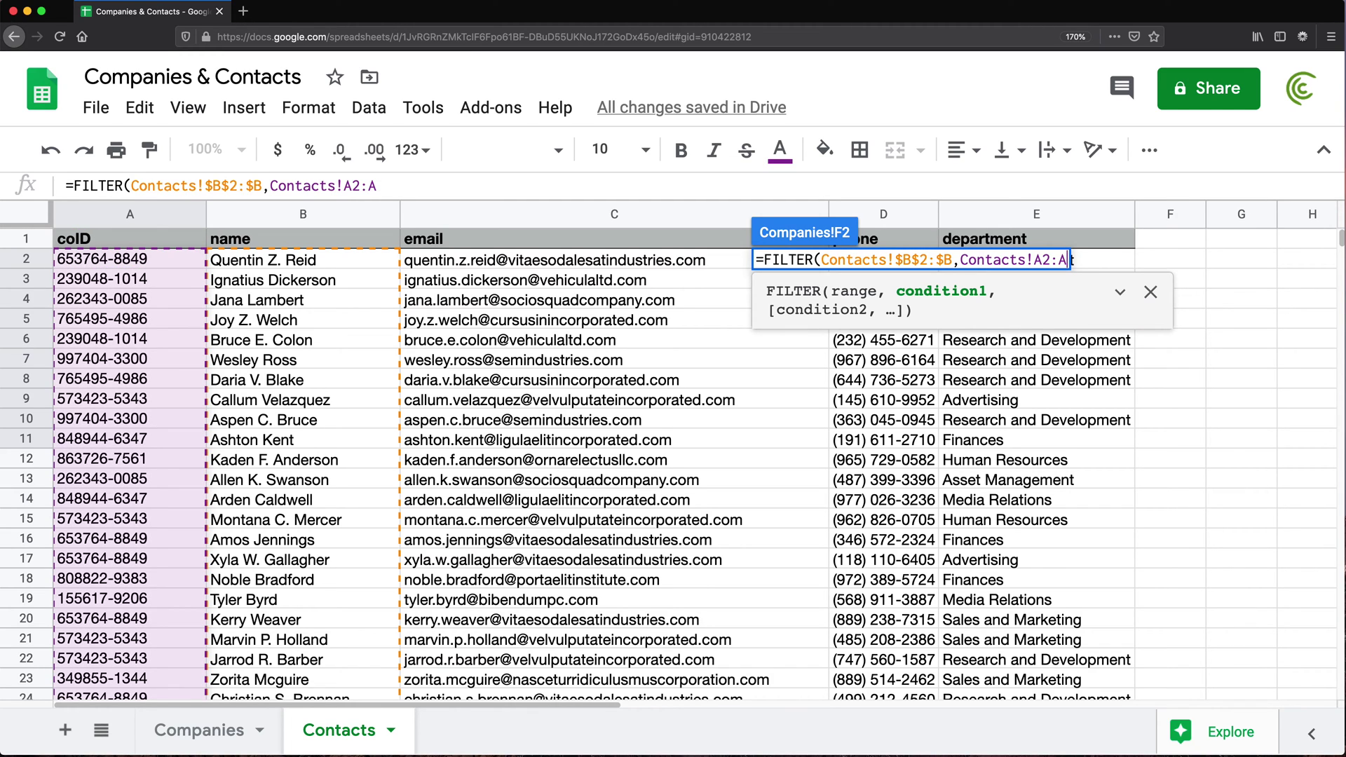
{"action": "key", "text": "F4"}
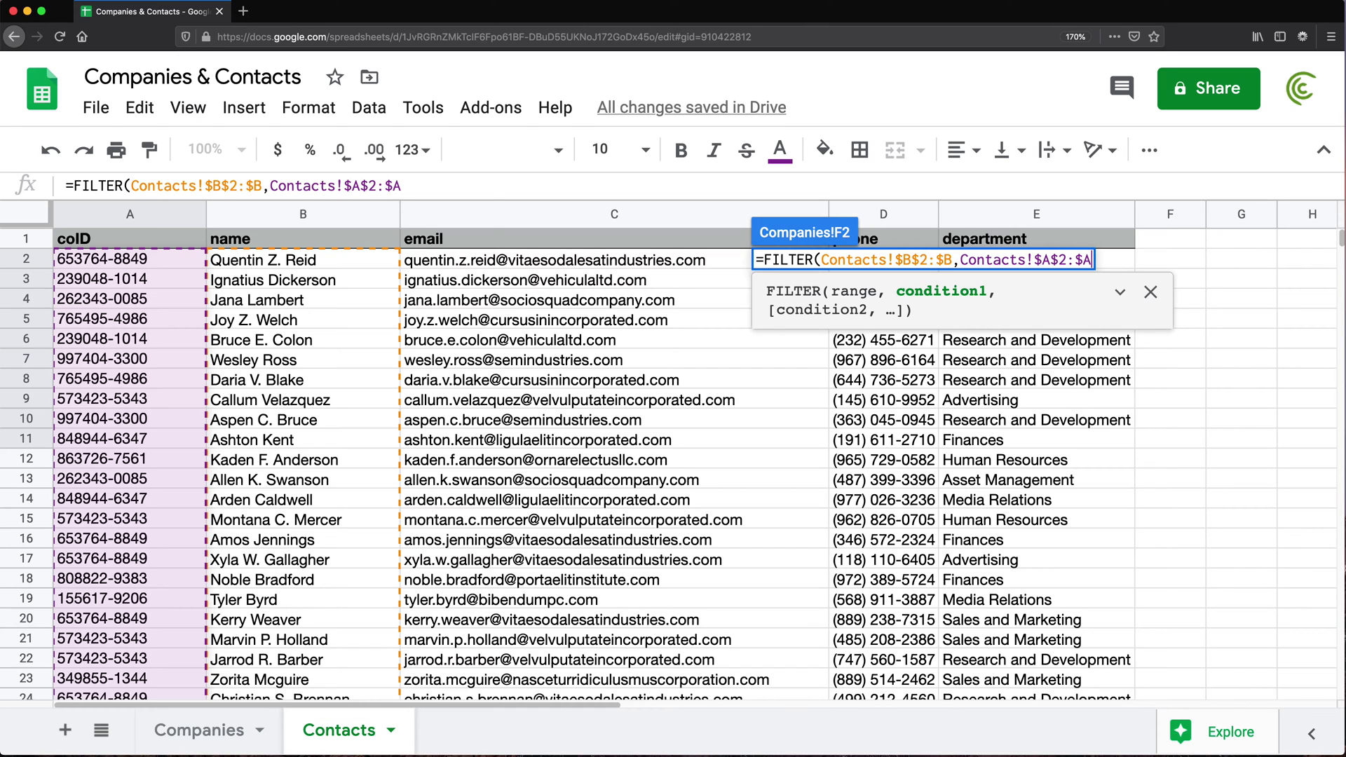
{"action": "type", "text": "="}
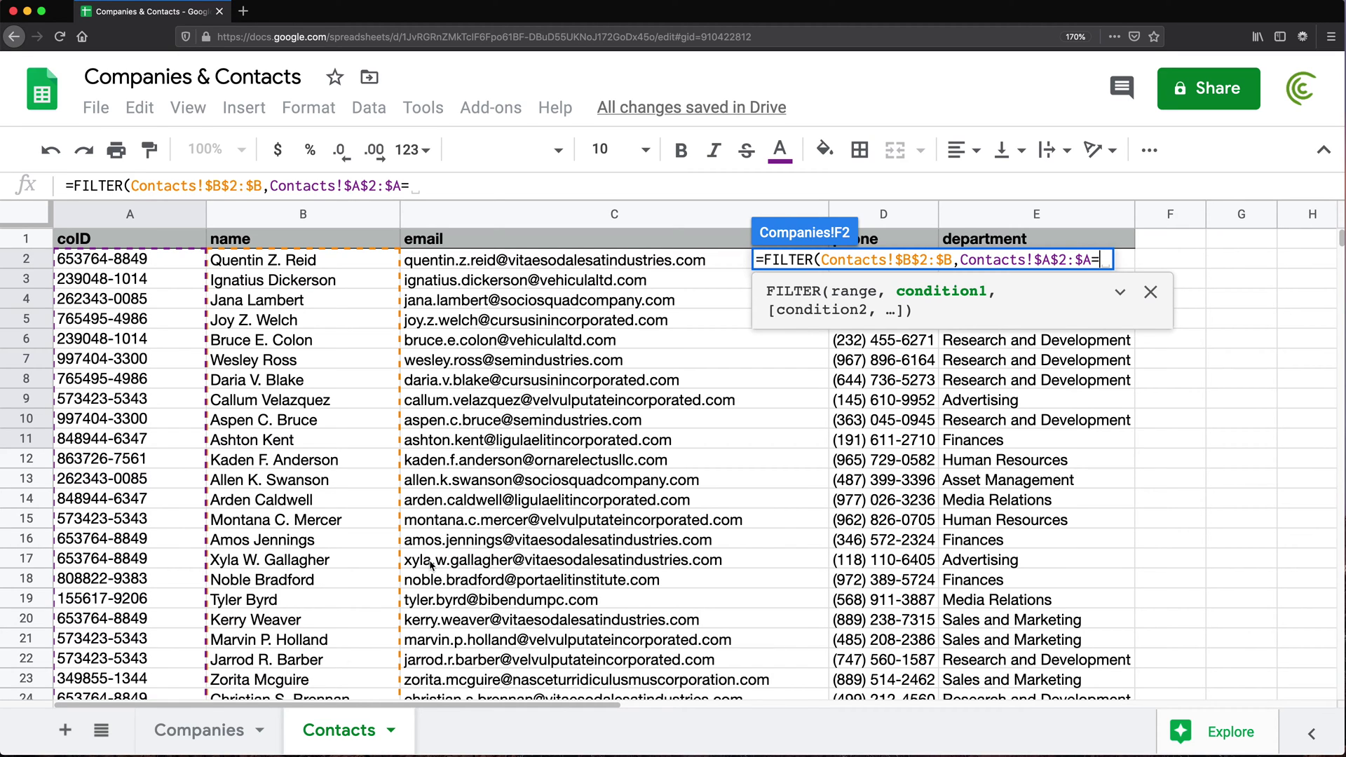
{"action": "left_click", "coordinate": [201, 732]}
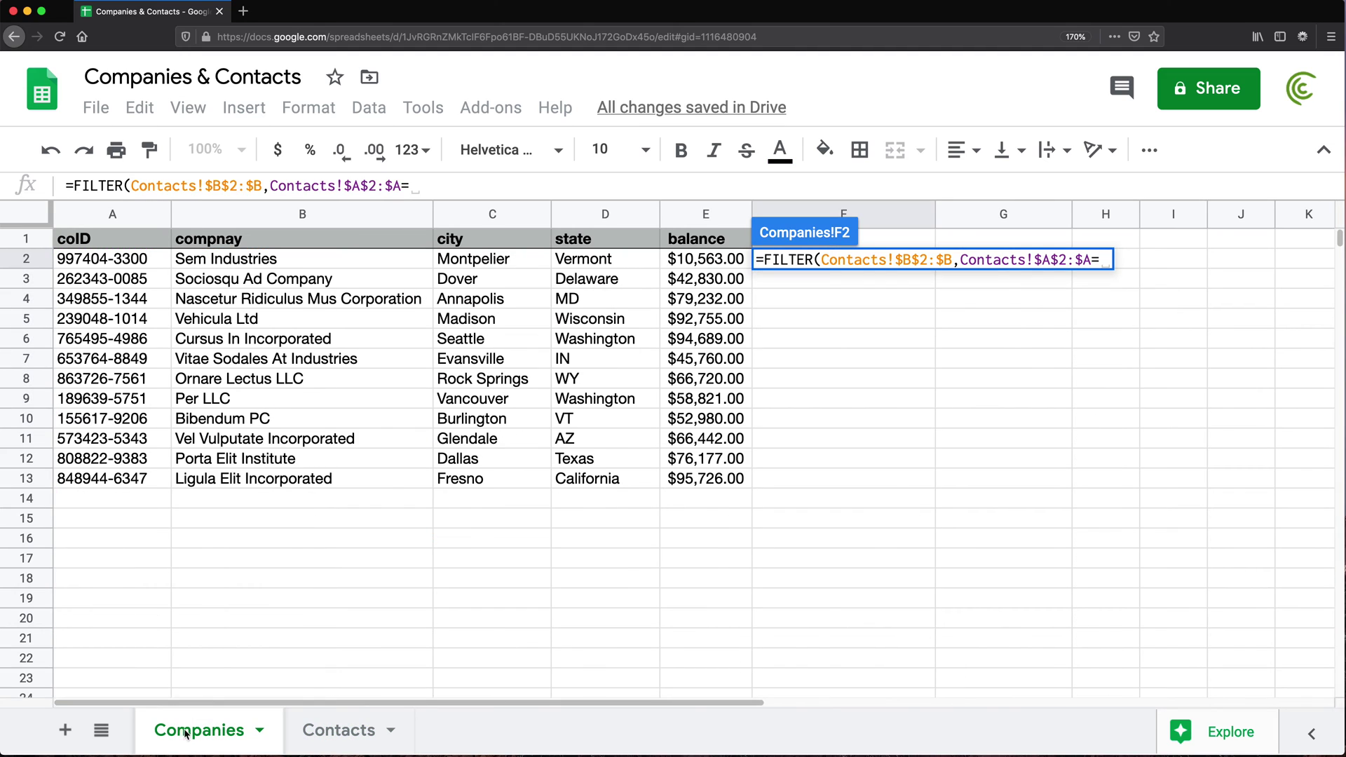
Finish the formula as =FILTER(Contacts!$B$2:$B,Contacts!$A$2:$A=A2).
{"action": "left_click", "coordinate": [100, 263]}
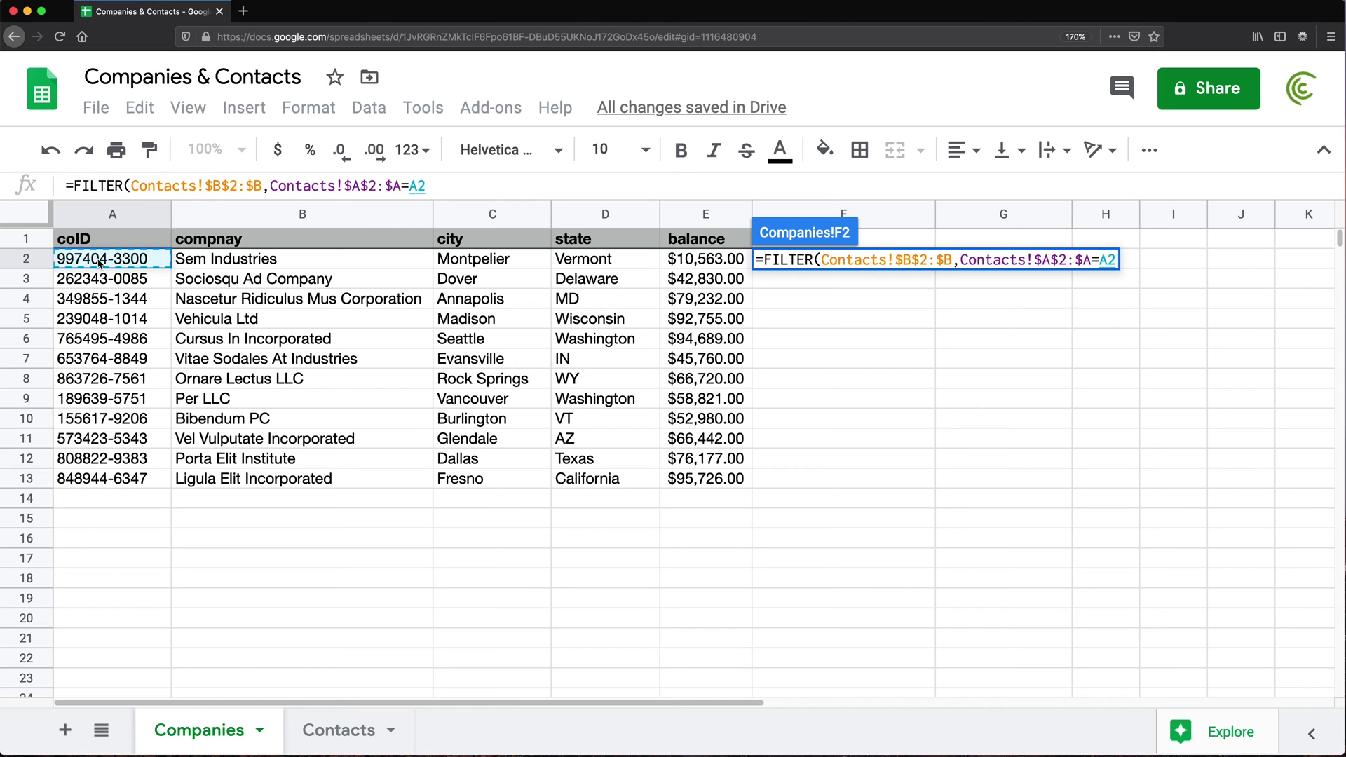
{"action": "type", "text": ")"}
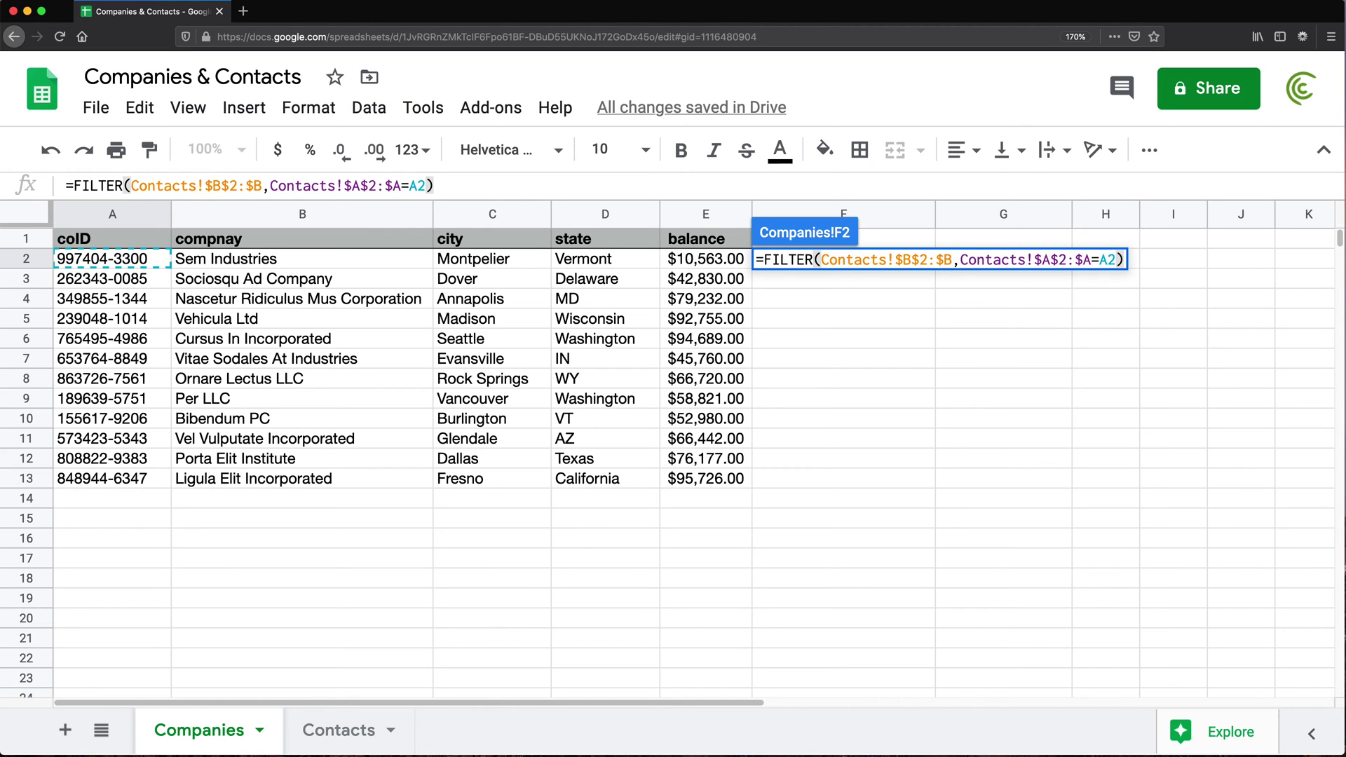
{"action": "key", "text": "Return"}
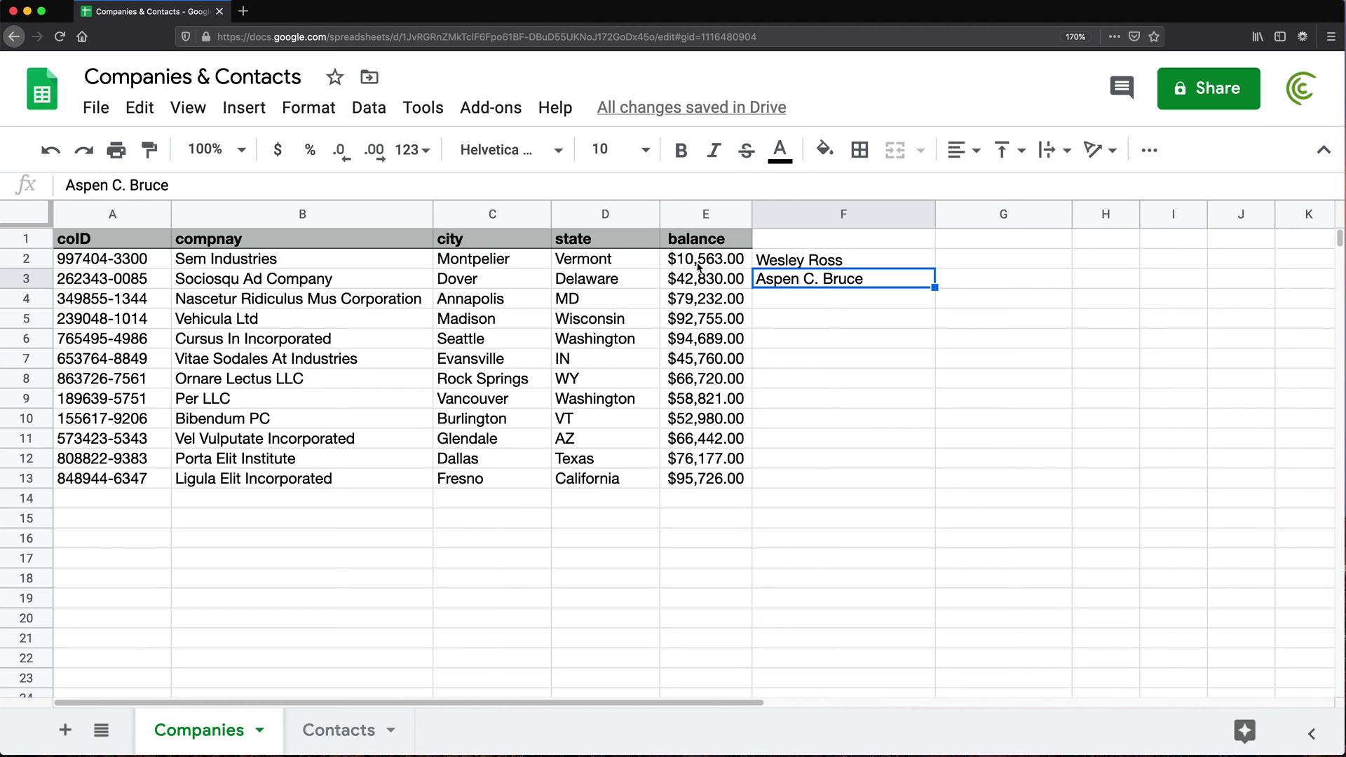
Check that the names spill down F2:F3 rather than across row 2, and reopen F2's formula.
{"action": "left_click", "coordinate": [142, 258]}
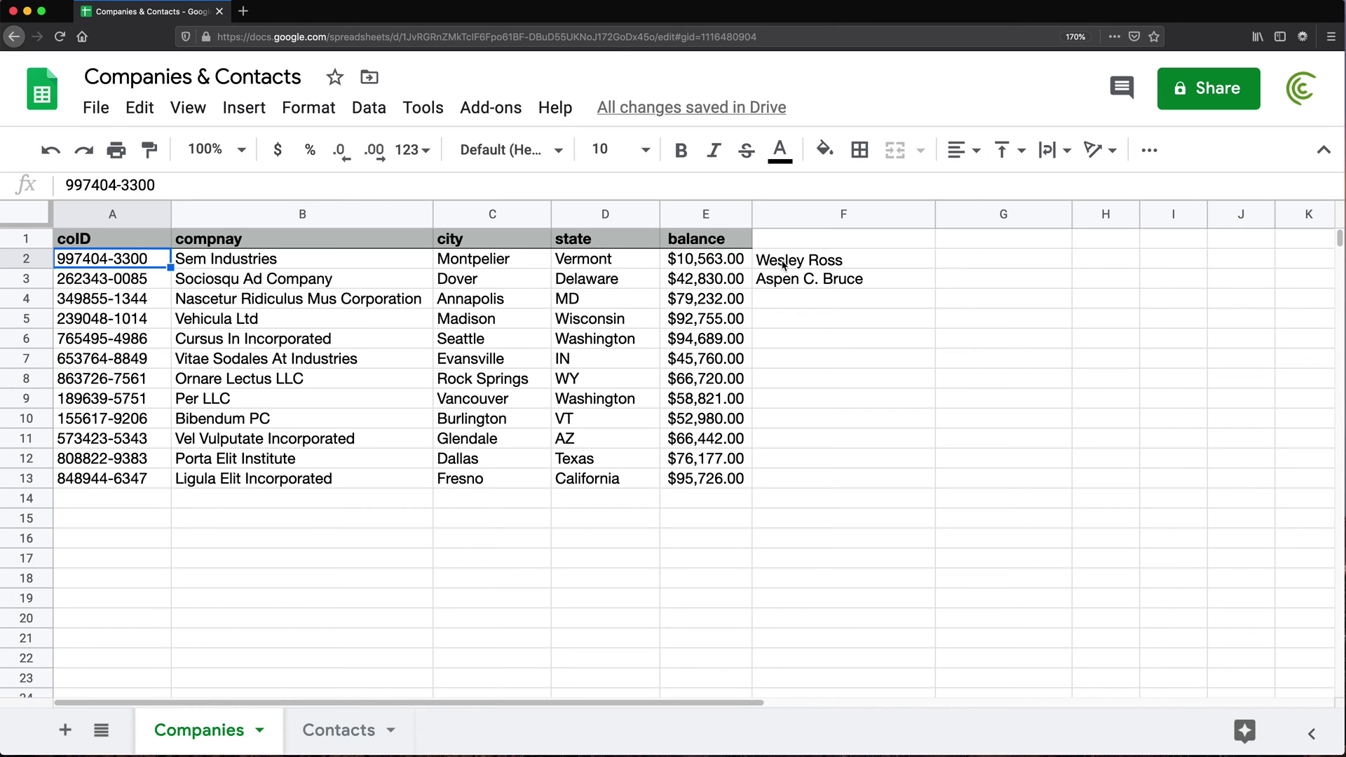
{"action": "left_click", "coordinate": [822, 265]}
{"action": "left_click_drag", "start_coordinate": [821, 265], "coordinate": [1178, 260]}
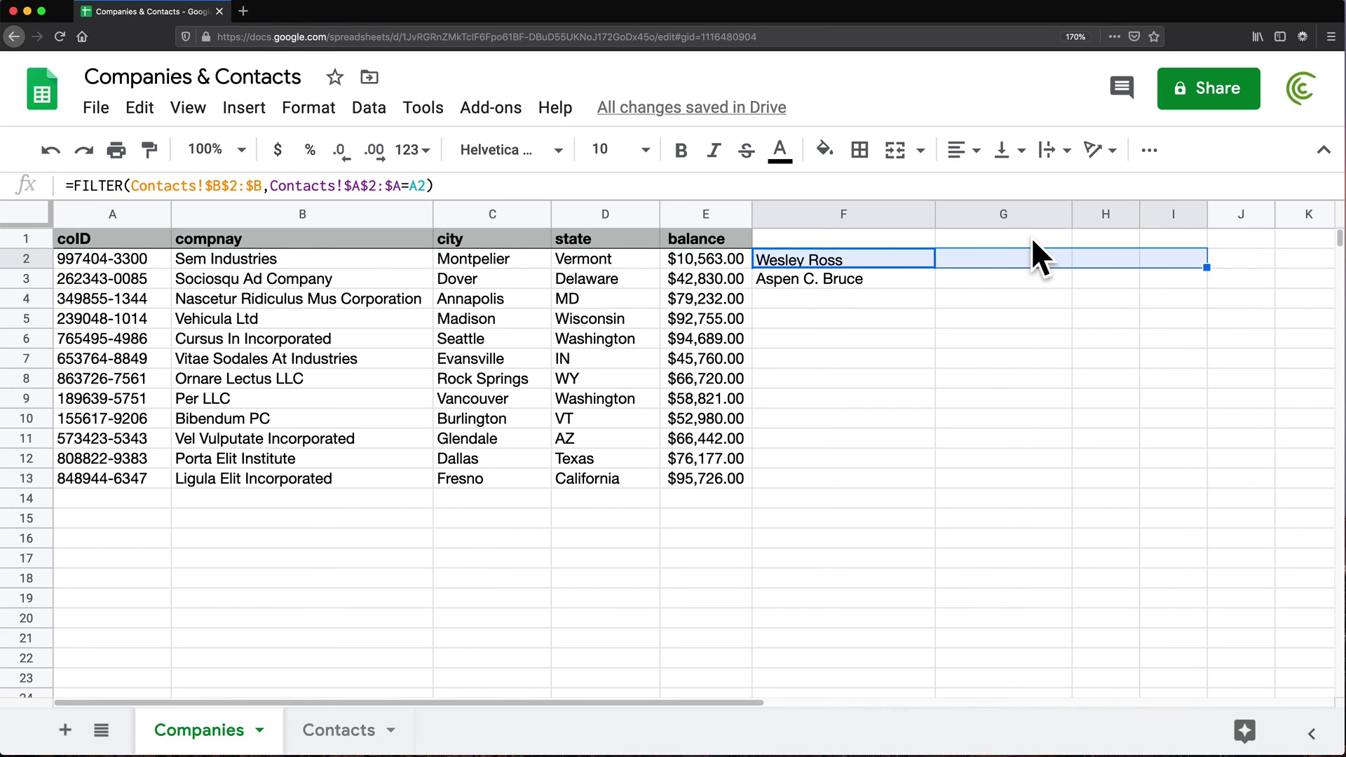
{"action": "left_click_drag", "start_coordinate": [833, 265], "coordinate": [805, 469]}
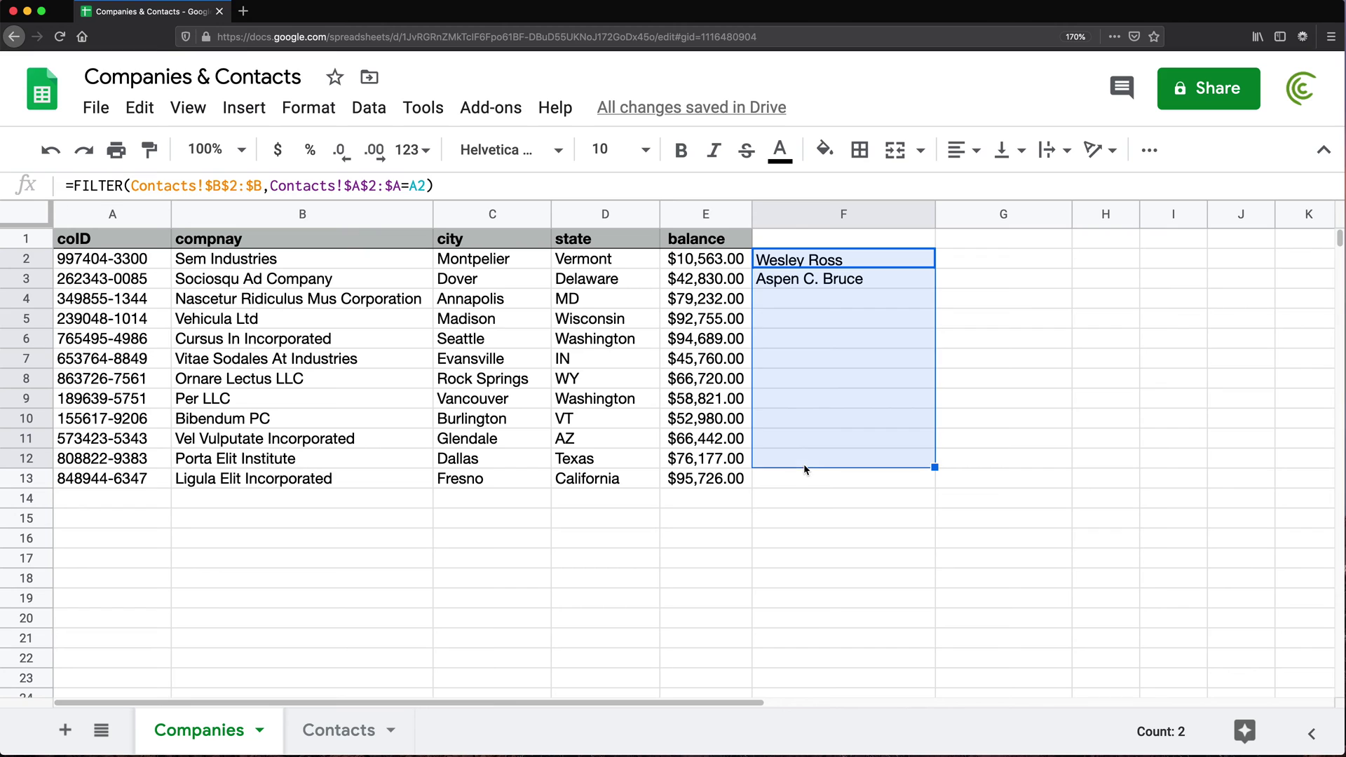
{"action": "left_click", "coordinate": [803, 262]}
{"action": "double_click", "coordinate": [803, 261]}
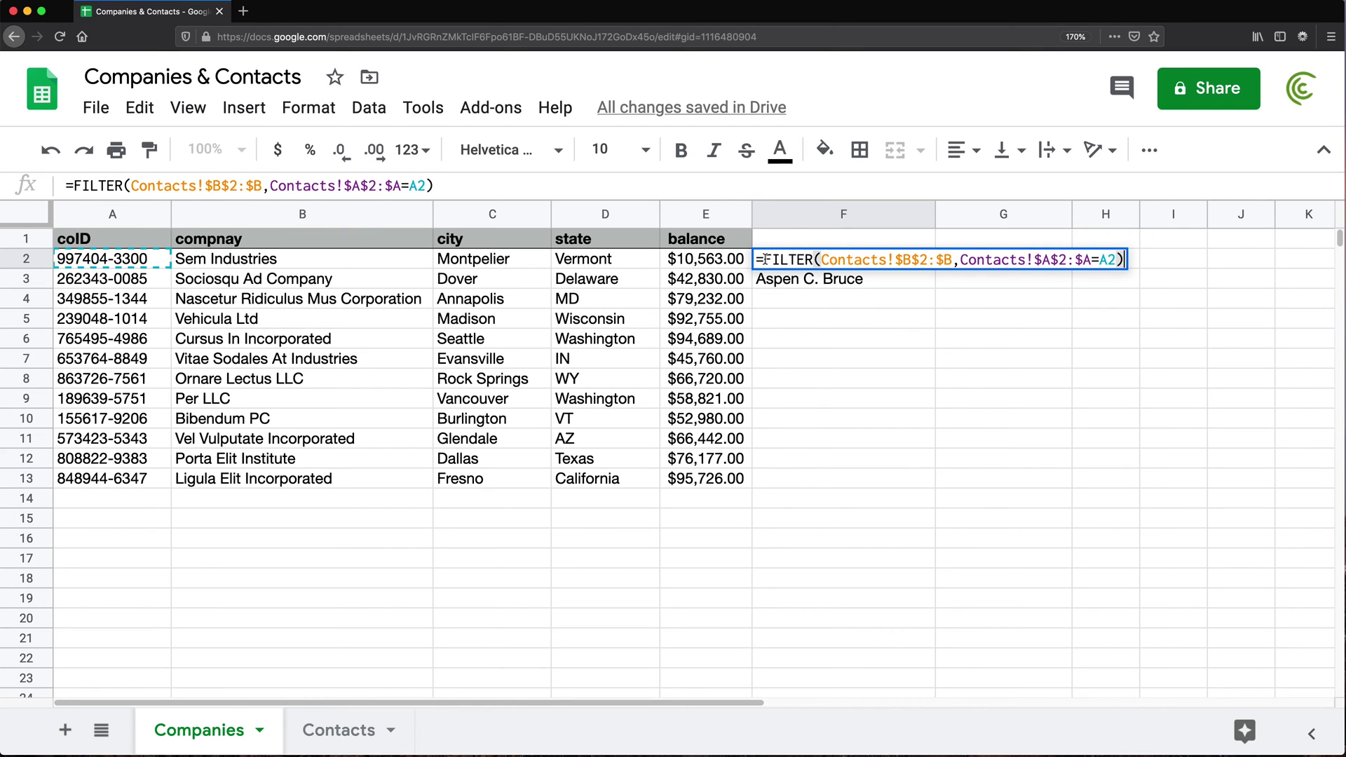
Wrap F2's formula in TRANSPOSE() and fill it down to F13.
{"action": "left_click", "coordinate": [764, 260]}
{"action": "type", "text": "TRA"}
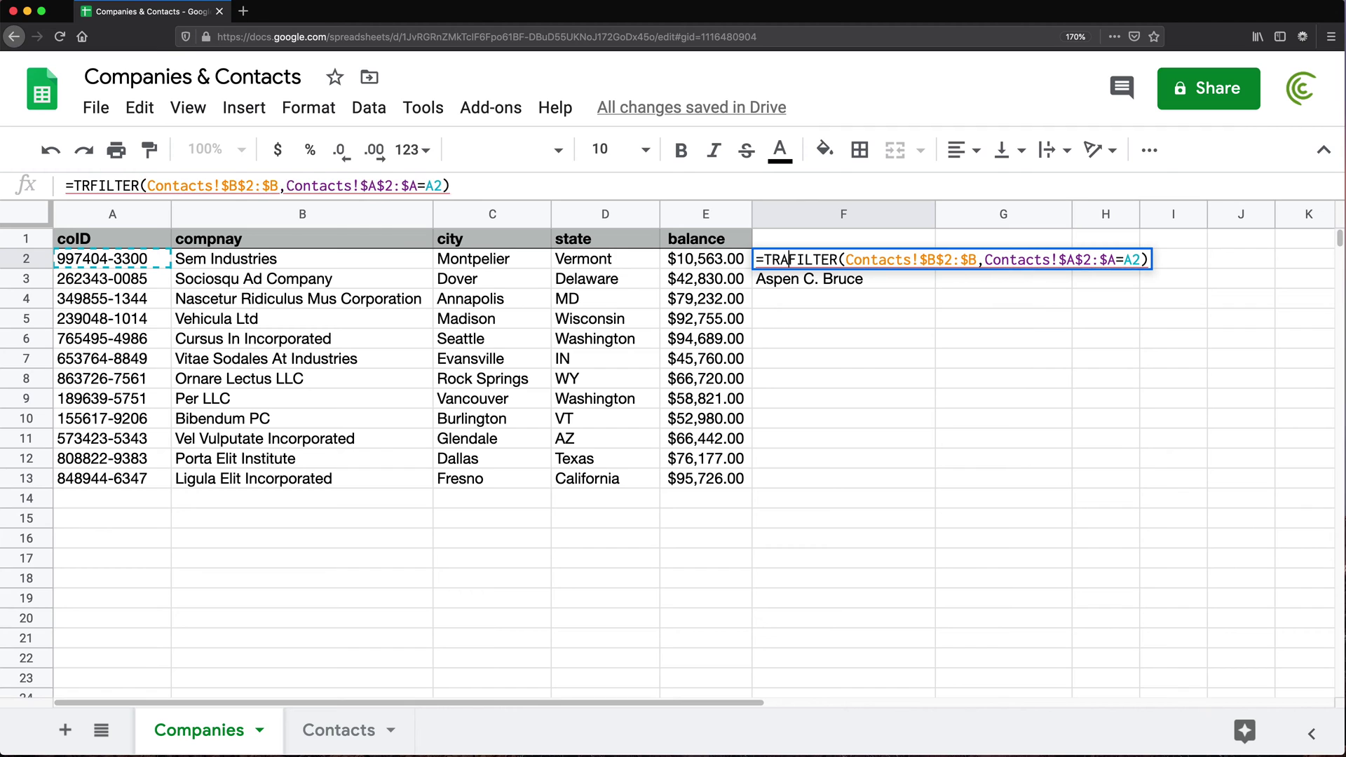
{"action": "type", "text": "NSPOSE("}
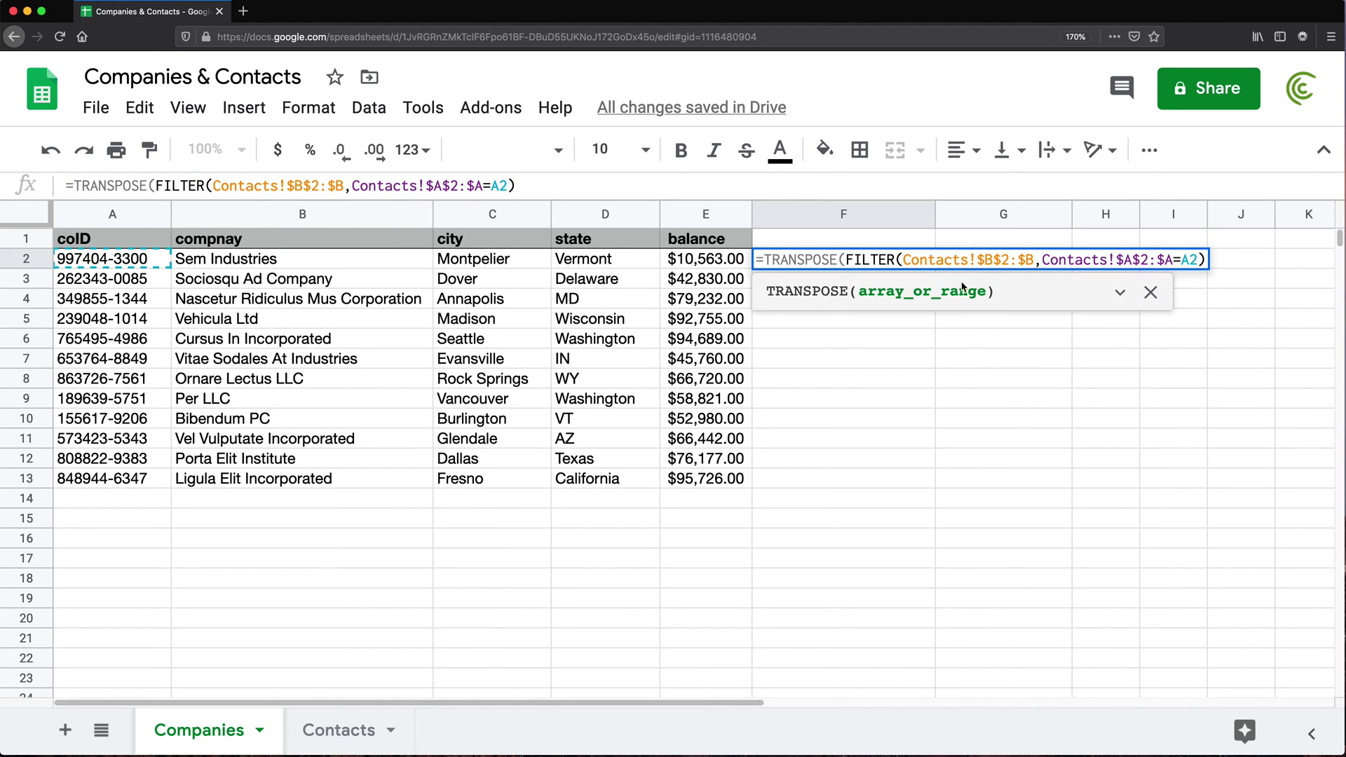
{"action": "left_click", "coordinate": [1201, 260]}
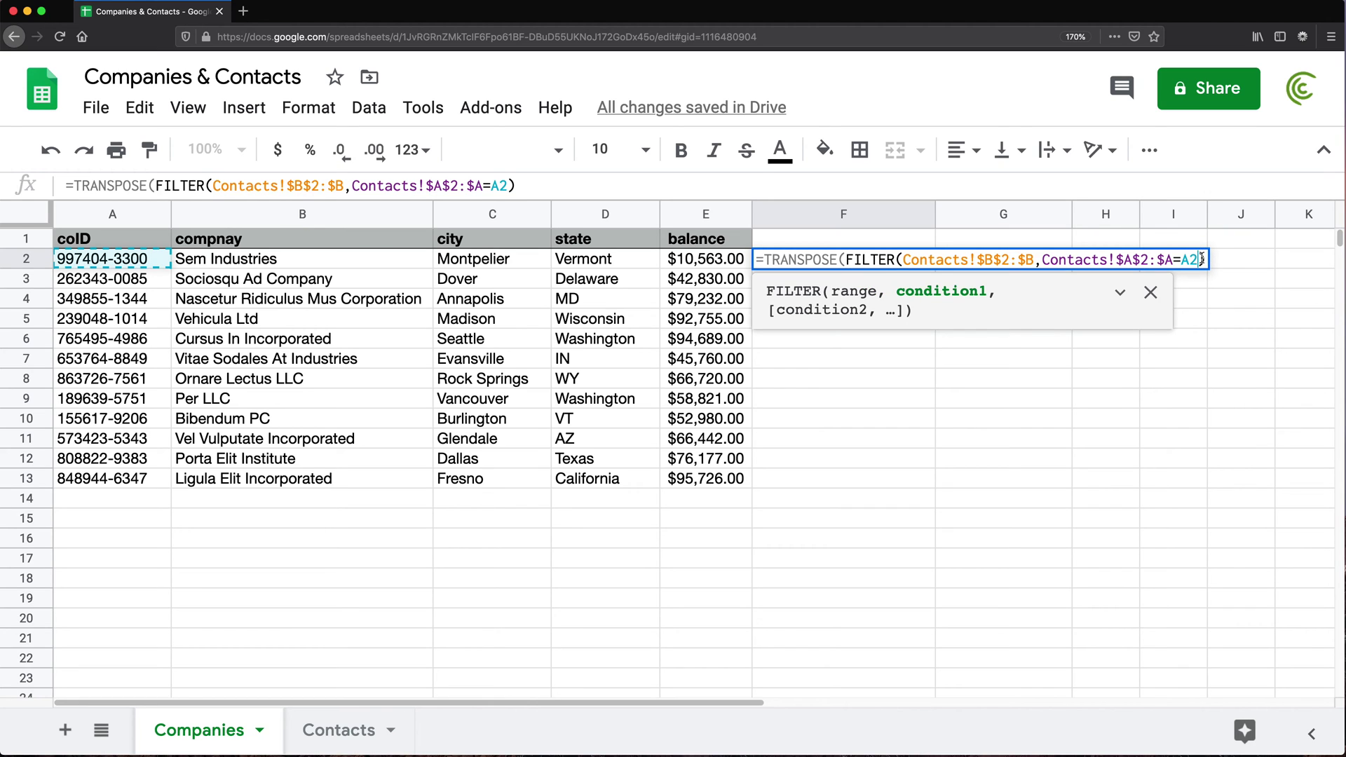
{"action": "type", "text": ")"}
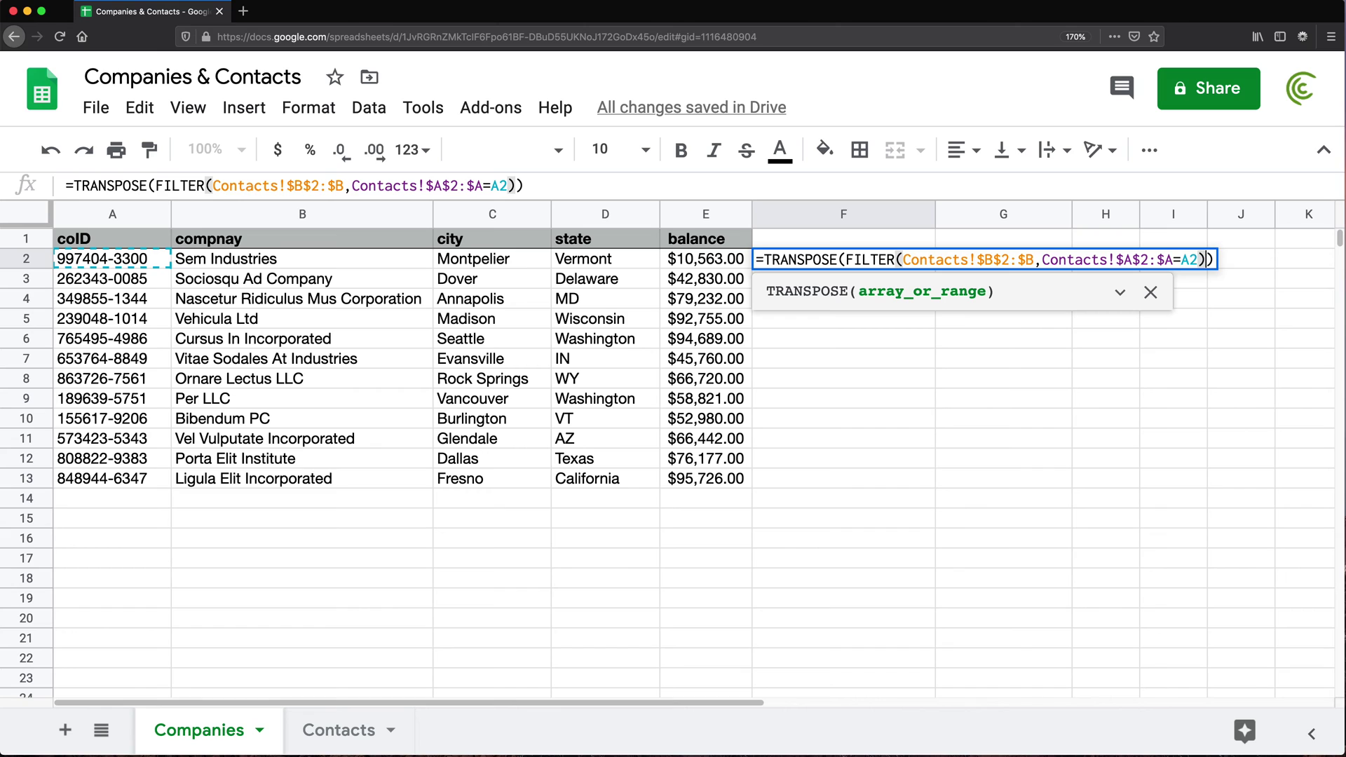
{"action": "key", "text": "Return"}
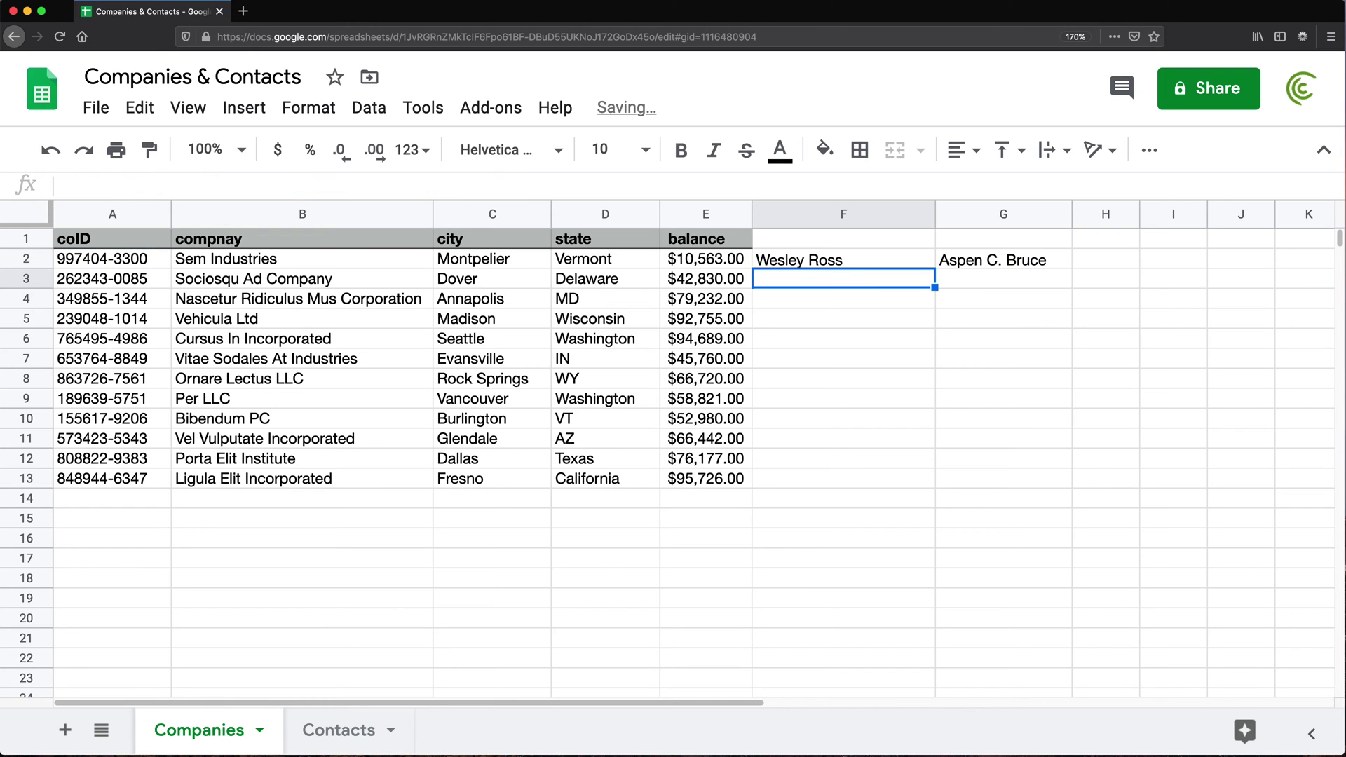
{"action": "left_click", "coordinate": [915, 265]}
{"action": "left_click_drag", "start_coordinate": [933, 267], "coordinate": [895, 484]}
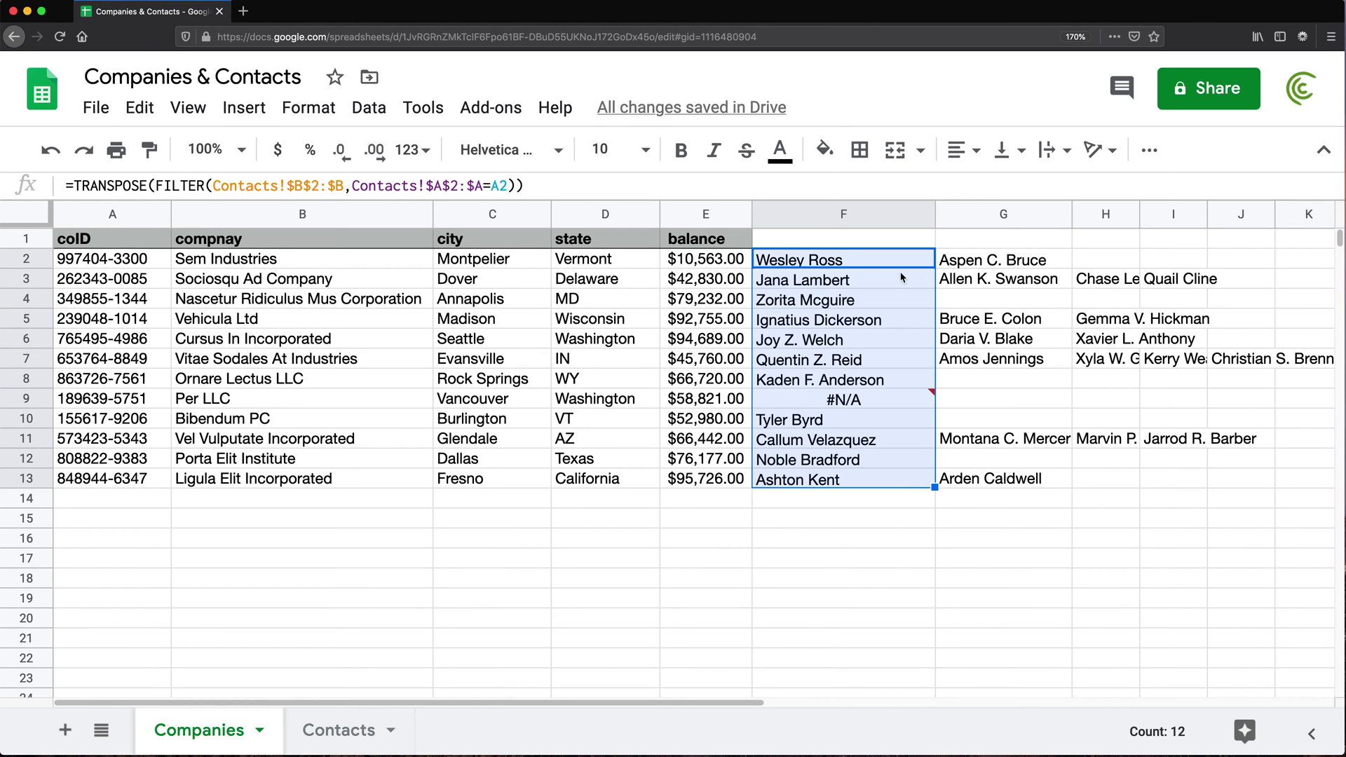
Auto-fit columns F through I to the names and inspect the #N/A in F9.
{"action": "left_click_drag", "start_coordinate": [1140, 214], "coordinate": [1208, 212]}
{"action": "left_click_drag", "start_coordinate": [805, 279], "coordinate": [1156, 283]}
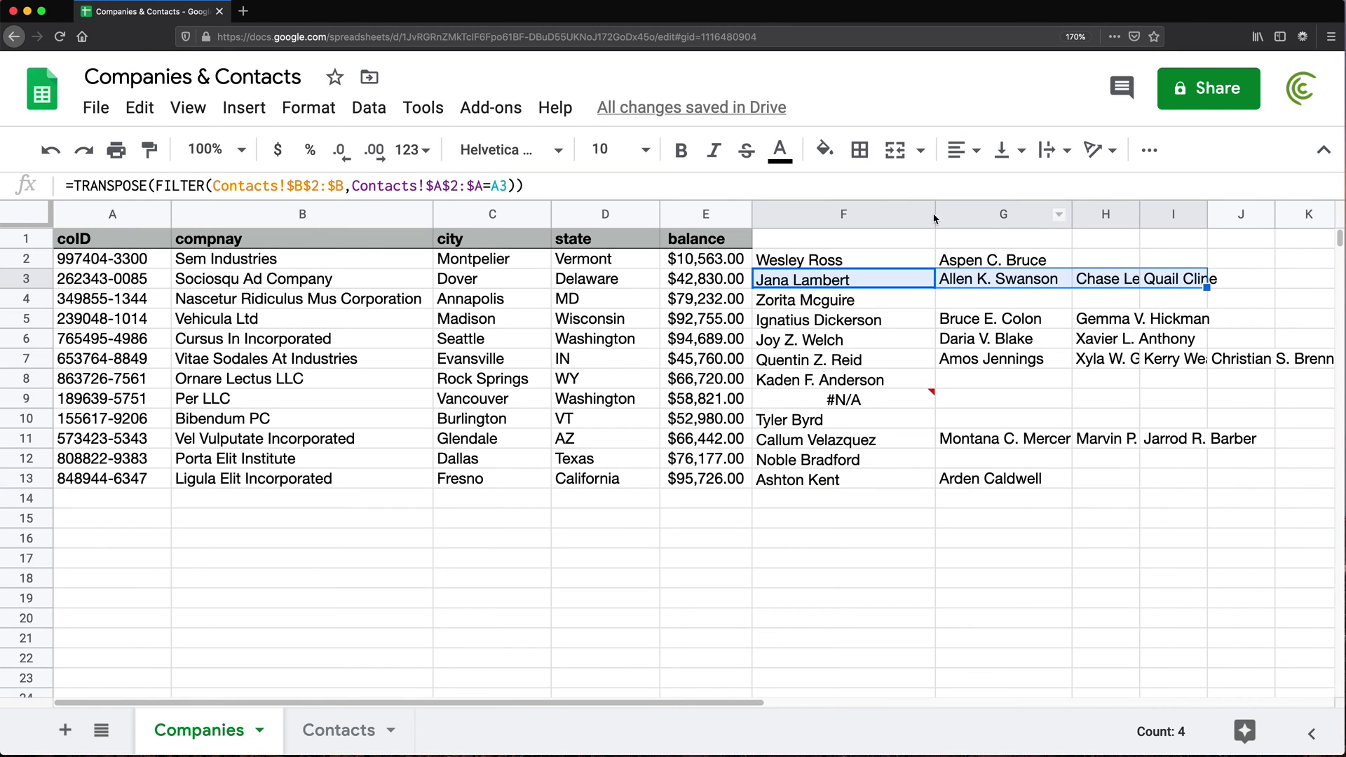
{"action": "left_click", "coordinate": [925, 213]}
{"action": "left_click_drag", "start_coordinate": [975, 216], "coordinate": [1207, 214]}
{"action": "double_click", "coordinate": [1207, 215]}
{"action": "left_click_drag", "start_coordinate": [860, 280], "coordinate": [1206, 284]}
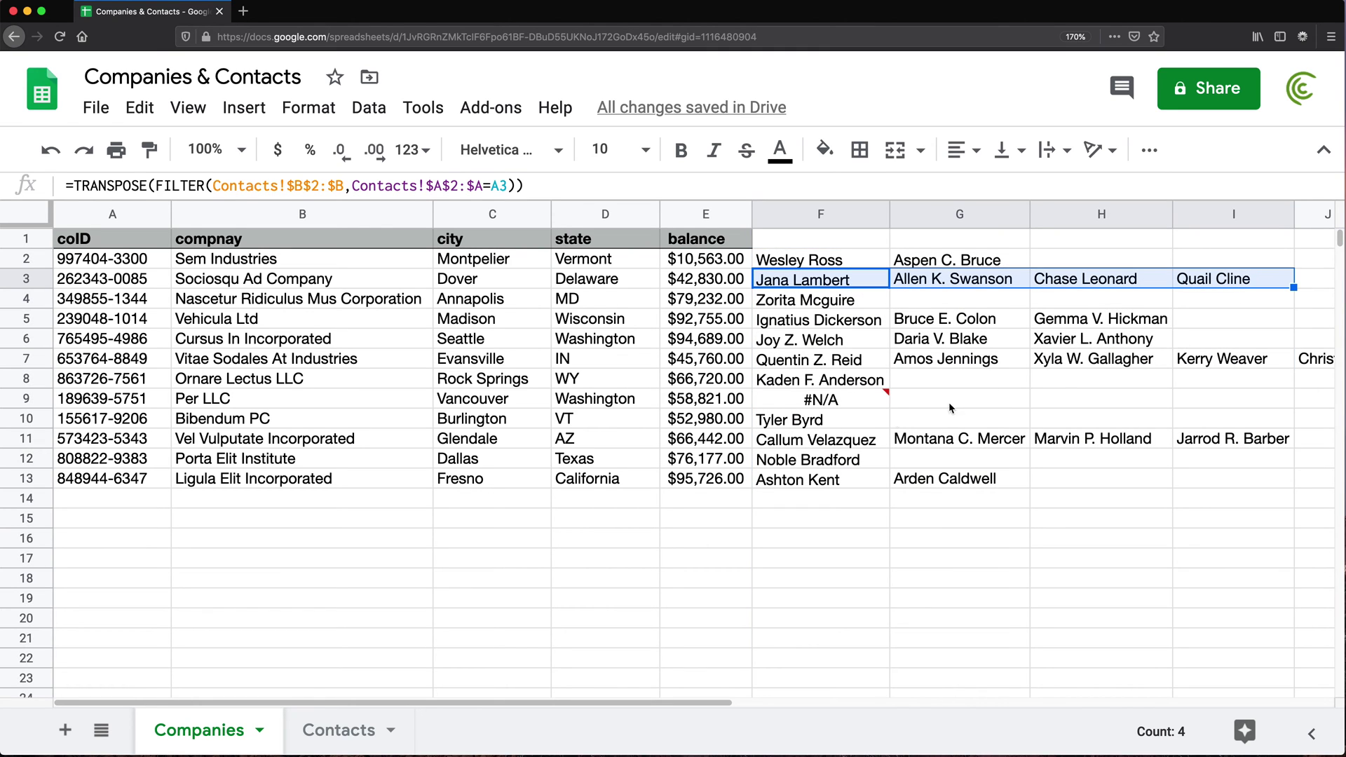
{"action": "left_click", "coordinate": [823, 401]}
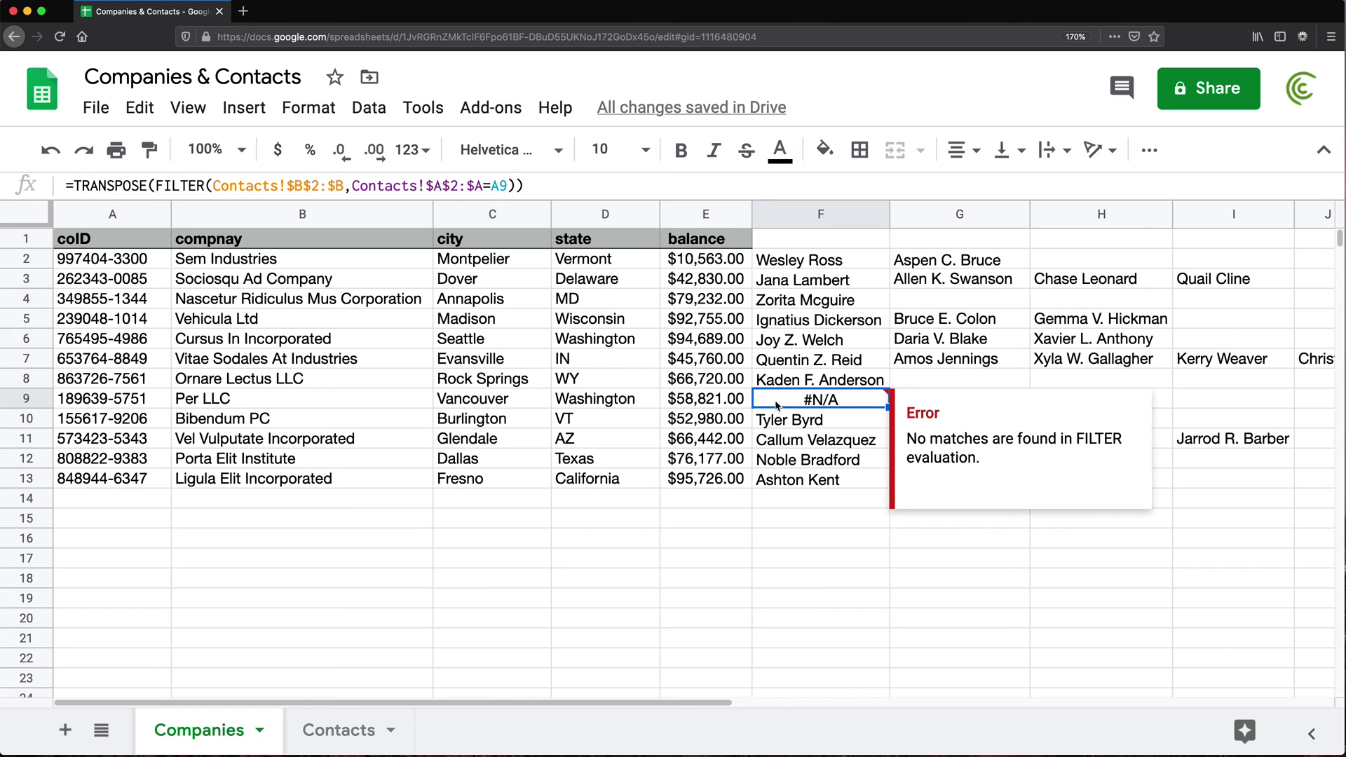
{"action": "left_click", "coordinate": [133, 401]}
{"action": "key", "text": "ctrl+c"}
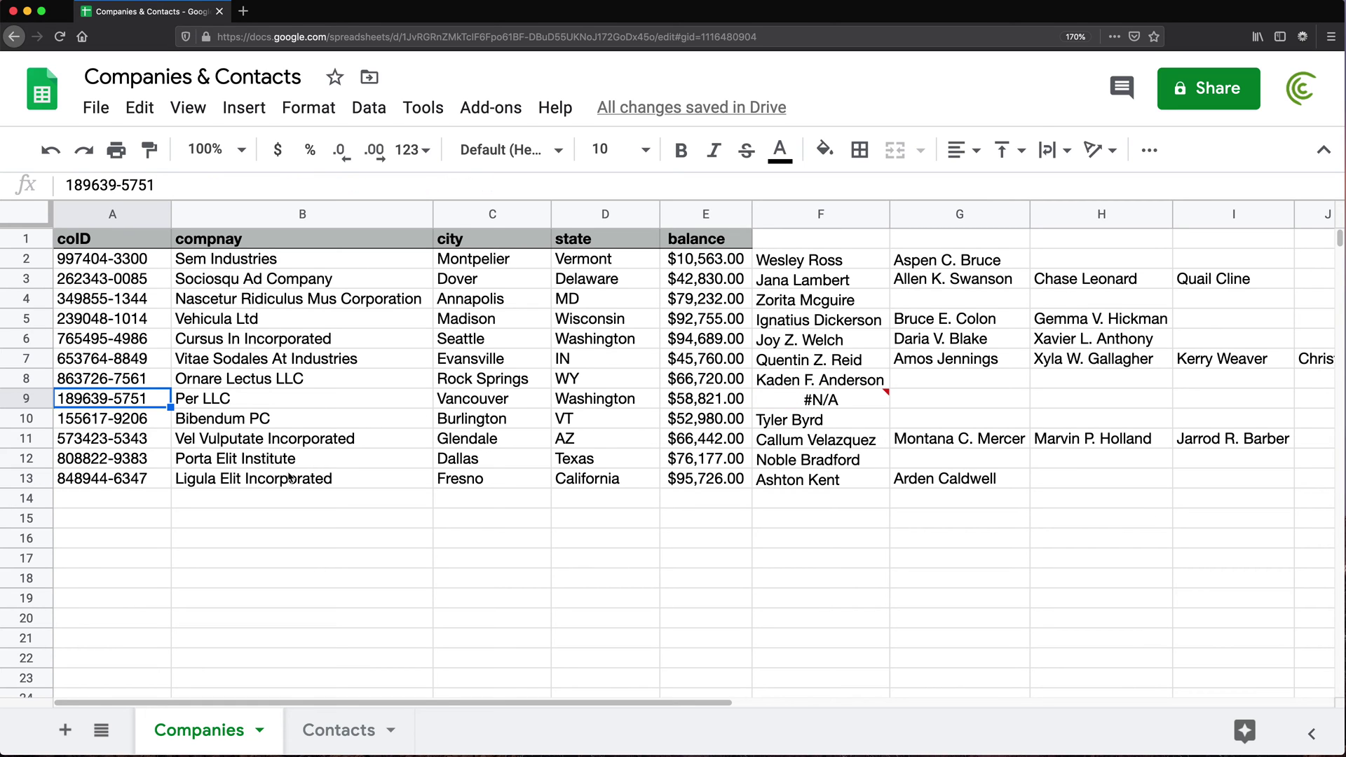
{"action": "left_click", "coordinate": [325, 733]}
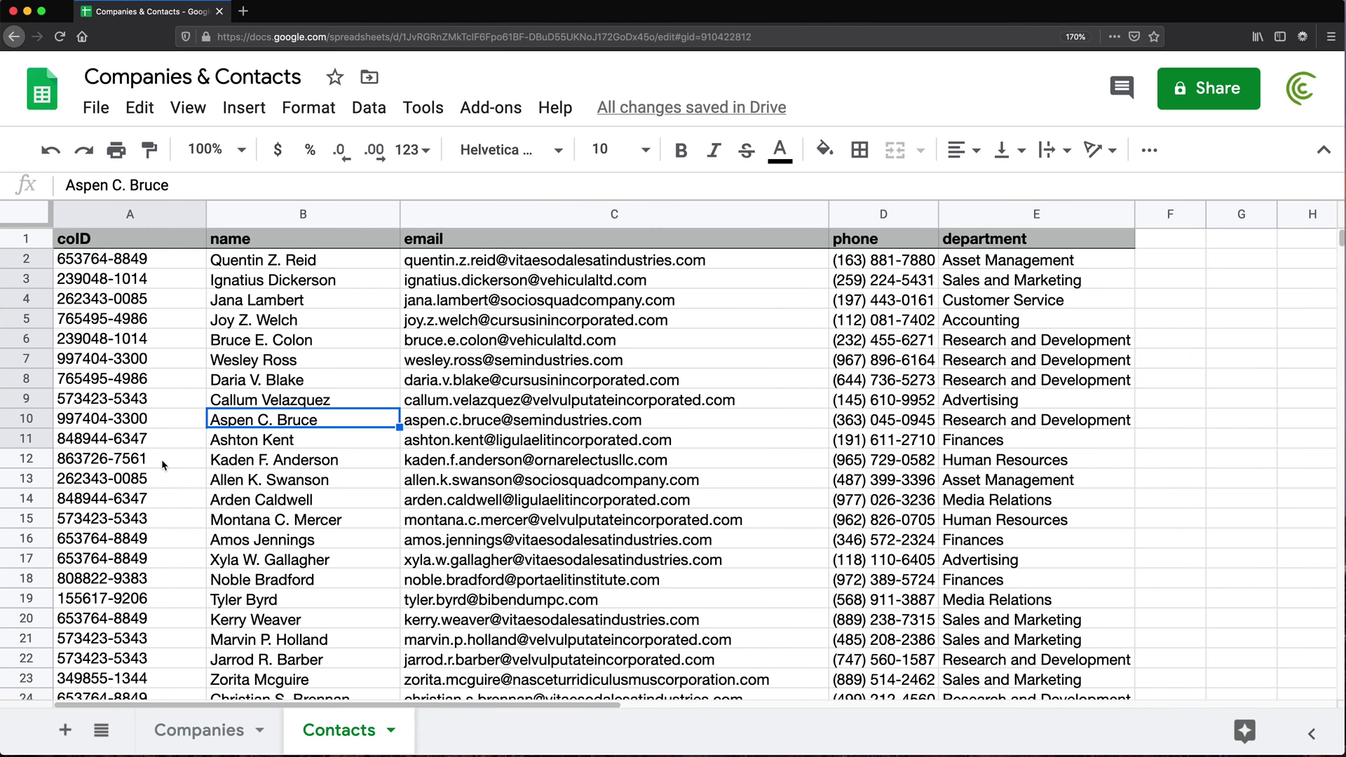
{"action": "key", "text": "super+f"}
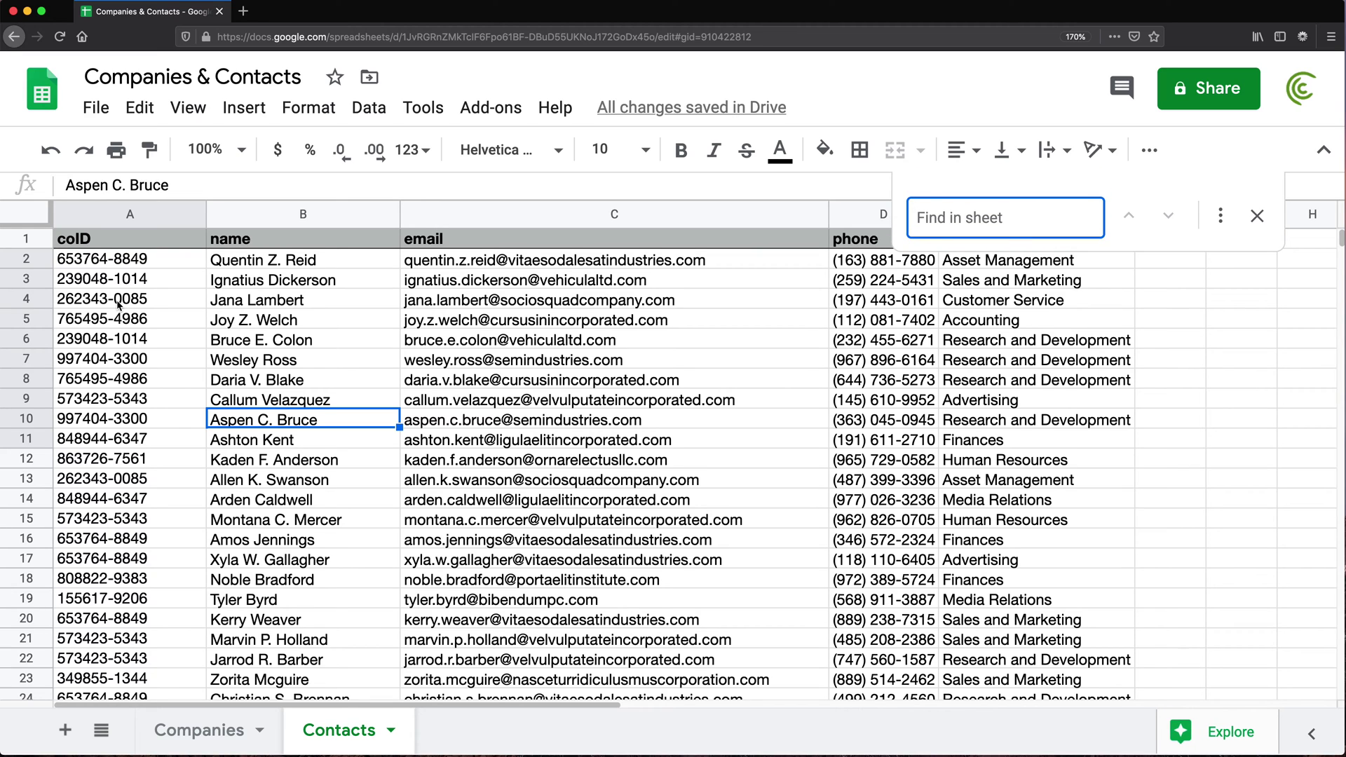
{"action": "key", "text": "super+v"}
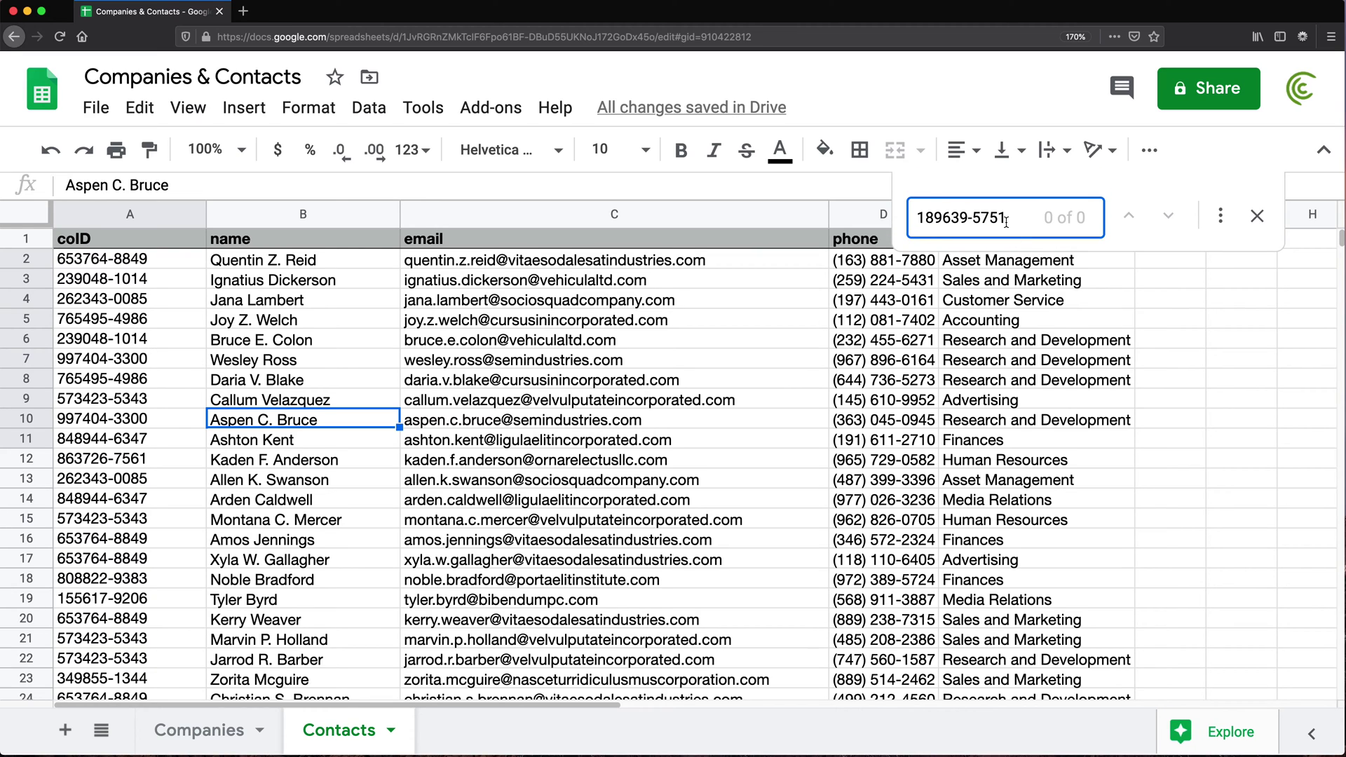
{"action": "scroll", "coordinate": [412, 423], "scroll_direction": "down", "scroll_amount": 3}
{"action": "scroll", "coordinate": [412, 423], "scroll_direction": "up", "scroll_amount": 3}
{"action": "key", "text": "Escape"}
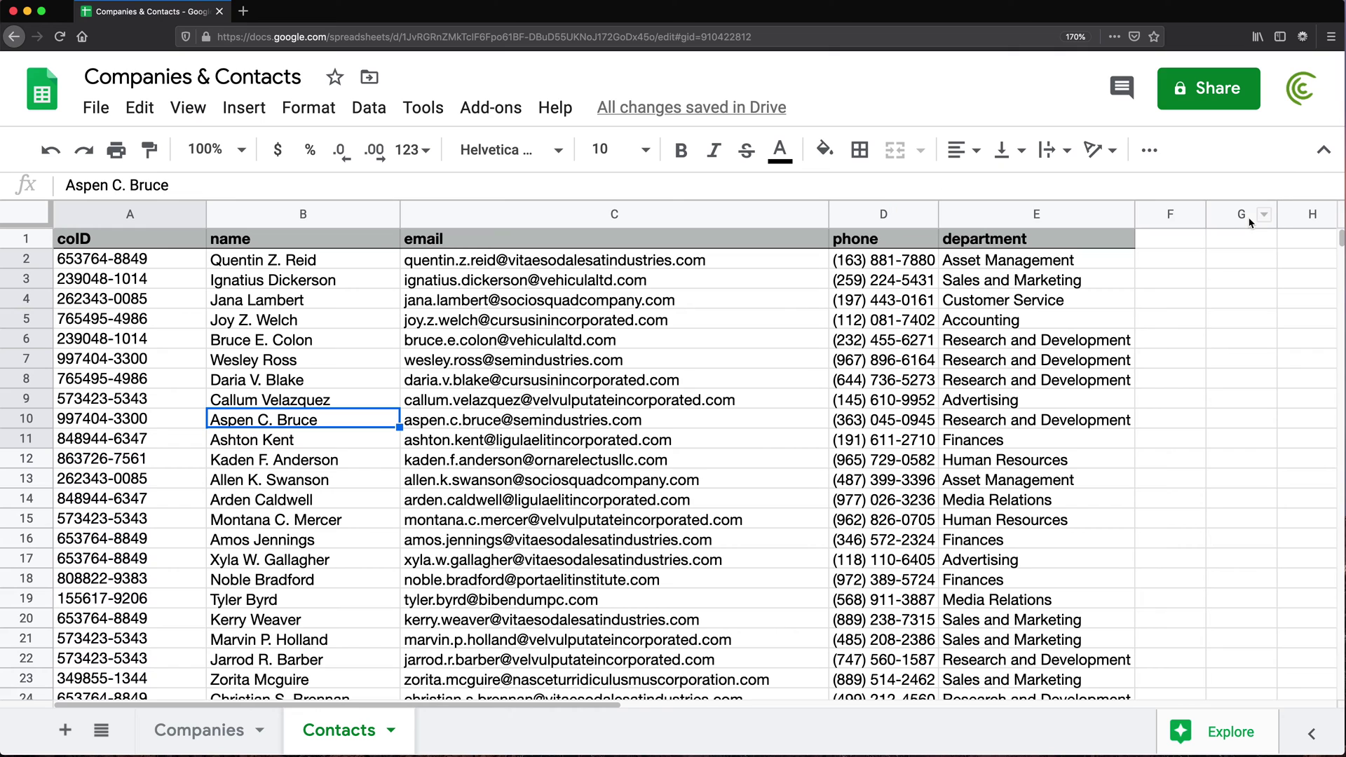
{"action": "left_click", "coordinate": [188, 731]}
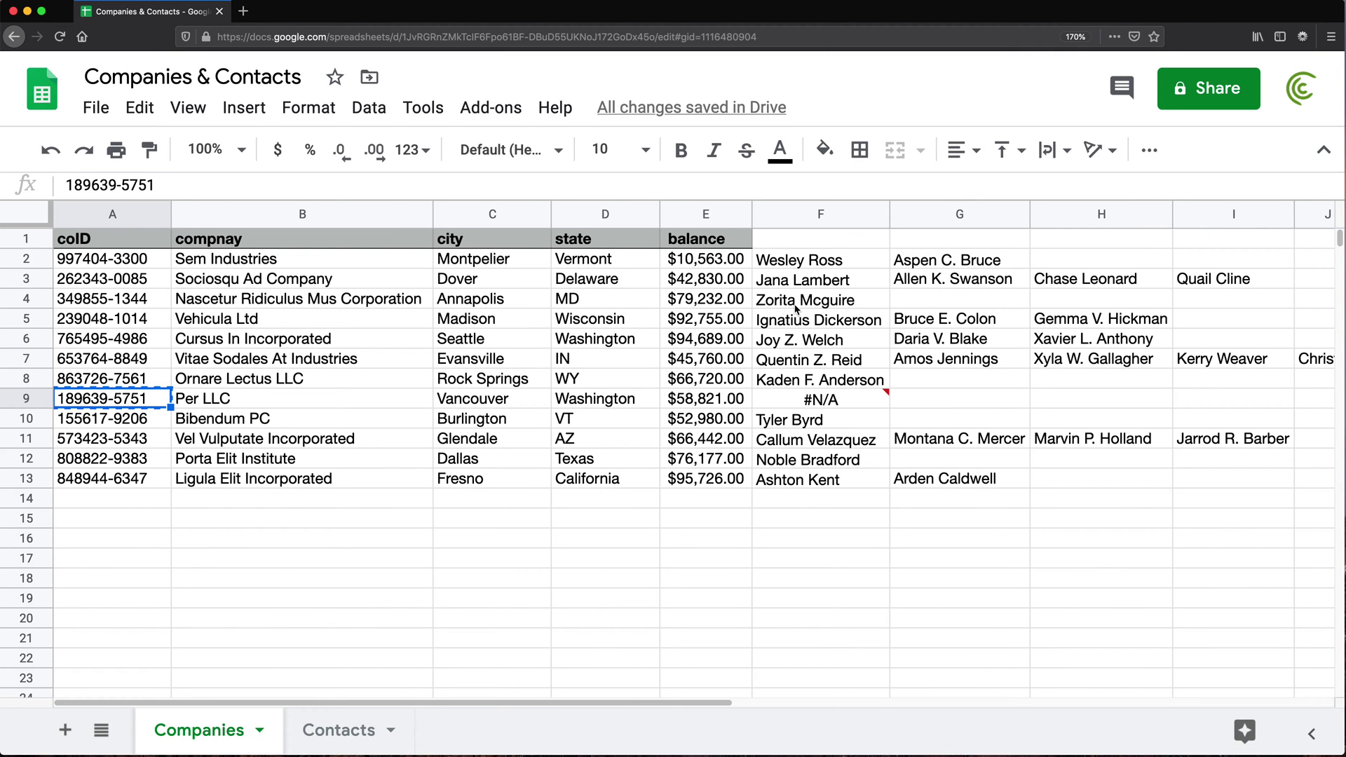
Clear the filled-down formulas from F3:F14.
{"action": "double_click", "coordinate": [797, 260]}
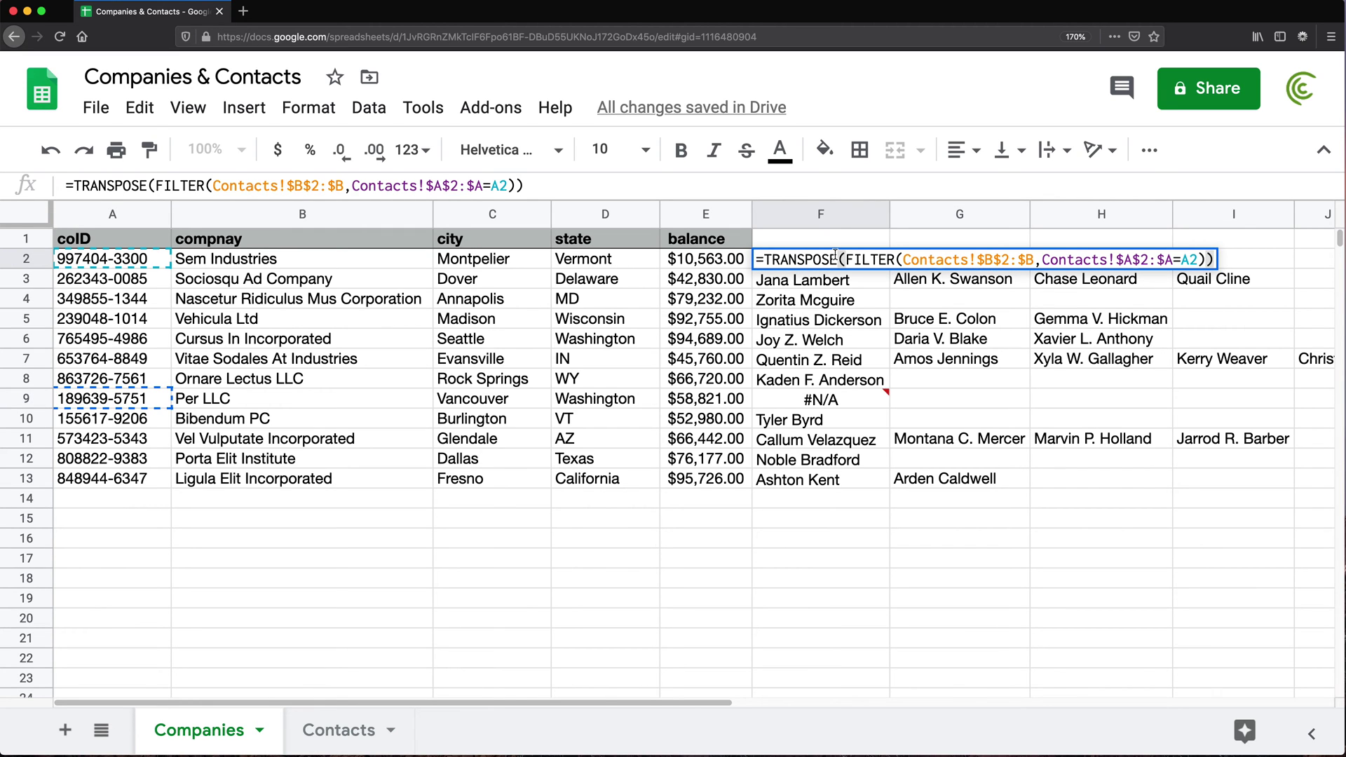
{"action": "key", "text": "Return"}
{"action": "left_click_drag", "start_coordinate": [813, 289], "coordinate": [805, 487]}
{"action": "key", "text": "Delete"}
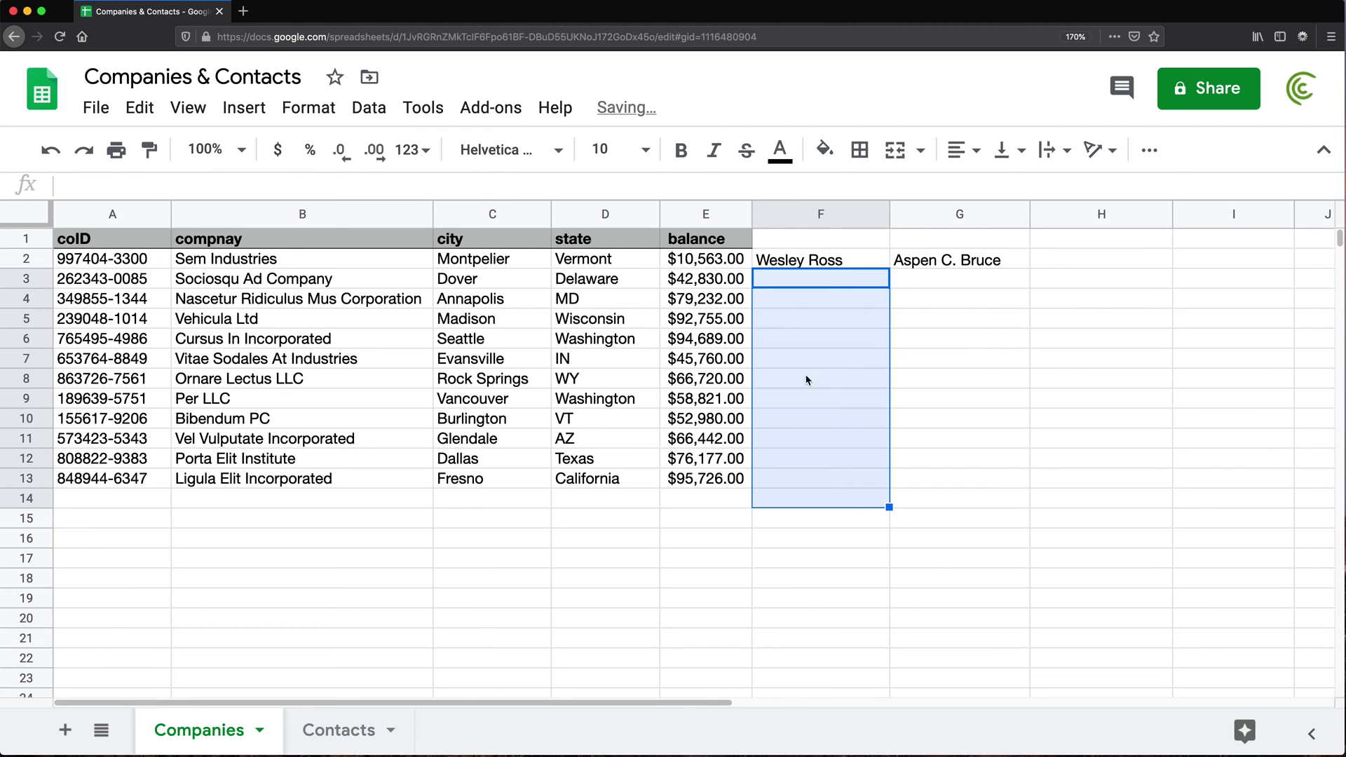
Strip the TRANSPOSE( wrapper and its closing parenthesis from F2's formula.
{"action": "left_click", "coordinate": [801, 262]}
{"action": "double_click", "coordinate": [801, 260]}
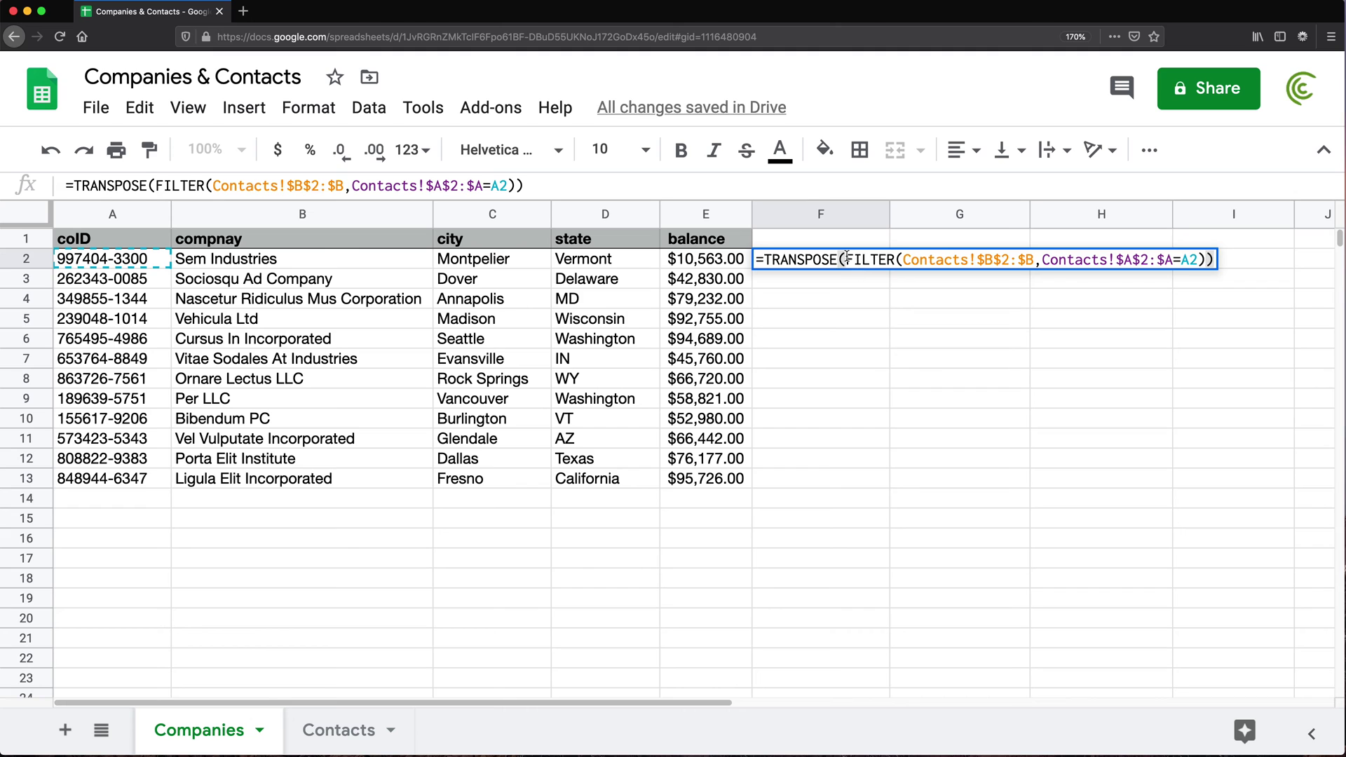
{"action": "left_click_drag", "start_coordinate": [853, 260], "coordinate": [762, 256]}
{"action": "key", "text": "BackSpace"}
{"action": "key", "text": "End"}
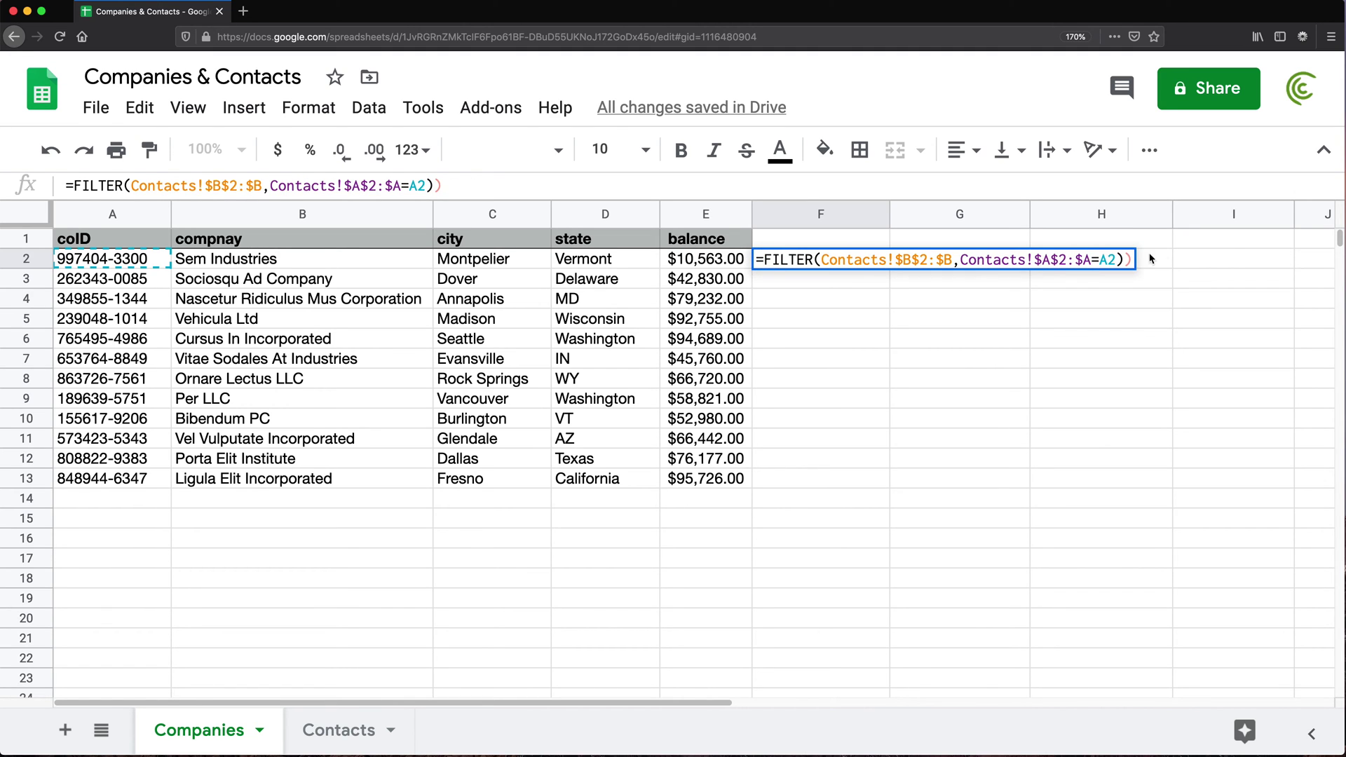
{"action": "key", "text": "BackSpace"}
{"action": "key", "text": "Return"}
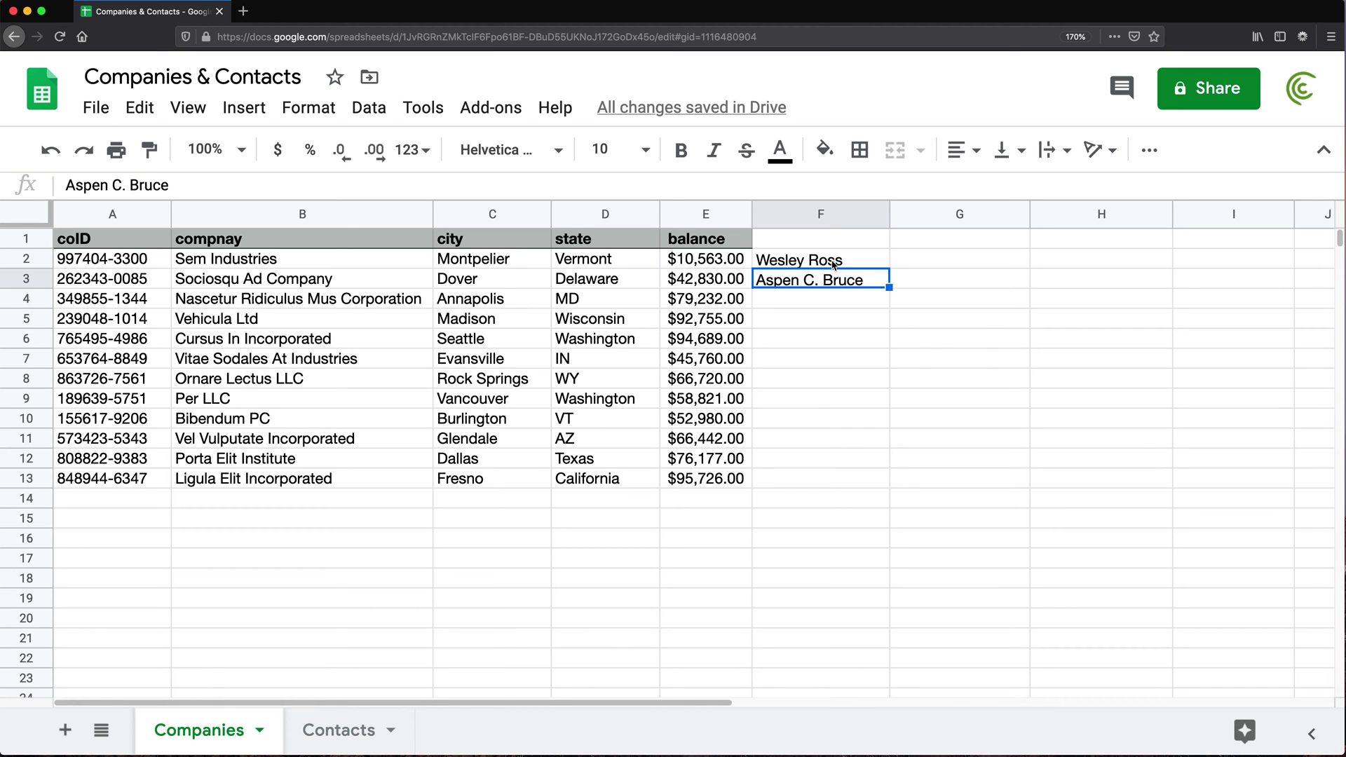
{"action": "double_click", "coordinate": [834, 263]}
{"action": "left_click", "coordinate": [762, 258]}
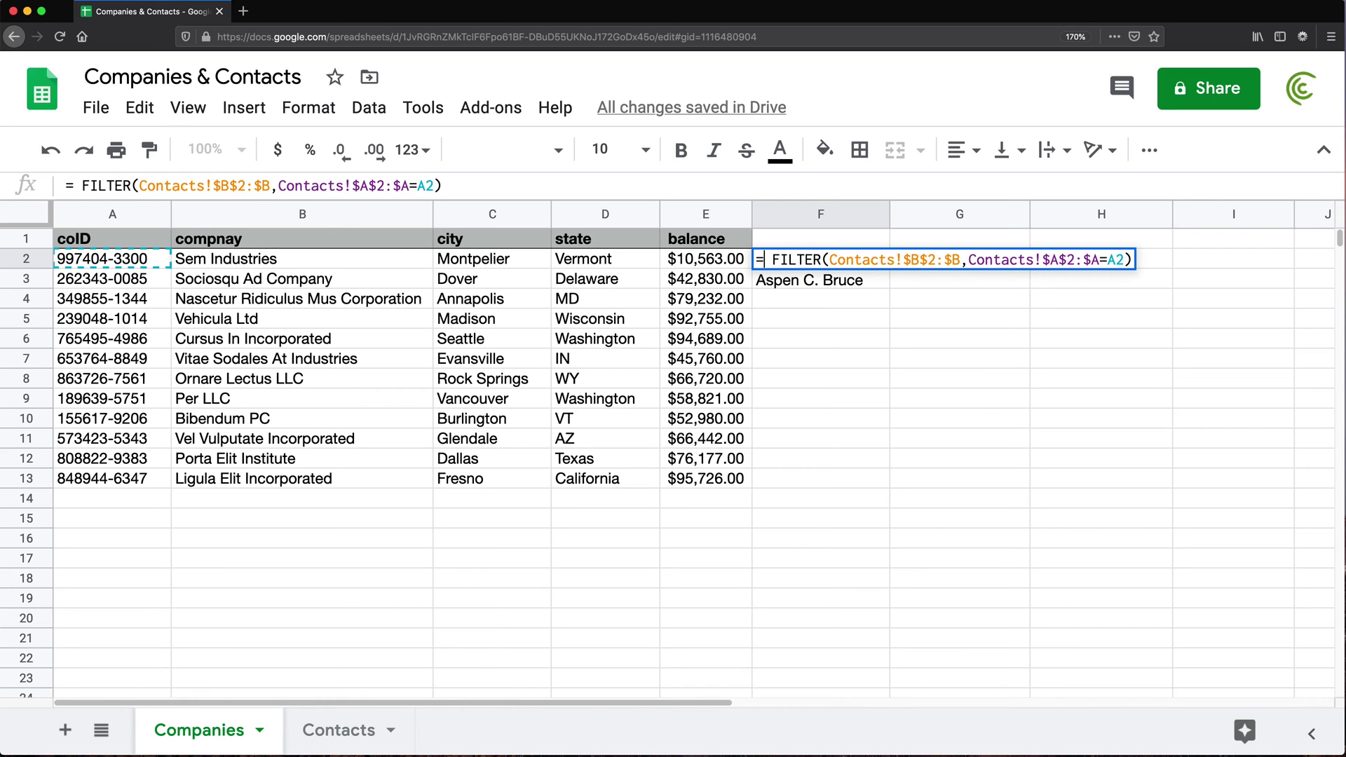
{"action": "type", "text": "JOIN("}
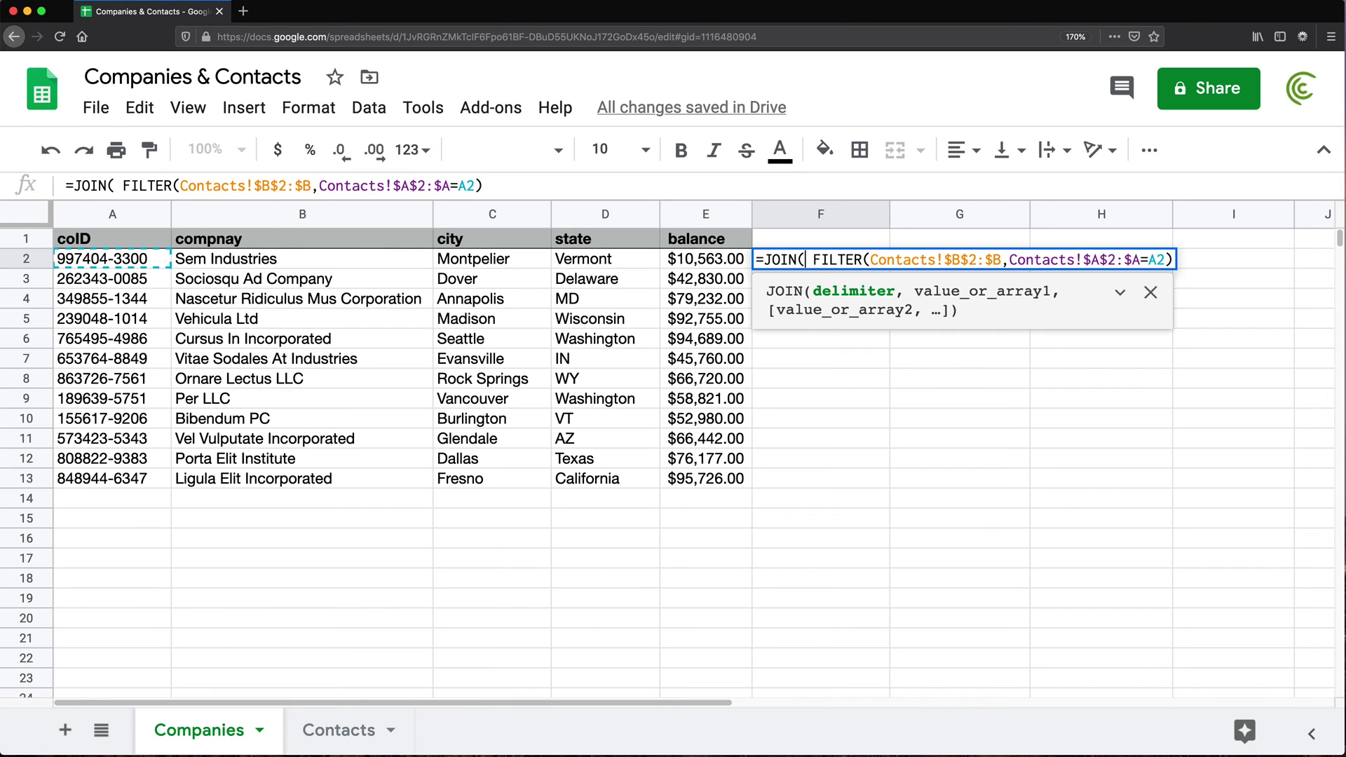
{"action": "type", "text": "\""}
{"action": "type", "text": ",\""}
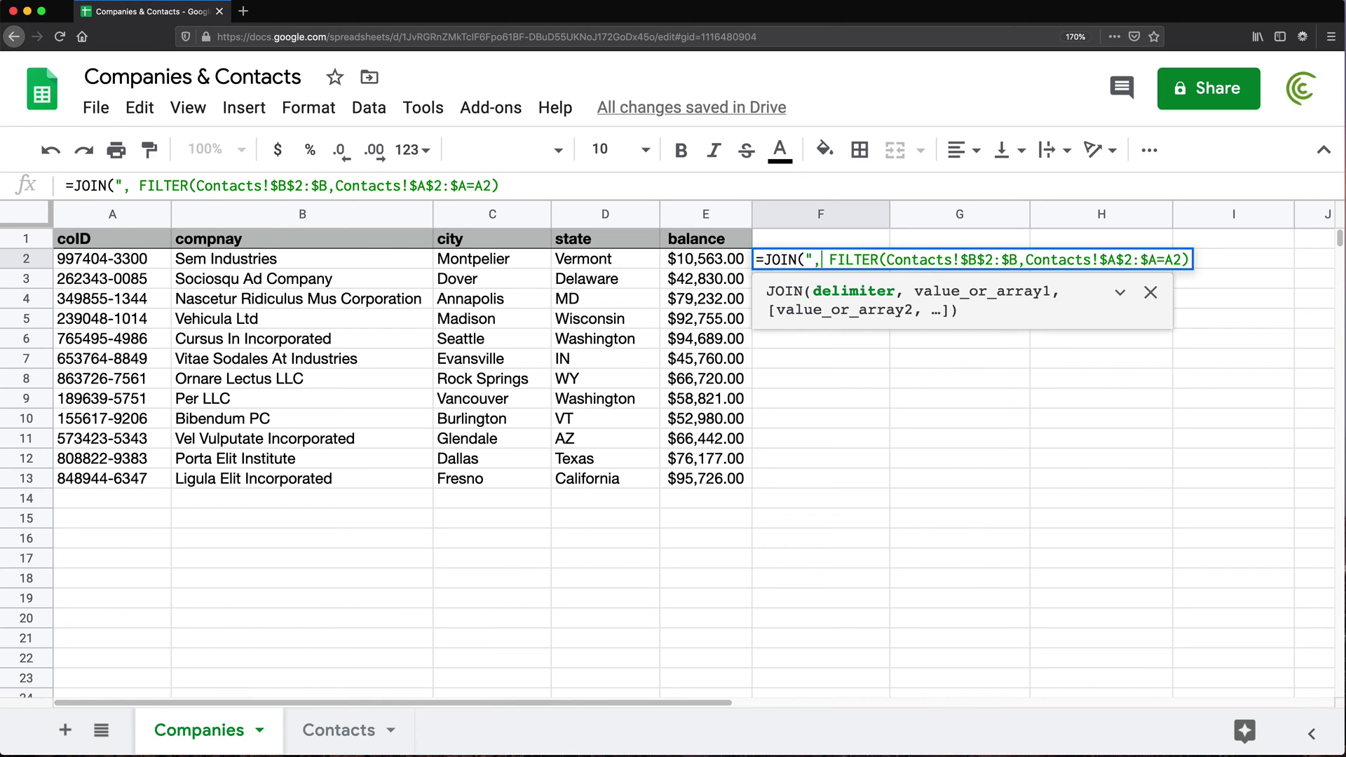
{"action": "type", "text": ","}
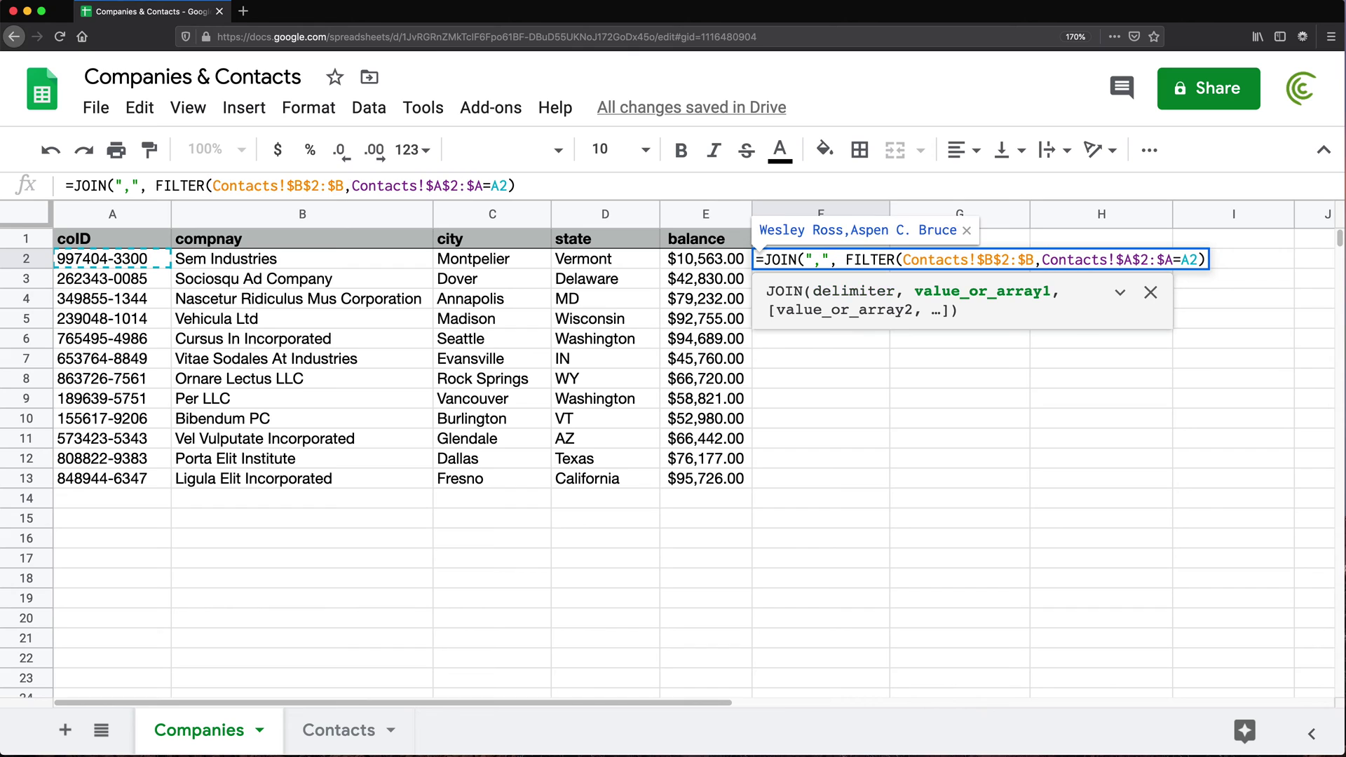
{"action": "left_click", "coordinate": [837, 262]}
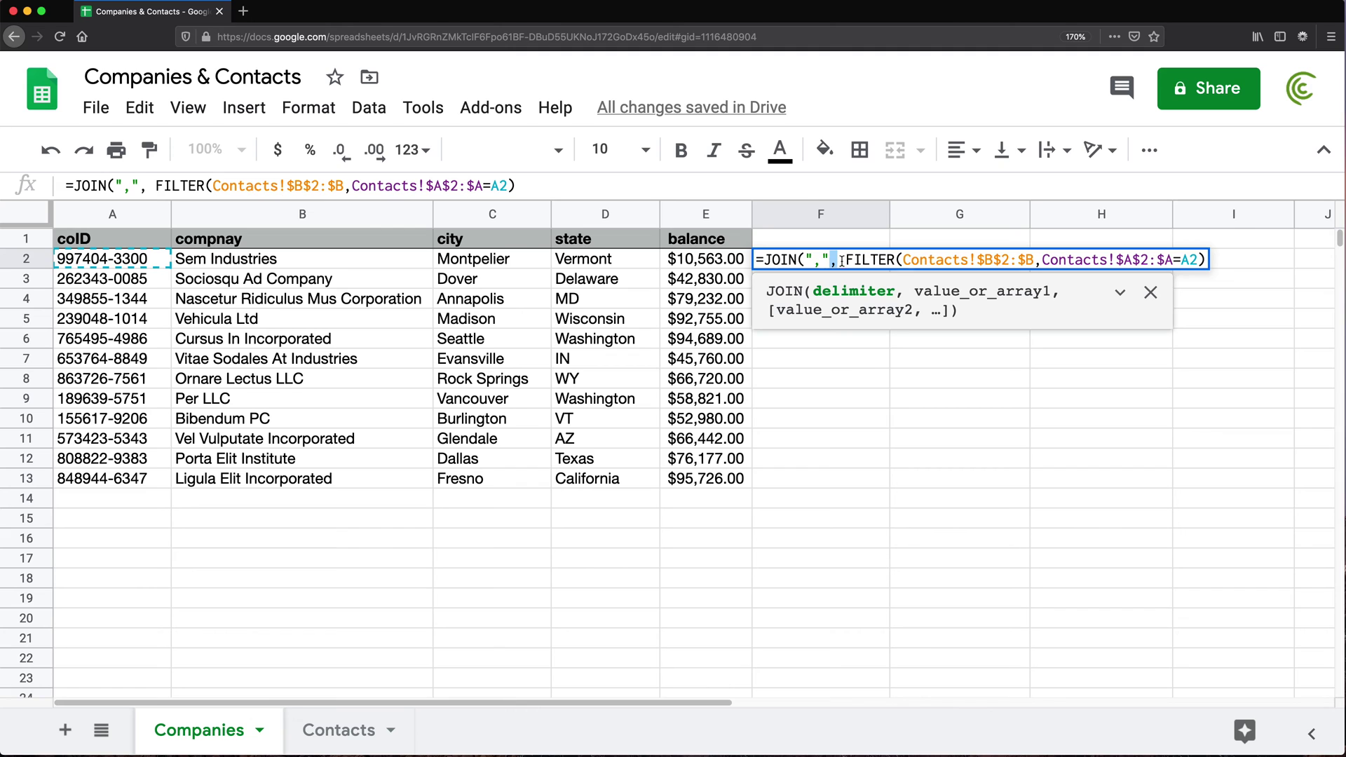
{"action": "left_click", "coordinate": [841, 262]}
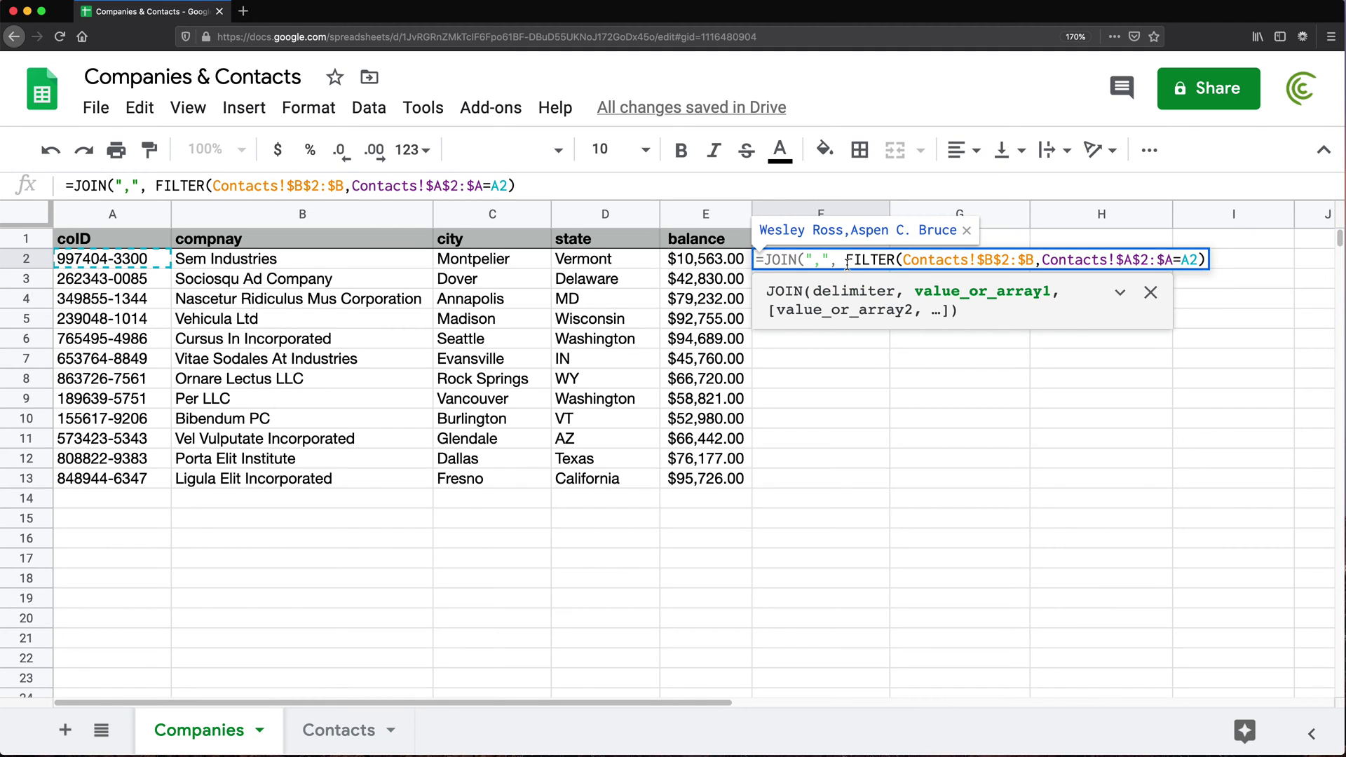
{"action": "key", "text": "BackSpace"}
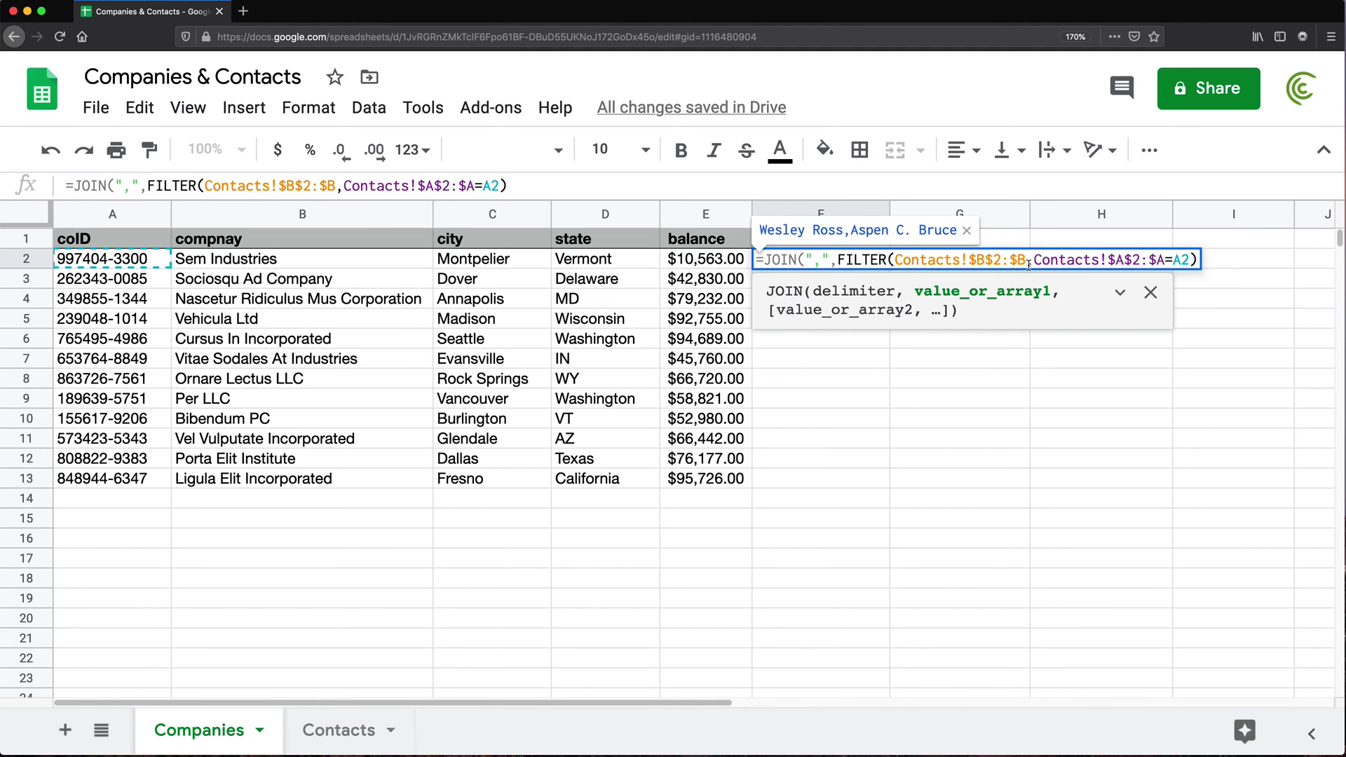
{"action": "left_click", "coordinate": [1194, 259]}
{"action": "type", "text": ")"}
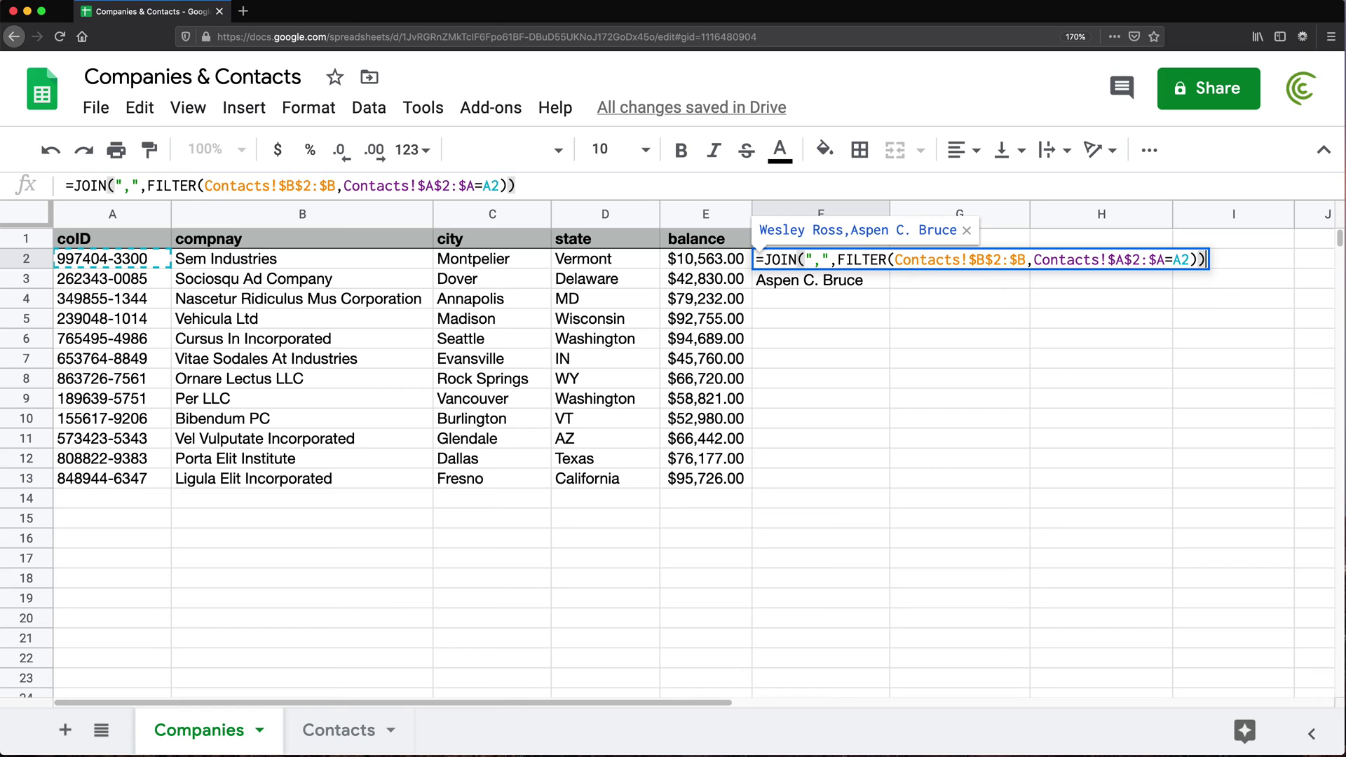
{"action": "key", "text": "Return"}
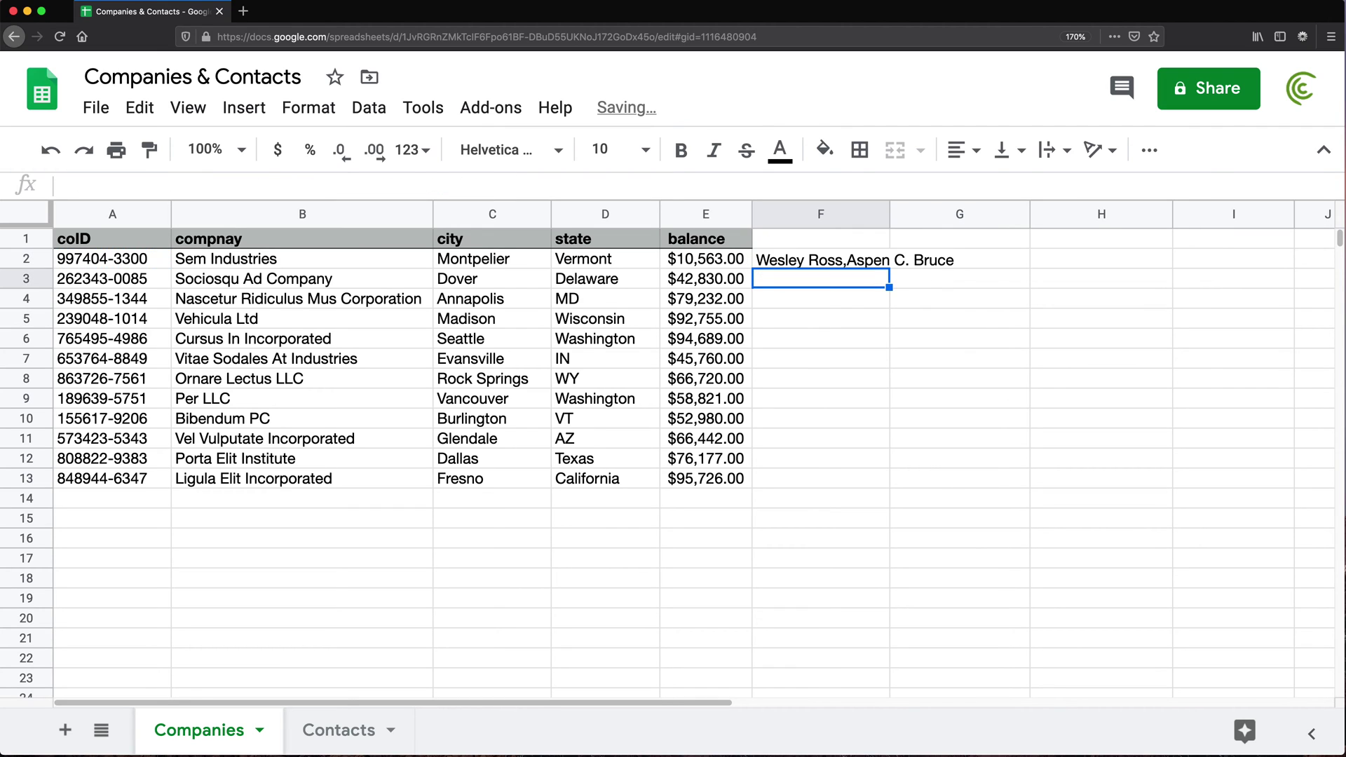
Widen column F and fill F2's JOIN formula down to F13.
{"action": "left_click_drag", "start_coordinate": [888, 211], "coordinate": [1047, 214]}
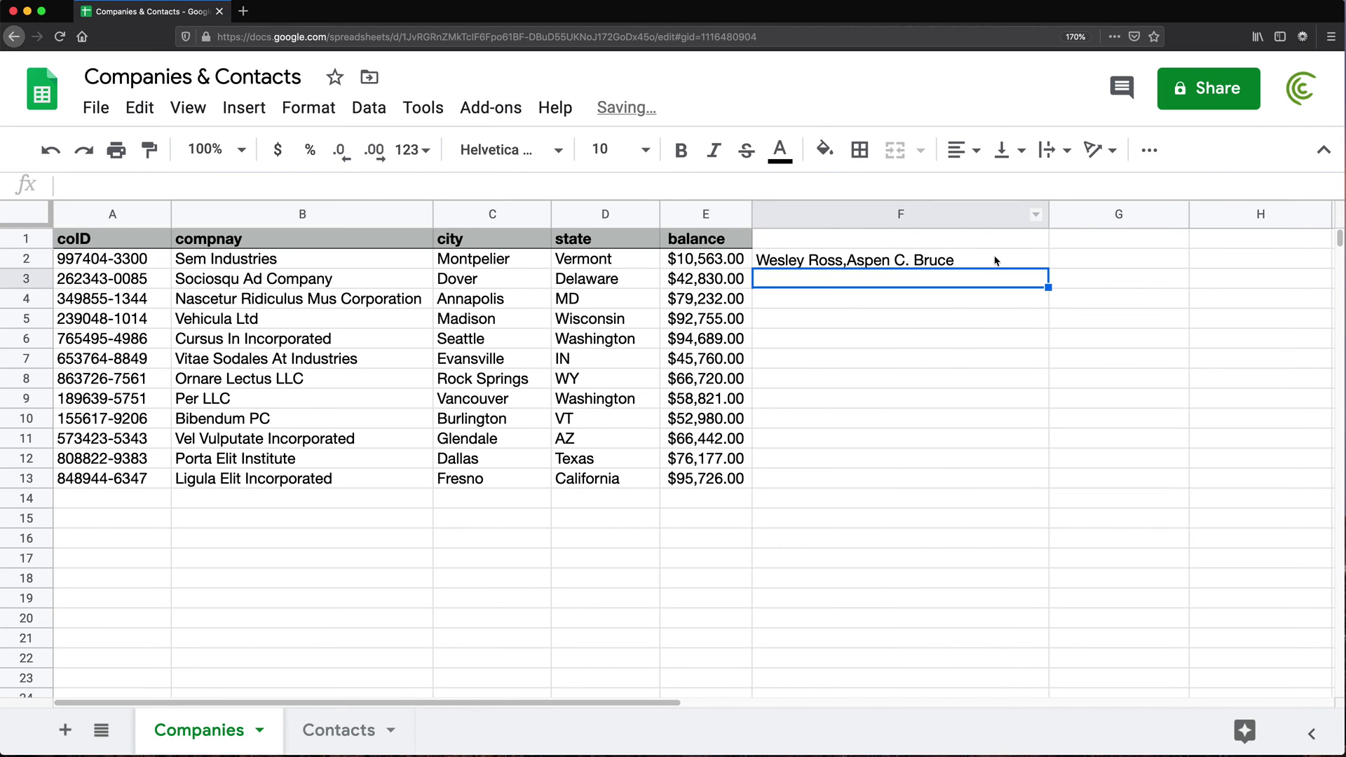
{"action": "left_click_drag", "start_coordinate": [1048, 267], "coordinate": [980, 472]}
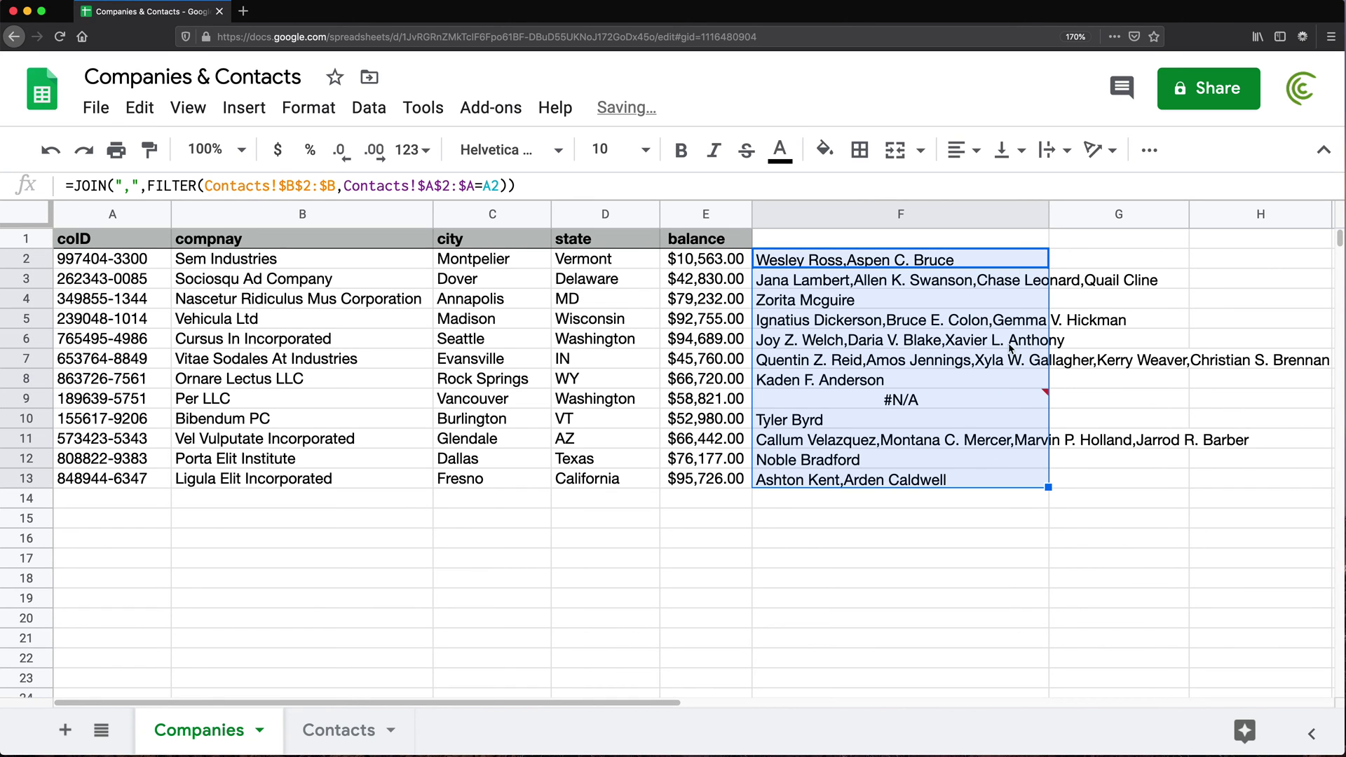
{"action": "left_click_drag", "start_coordinate": [1047, 213], "coordinate": [1201, 204]}
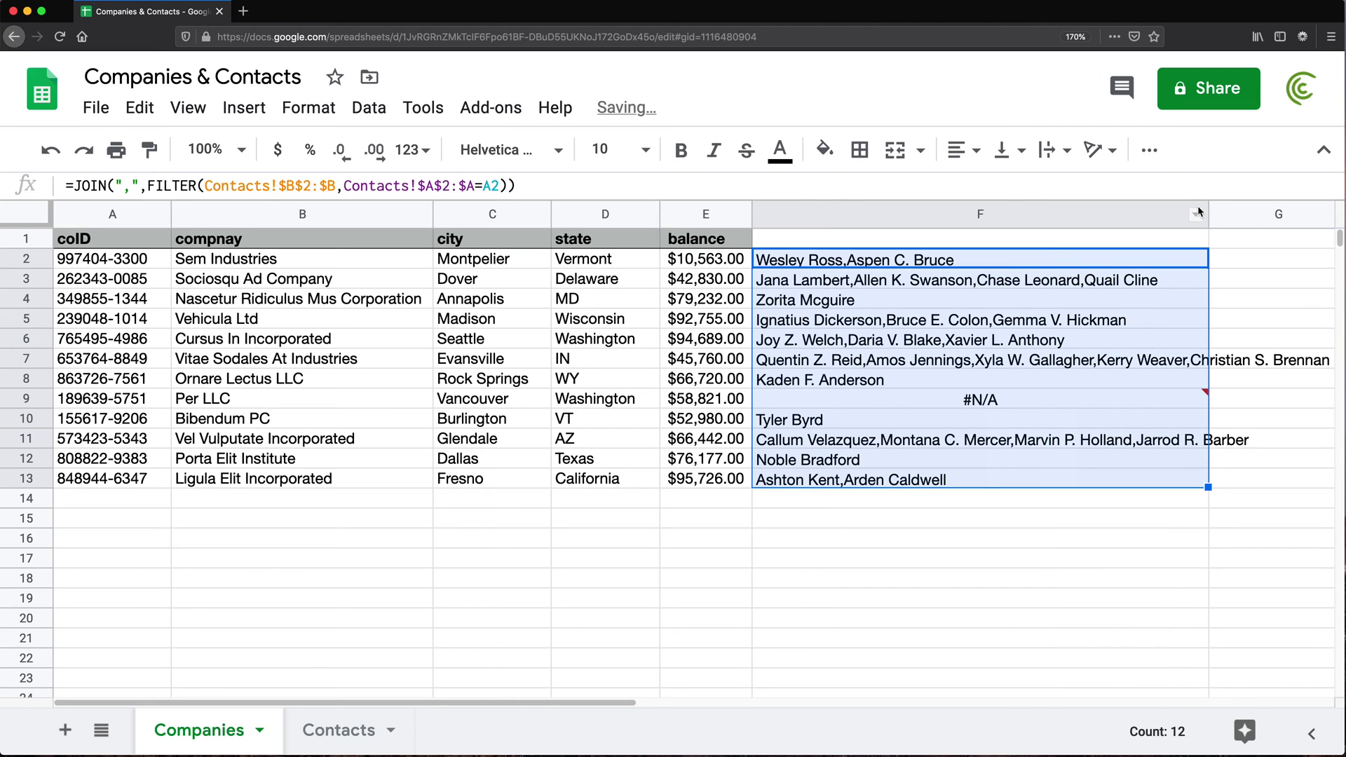
Check the filled formulas in F10 and F8, then return to editing F2.
{"action": "left_click", "coordinate": [799, 427]}
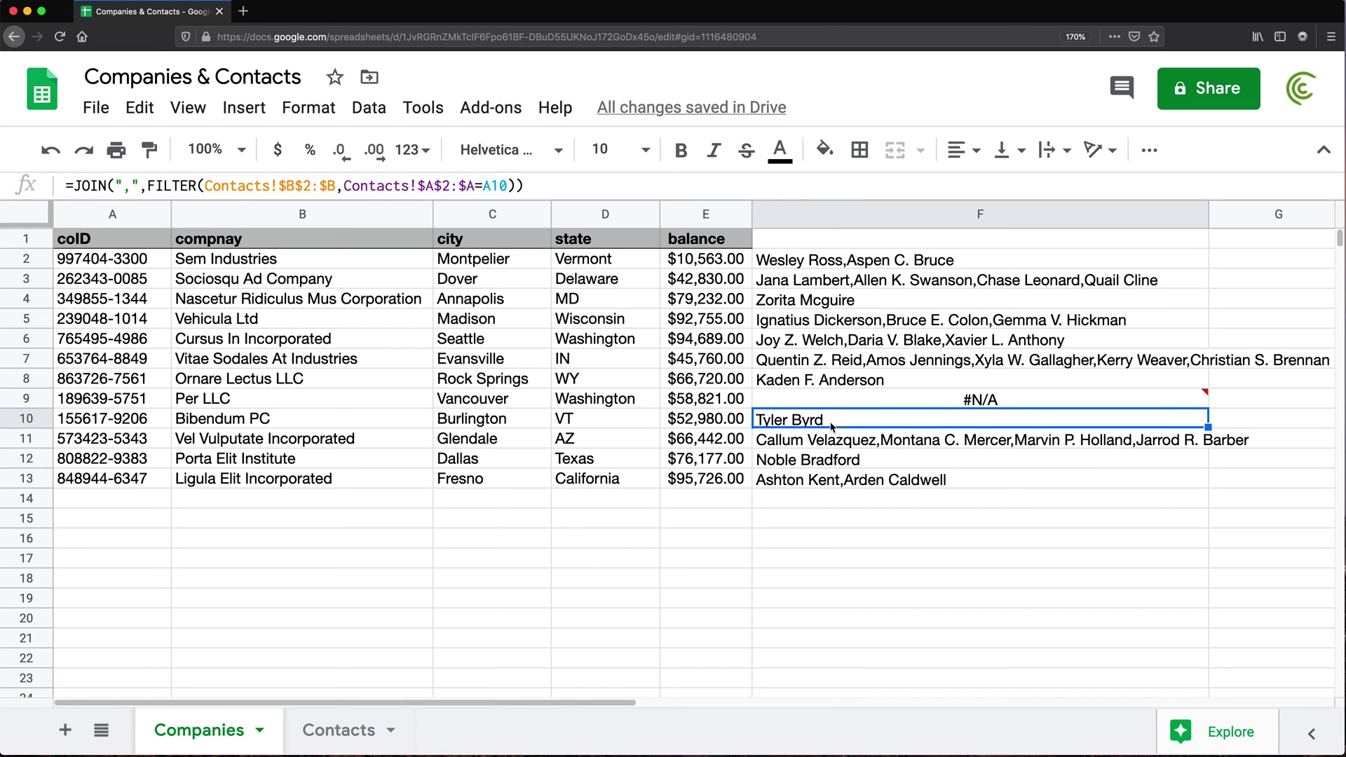
{"action": "left_click", "coordinate": [841, 384]}
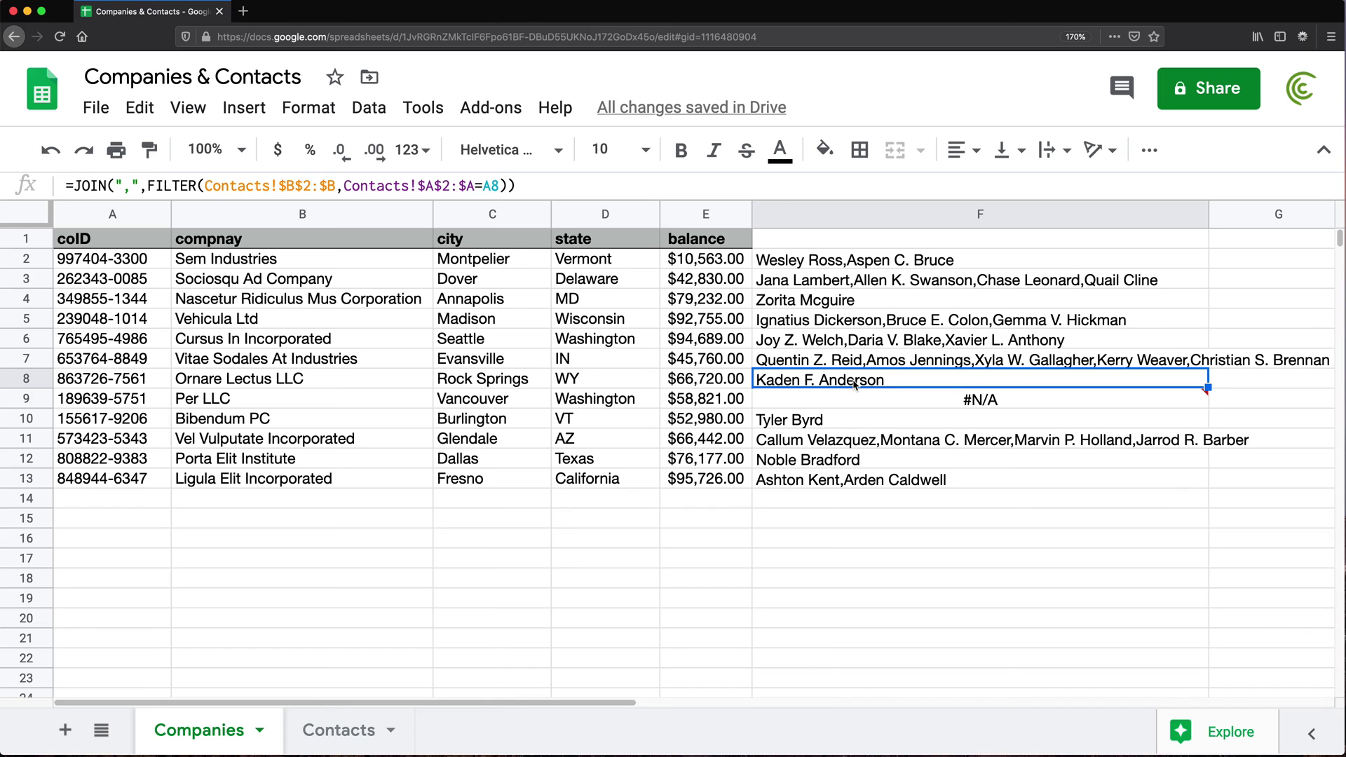
{"action": "double_click", "coordinate": [848, 263]}
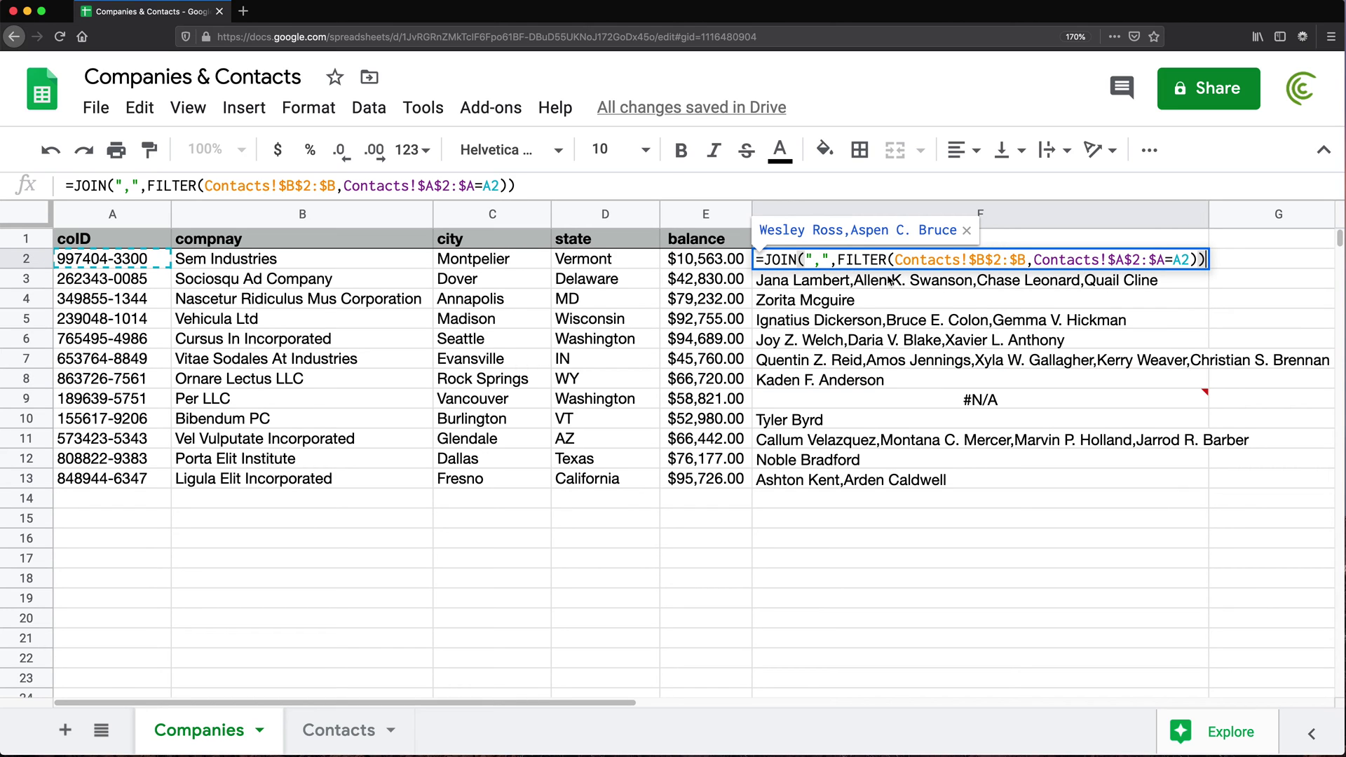
Change the JOIN delimiter in F2 to ", " and refill it down to F13.
{"action": "left_click", "coordinate": [820, 261]}
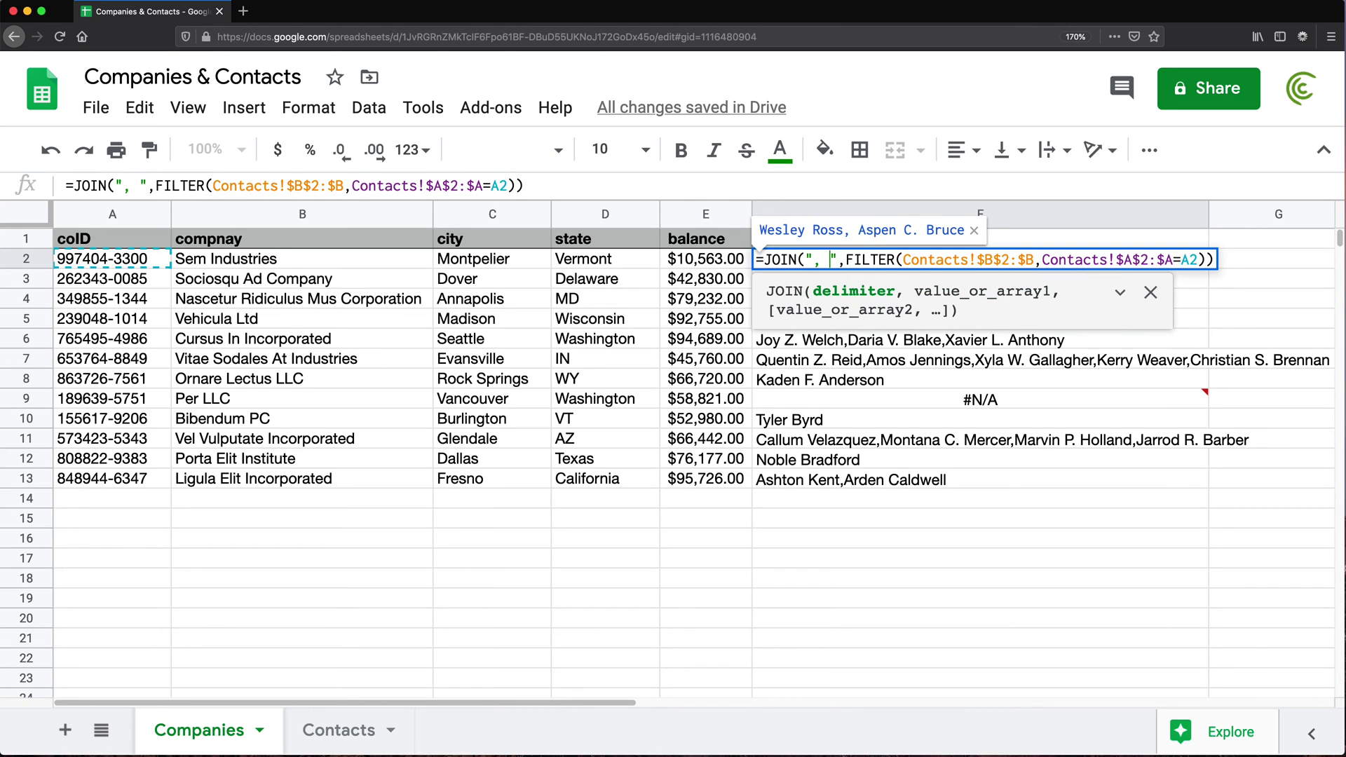
{"action": "key", "text": "Return"}
{"action": "left_click", "coordinate": [1036, 265]}
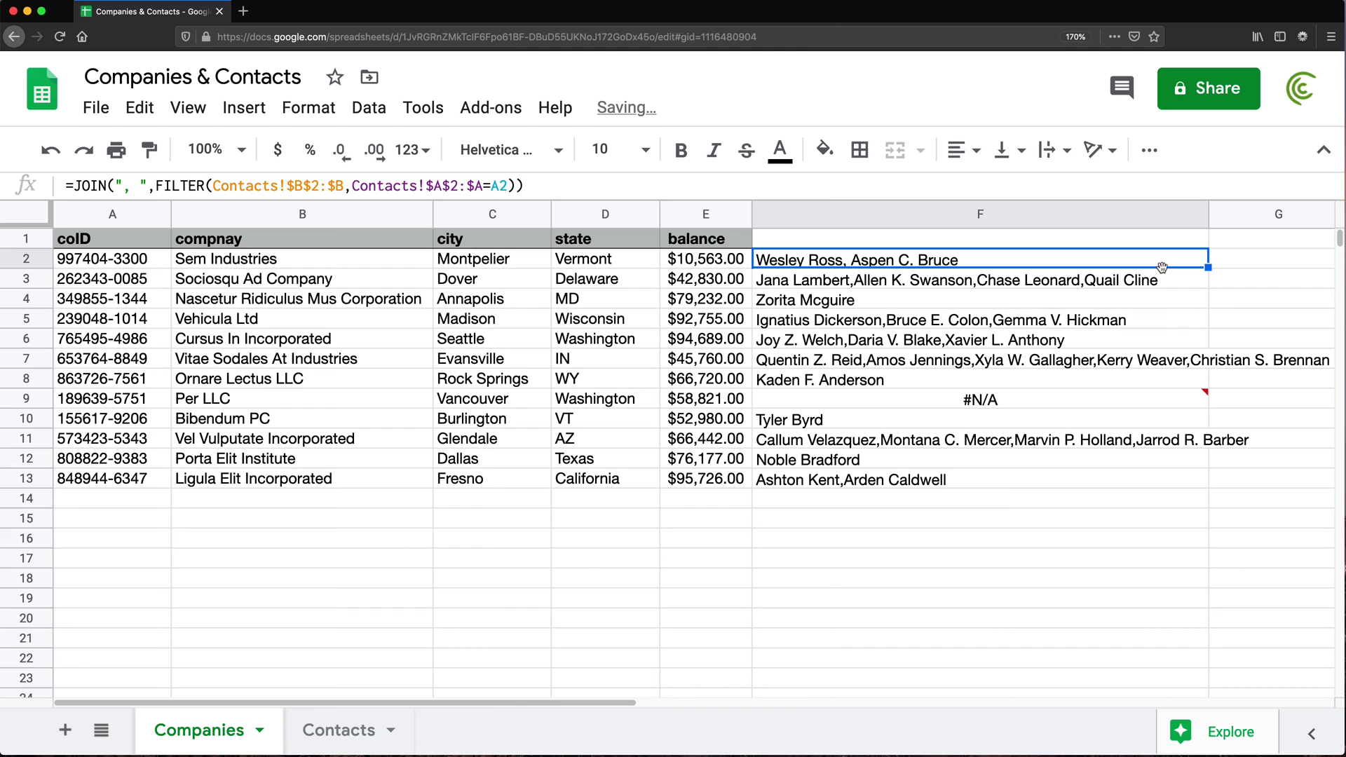
{"action": "left_click_drag", "start_coordinate": [1209, 265], "coordinate": [1183, 484]}
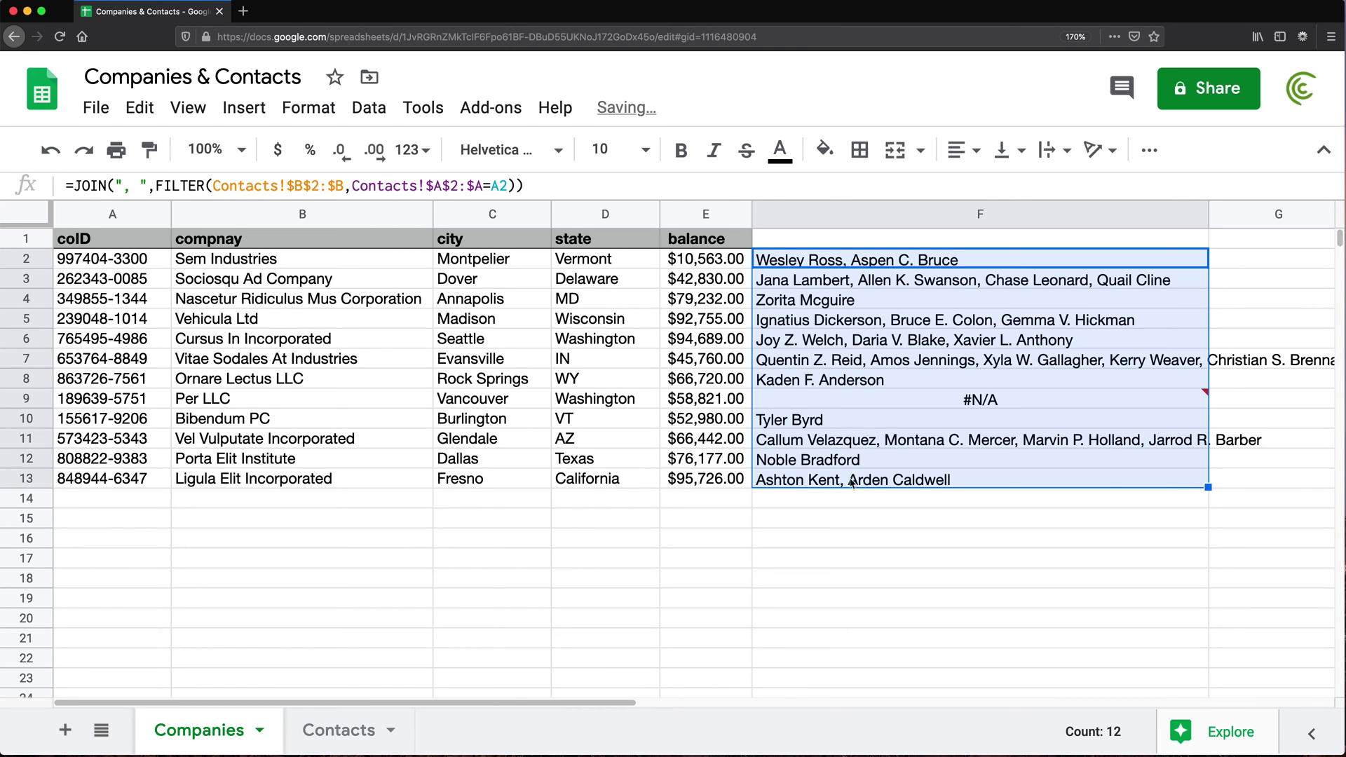
{"action": "double_click", "coordinate": [858, 259]}
{"action": "left_click", "coordinate": [818, 264]}
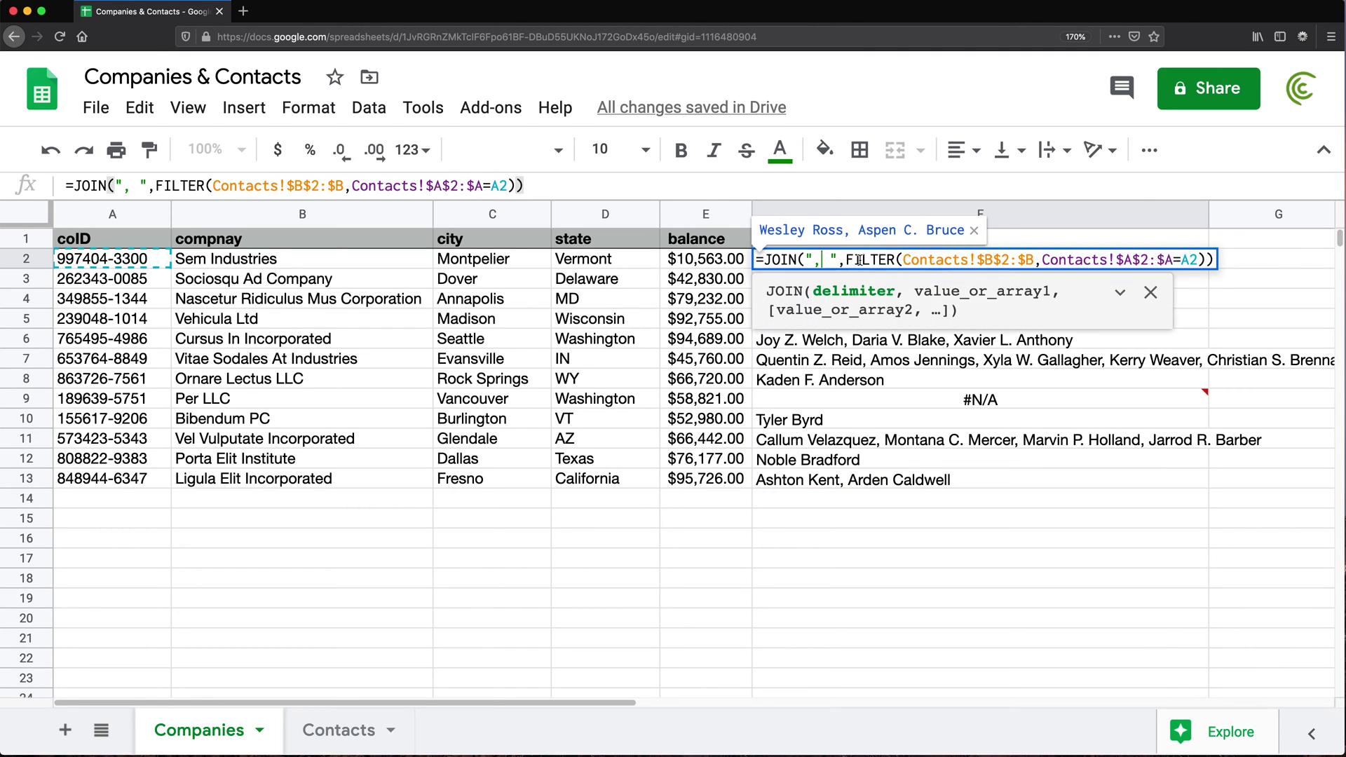
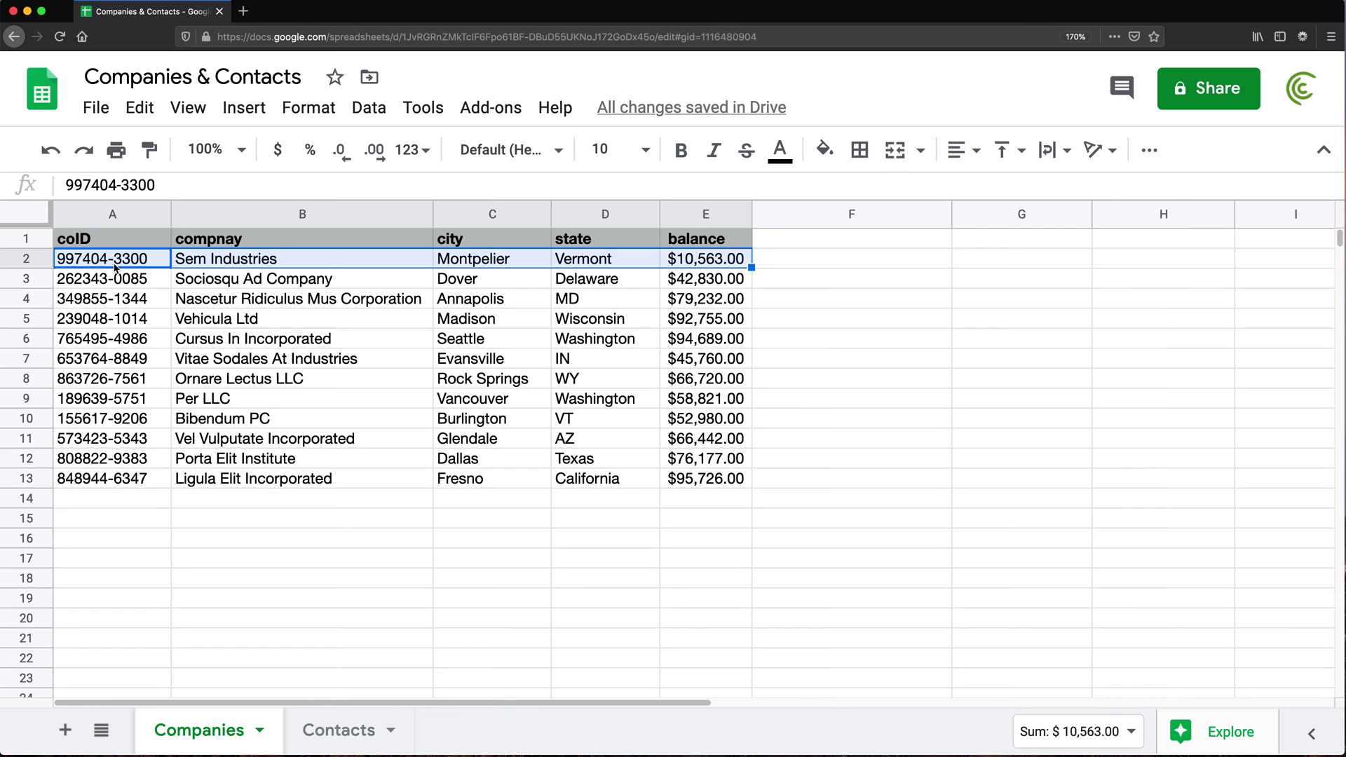
{"action": "left_click_drag", "start_coordinate": [118, 259], "coordinate": [674, 478]}
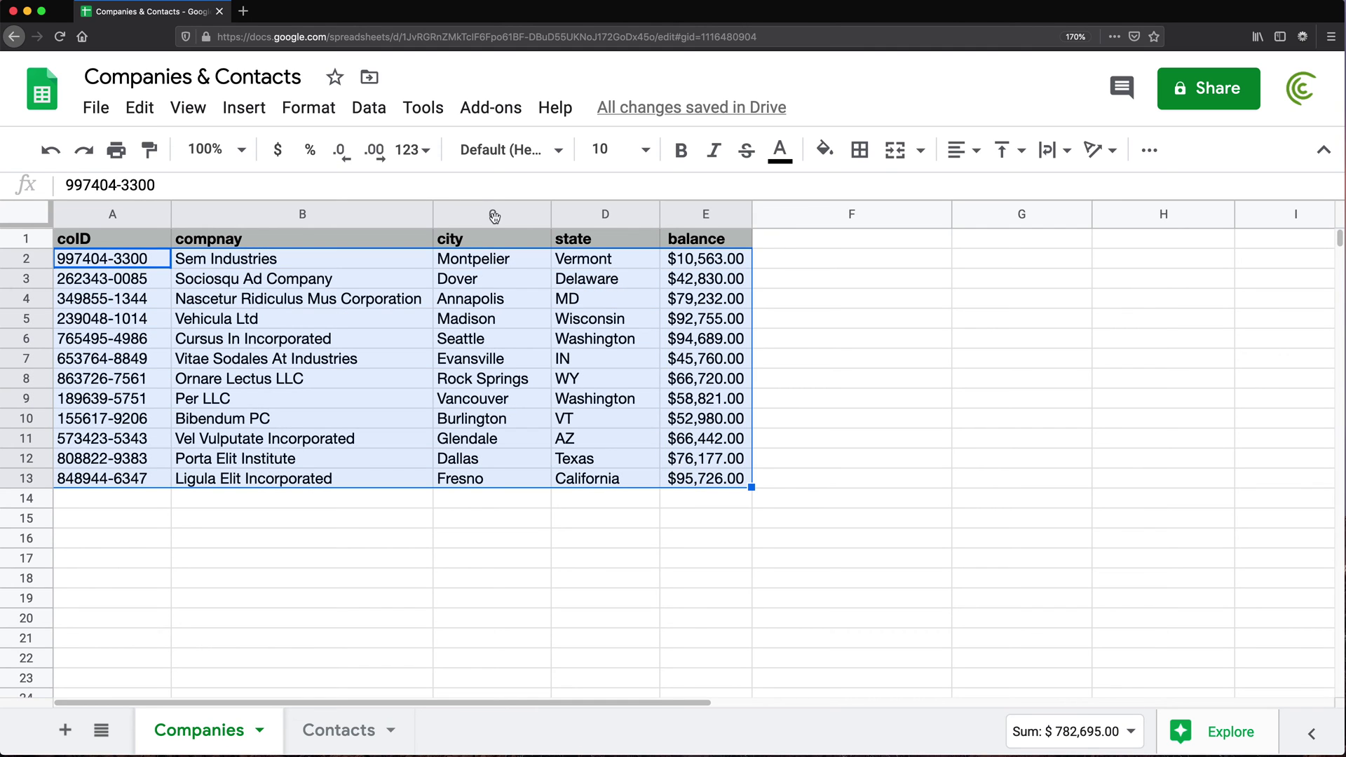
{"action": "left_click", "coordinate": [1002, 259]}
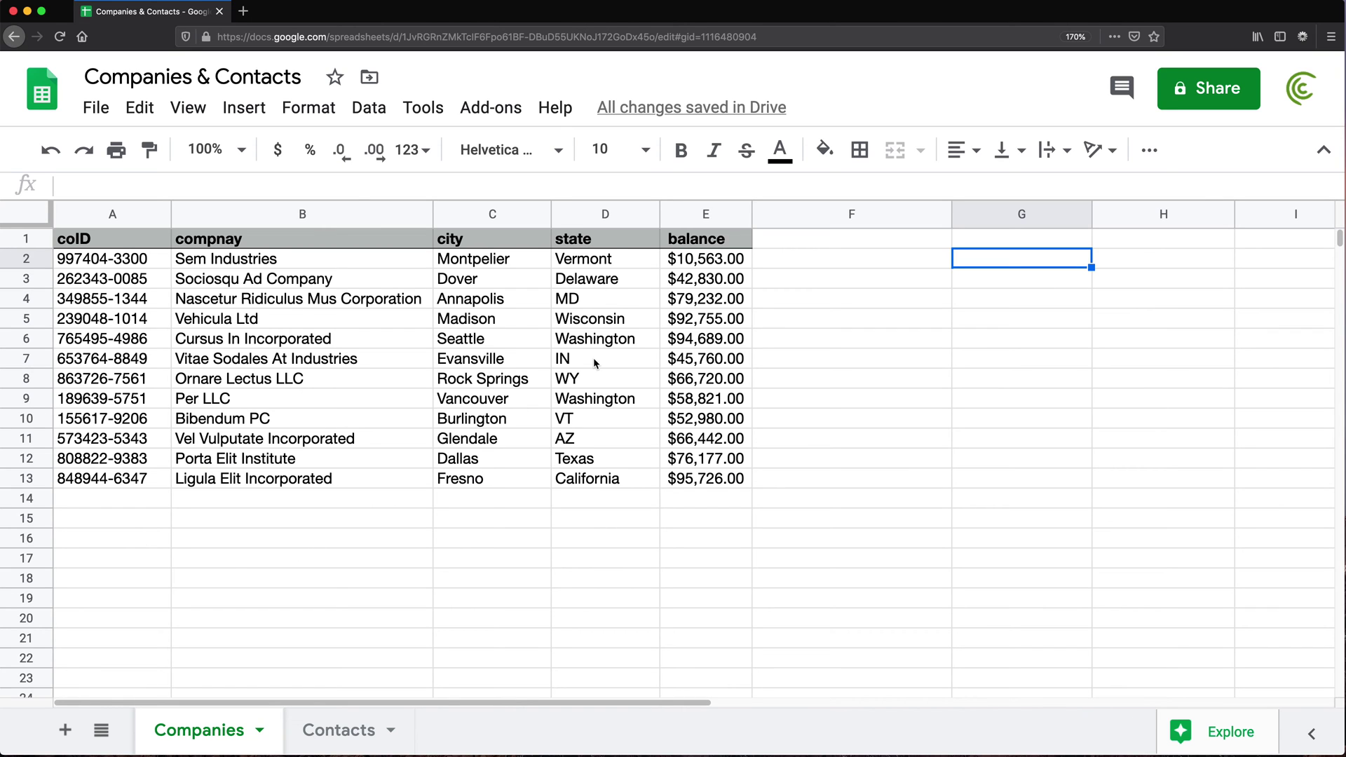
{"action": "left_click_drag", "start_coordinate": [130, 266], "coordinate": [709, 480]}
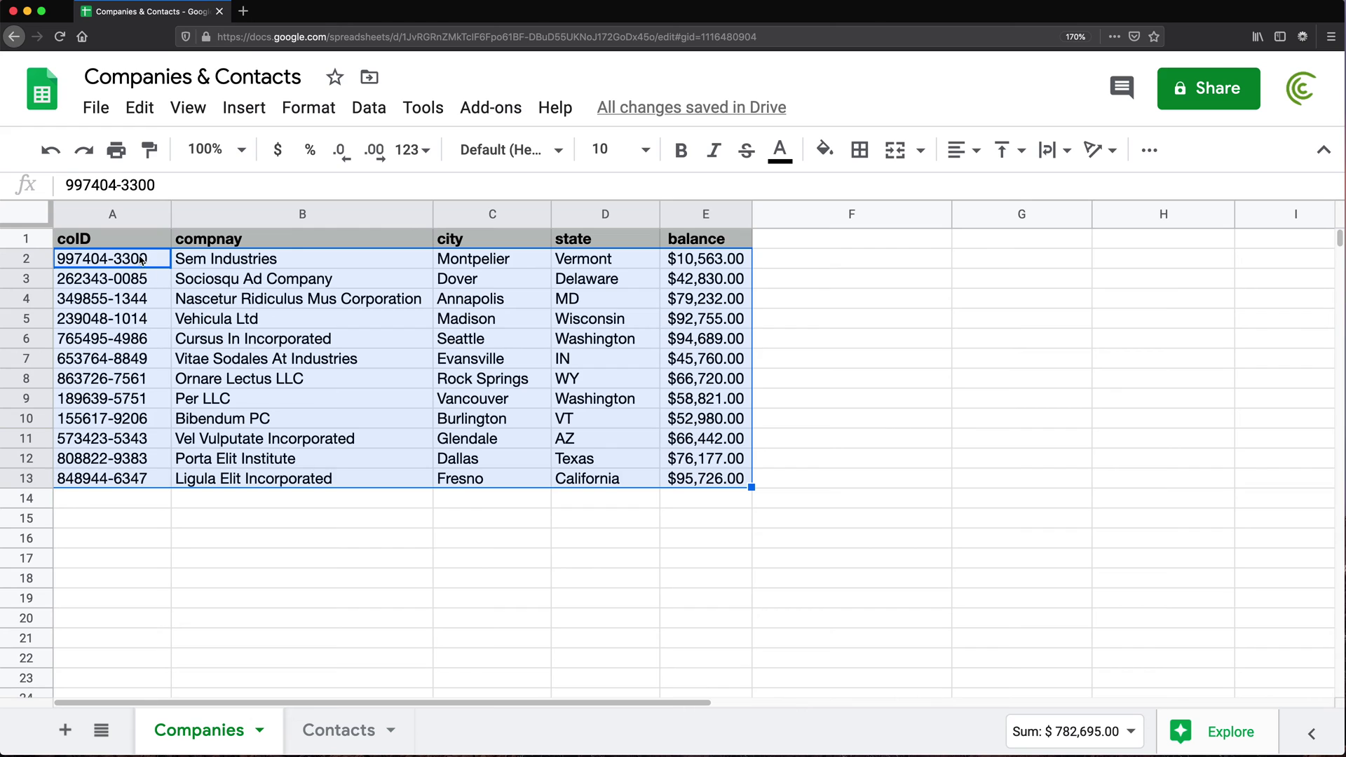
{"action": "left_click_drag", "start_coordinate": [147, 261], "coordinate": [565, 272]}
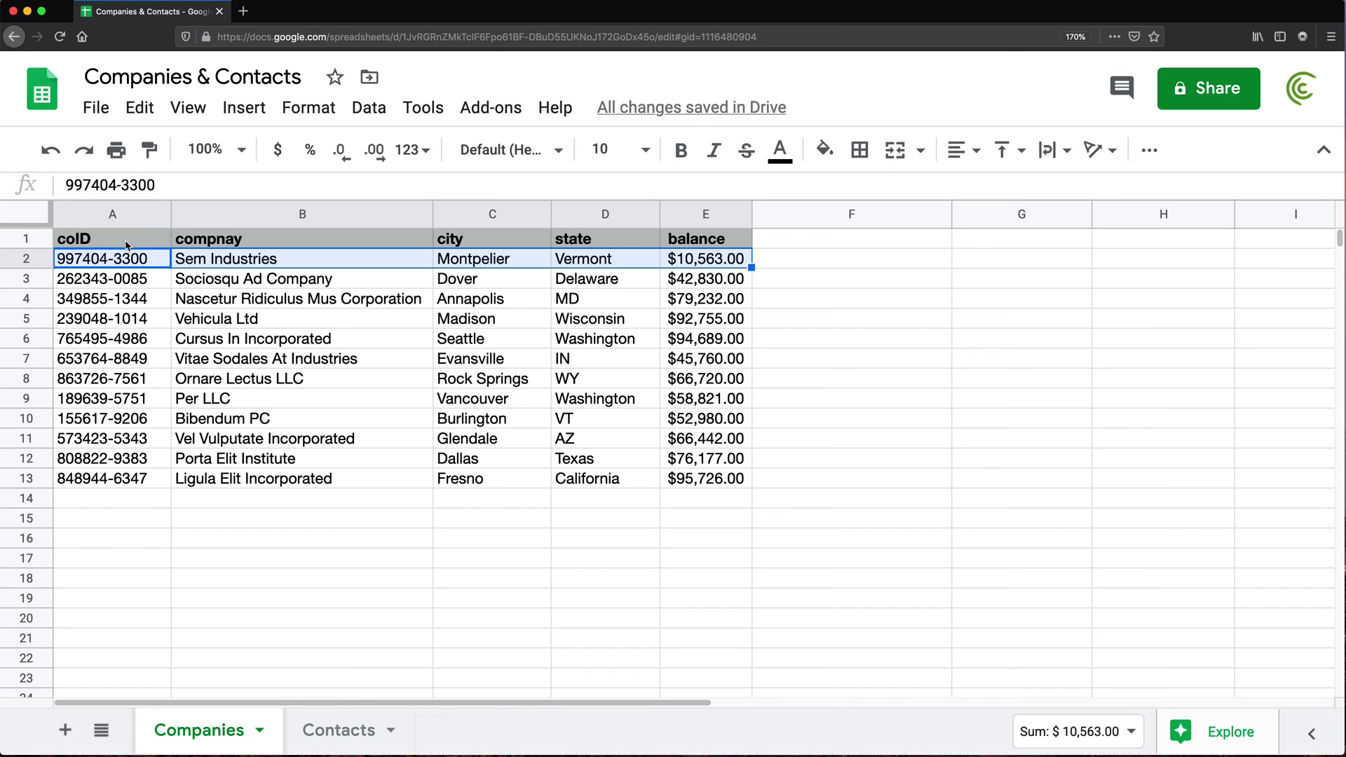
{"action": "left_click", "coordinate": [127, 244]}
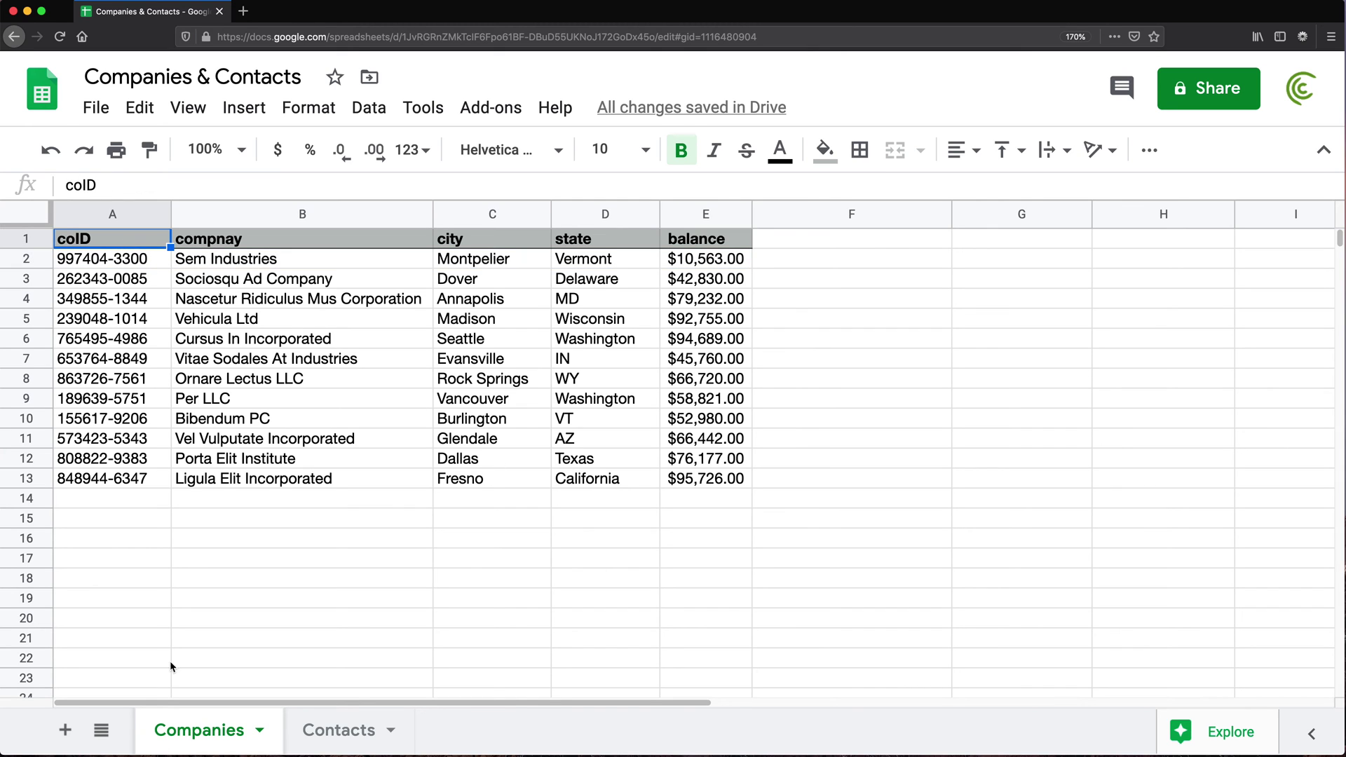
Add a blank sheet after Contacts and rename it 'Find Multiple Matches'.
{"action": "left_click", "coordinate": [65, 733]}
{"action": "left_click_drag", "start_coordinate": [329, 732], "coordinate": [535, 729]}
{"action": "double_click", "coordinate": [448, 729]}
{"action": "key", "text": "BackSpace"}
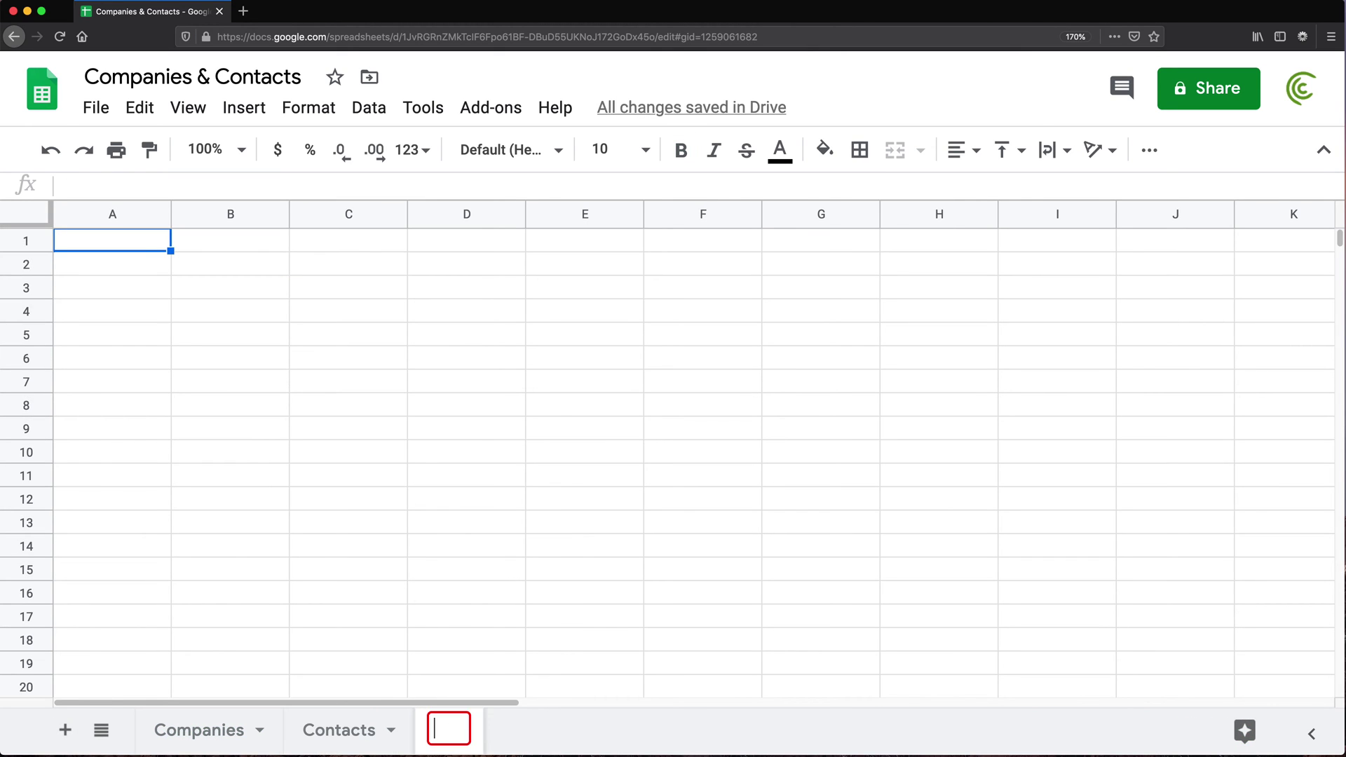
{"action": "type", "text": "Find Mup"}
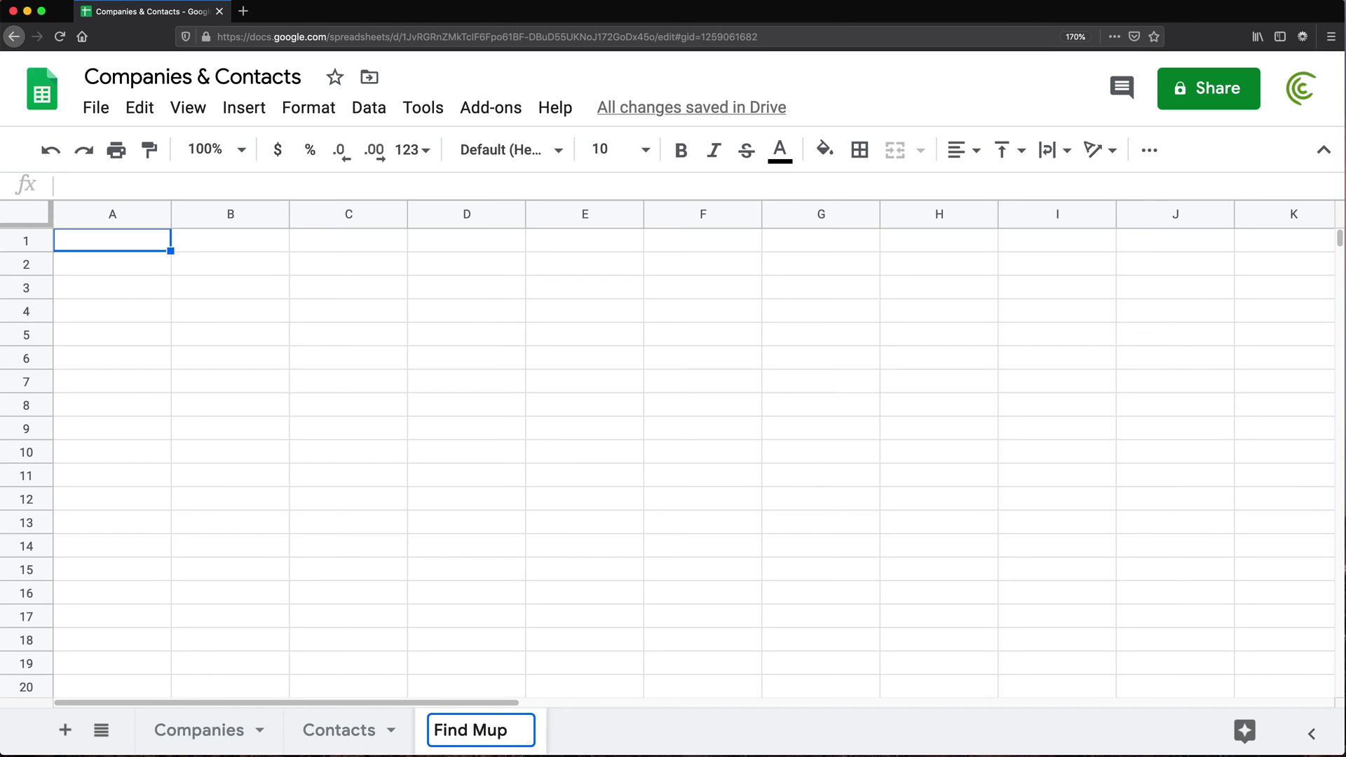
{"action": "key", "text": "BackSpace"}
{"action": "type", "text": "ltiple Matches"}
{"action": "key", "text": "Return"}
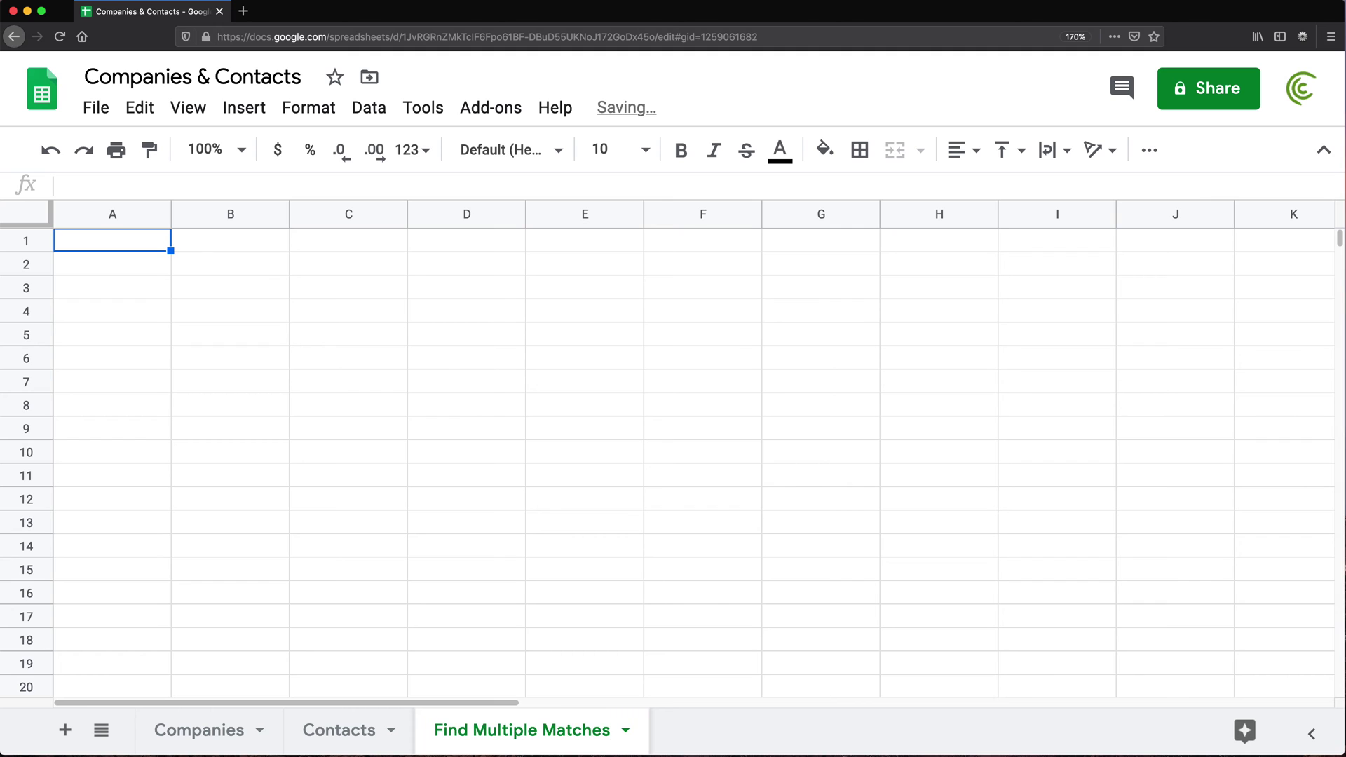
{"action": "key", "text": "super+plus"}
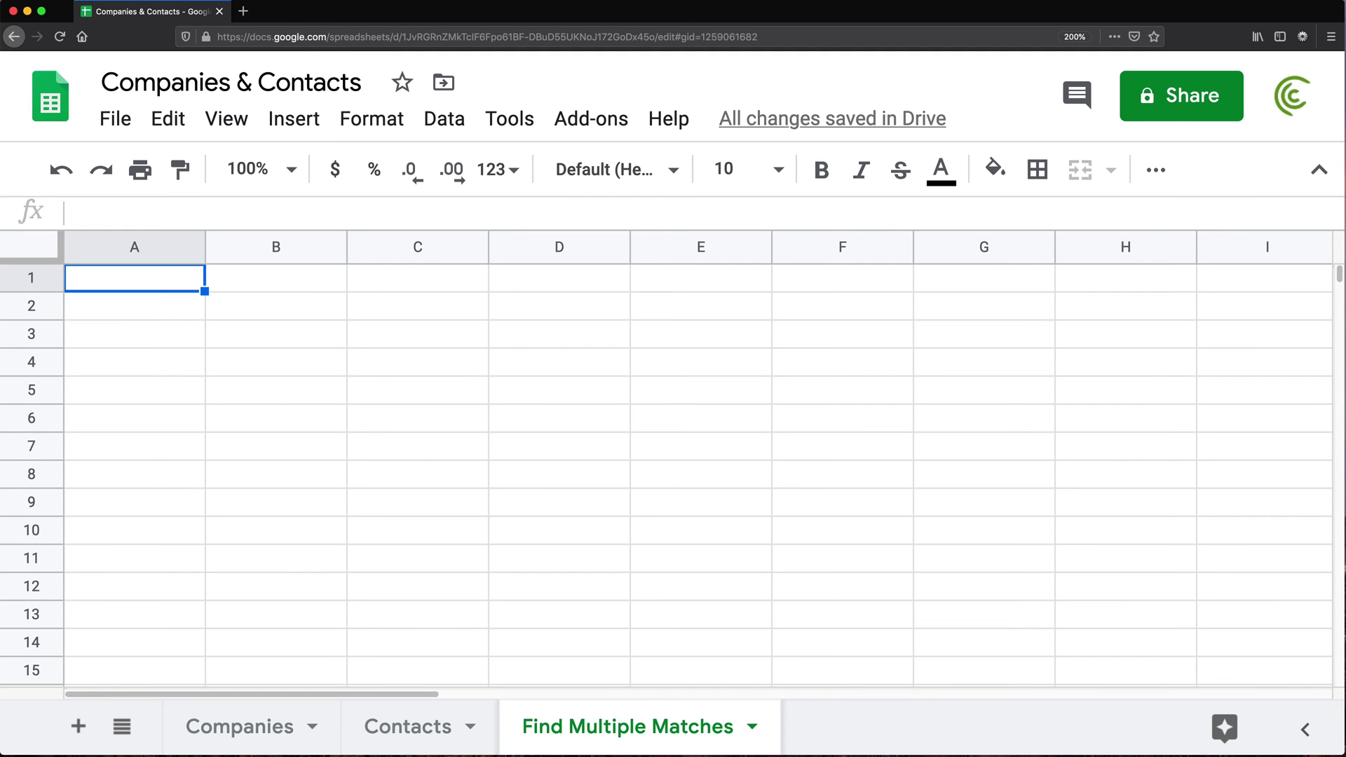
Start a =SUPERSQL formula in A1, then cancel it with Escape.
{"action": "type", "text": "=SUPER"}
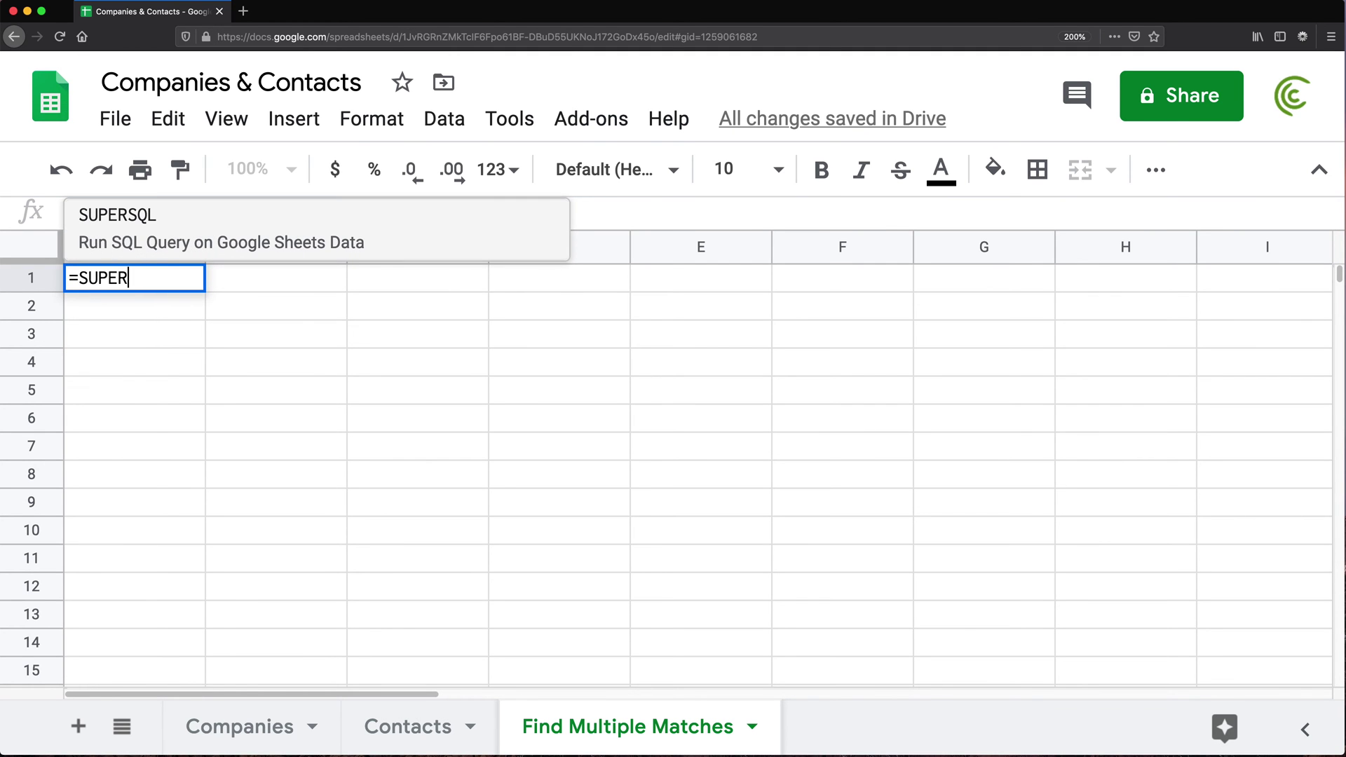
{"action": "key", "text": "Tab"}
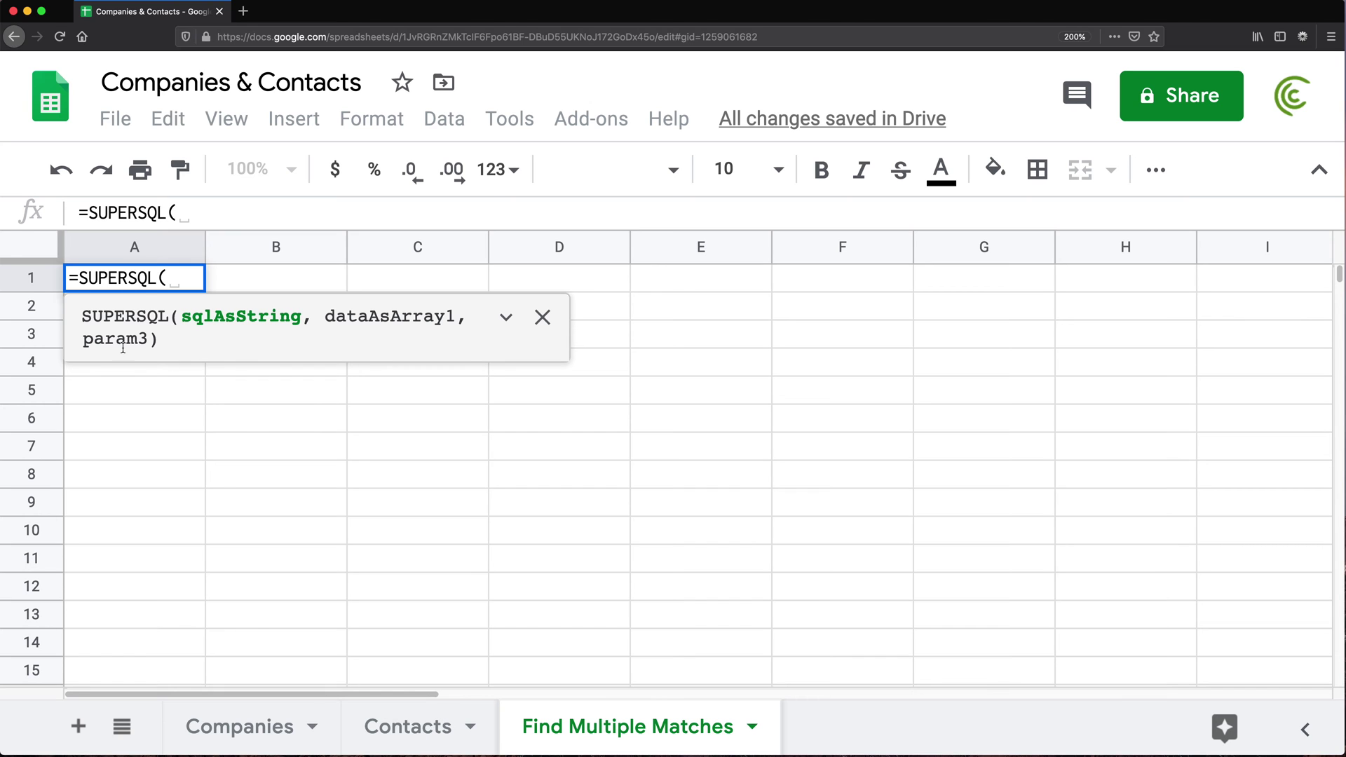
{"action": "key", "text": "Escape"}
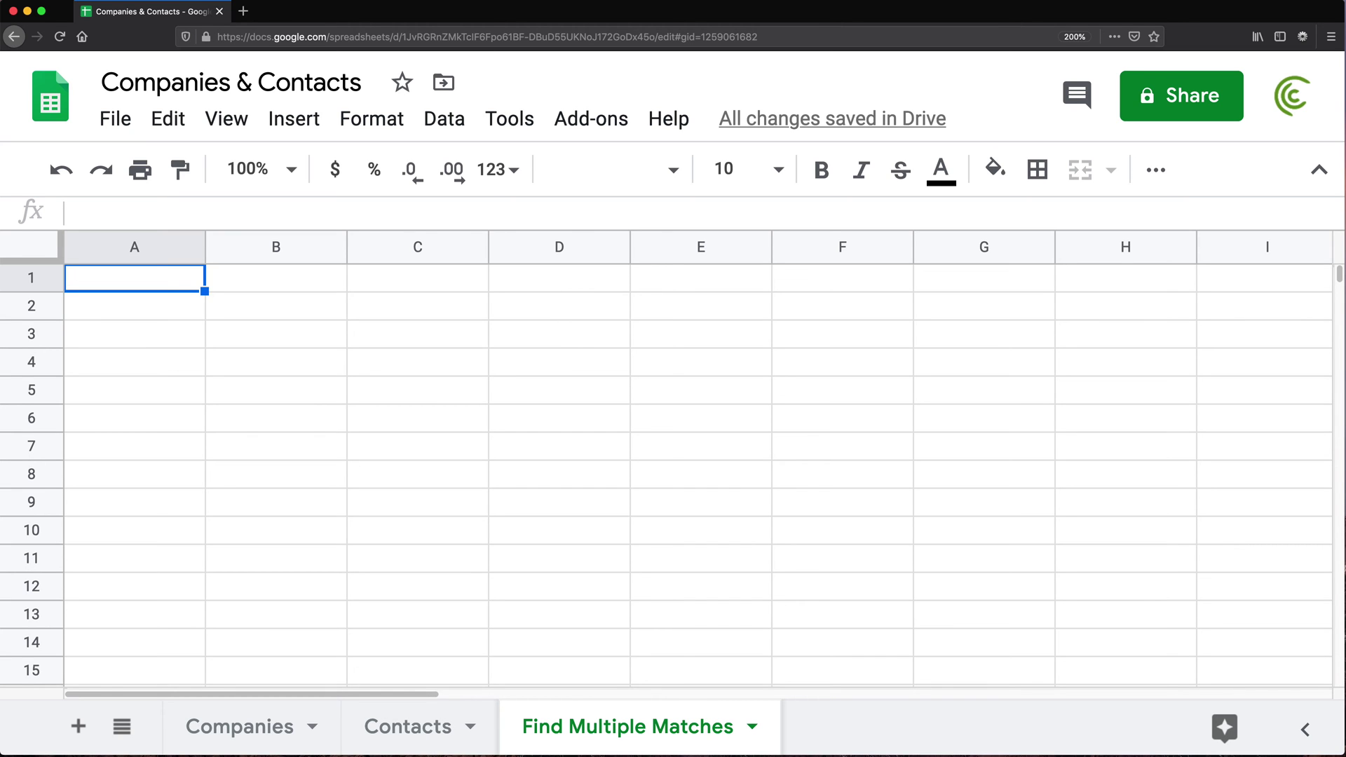
Review the Companies headers and the Contacts sheet, then go back to Find Multiple Matches.
{"action": "left_click", "coordinate": [241, 722]}
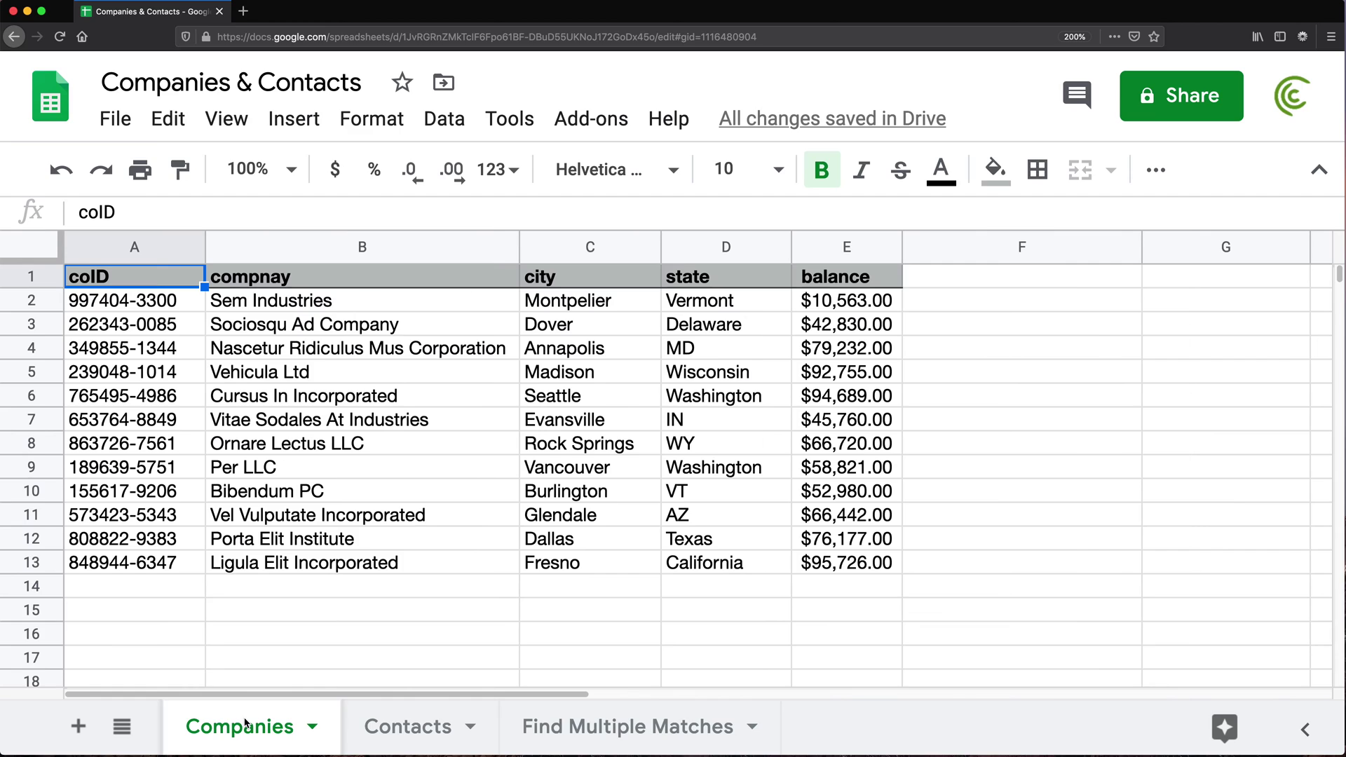
{"action": "left_click_drag", "start_coordinate": [167, 277], "coordinate": [821, 270]}
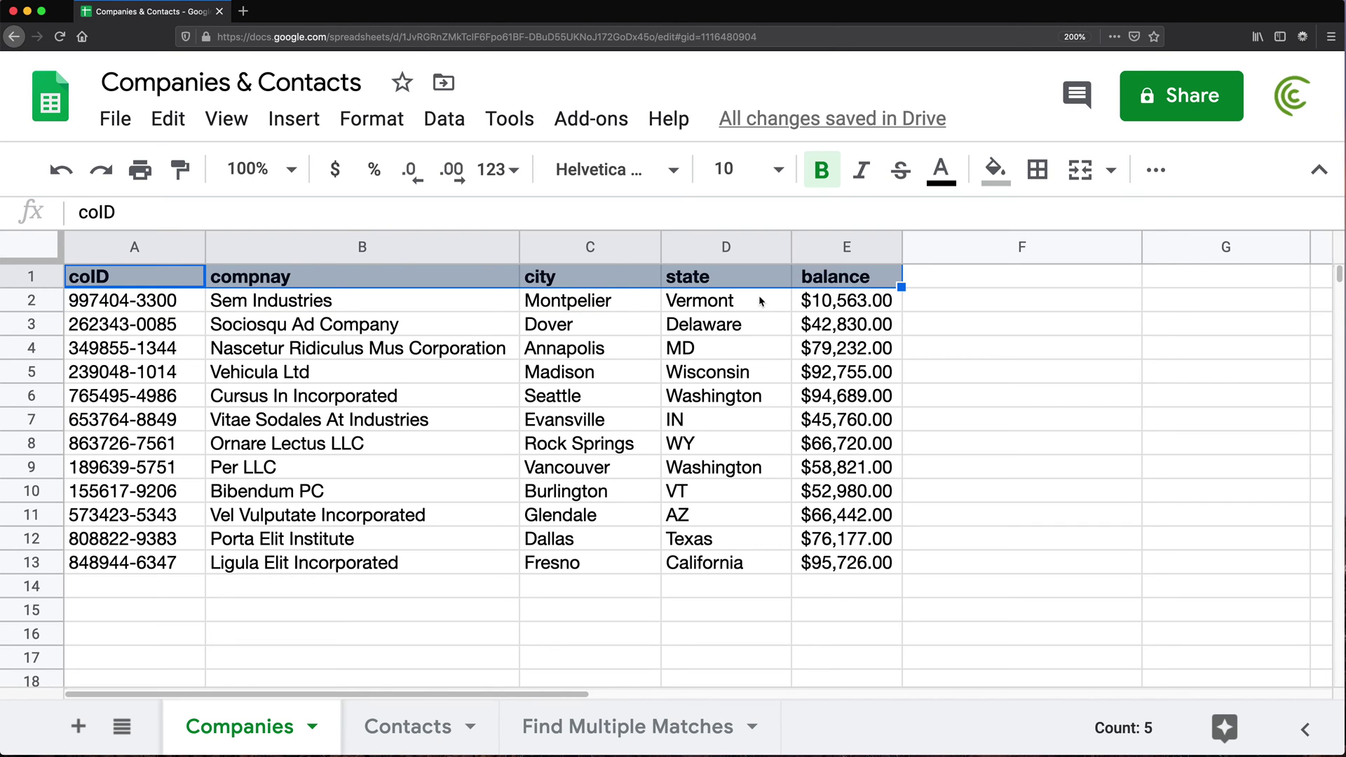
{"action": "left_click", "coordinate": [393, 279]}
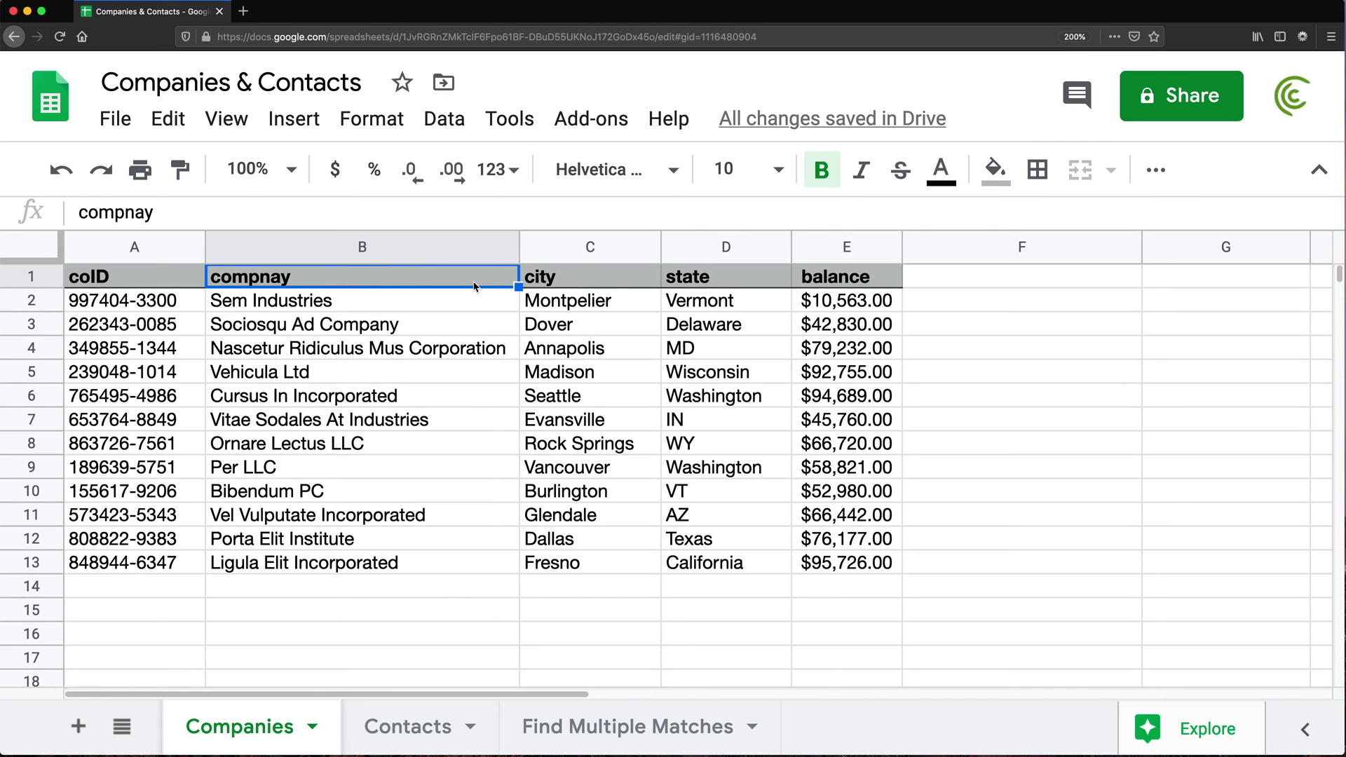
{"action": "left_click", "coordinate": [411, 733]}
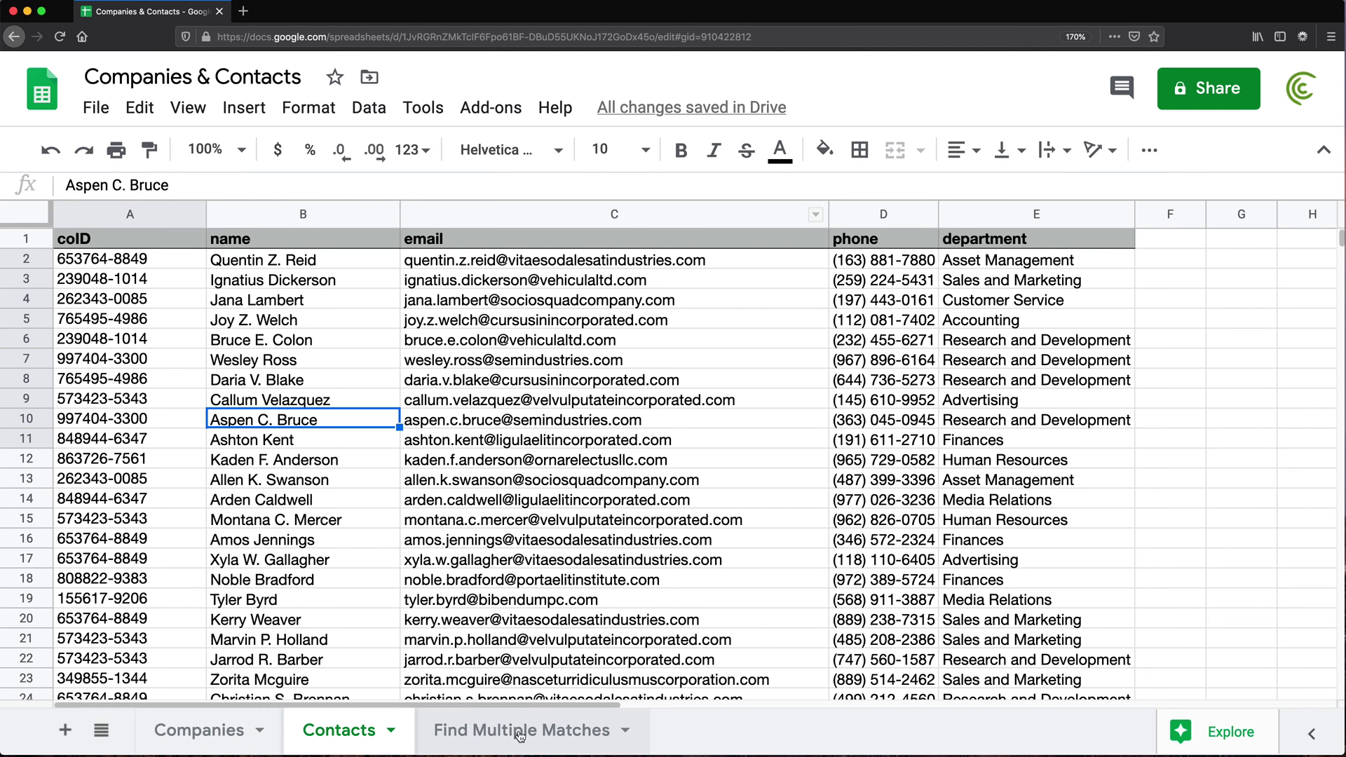
{"action": "left_click", "coordinate": [519, 734]}
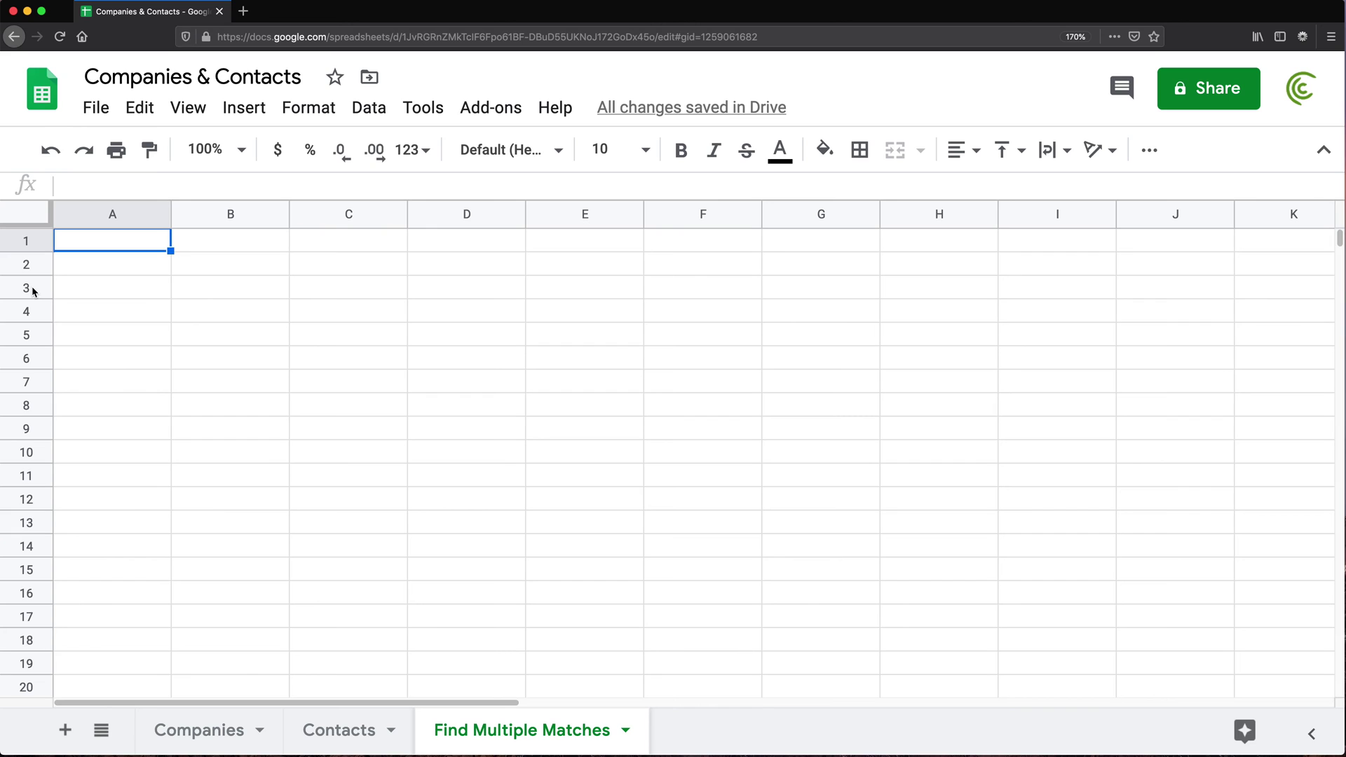
Type =SUPERSQL("", in A1 and go to the Companies sheet to pick its data.
{"action": "type", "text": "=SUPERSQL("}
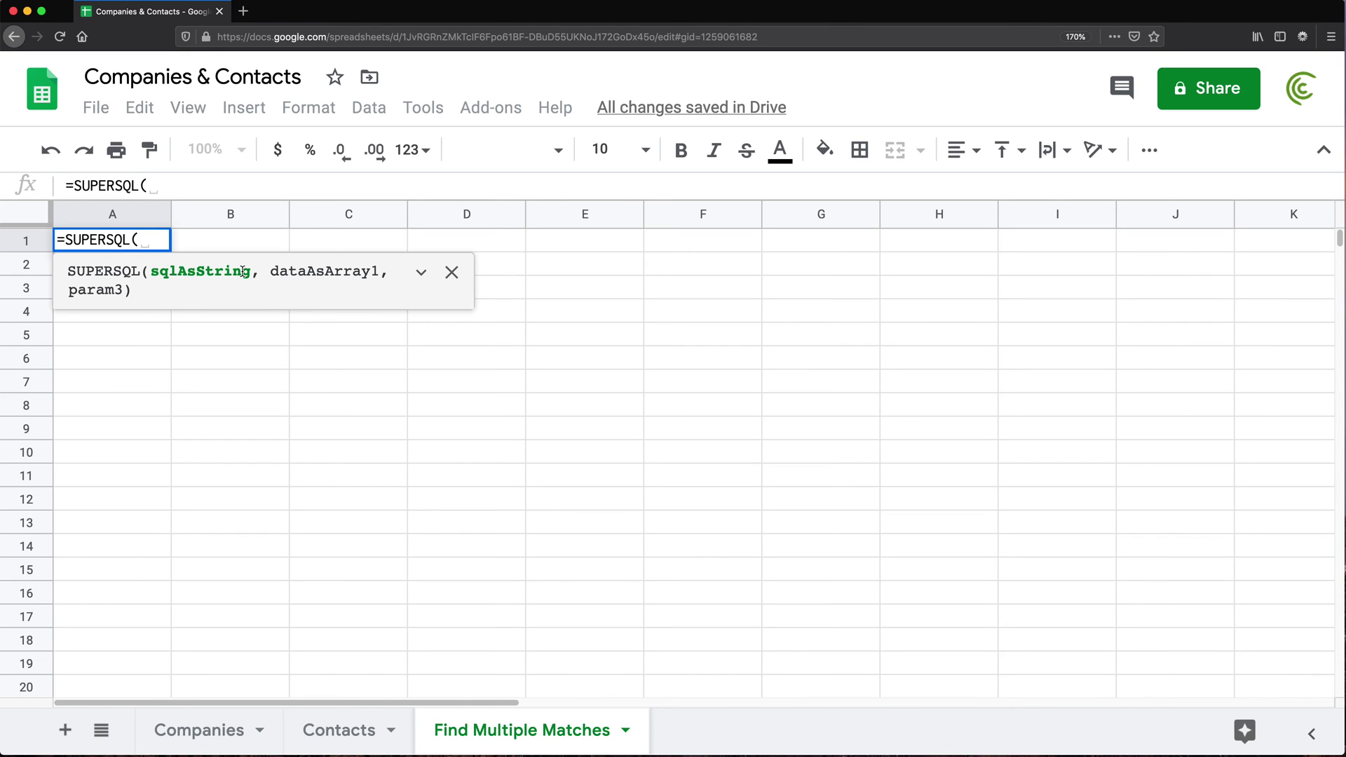
{"action": "type", "text": "\"\""}
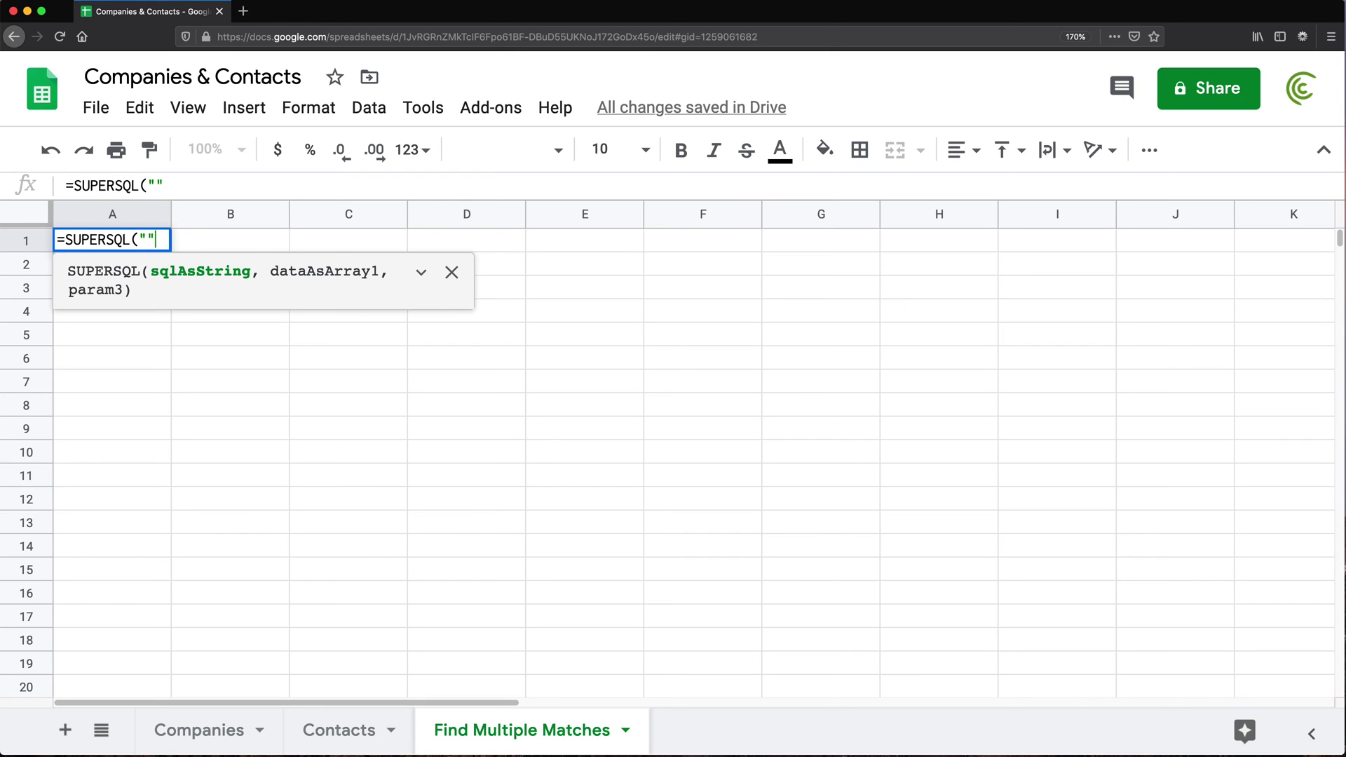
{"action": "type", "text": ","}
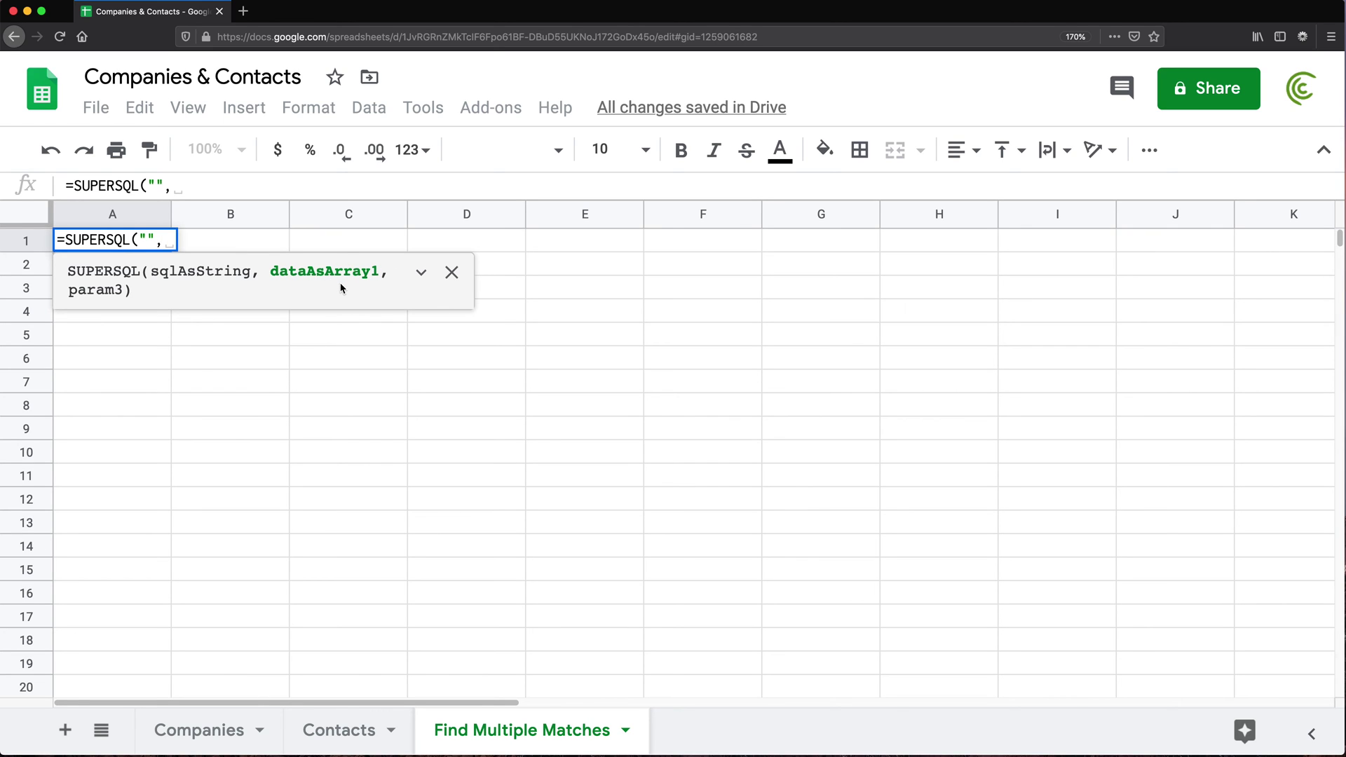
{"action": "left_click", "coordinate": [203, 730]}
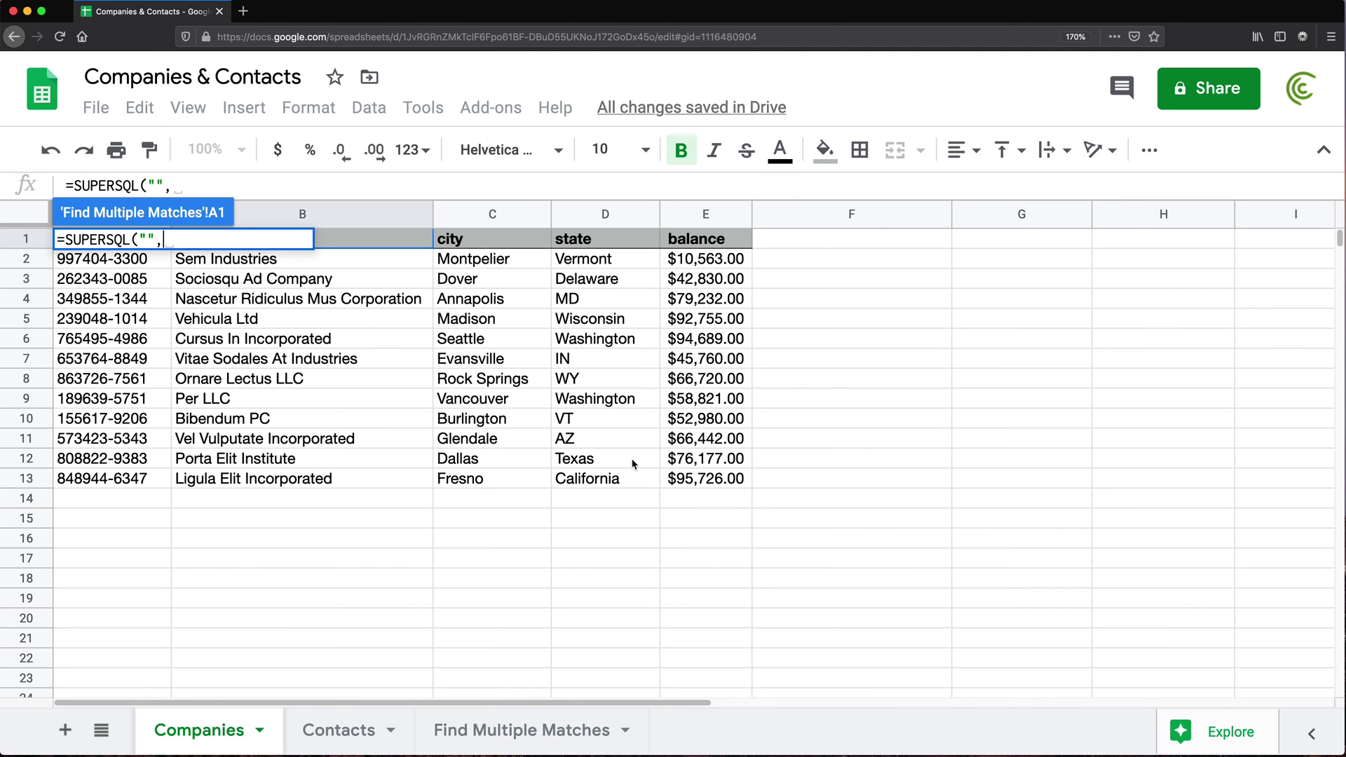
Add Companies!A1:E as the first data range of the formula.
{"action": "left_click_drag", "start_coordinate": [697, 474], "coordinate": [93, 238]}
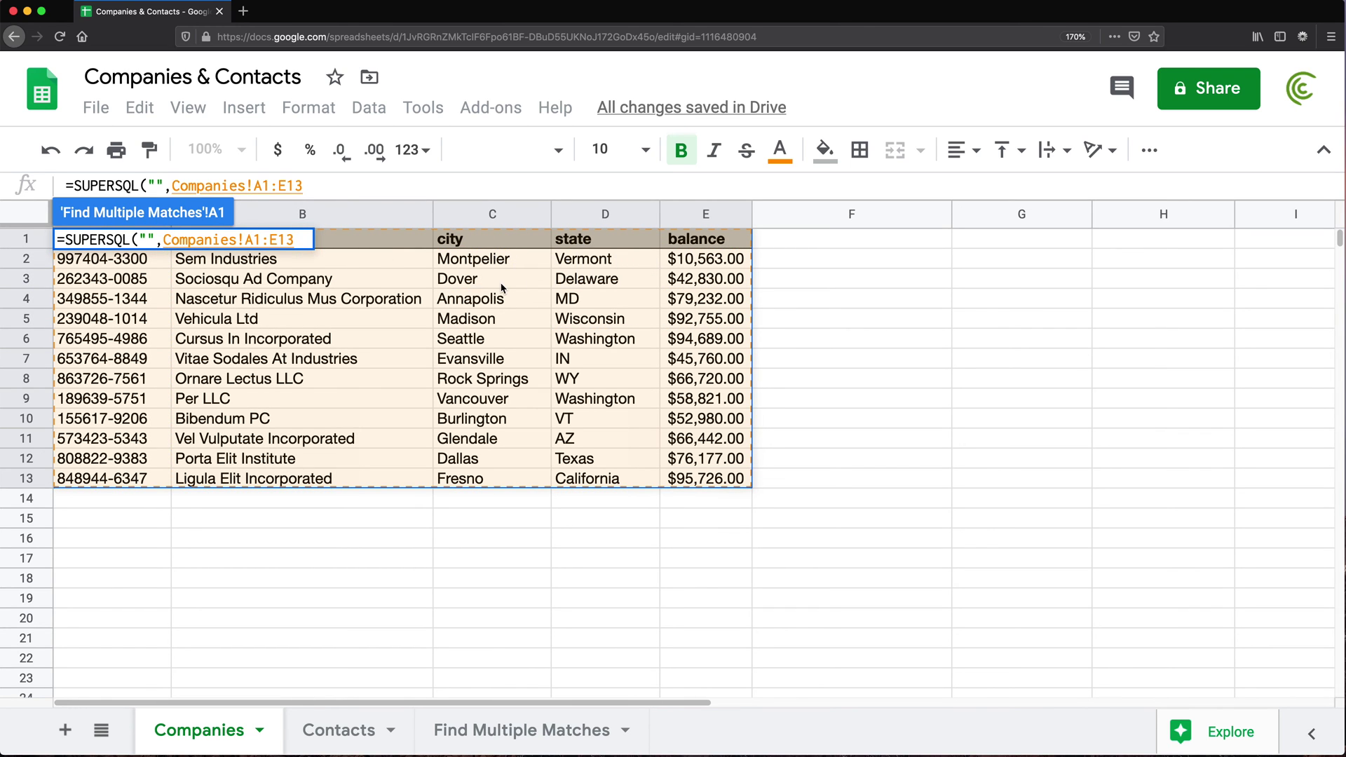
{"action": "key", "text": "BackSpace"}
{"action": "key", "text": "BackSpace"}
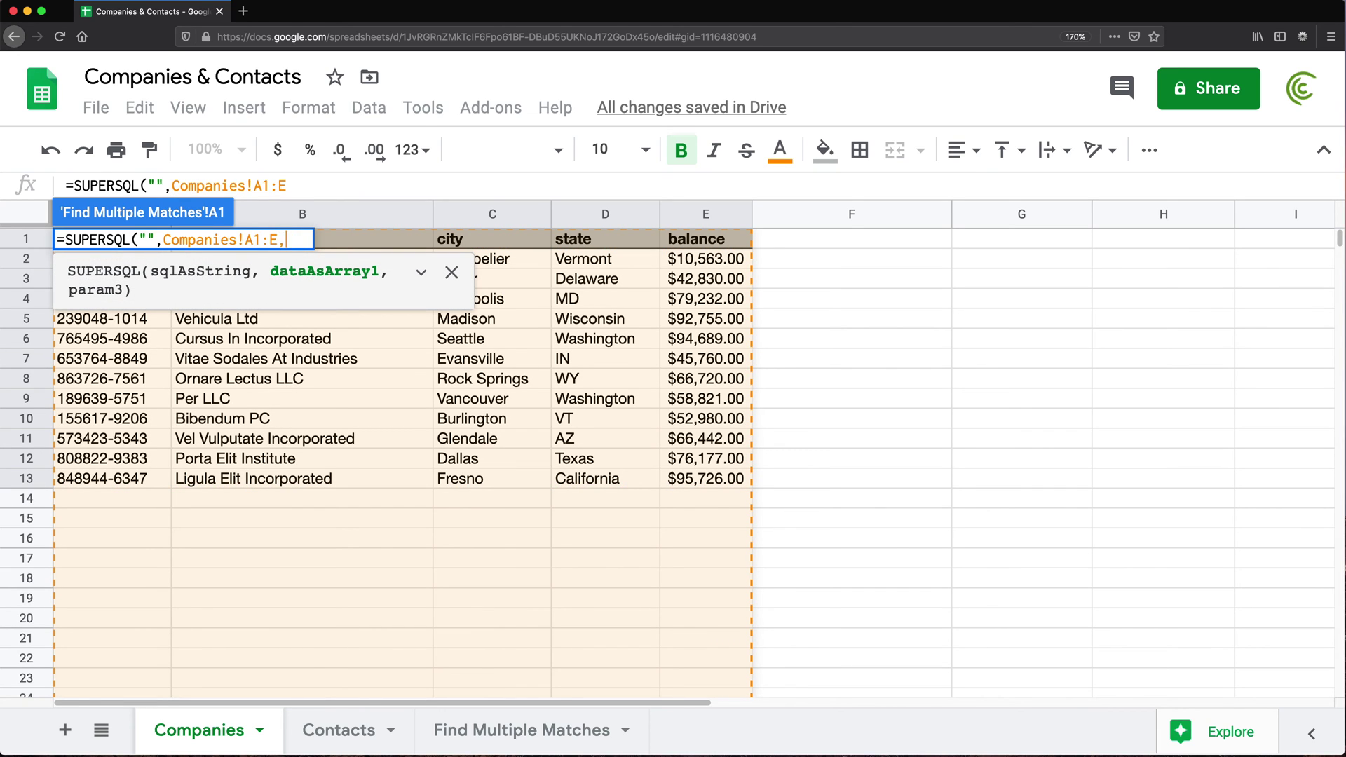
{"action": "type", "text": ","}
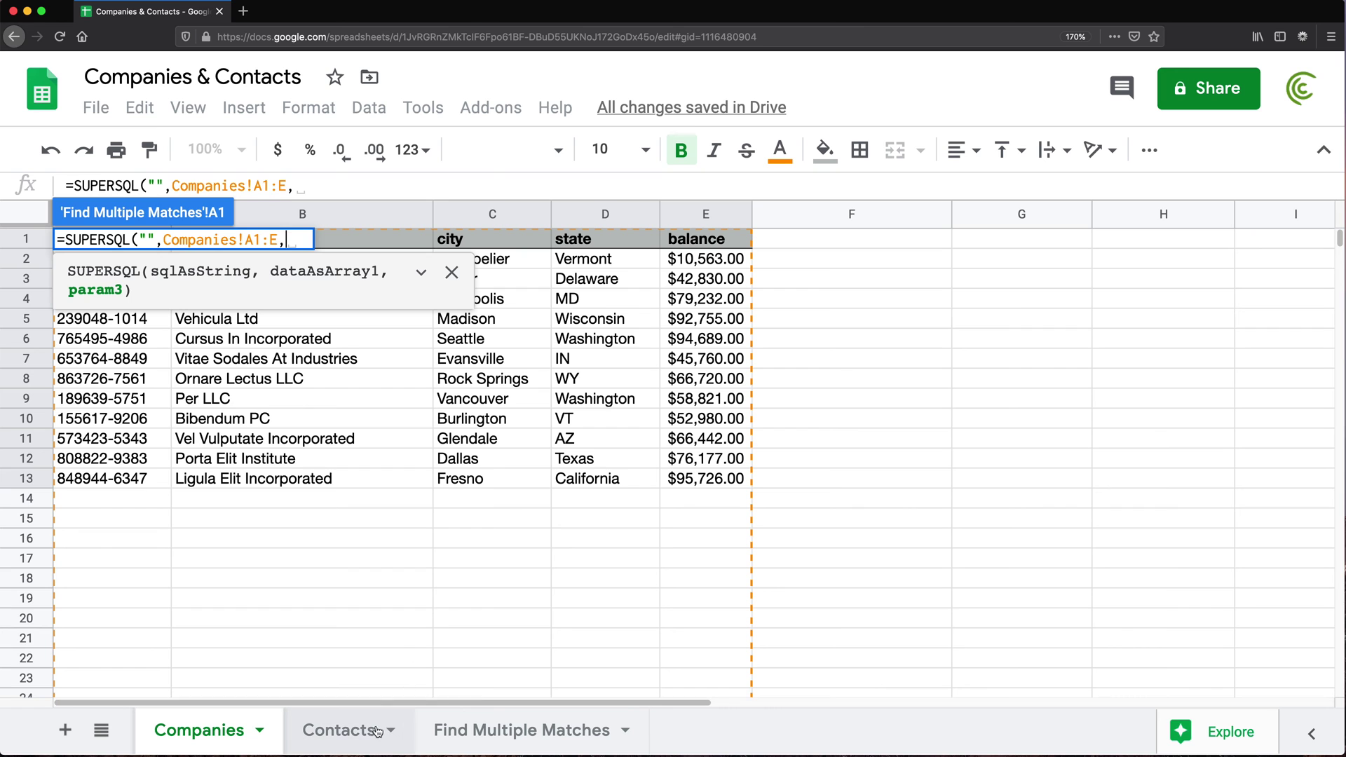
Add Contacts!A1:E as the second range, close the parenthesis and enter the formula.
{"action": "left_click", "coordinate": [338, 730]}
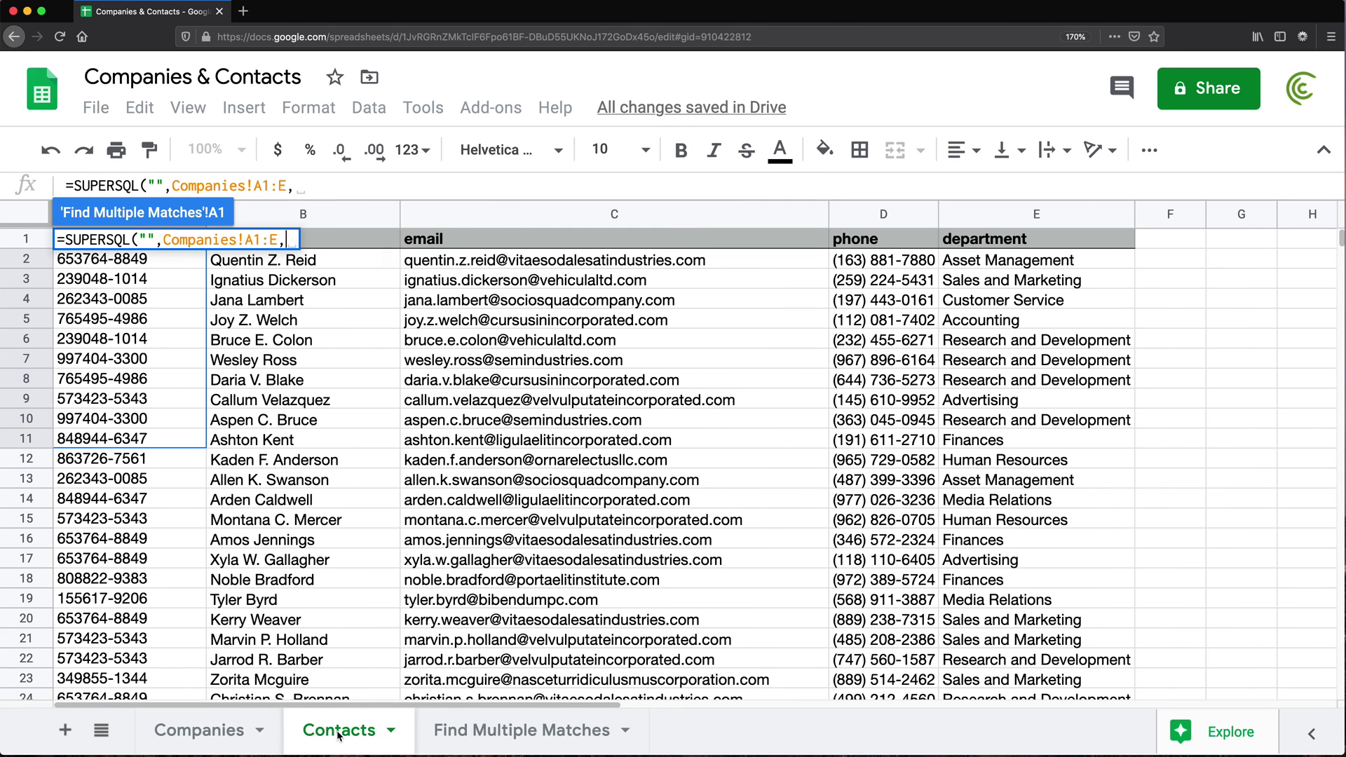
{"action": "left_click", "coordinate": [1044, 580]}
{"action": "left_click", "coordinate": [91, 237], "text": "shift"}
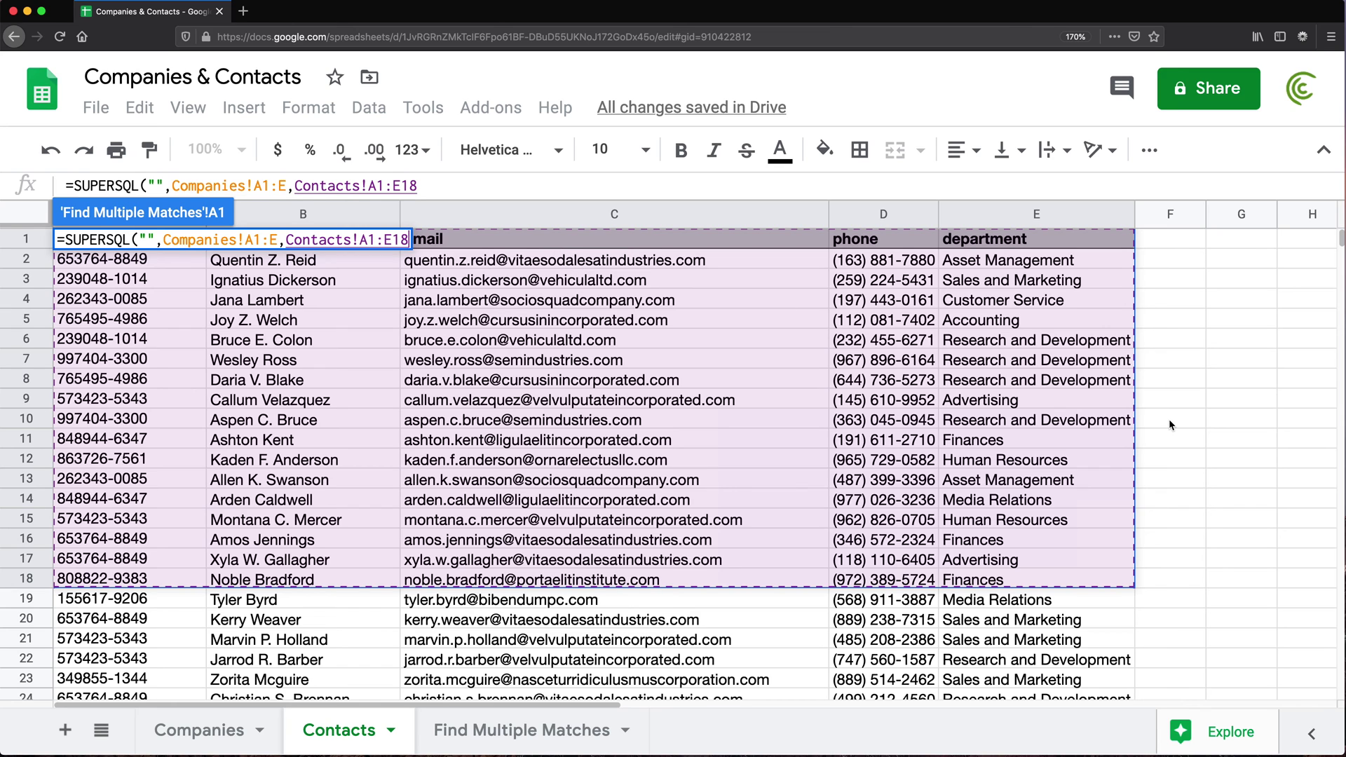
{"action": "key", "text": "BackSpace"}
{"action": "key", "text": "BackSpace"}
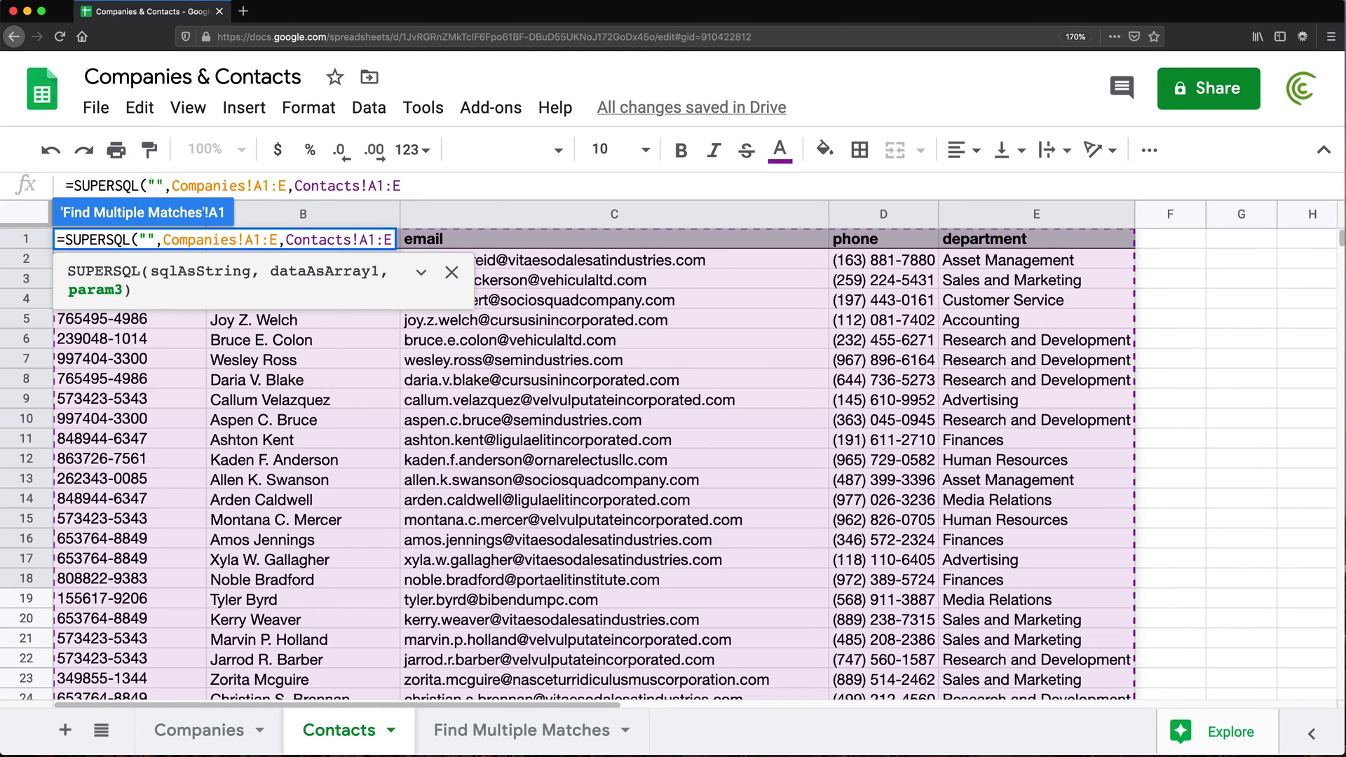
{"action": "type", "text": ")"}
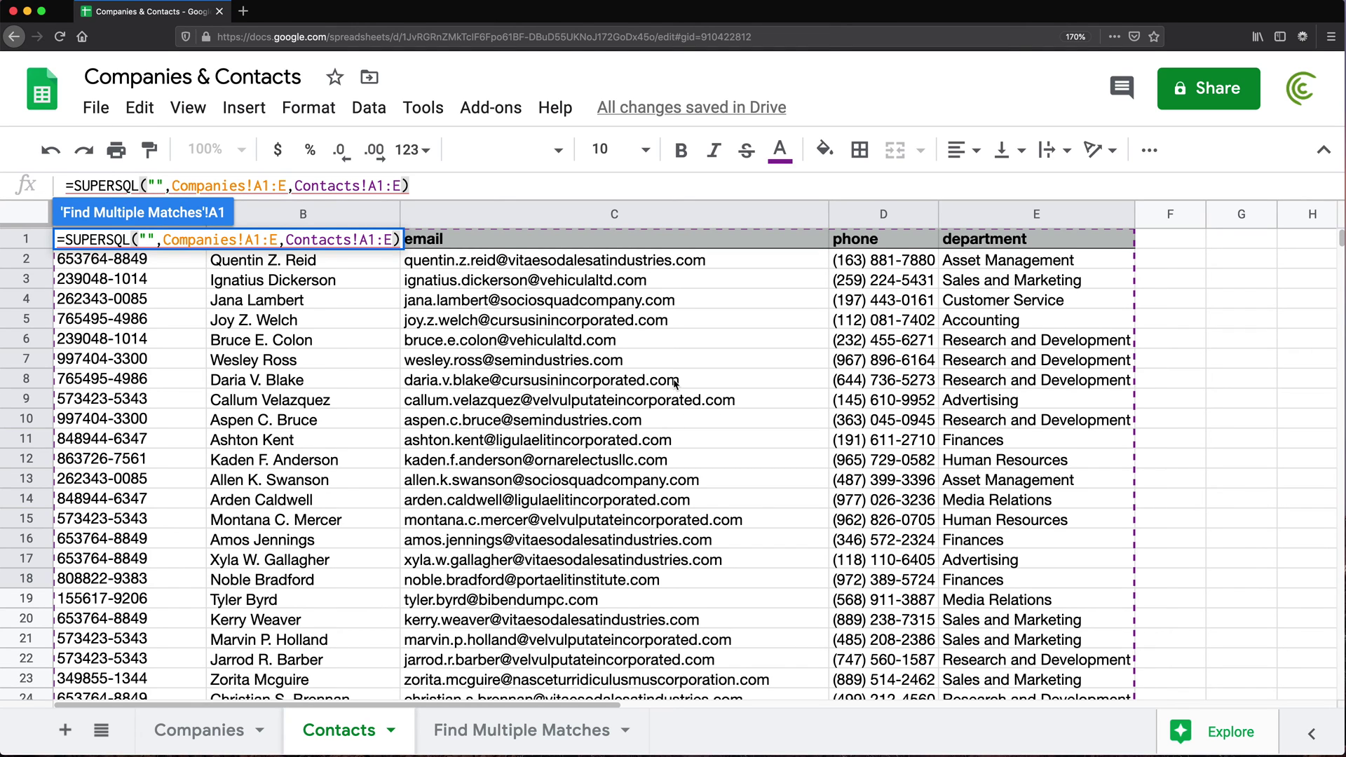
{"action": "left_click", "coordinate": [149, 240]}
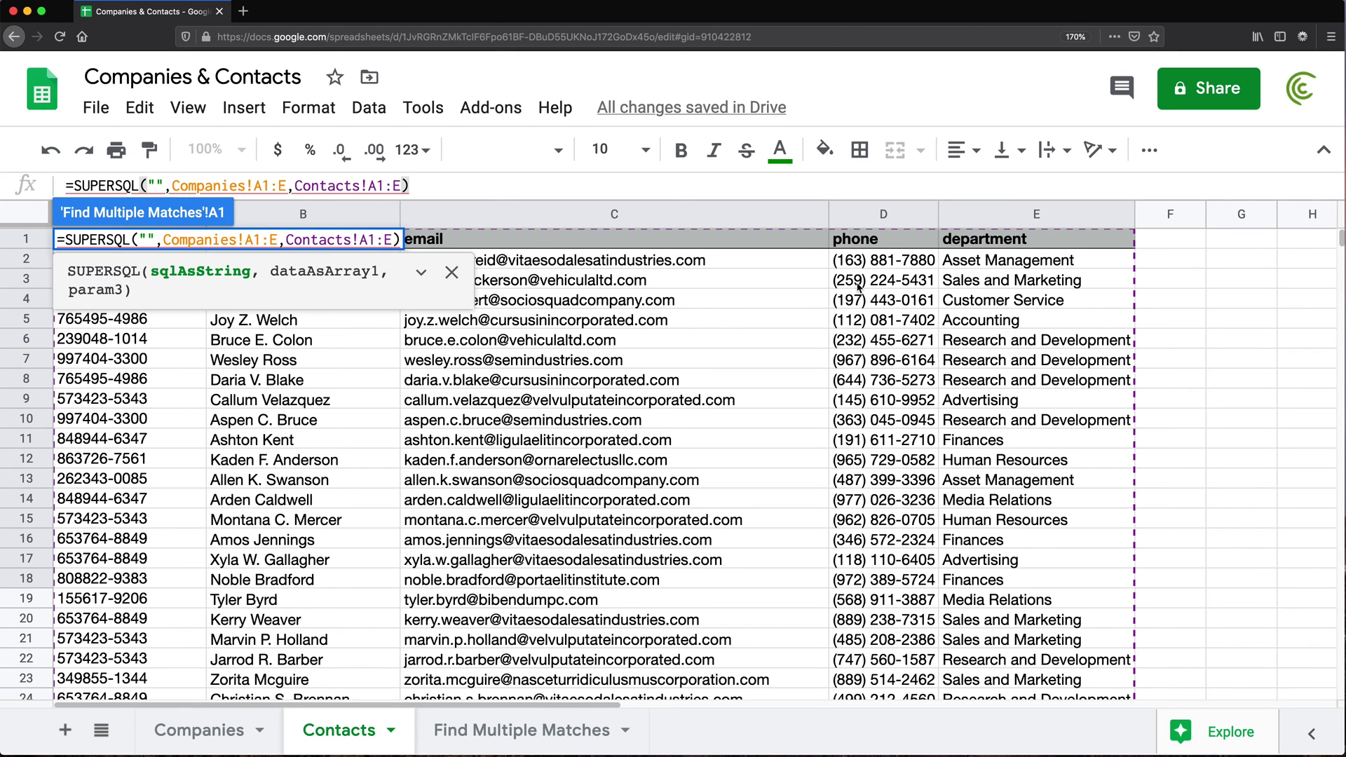
{"action": "key", "text": "Return"}
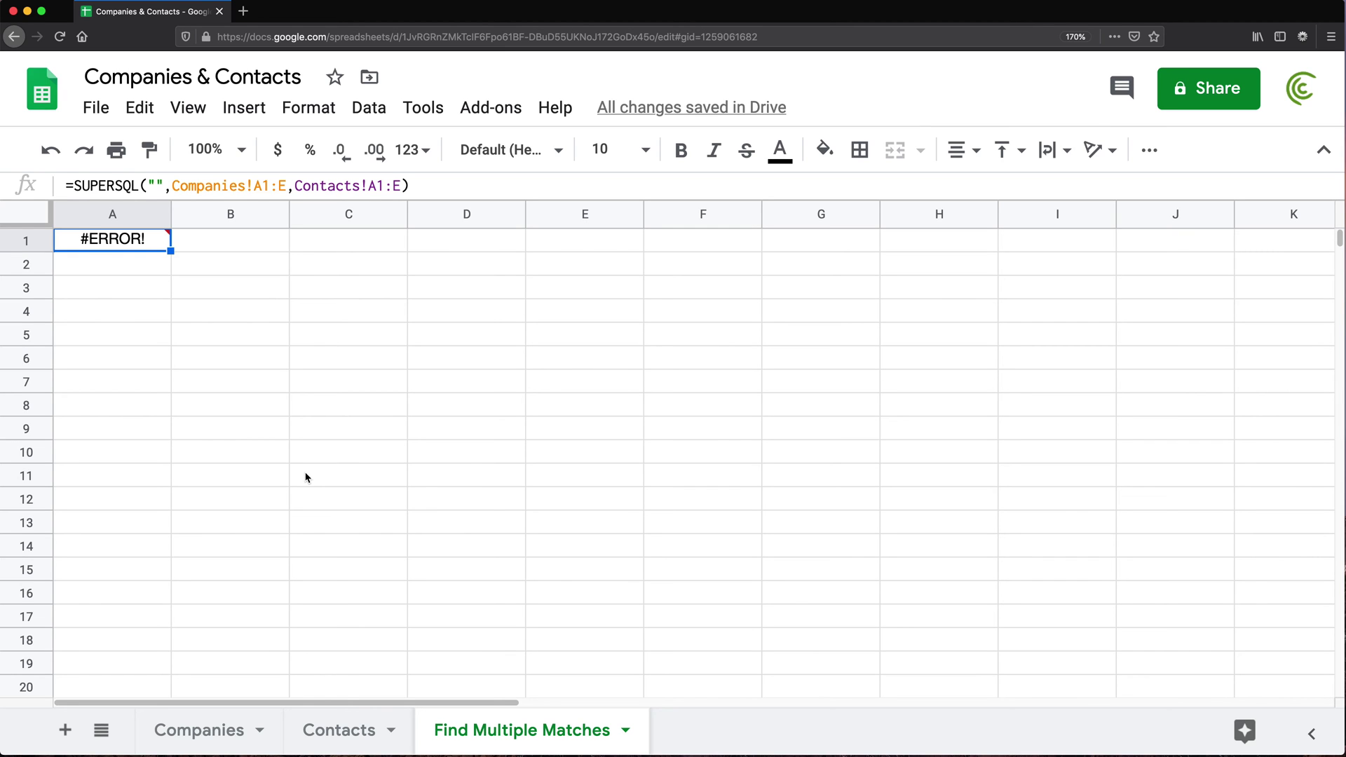
Adjust the page zoom and switch to the Companies sheet to review its table.
{"action": "key", "text": "super+equal"}
{"action": "key", "text": "super+equal"}
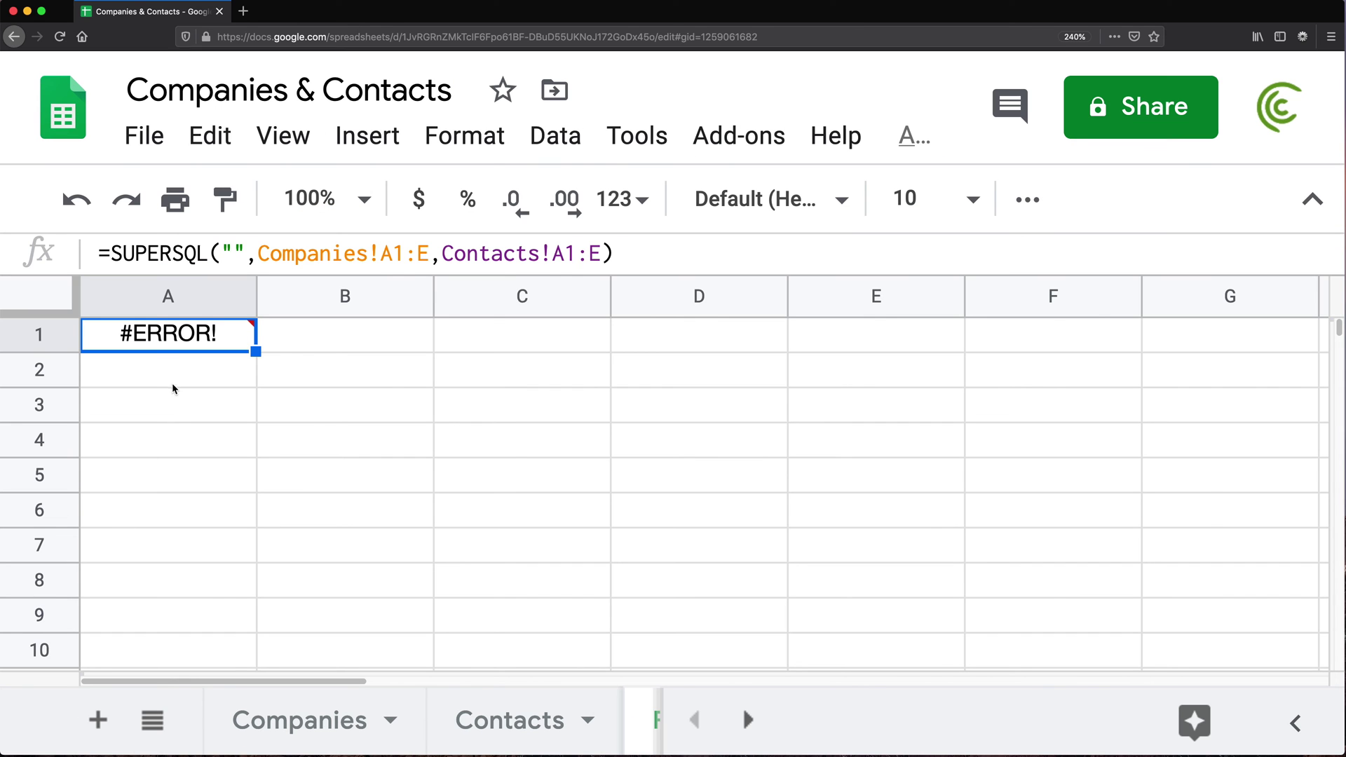
{"action": "mouse_move", "coordinate": [176, 338]}
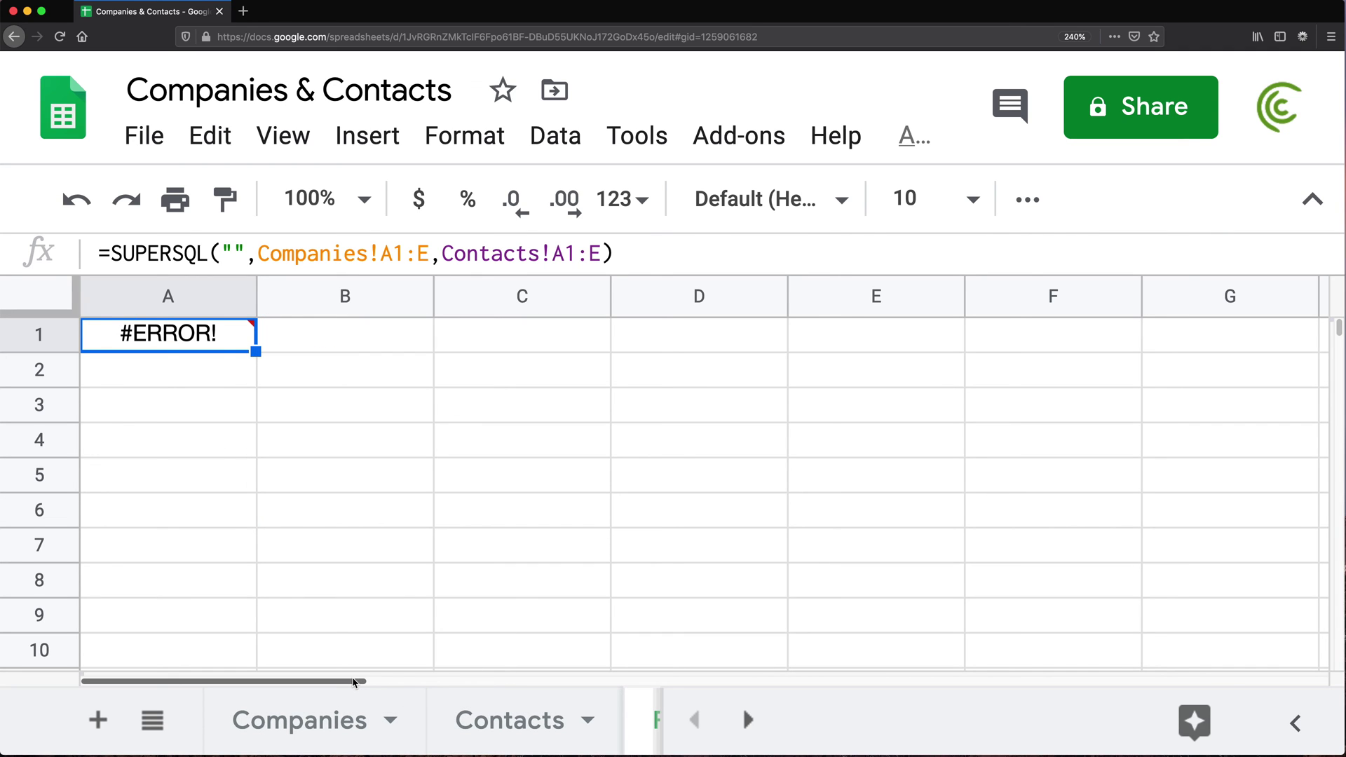
{"action": "key", "text": "super+minus"}
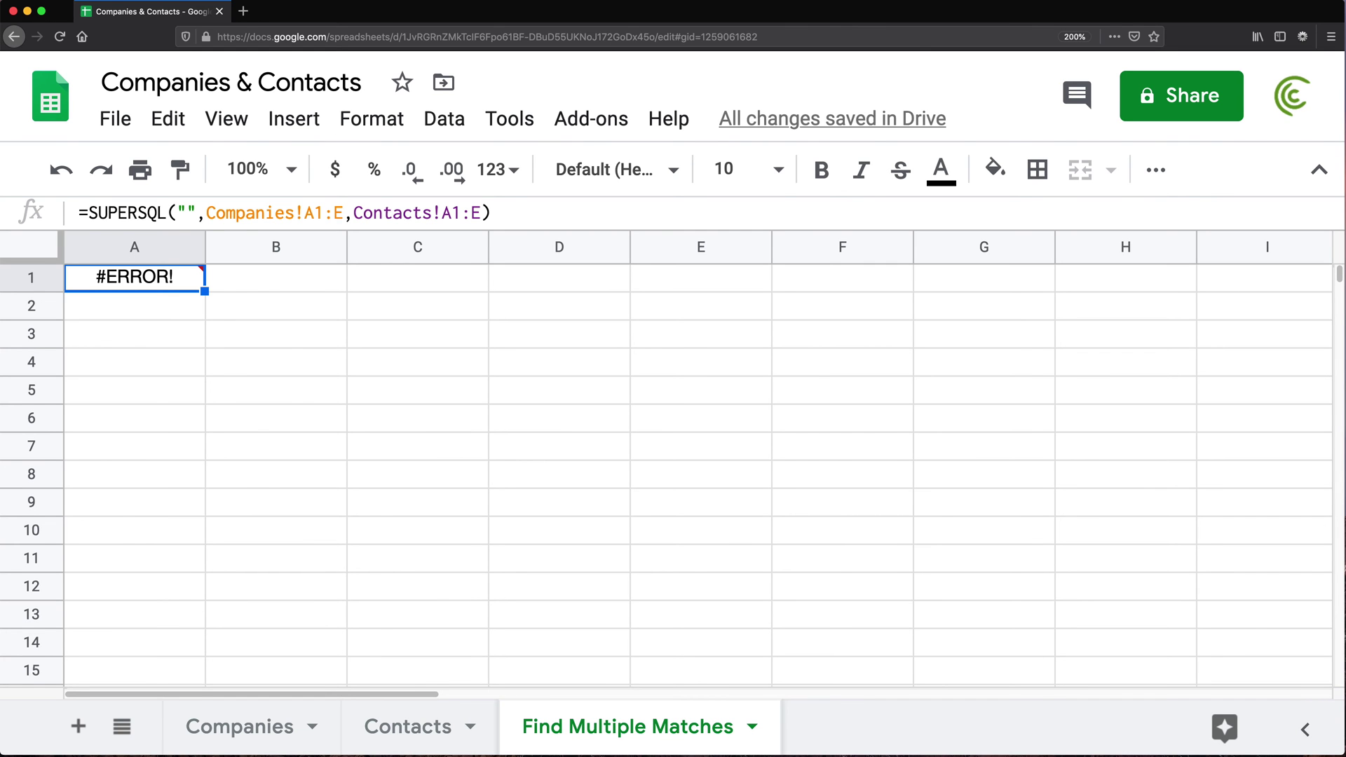
{"action": "left_click", "coordinate": [232, 729]}
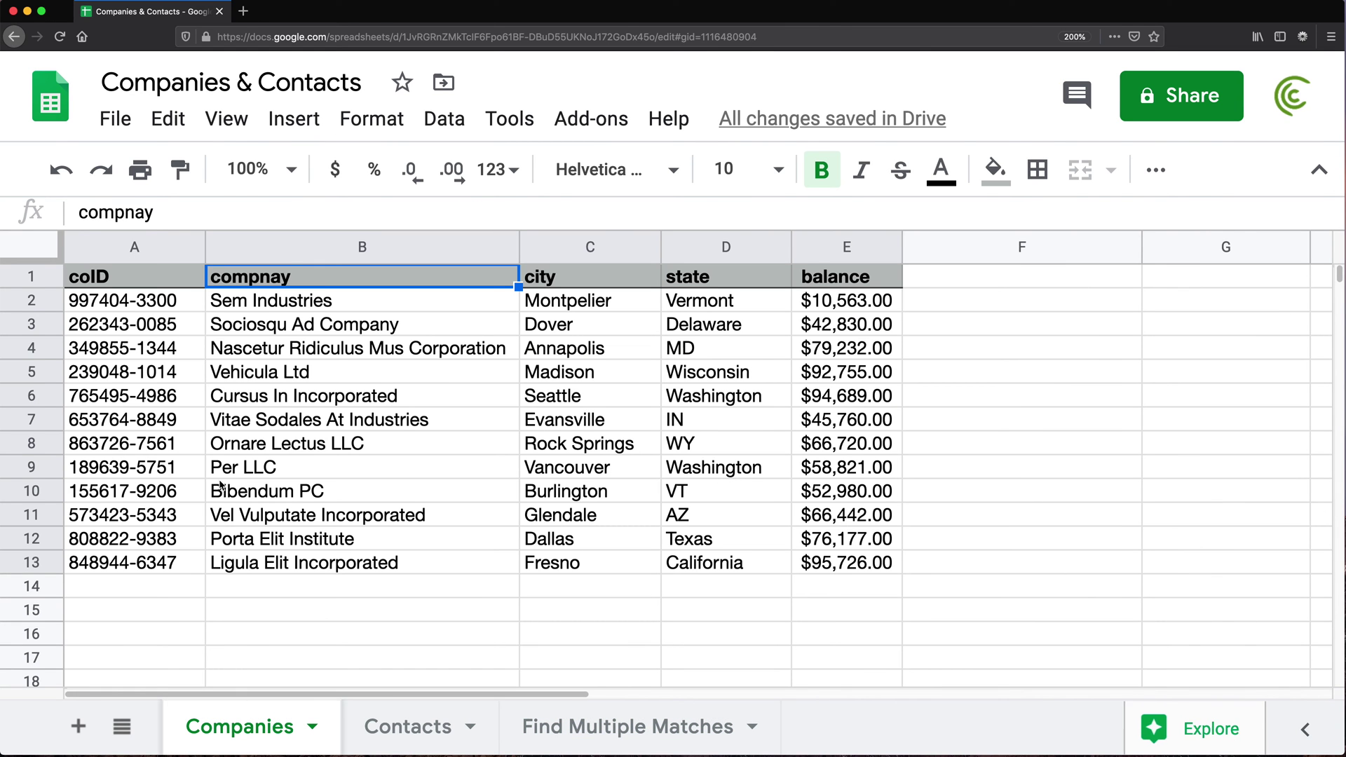
Correct the Companies B1 header from 'compnay' to 'company'.
{"action": "left_click", "coordinate": [277, 280]}
{"action": "double_click", "coordinate": [277, 280]}
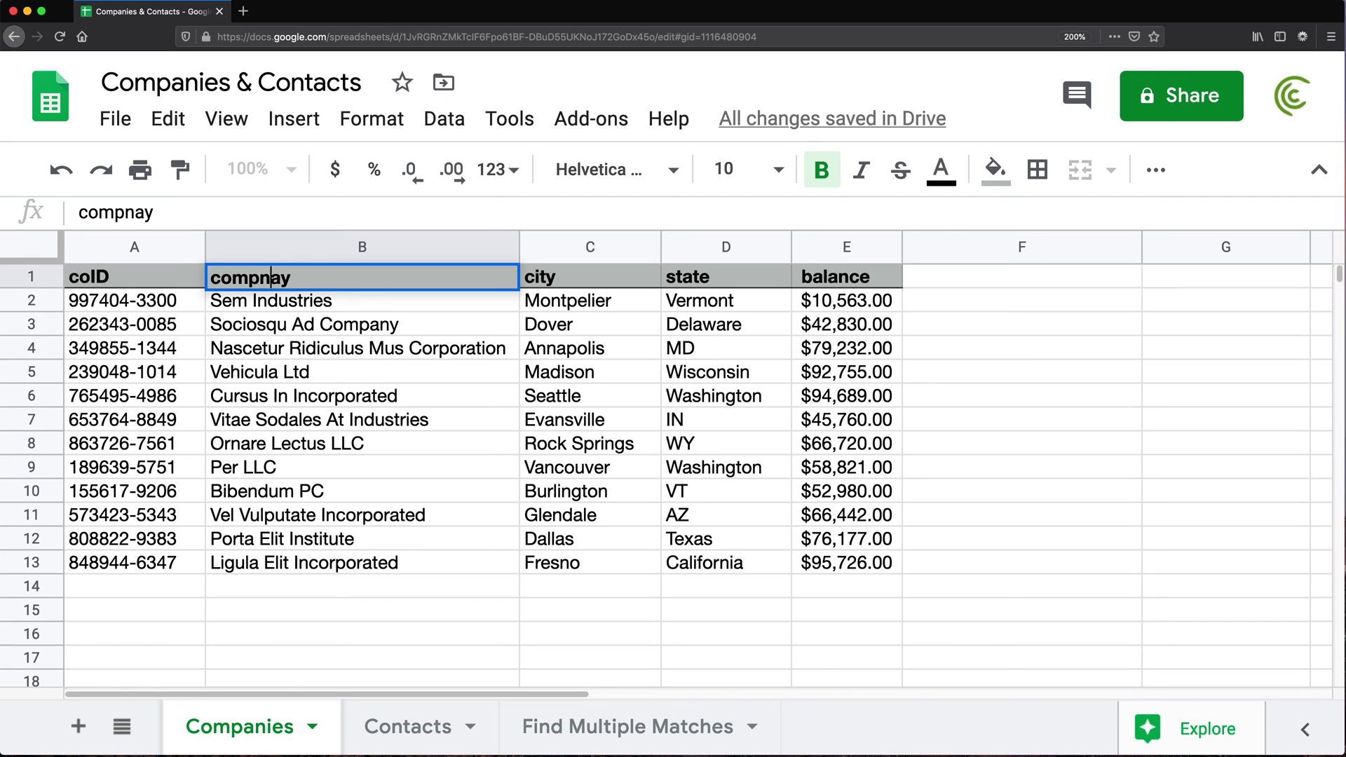
{"action": "key", "text": "BackSpace"}
{"action": "key", "text": "Right"}
{"action": "type", "text": "n"}
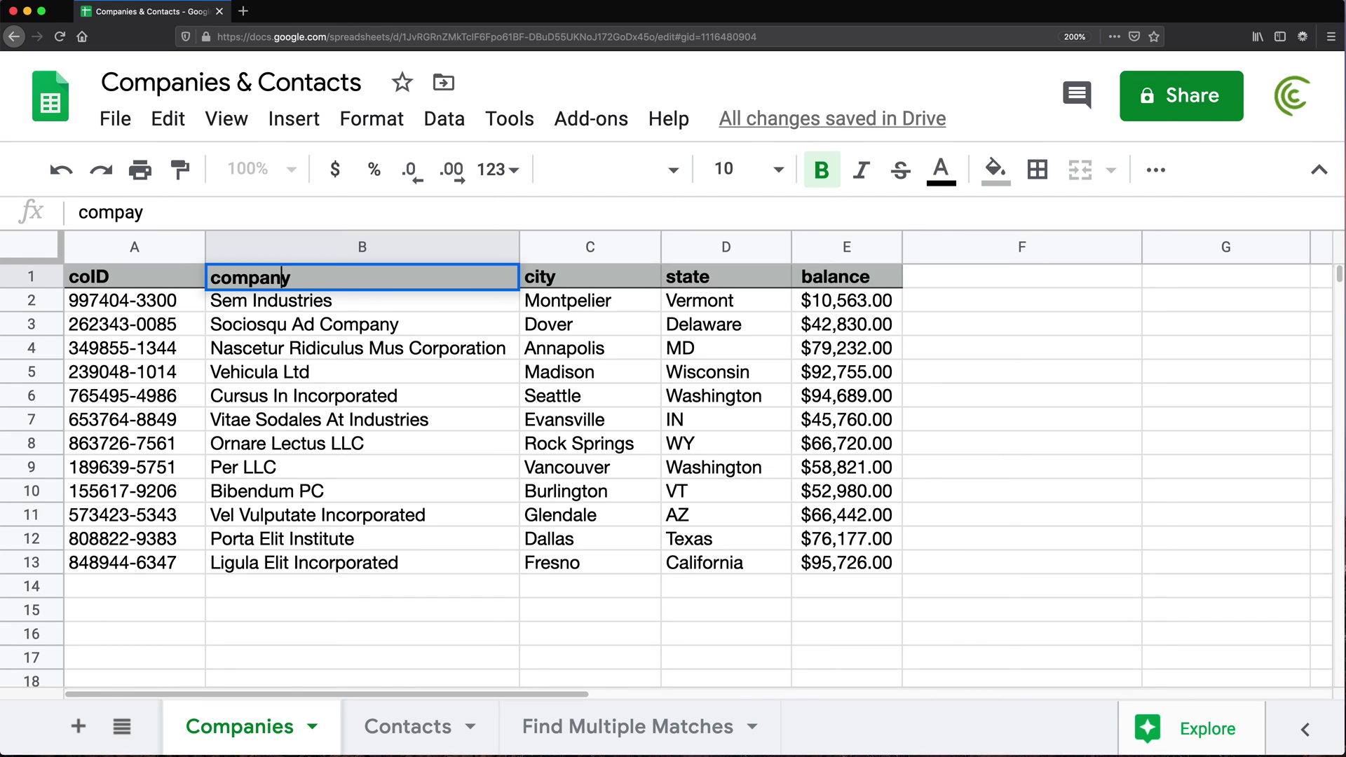
{"action": "key", "text": "Return"}
Review the five Companies headers: coID, company, city, state and balance.
{"action": "left_click", "coordinate": [577, 279]}
{"action": "left_click", "coordinate": [718, 281]}
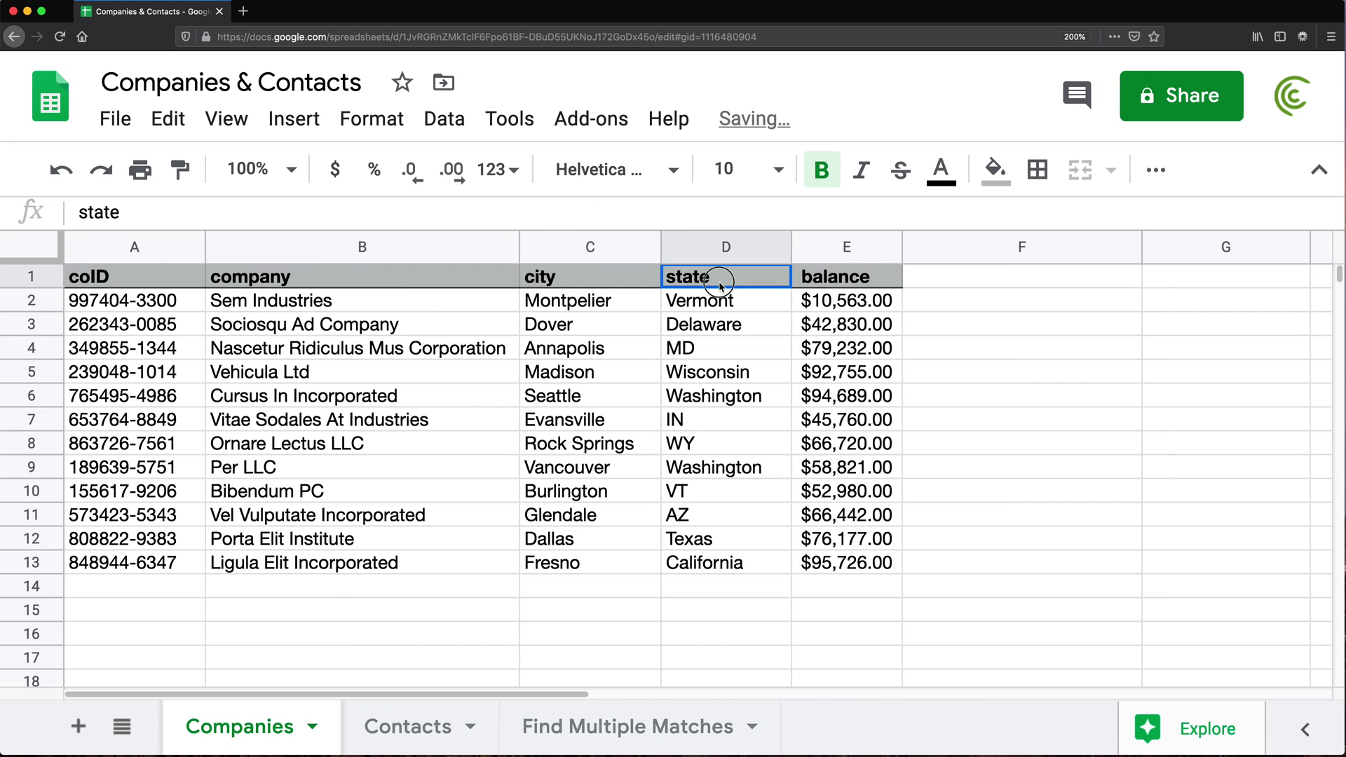
{"action": "left_click", "coordinate": [842, 270]}
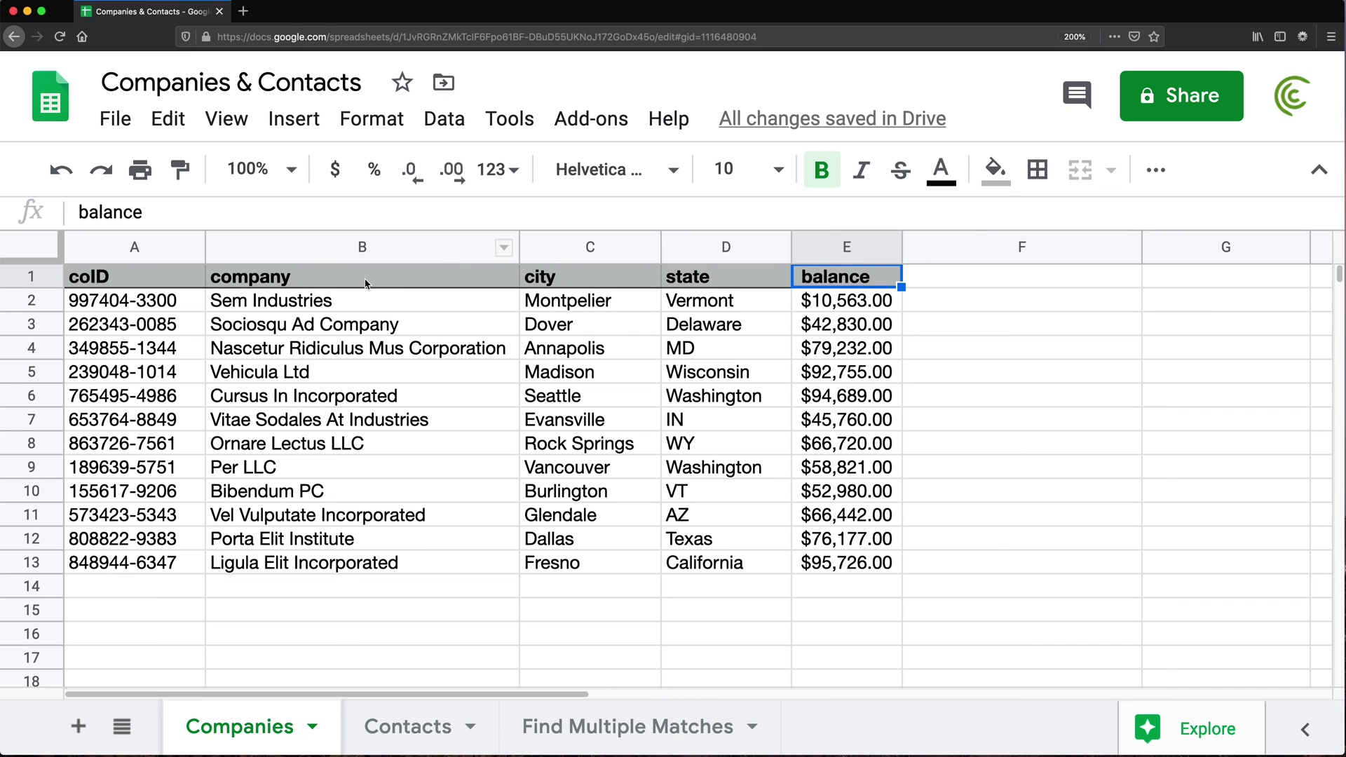
{"action": "left_click_drag", "start_coordinate": [366, 277], "coordinate": [863, 287]}
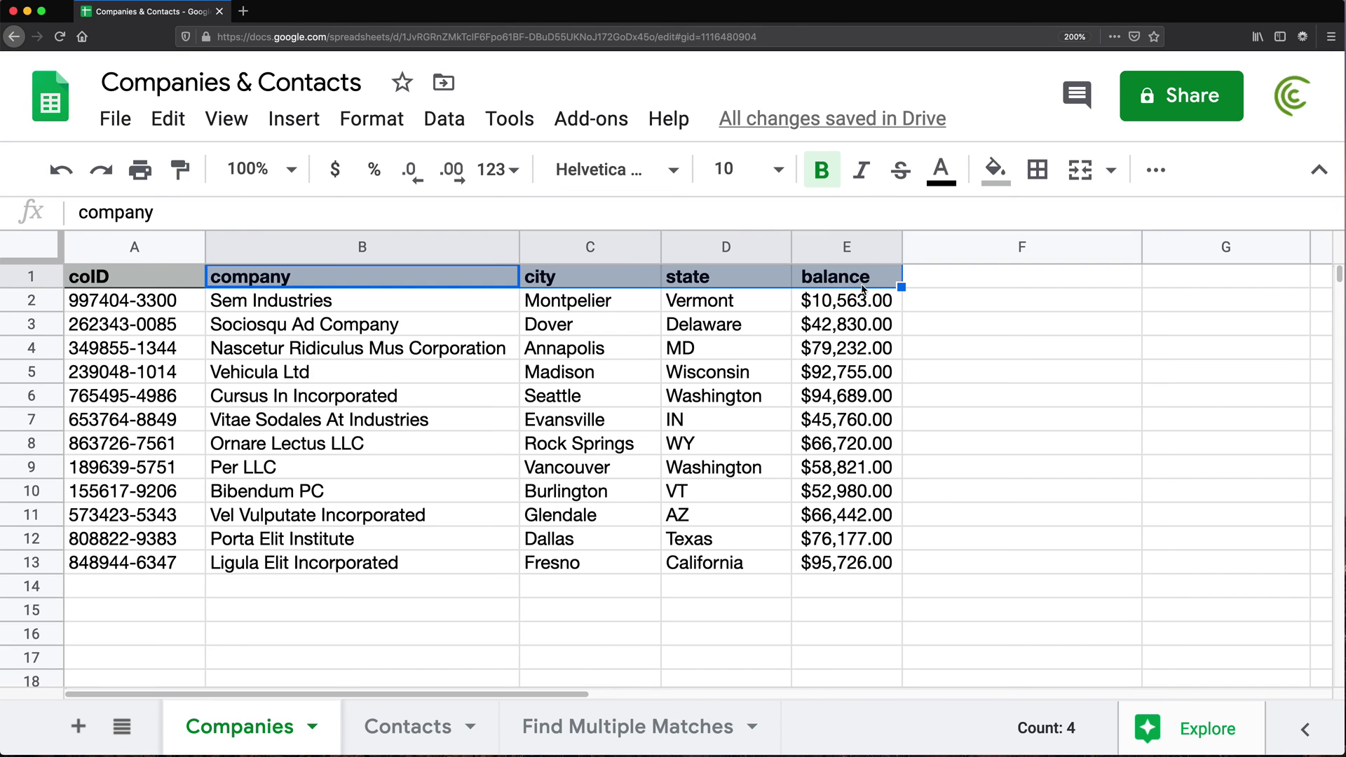
{"action": "left_click", "coordinate": [142, 279]}
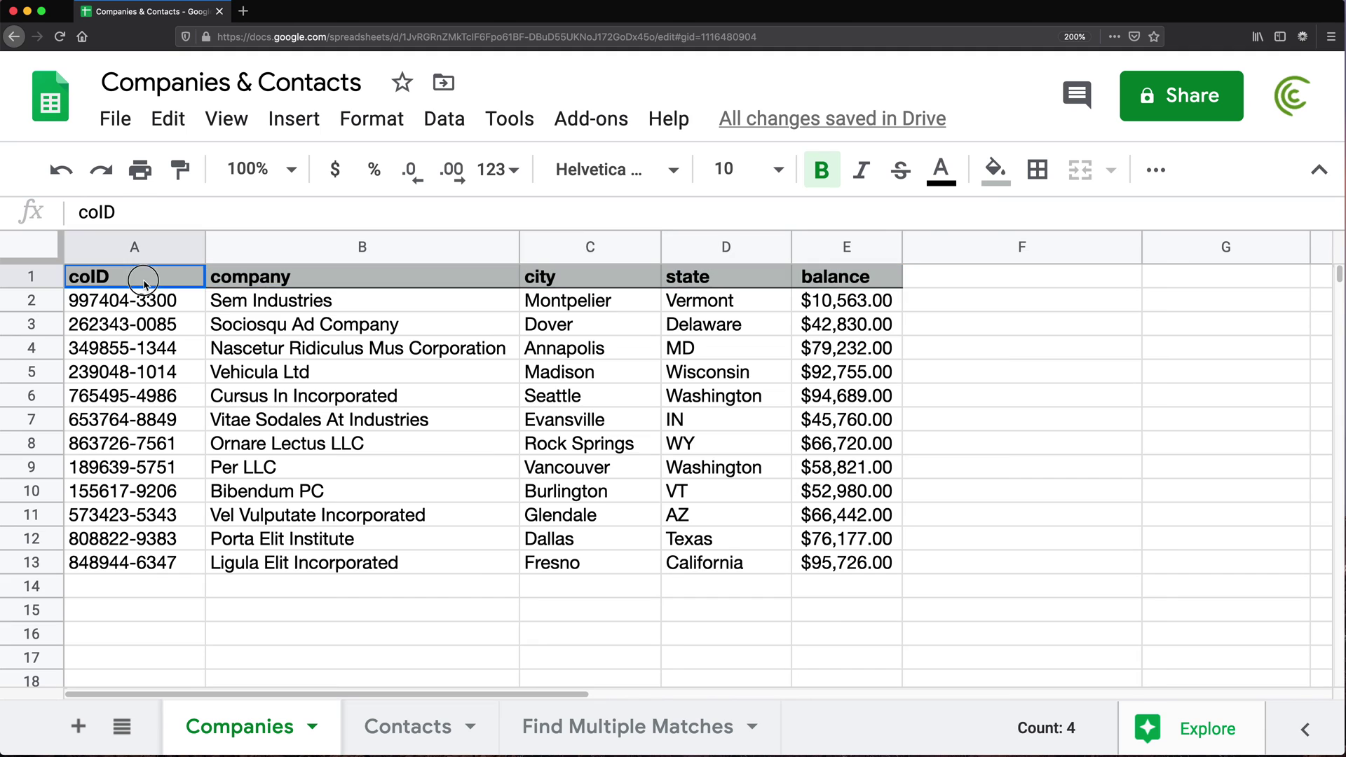
{"action": "left_click_drag", "start_coordinate": [141, 279], "coordinate": [837, 266]}
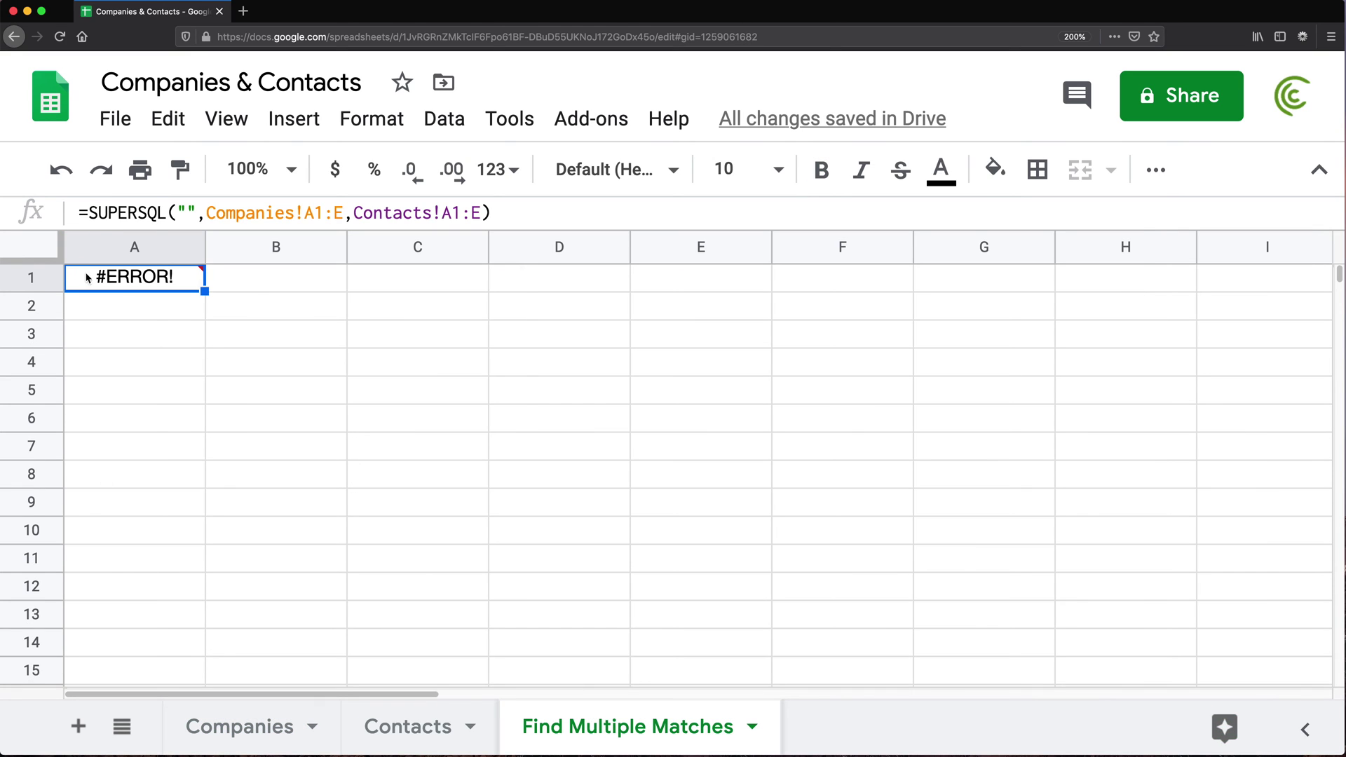
Type 'SELECT co.*, ct.* FROM' into the empty query string of the A1 formula.
{"action": "double_click", "coordinate": [130, 284]}
{"action": "left_click", "coordinate": [179, 280]}
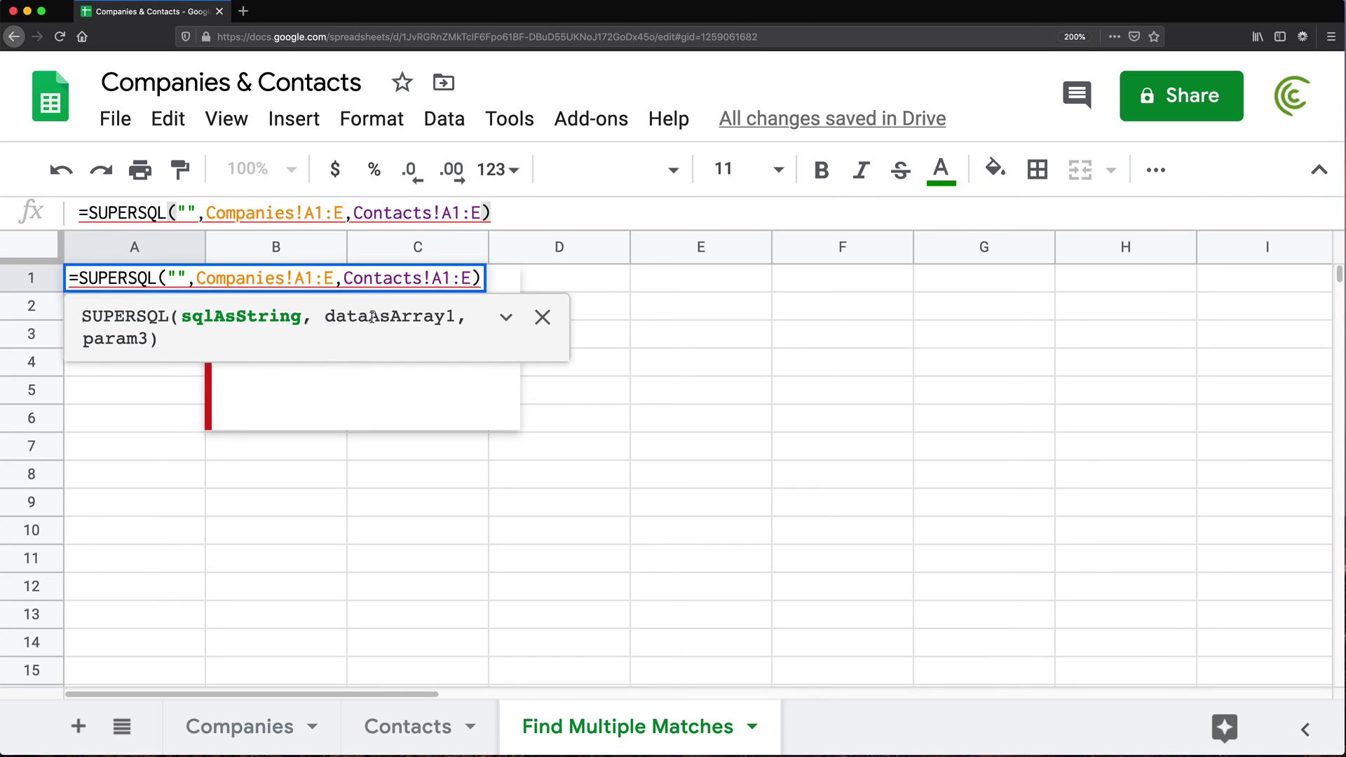
{"action": "type", "text": "SELECT"}
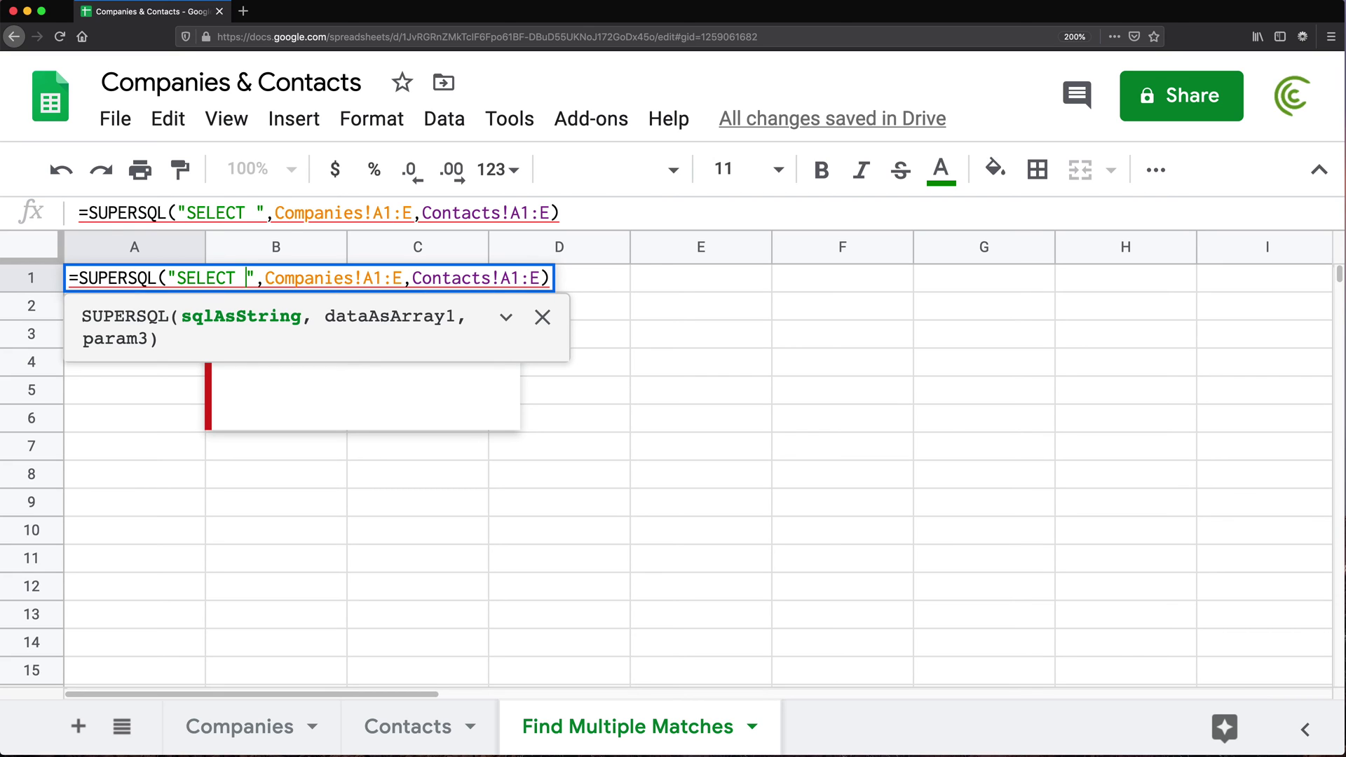
{"action": "type", "text": "co"}
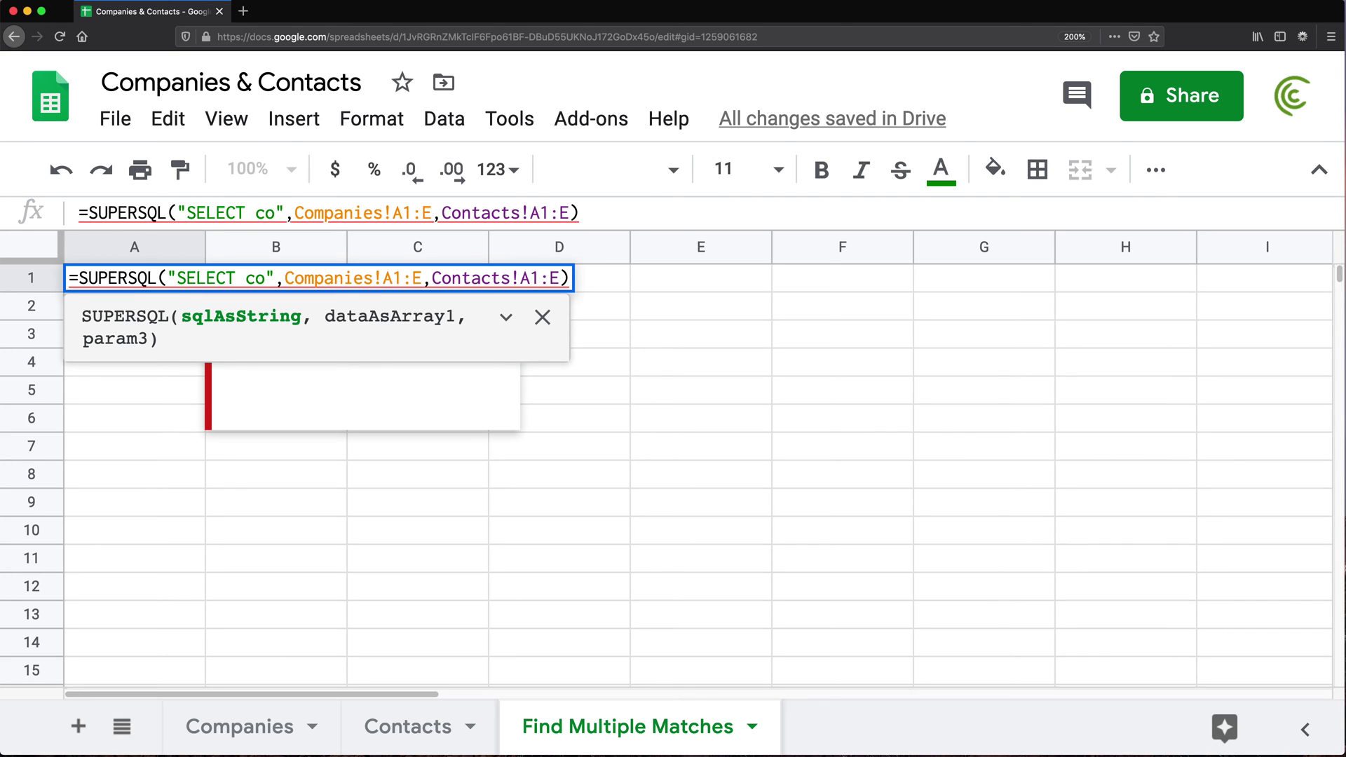
{"action": "type", "text": "."}
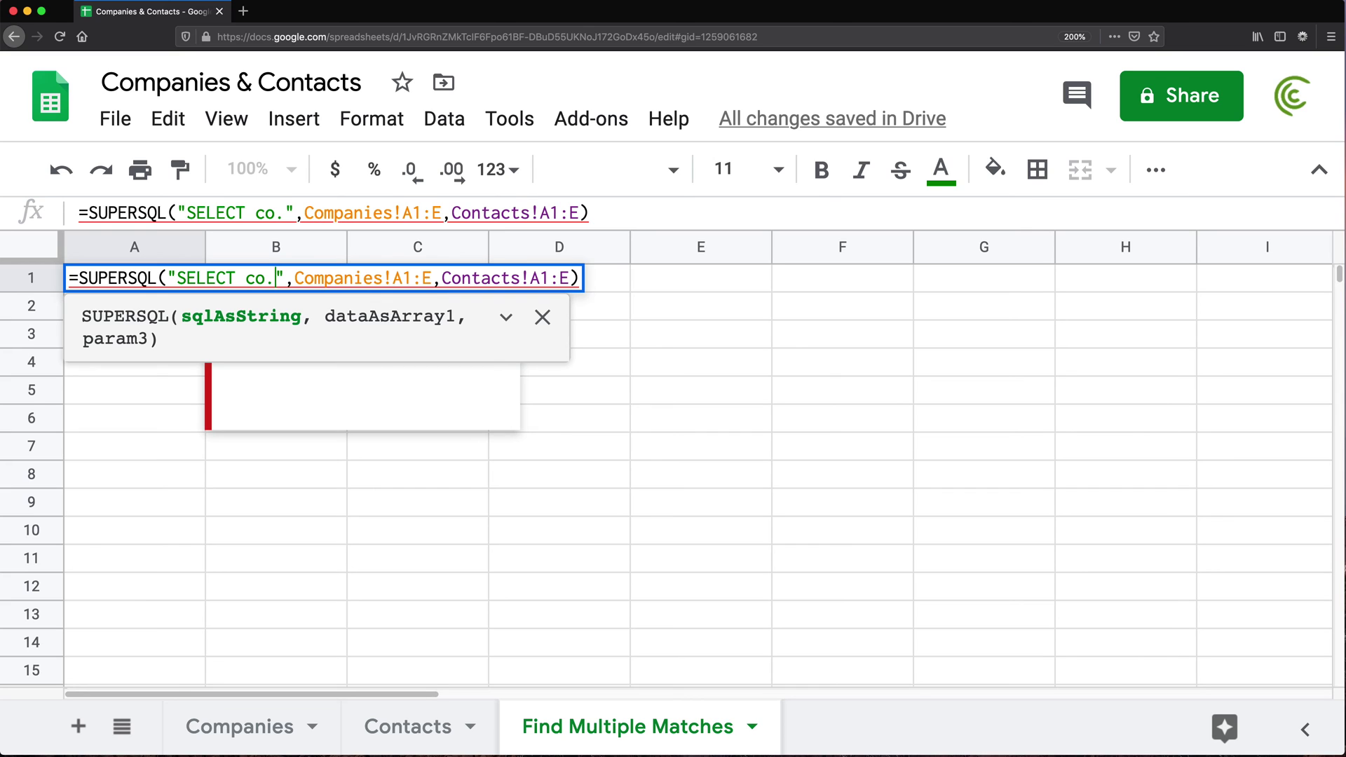
{"action": "type", "text": "*"}
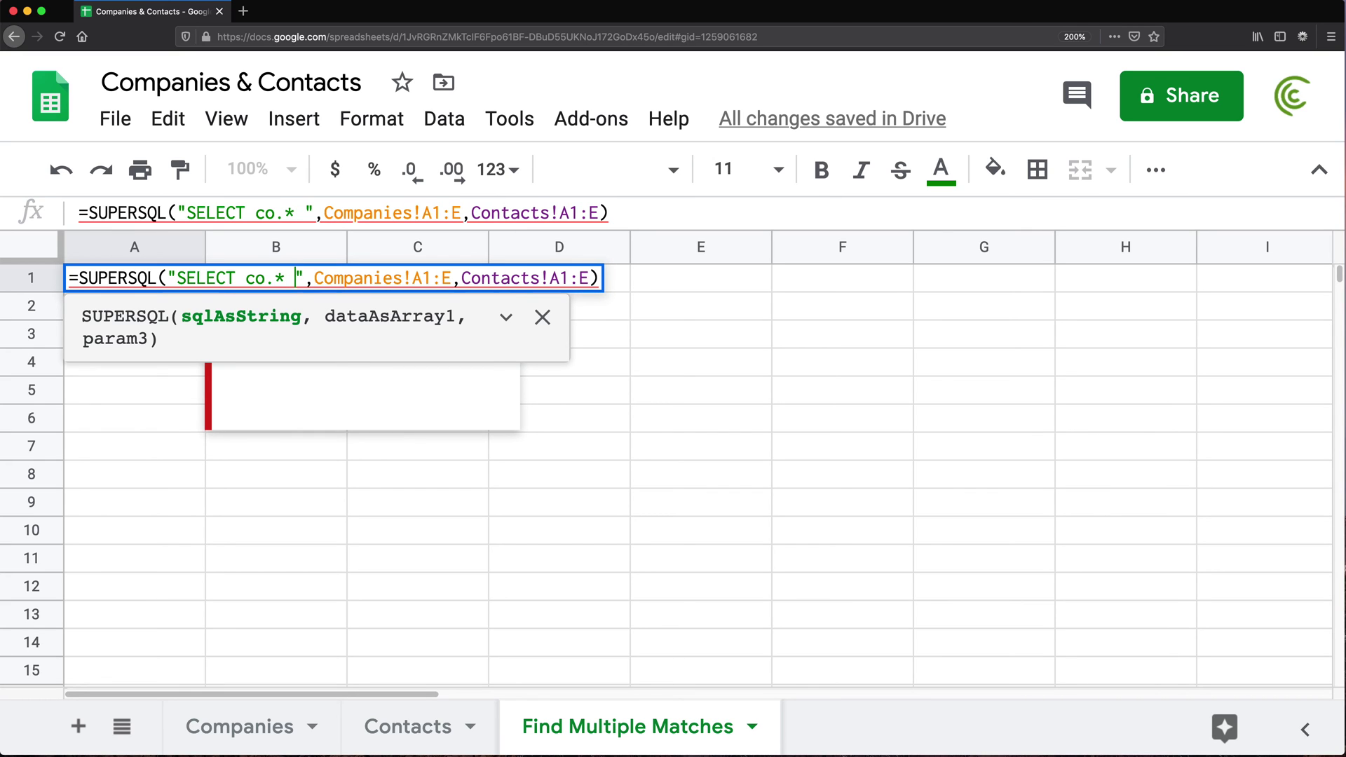
{"action": "key", "text": "BackSpace"}
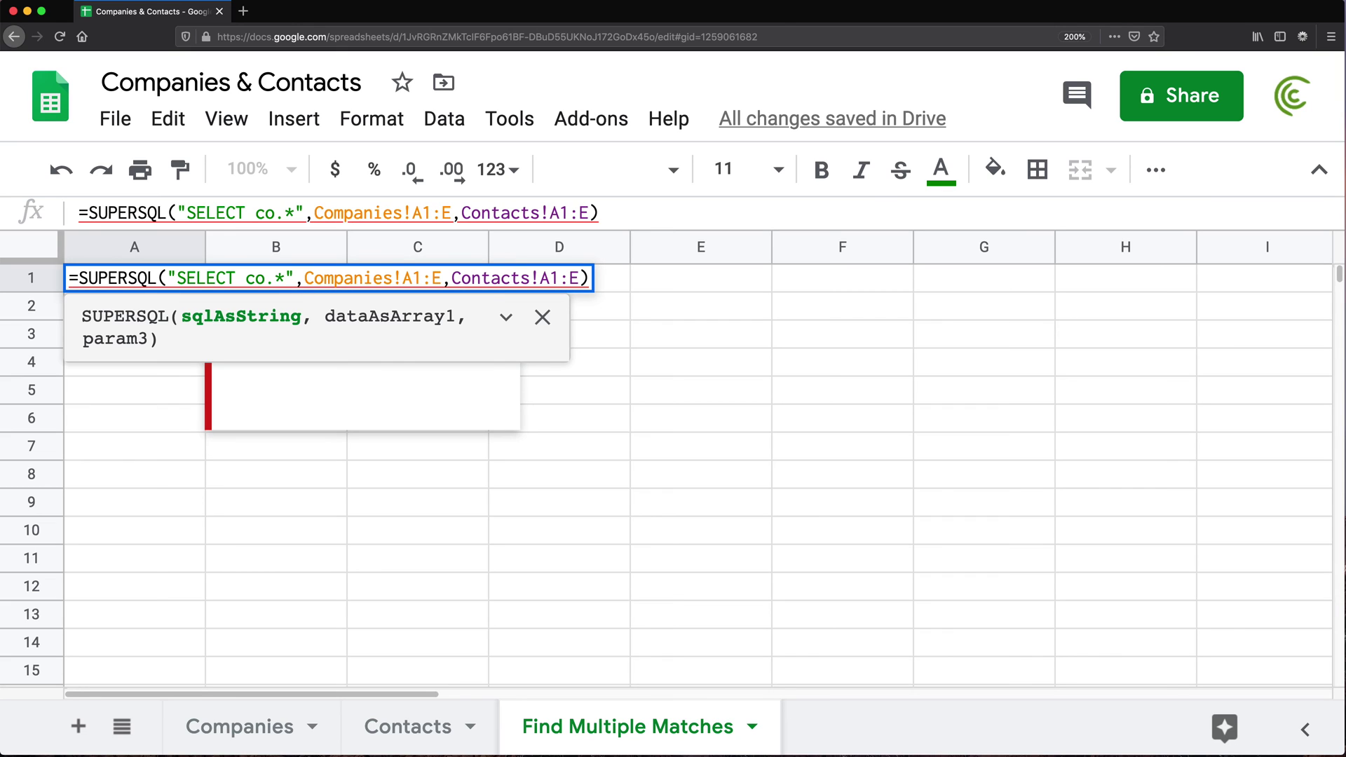
{"action": "type", "text": ","}
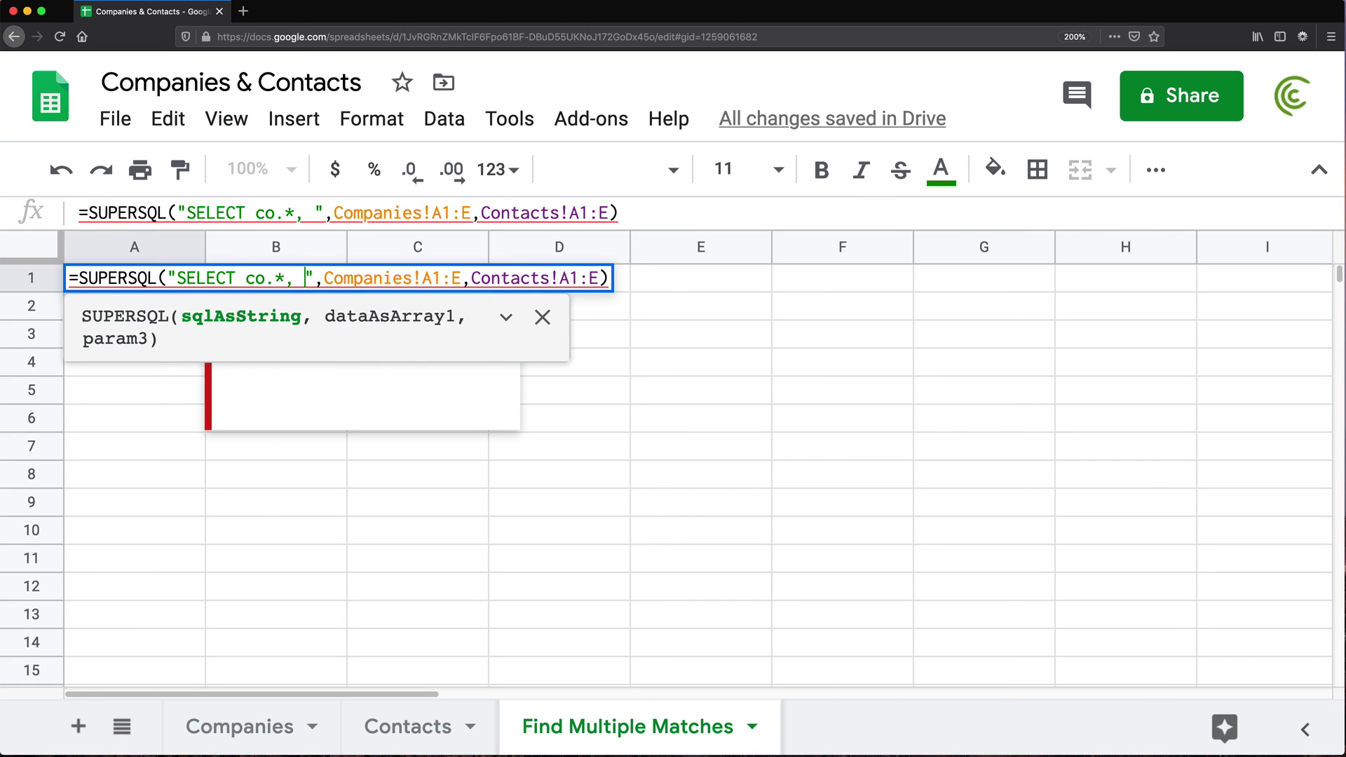
{"action": "type", "text": "ct"}
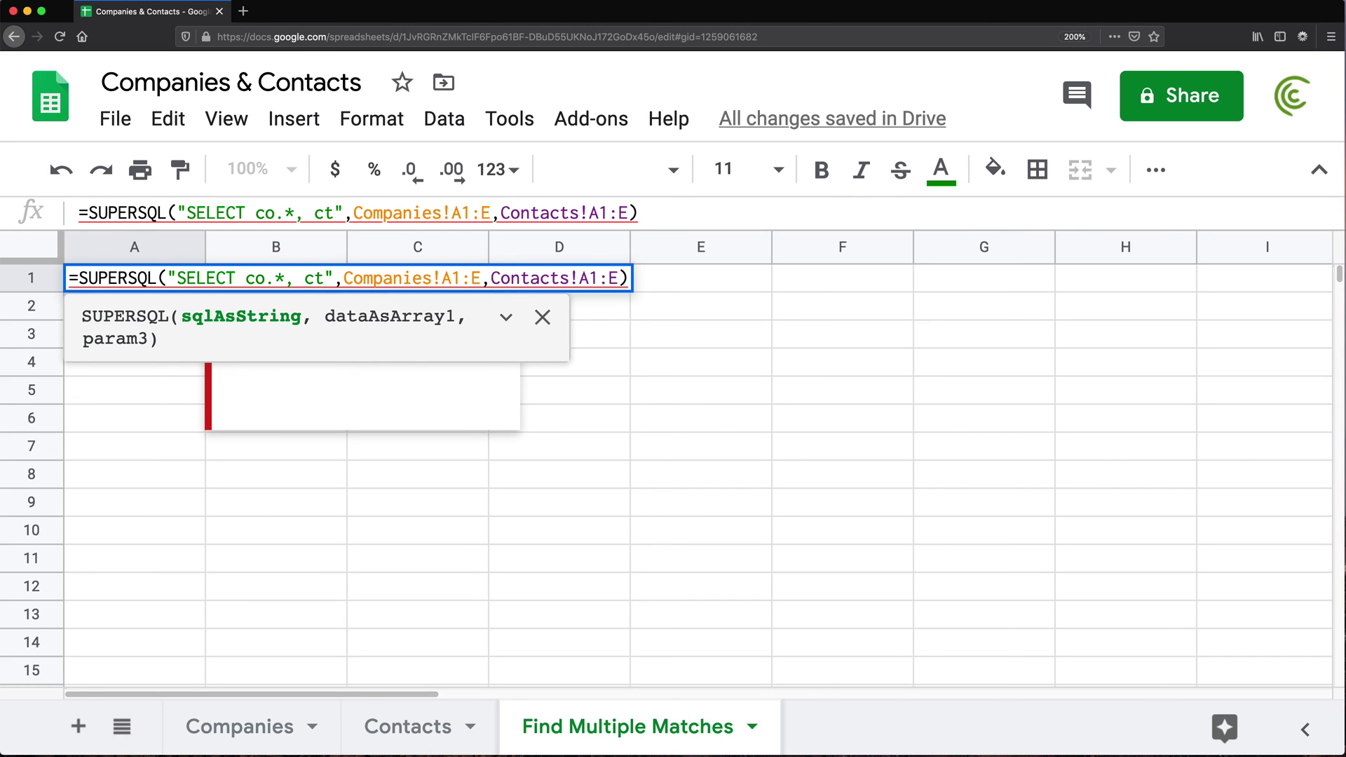
{"action": "type", "text": ".*"}
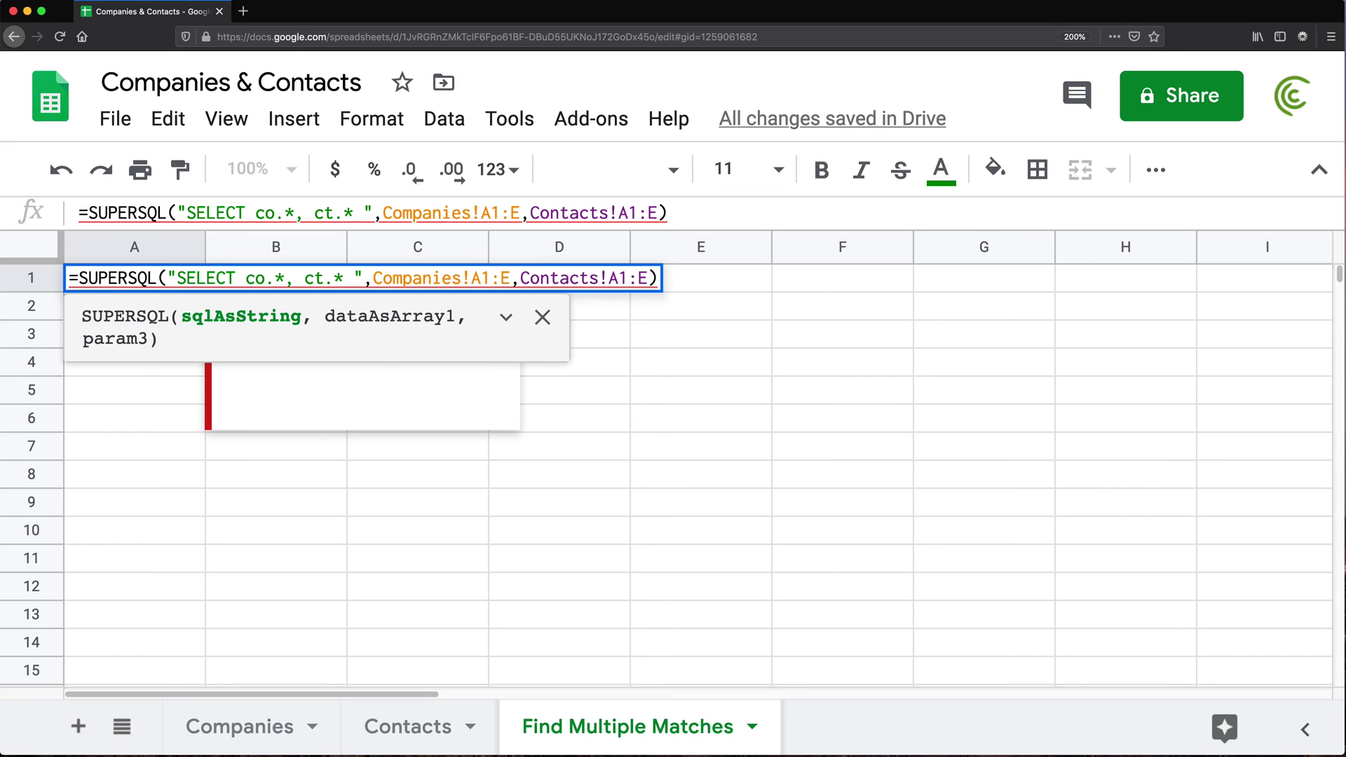
{"action": "type", "text": " FROM"}
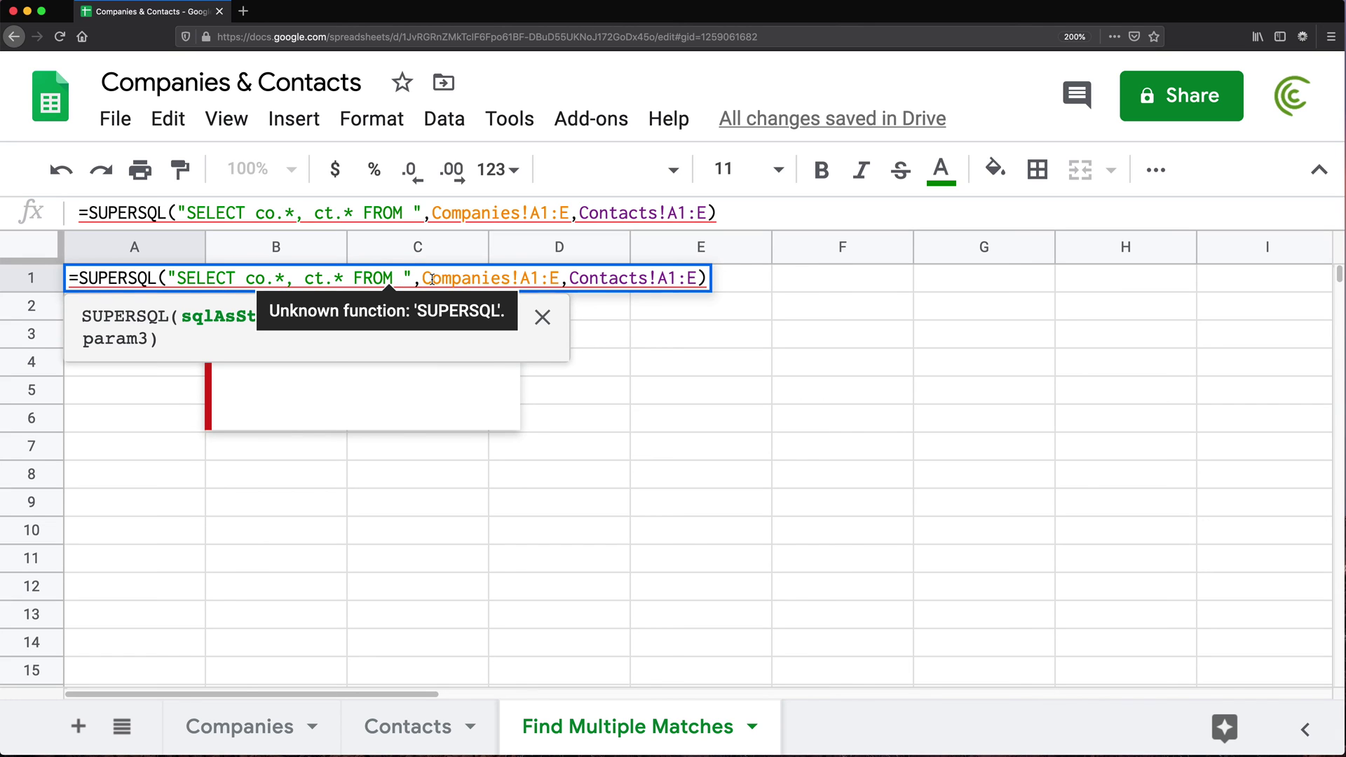
Add '? co' after FROM, aliasing the Companies range as co.
{"action": "left_click", "coordinate": [406, 278]}
{"action": "type", "text": "?"}
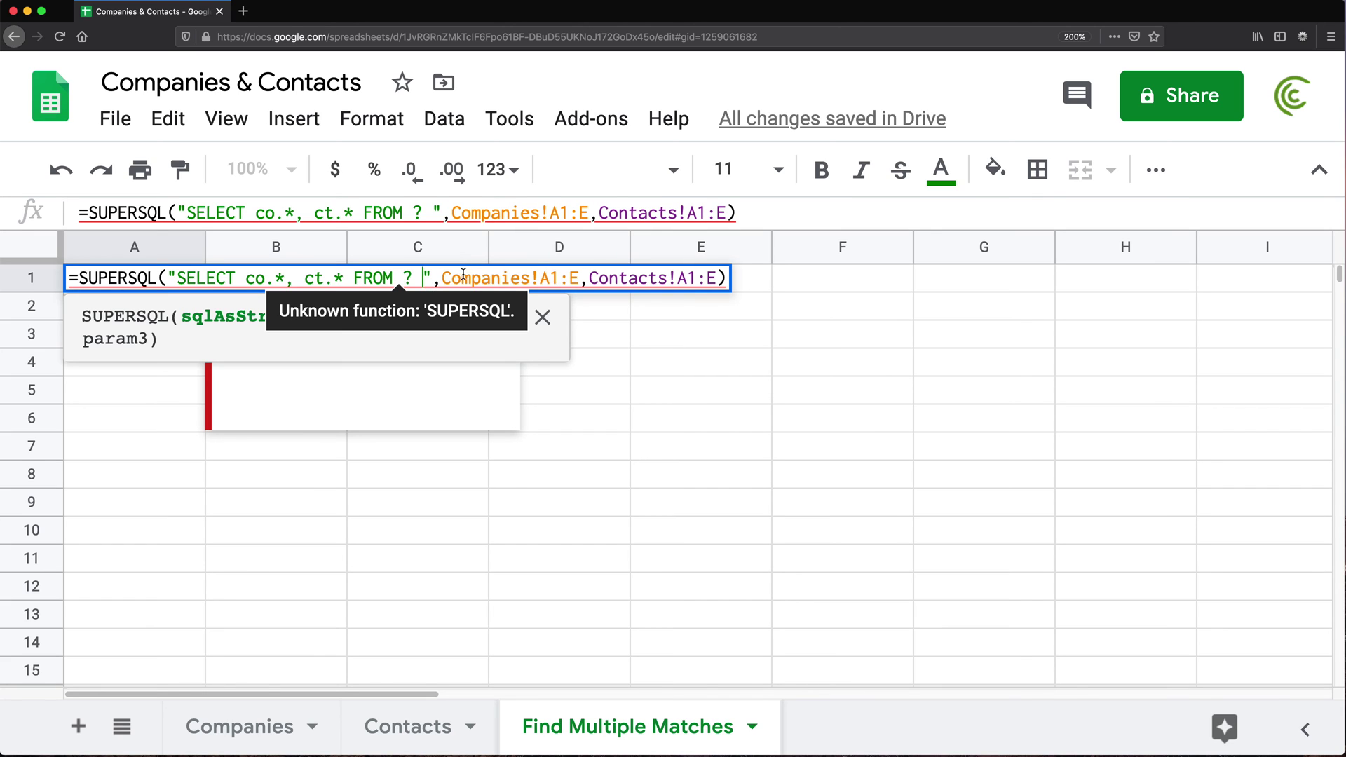
{"action": "left_click_drag", "start_coordinate": [441, 279], "coordinate": [581, 283]}
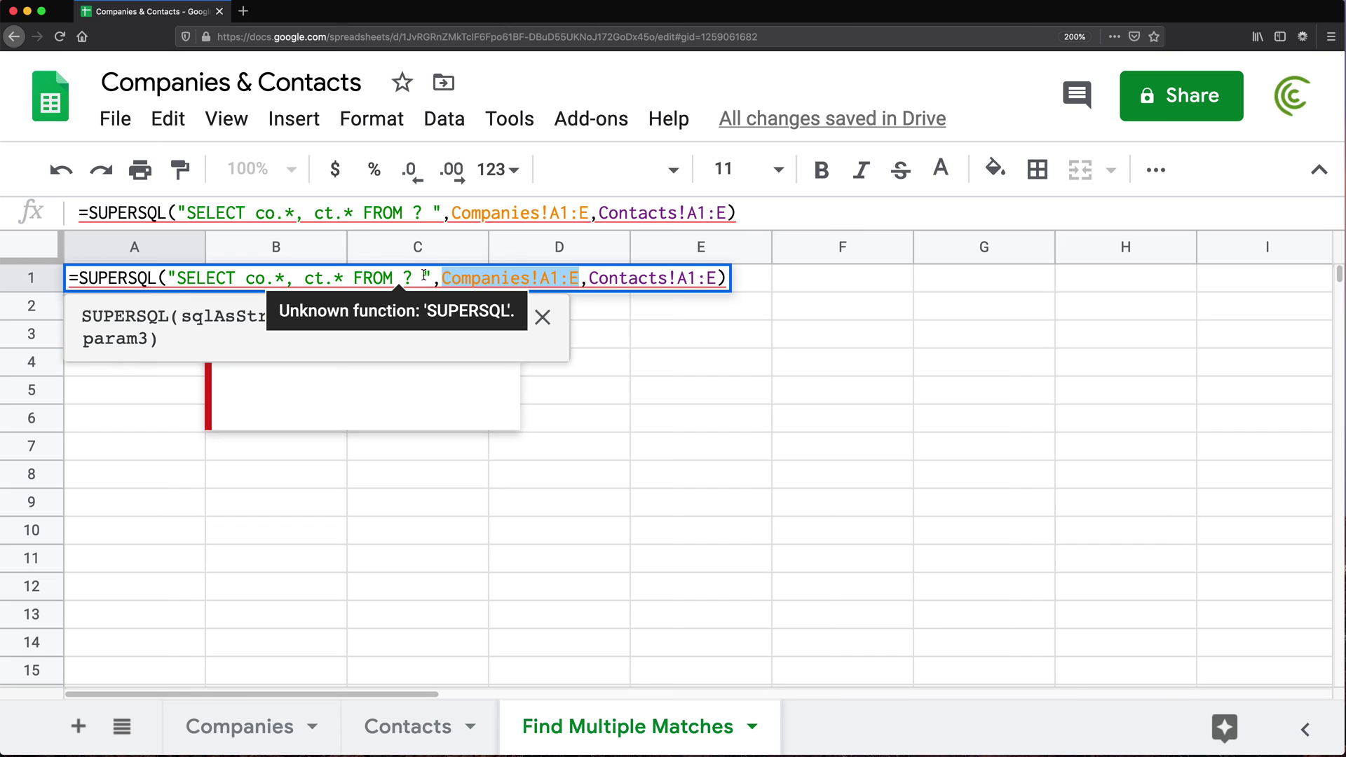
{"action": "left_click", "coordinate": [413, 279]}
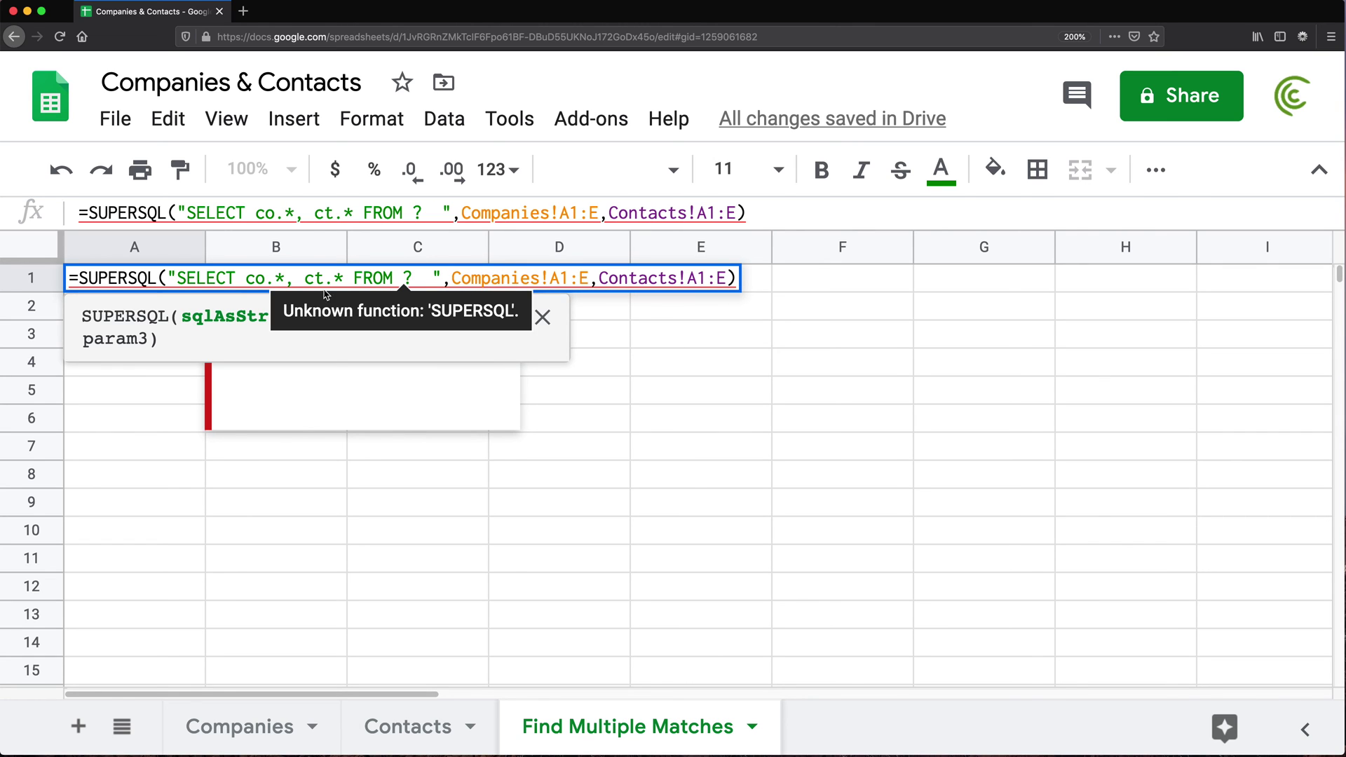
{"action": "type", "text": "co"}
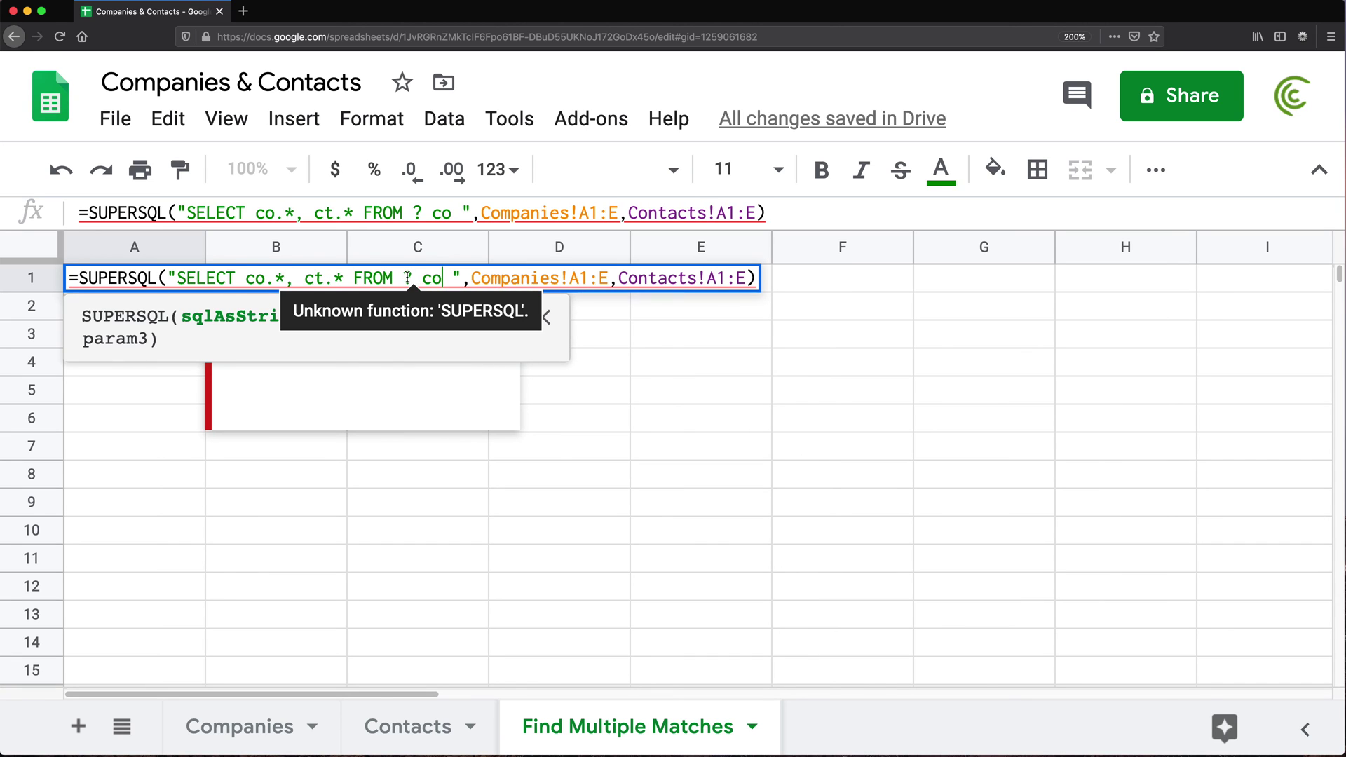
{"action": "left_click_drag", "start_coordinate": [473, 278], "coordinate": [608, 273]}
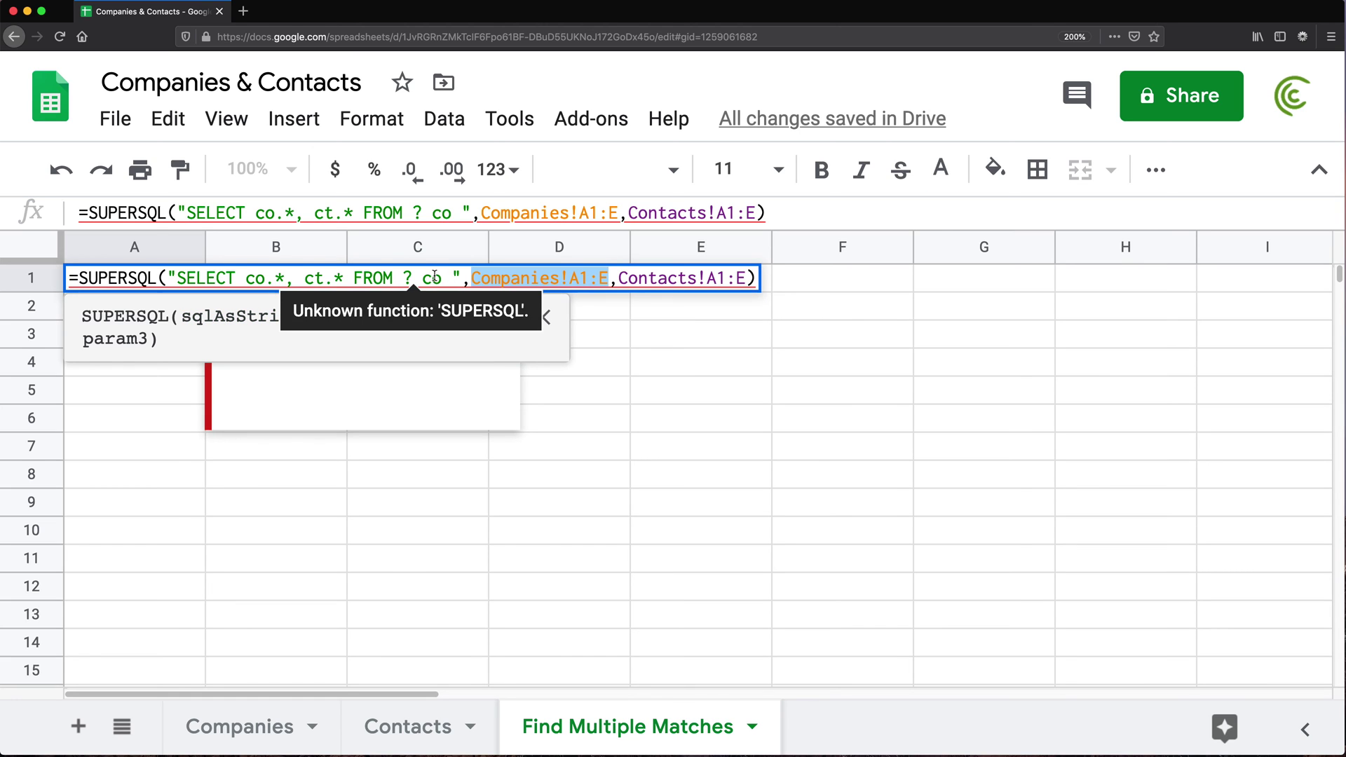
{"action": "left_click_drag", "start_coordinate": [461, 279], "coordinate": [254, 278]}
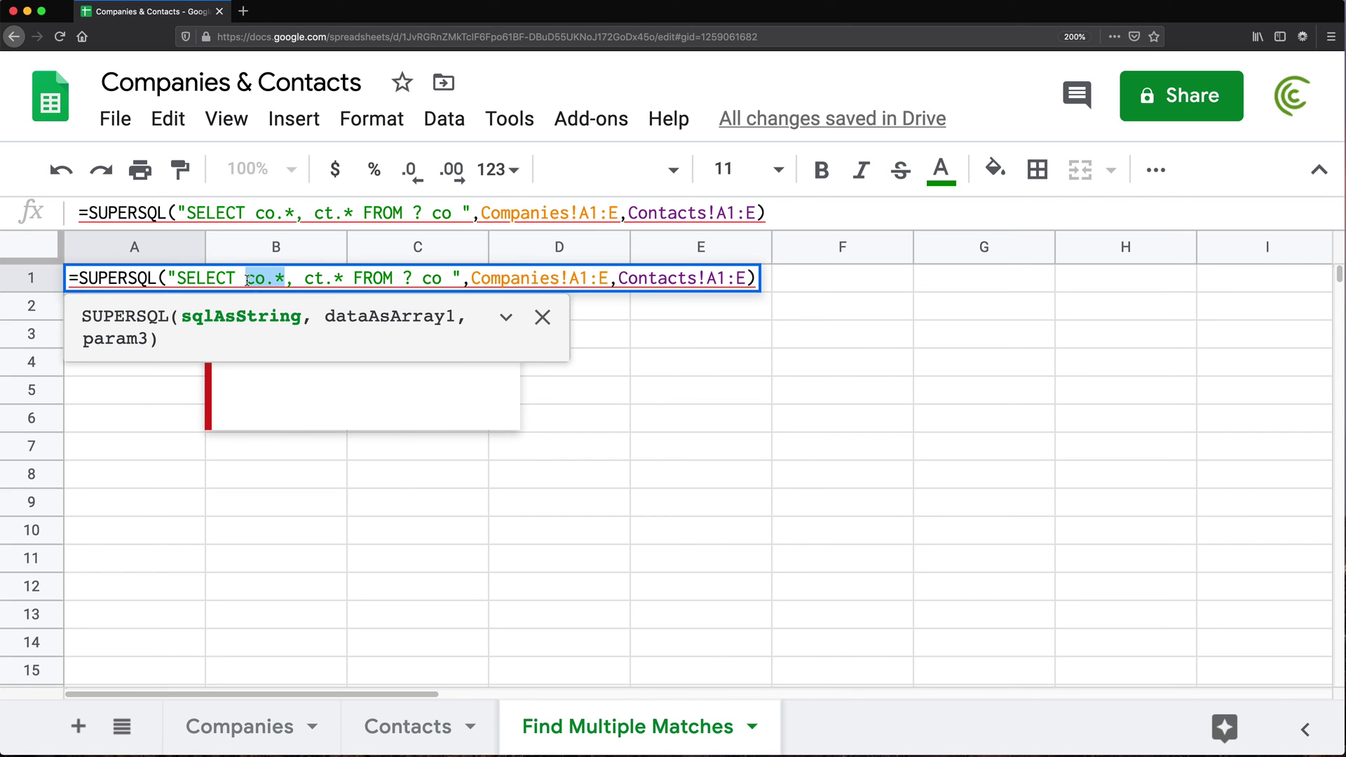
{"action": "left_click", "coordinate": [497, 279]}
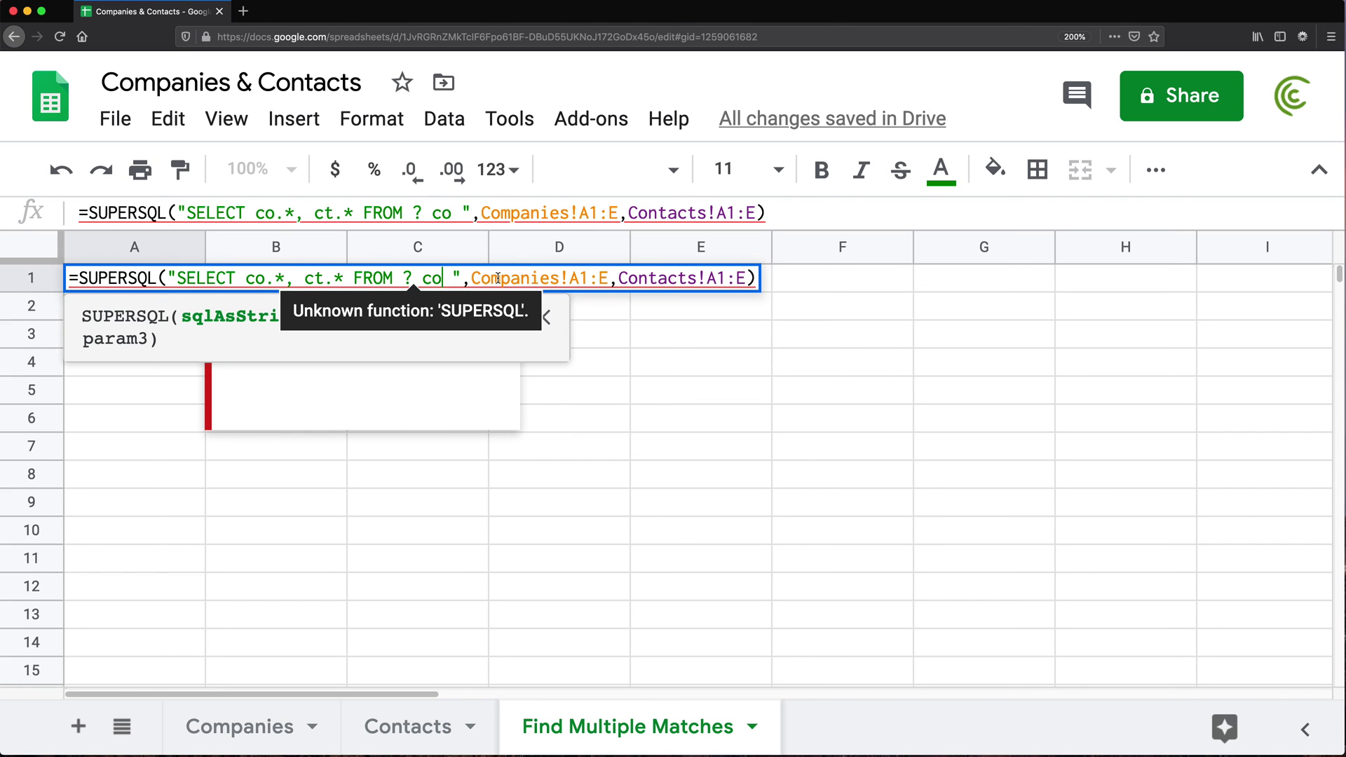
Append 'LEFT JOIN ? ct ON co.' to the query string.
{"action": "key", "text": "Left"}
{"action": "key", "text": "Left"}
{"action": "key", "text": "Left"}
{"action": "key", "text": "Left"}
{"action": "type", "text": "EL "}
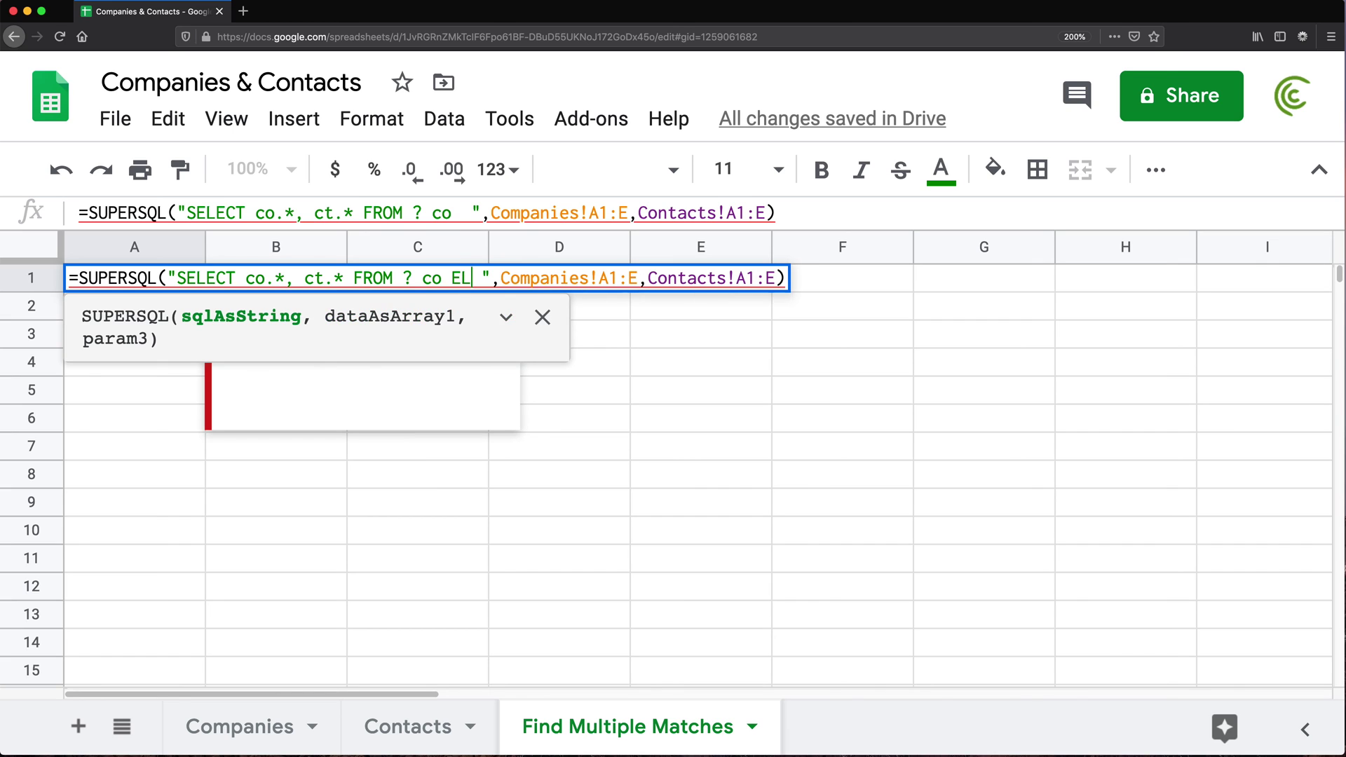
{"action": "type", "text": "FT JOIN"}
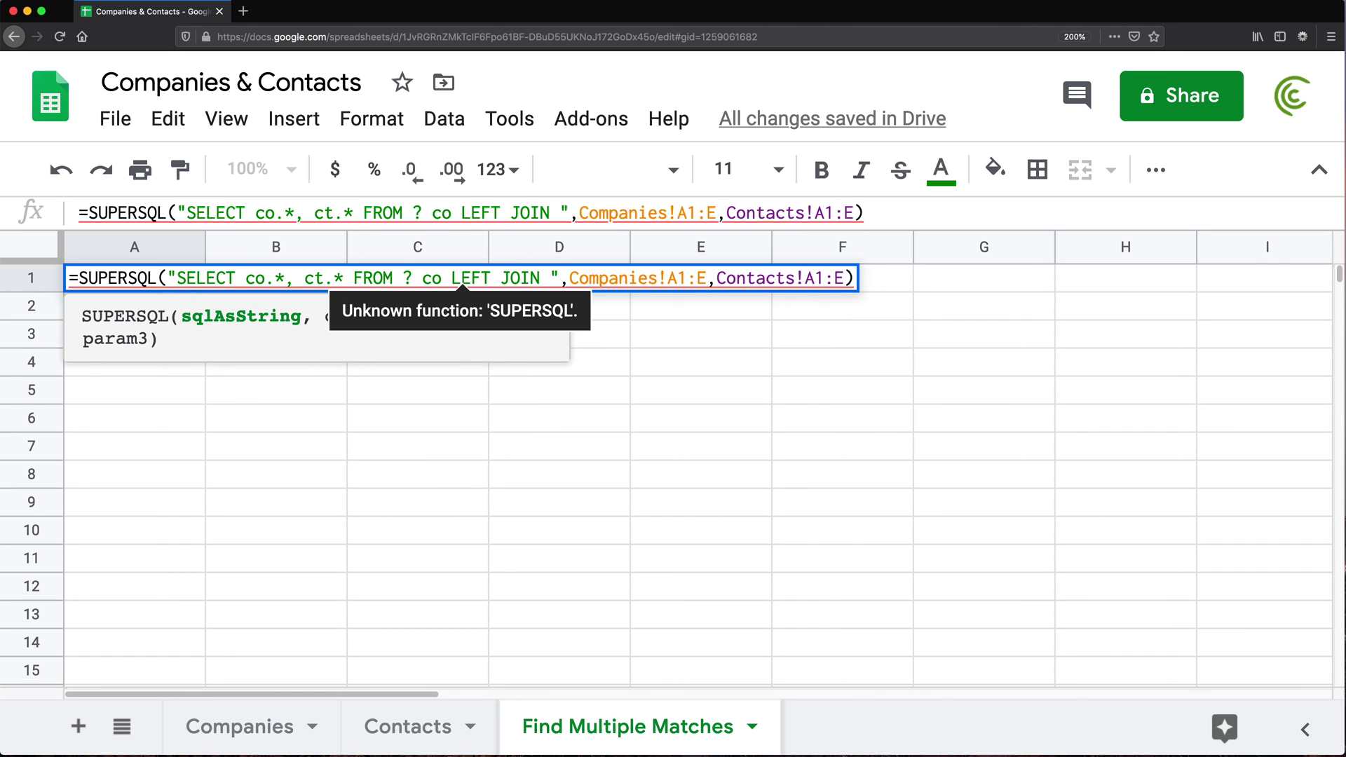
{"action": "key", "text": "Left"}
{"action": "type", "text": "?"}
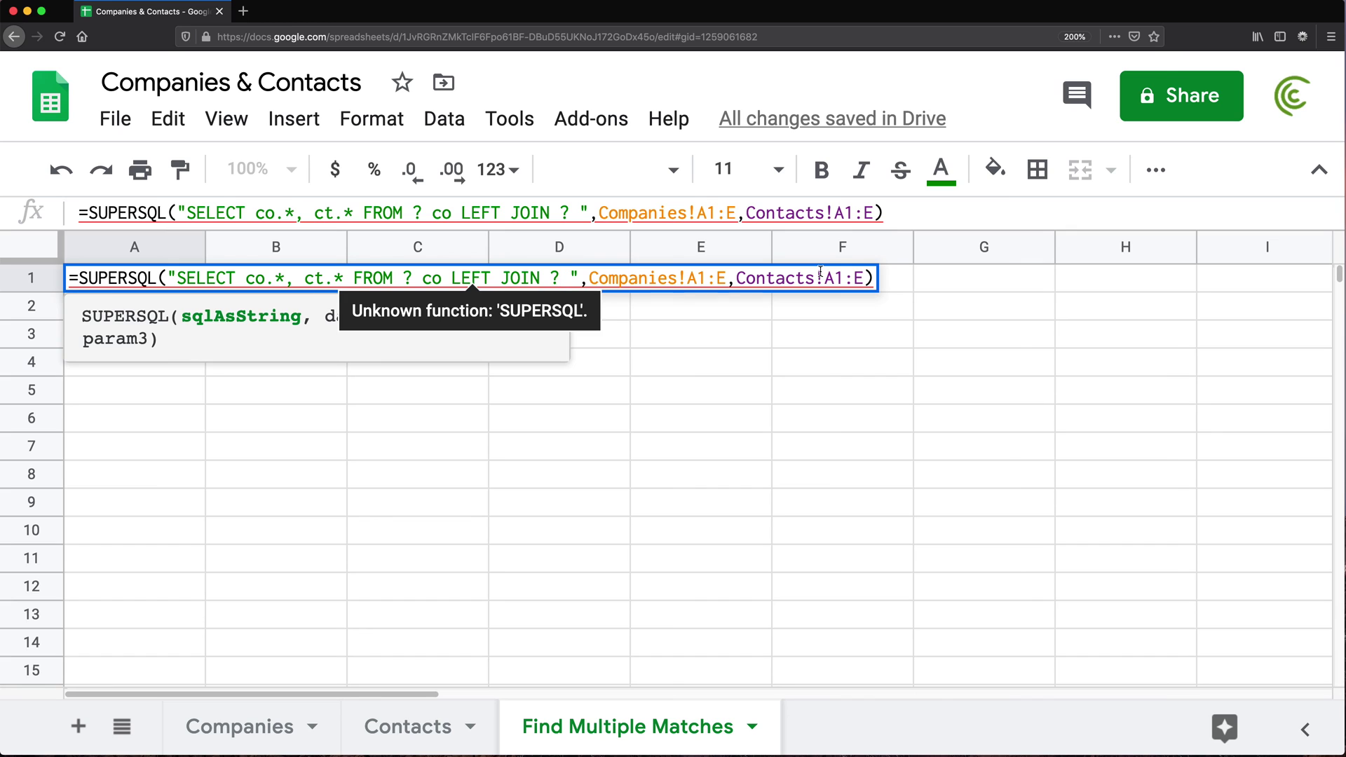
{"action": "type", "text": "ct"}
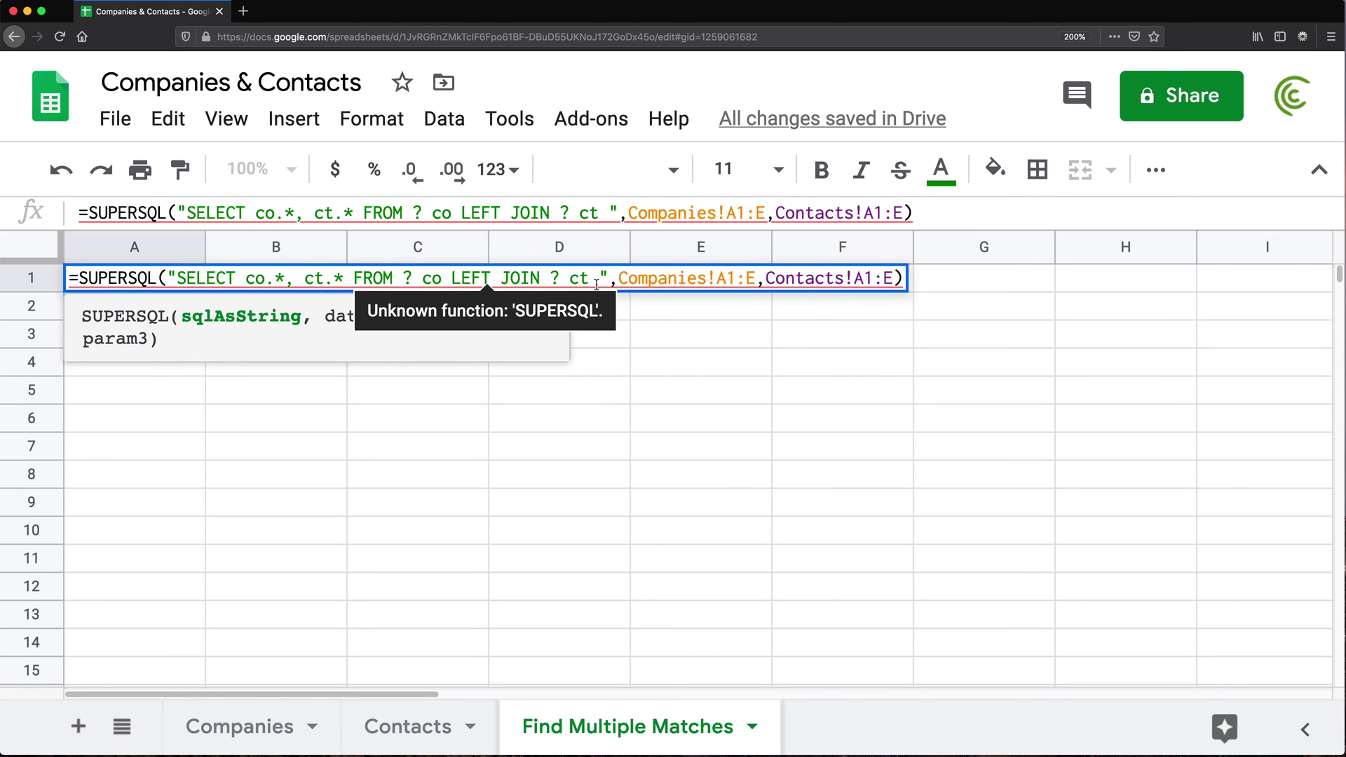
{"action": "type", "text": " ON"}
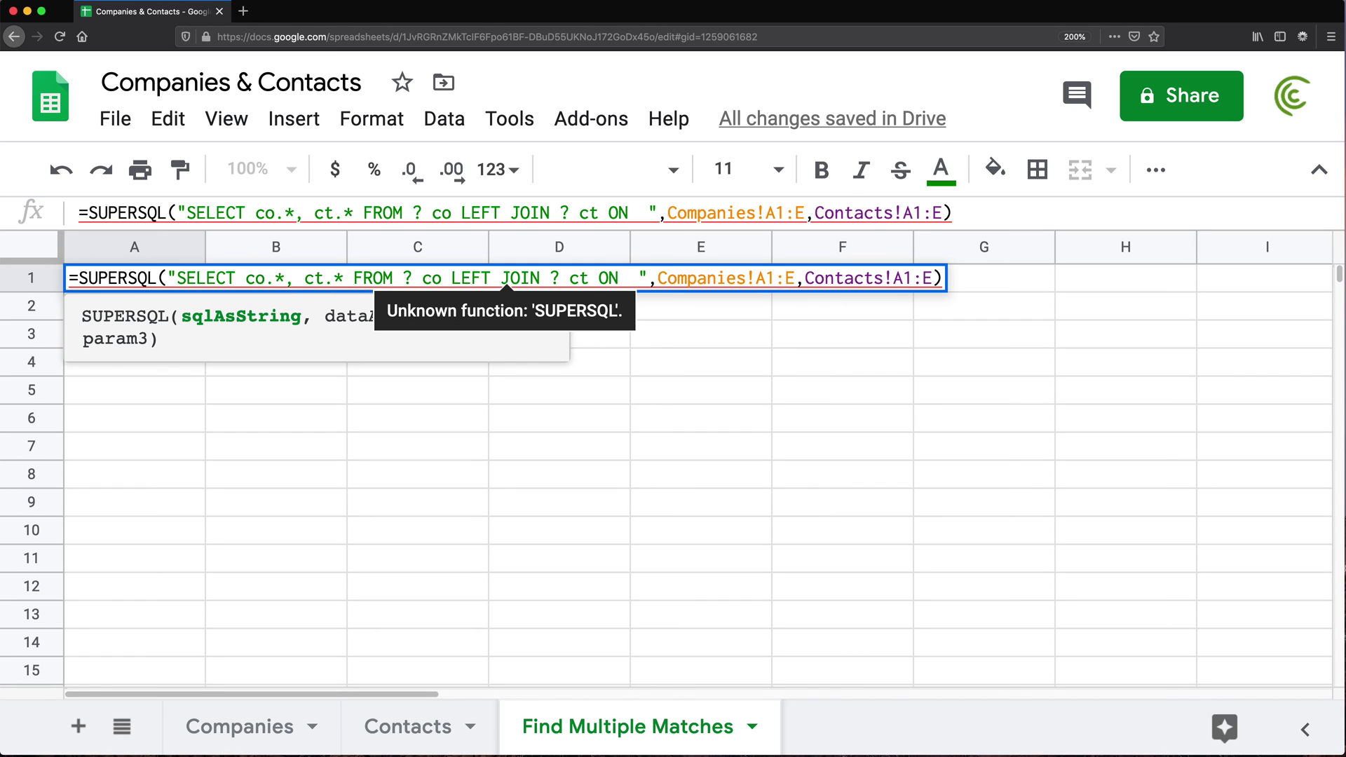
{"action": "type", "text": " co"}
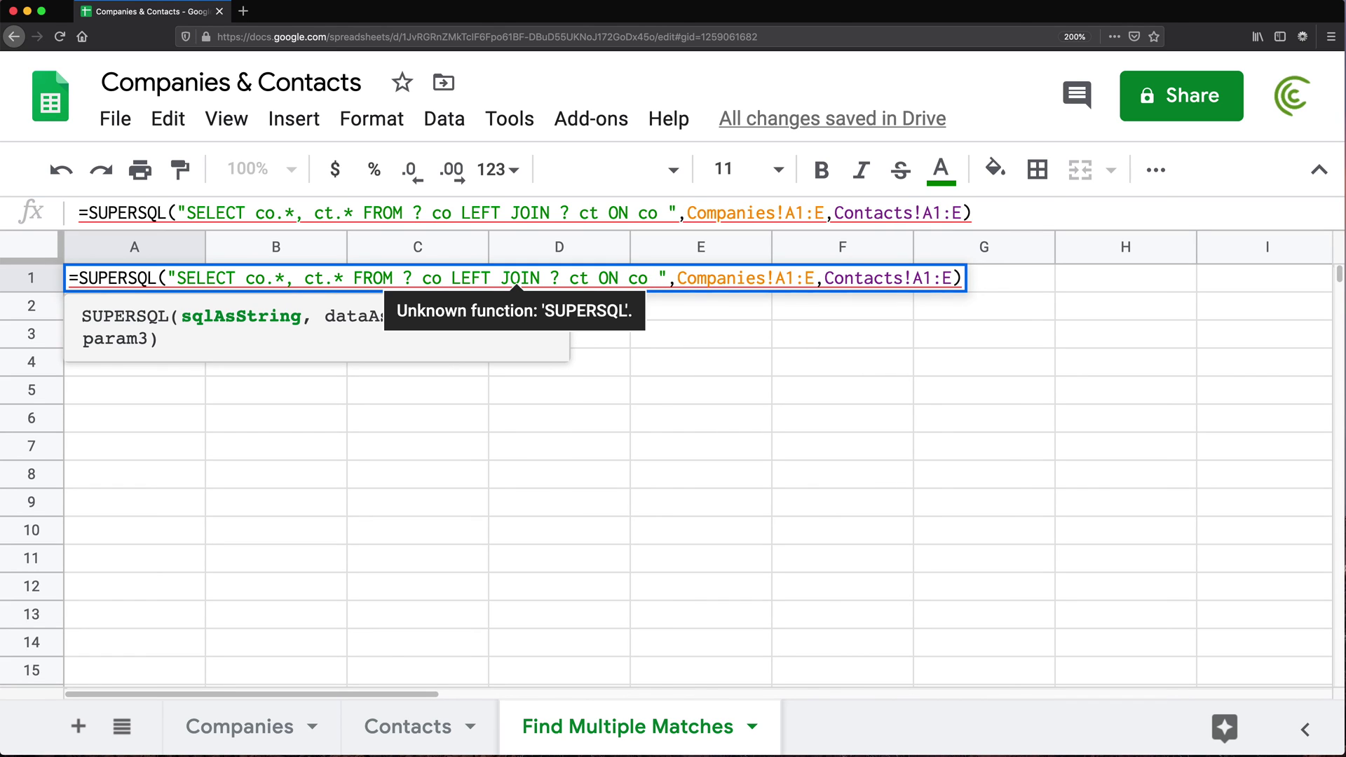
{"action": "type", "text": "."}
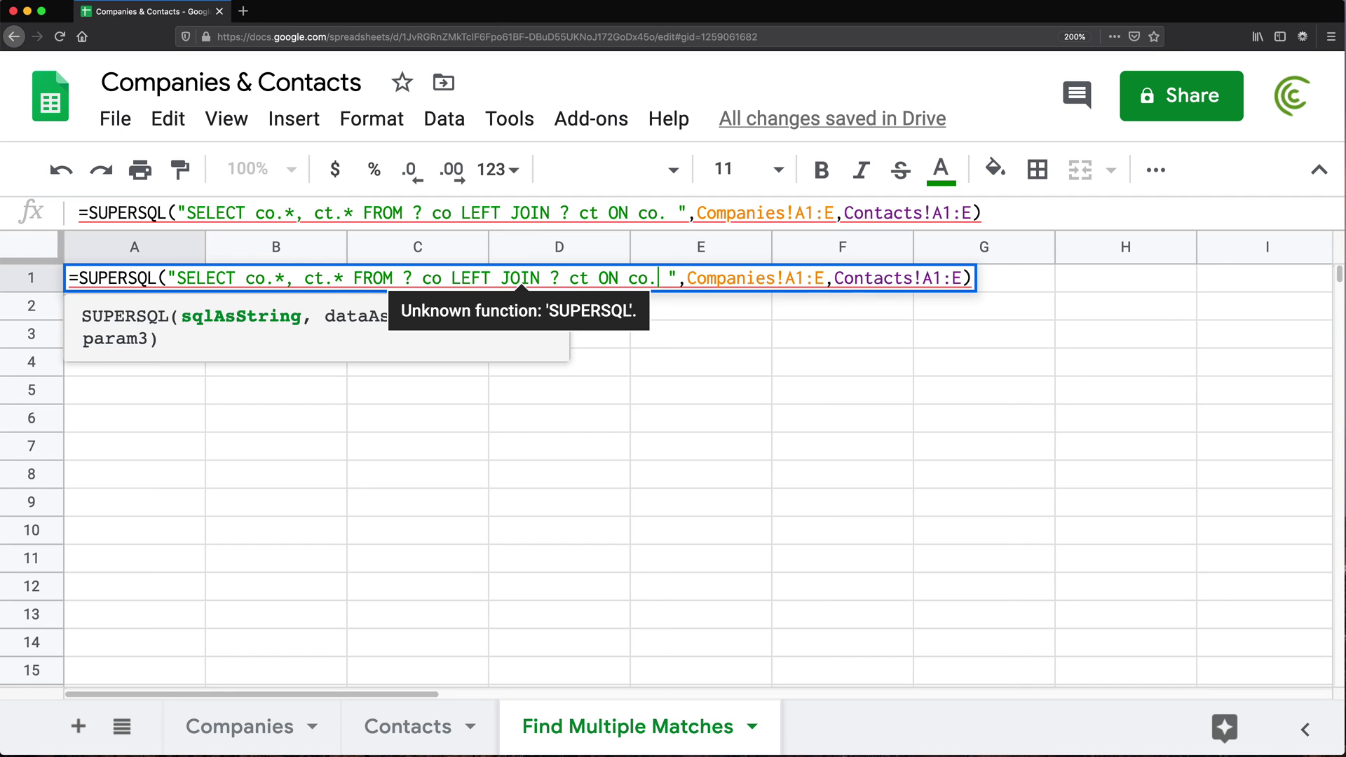
Check the Companies and Contacts columns, then reopen A1's formula on Find Multiple Matches.
{"action": "left_click", "coordinate": [186, 705]}
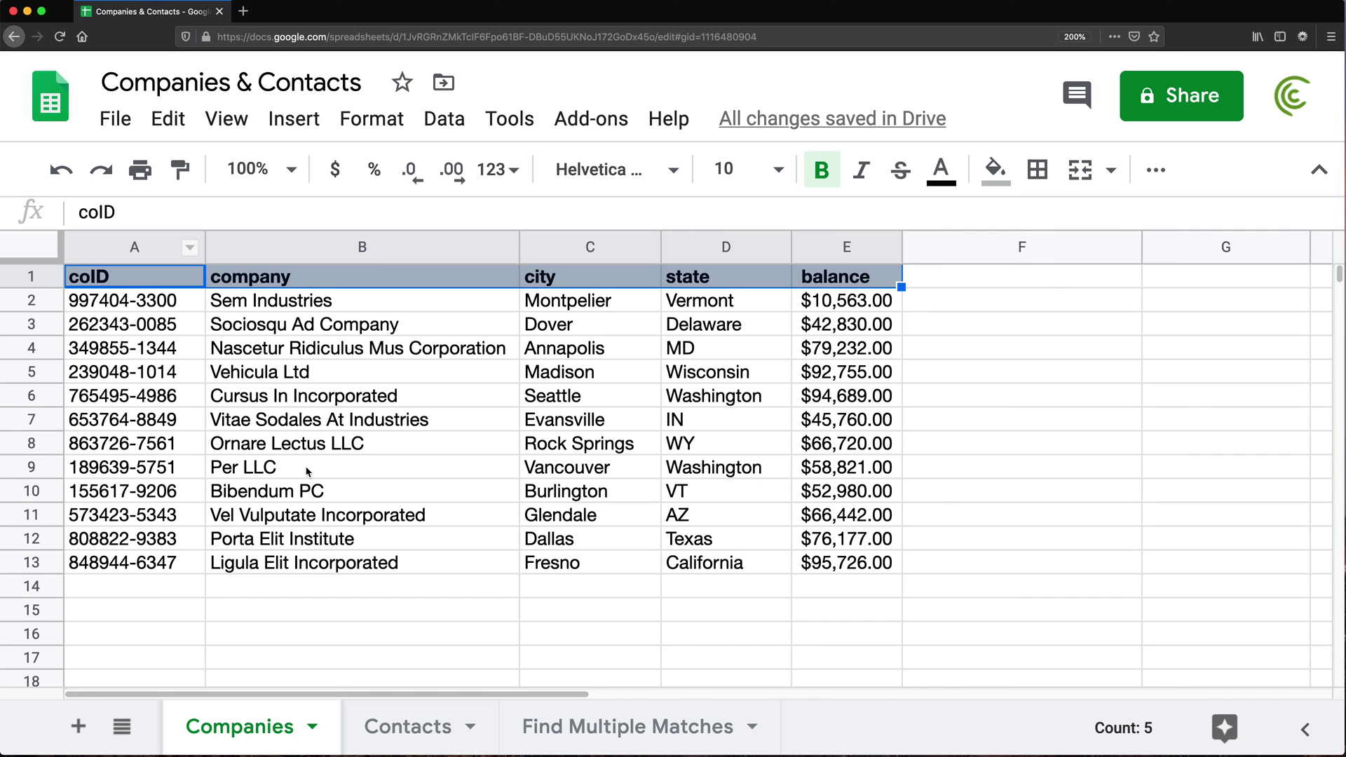
{"action": "left_click", "coordinate": [413, 722]}
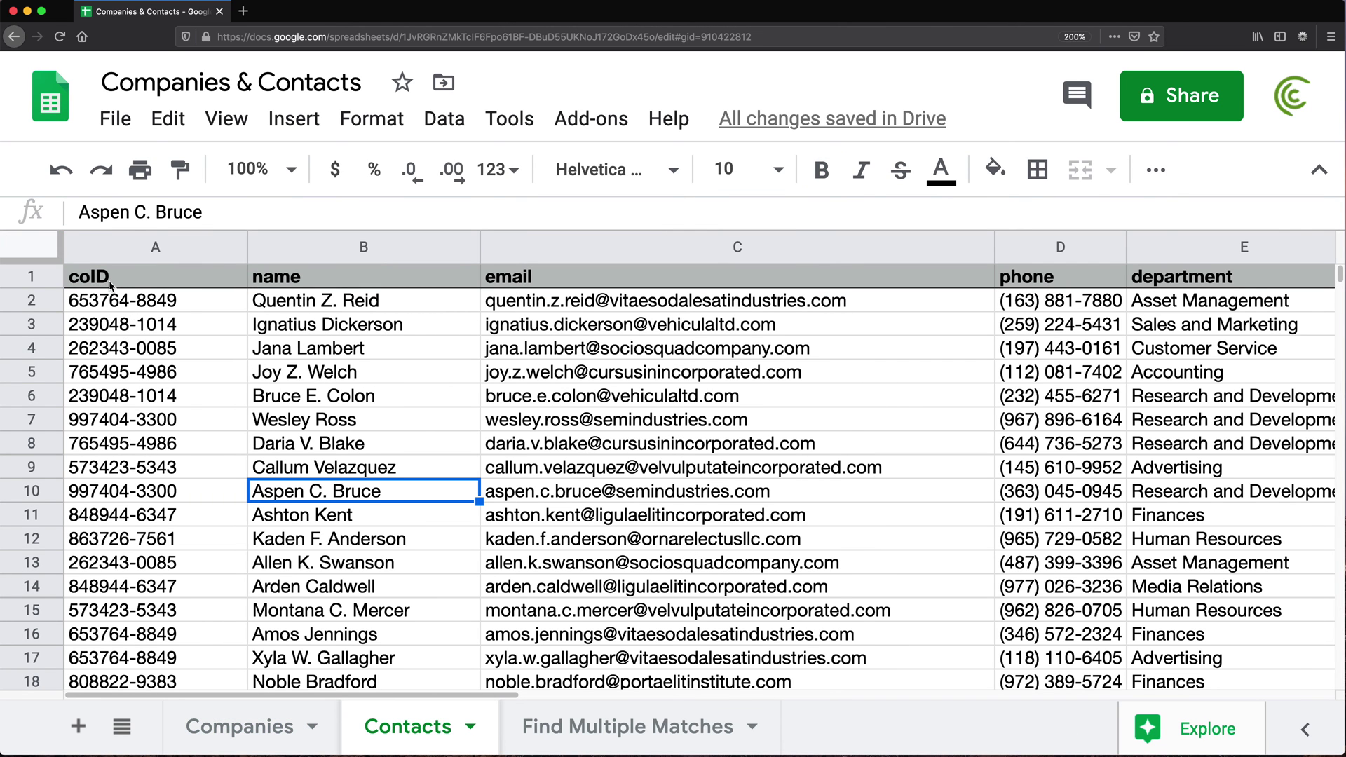
{"action": "left_click", "coordinate": [278, 729]}
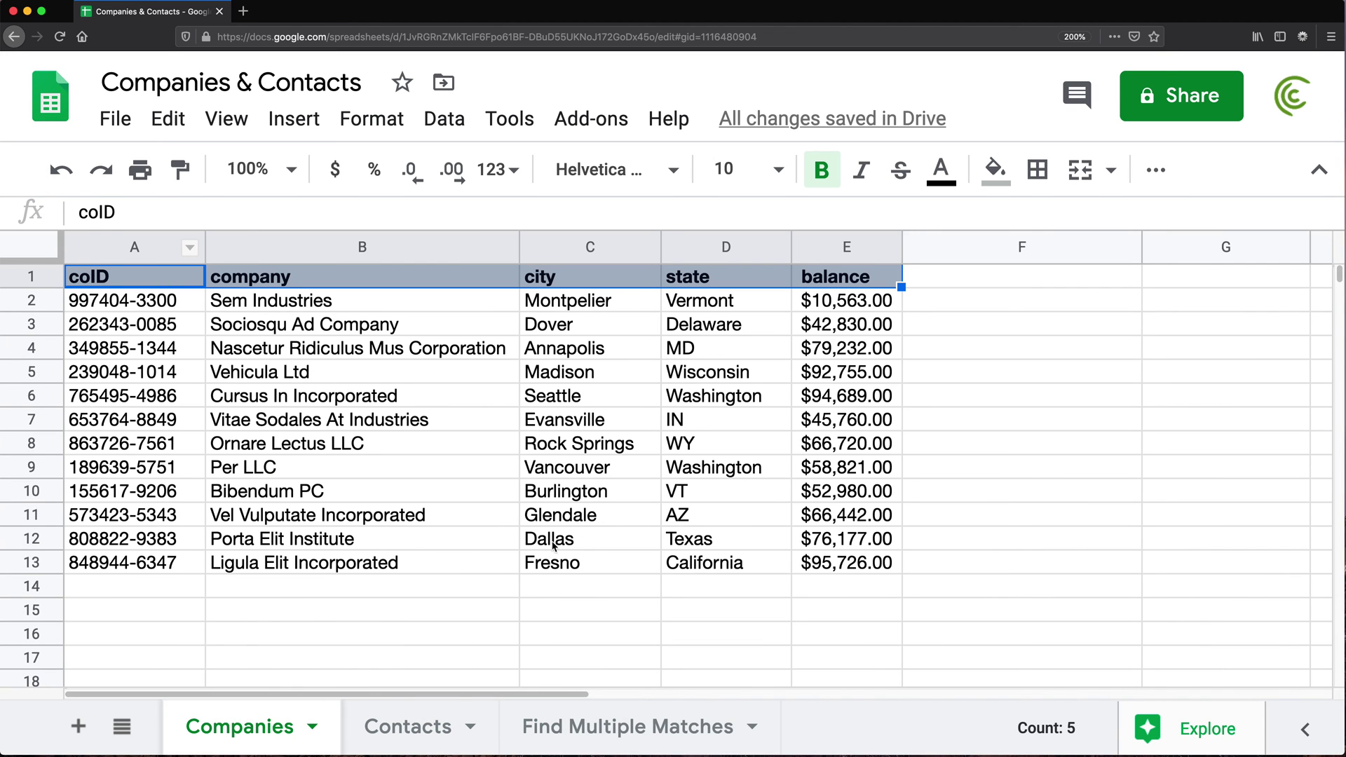
{"action": "left_click", "coordinate": [641, 724]}
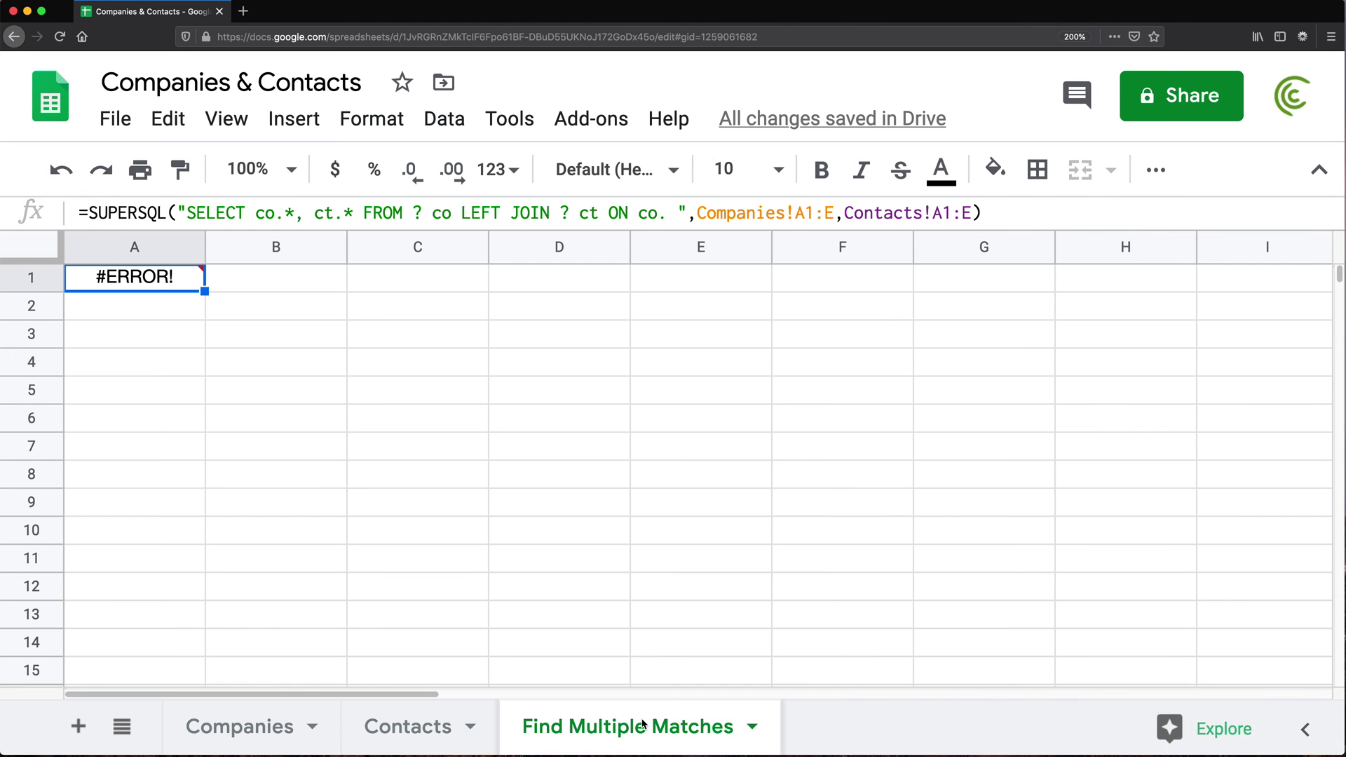
{"action": "double_click", "coordinate": [144, 279]}
Finish the join with 'coID = ct.coID', remove the trailing space, and enter the formula.
{"action": "left_click", "coordinate": [658, 278]}
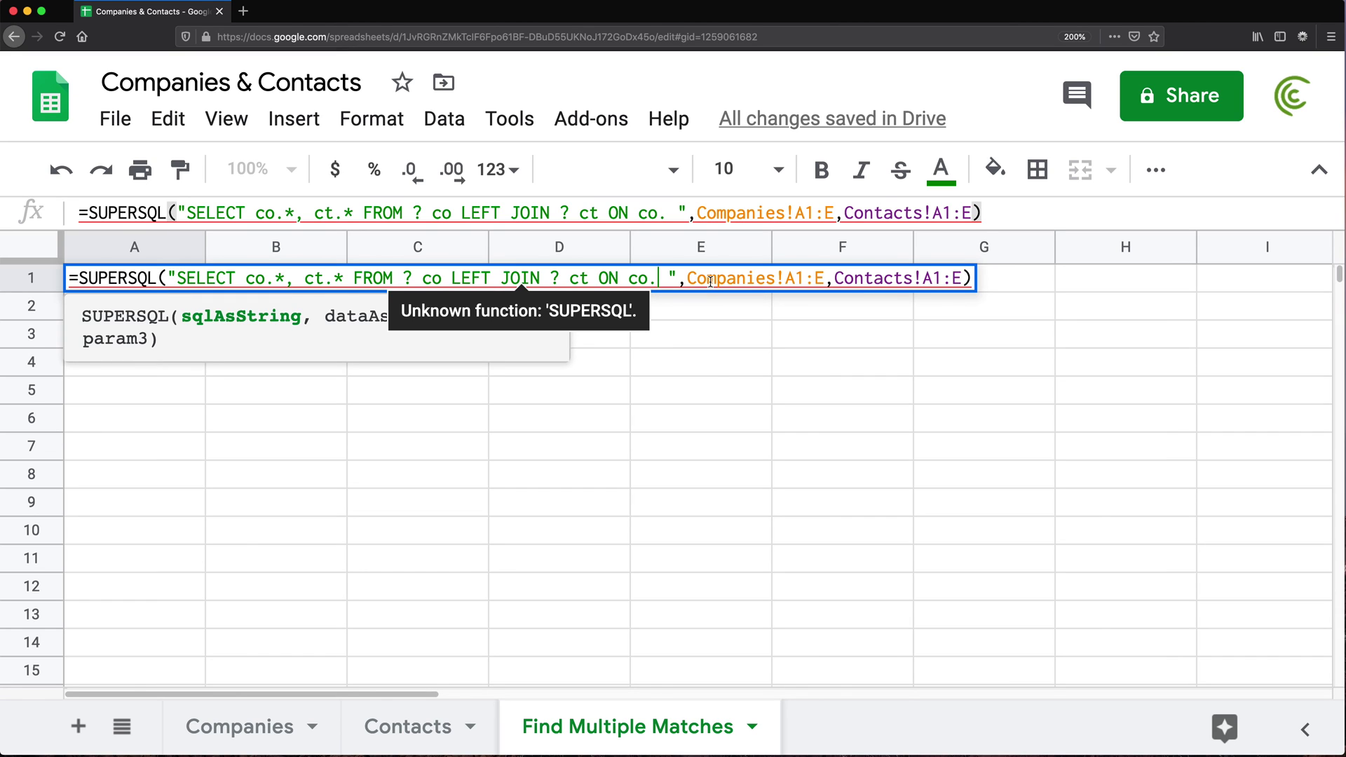
{"action": "type", "text": "coID"}
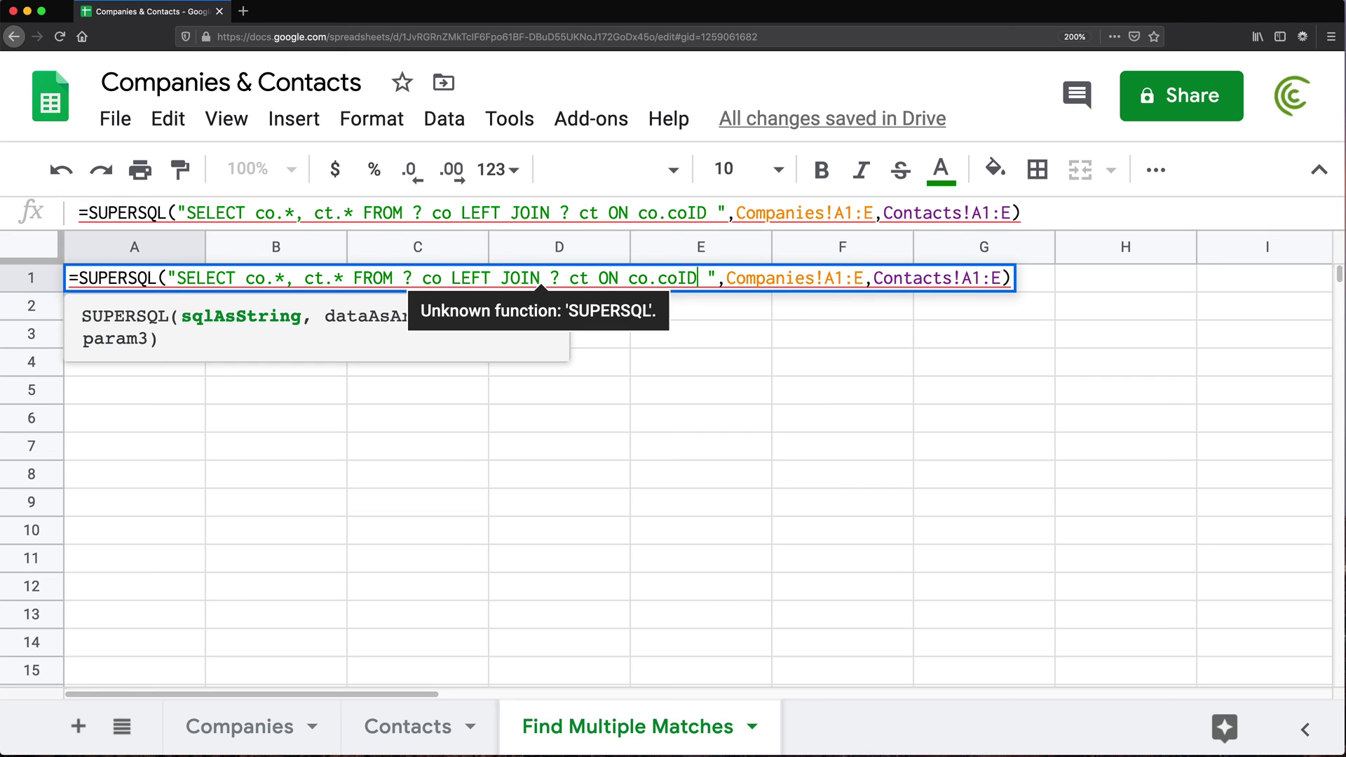
{"action": "type", "text": " =  "}
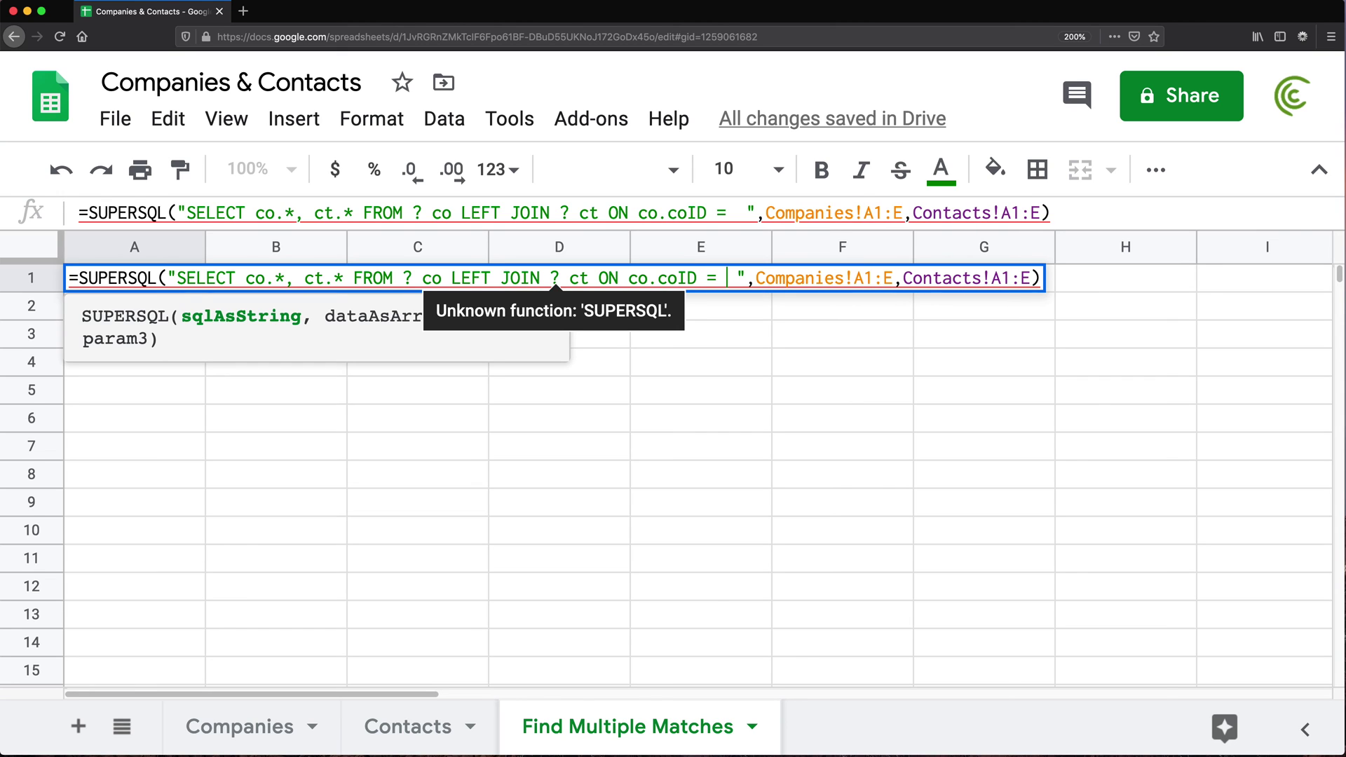
{"action": "type", "text": "ct"}
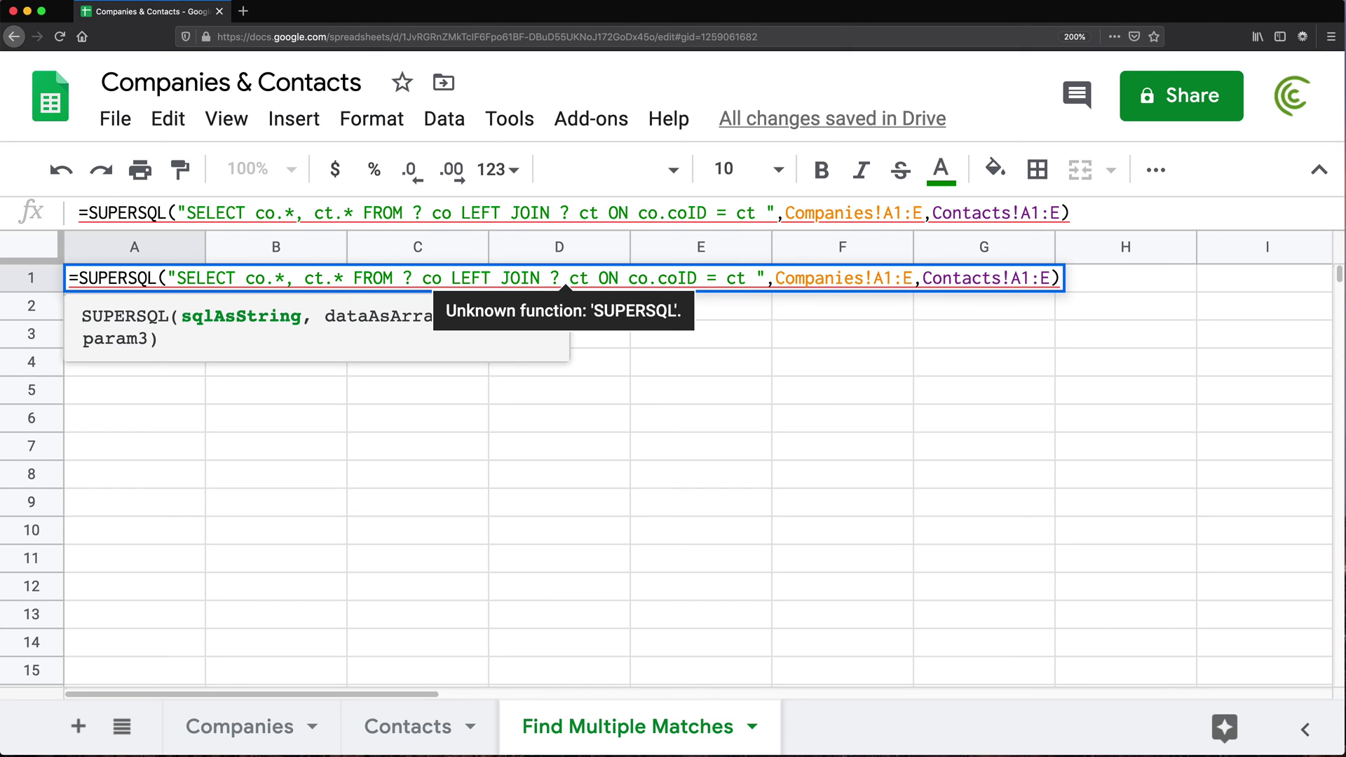
{"action": "type", "text": "."}
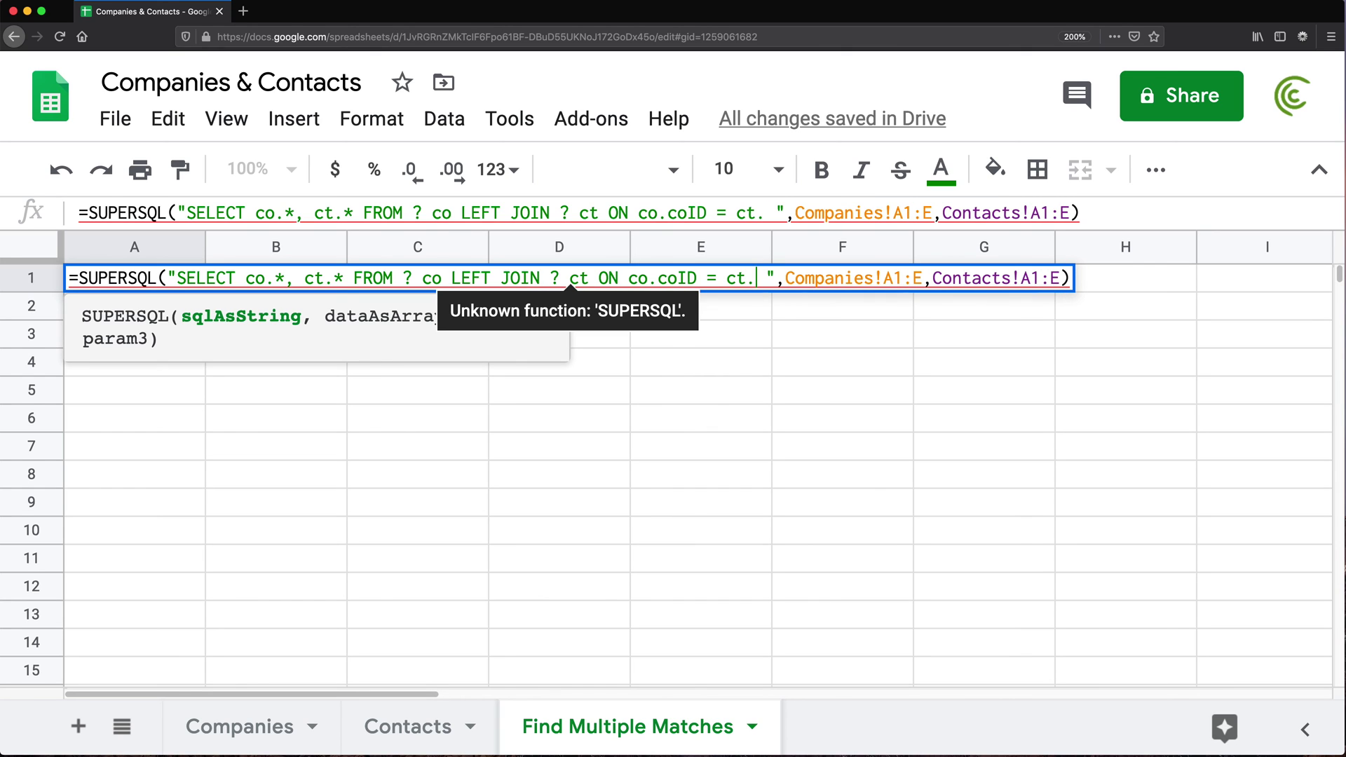
{"action": "type", "text": "coID"}
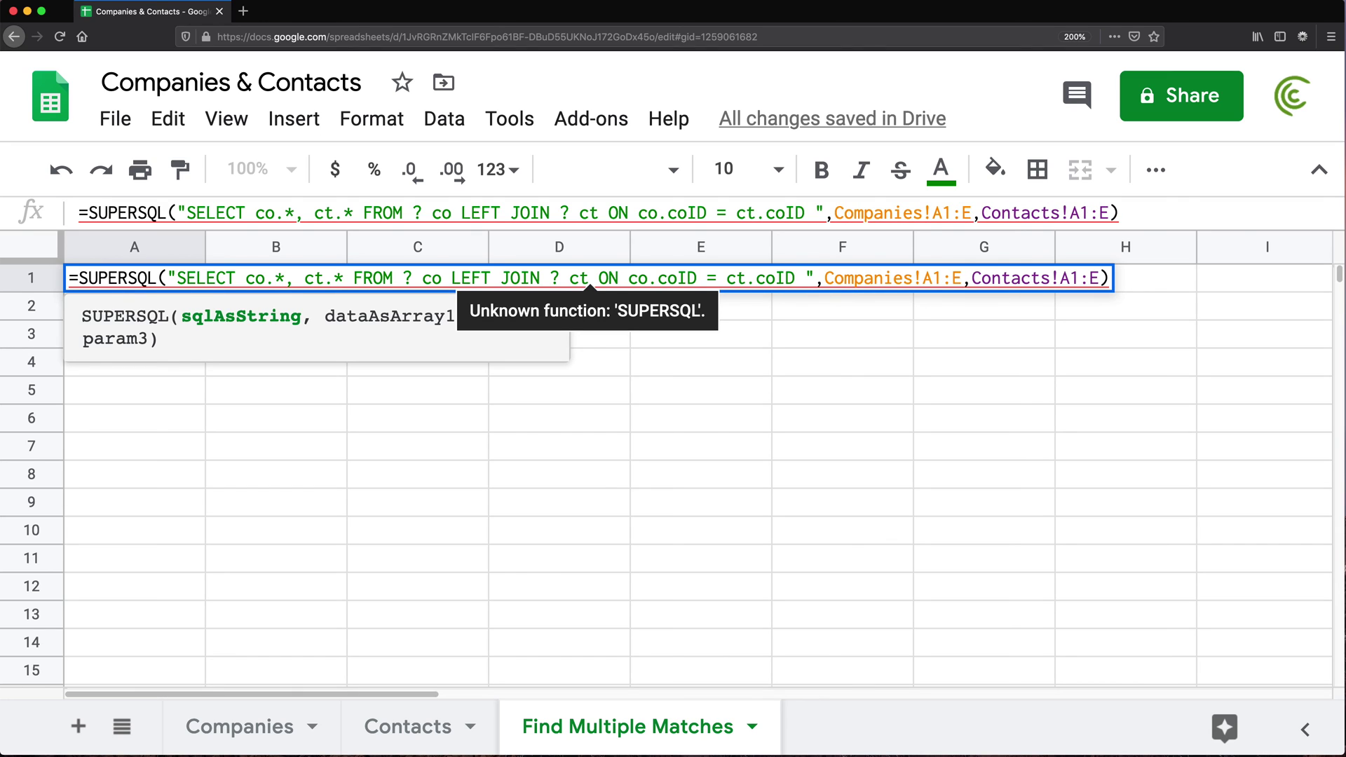
{"action": "triple_click", "coordinate": [792, 278]}
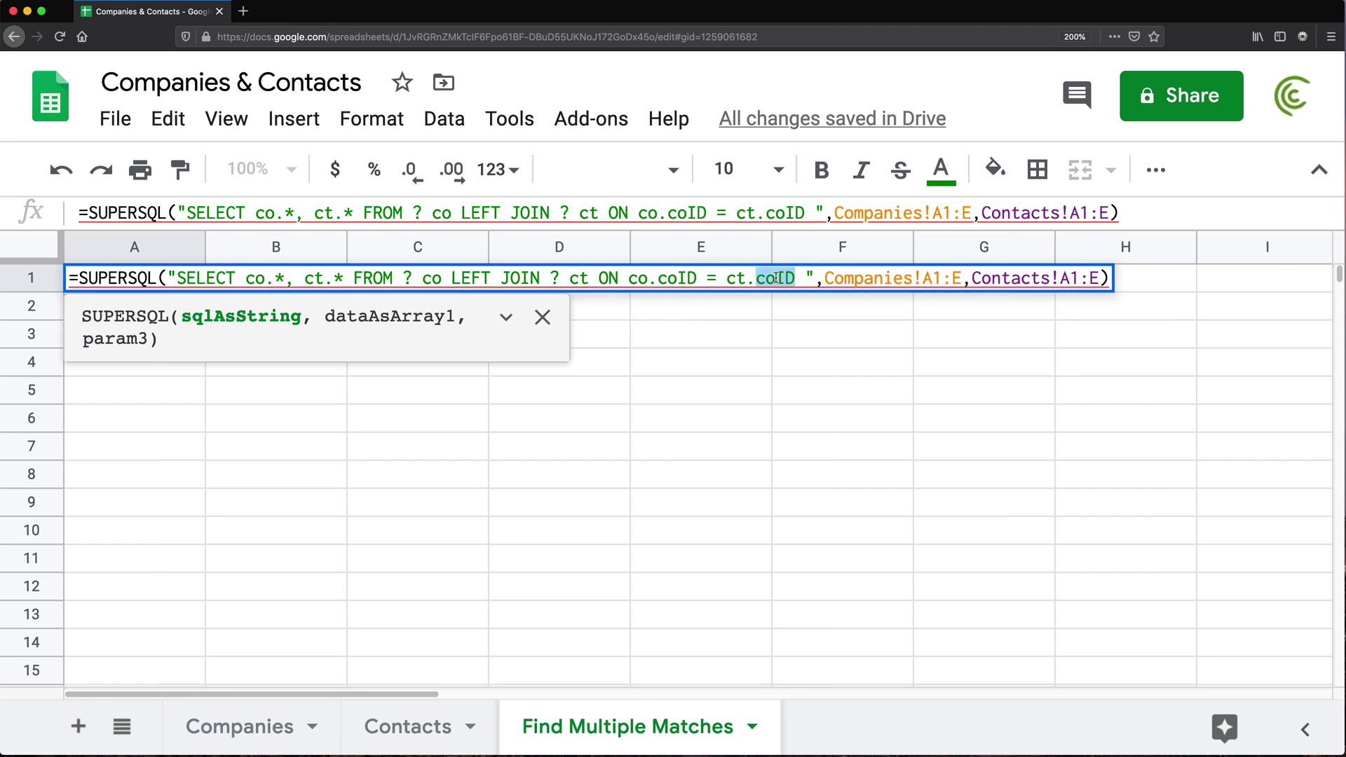
{"action": "left_click", "coordinate": [689, 277]}
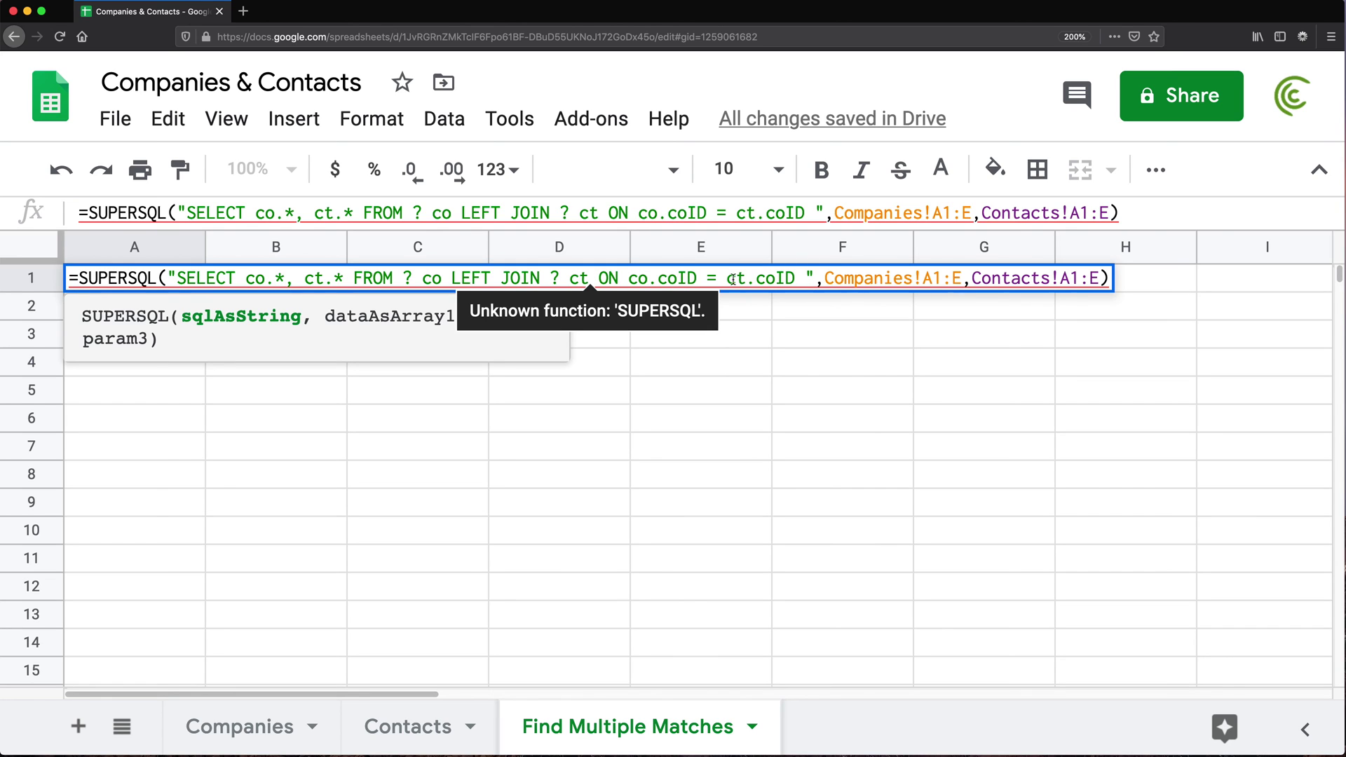
{"action": "left_click", "coordinate": [808, 278]}
{"action": "key", "text": "BackSpace"}
{"action": "key", "text": "Return"}
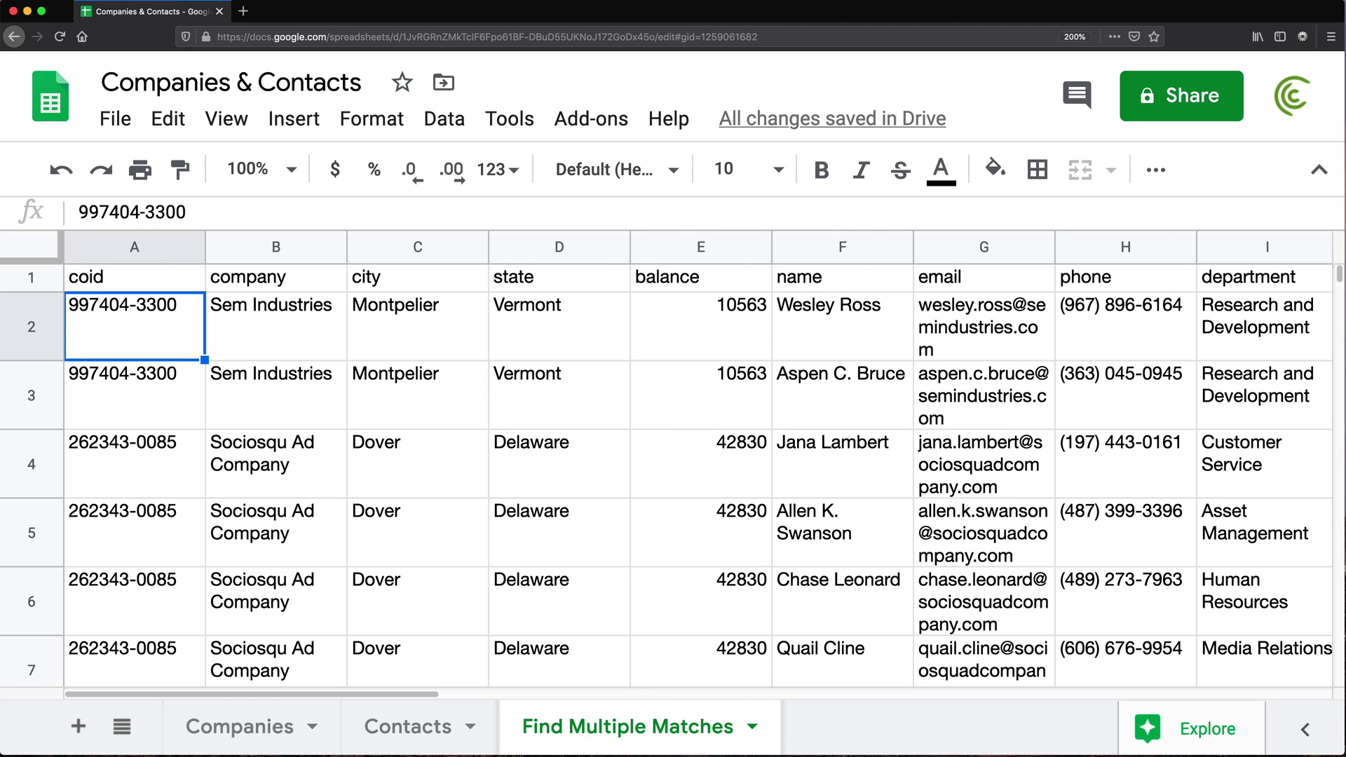
Highlight repeated company rows like Sociosqu Ad Company with their contacts, then view Contacts.
{"action": "key", "text": "ctrl+minus"}
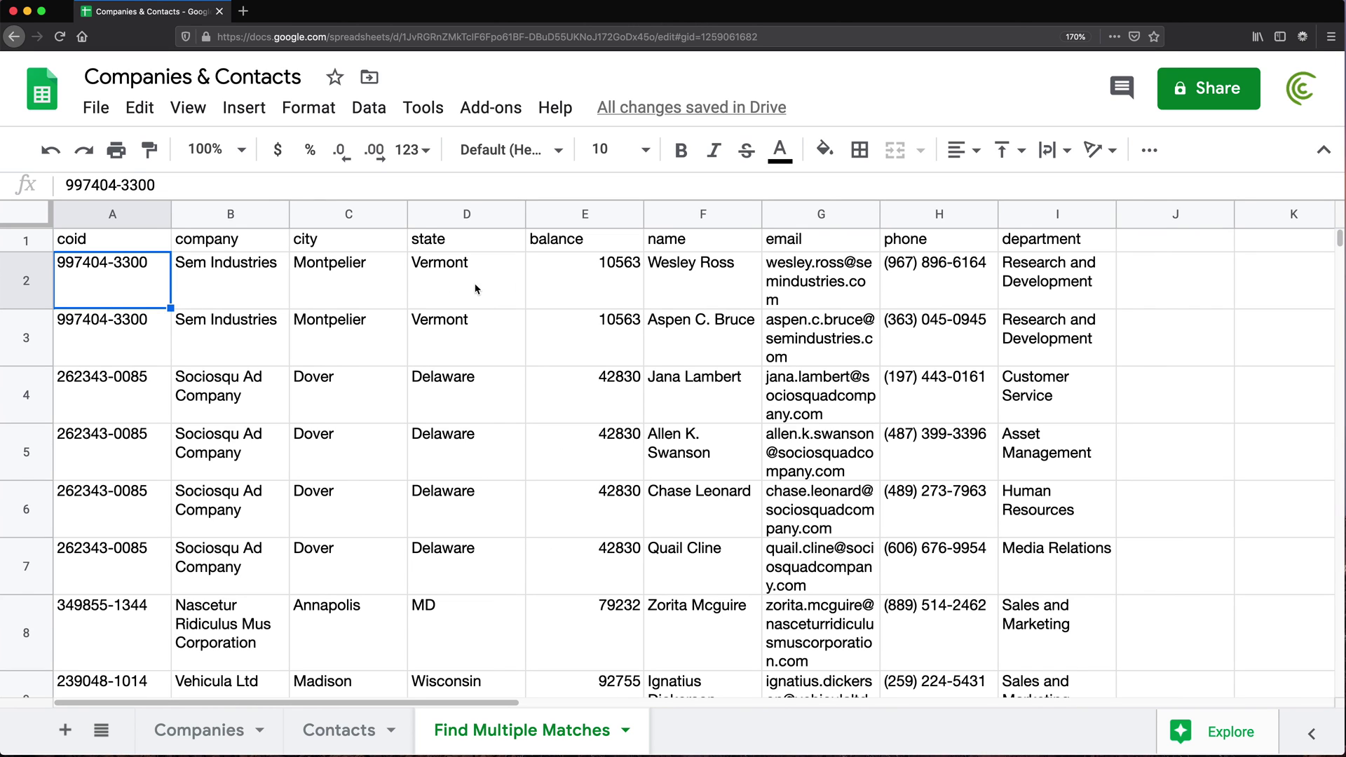
{"action": "left_click_drag", "start_coordinate": [715, 284], "coordinate": [699, 343]}
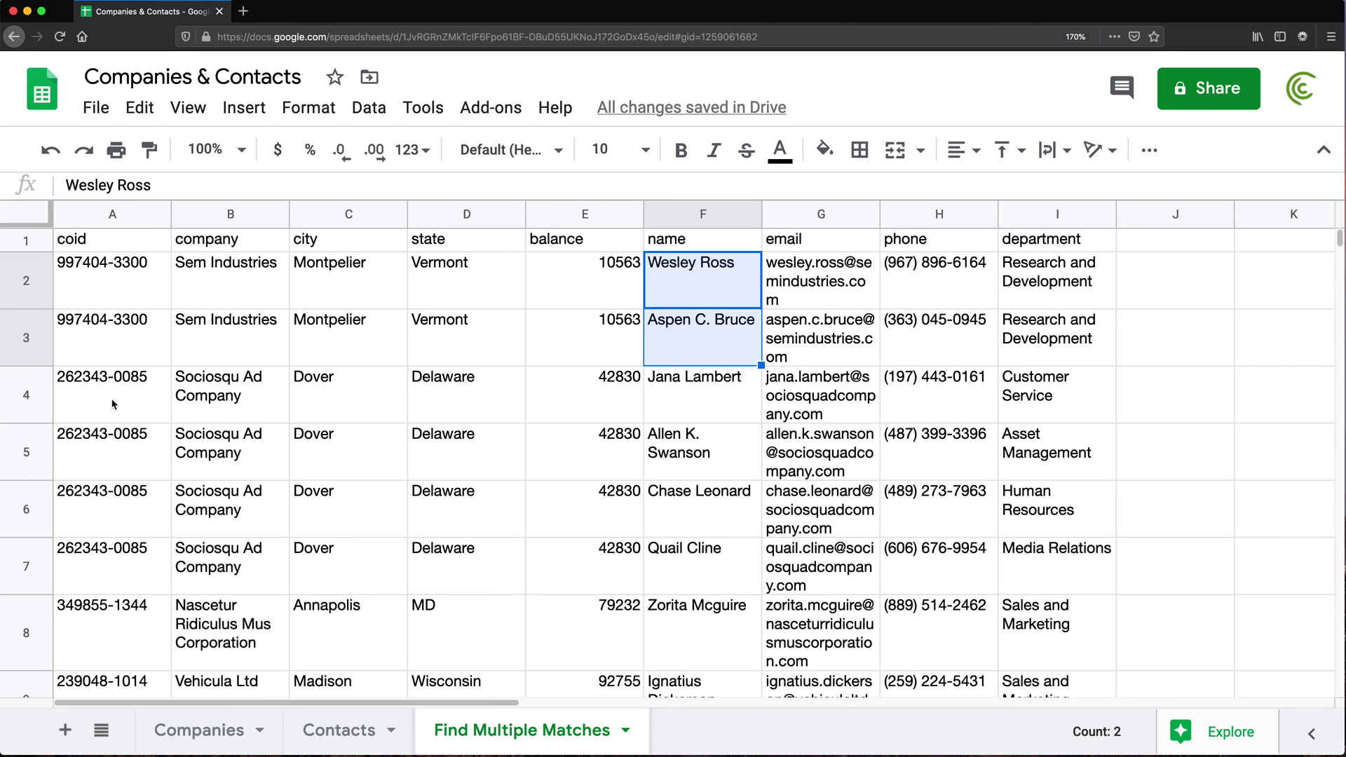
{"action": "left_click_drag", "start_coordinate": [114, 398], "coordinate": [123, 557]}
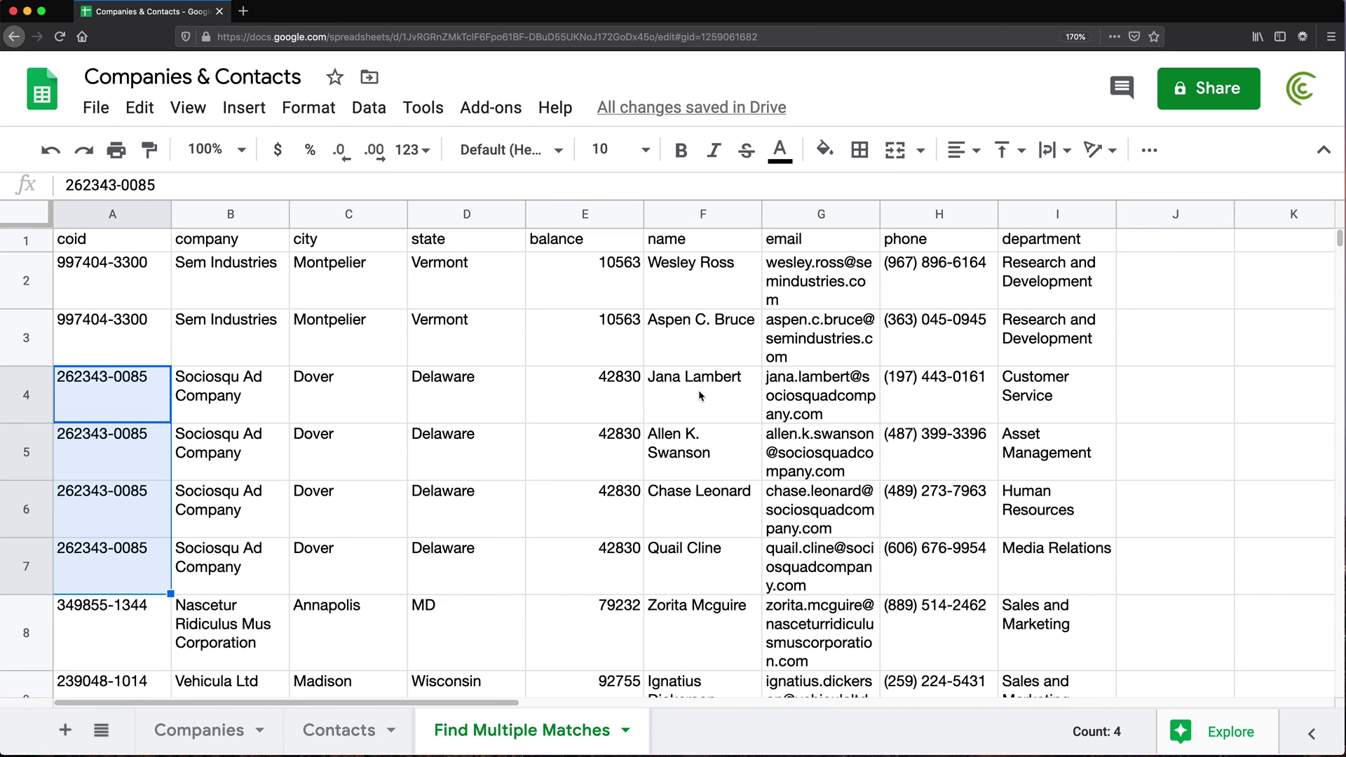
{"action": "left_click_drag", "start_coordinate": [701, 393], "coordinate": [696, 550]}
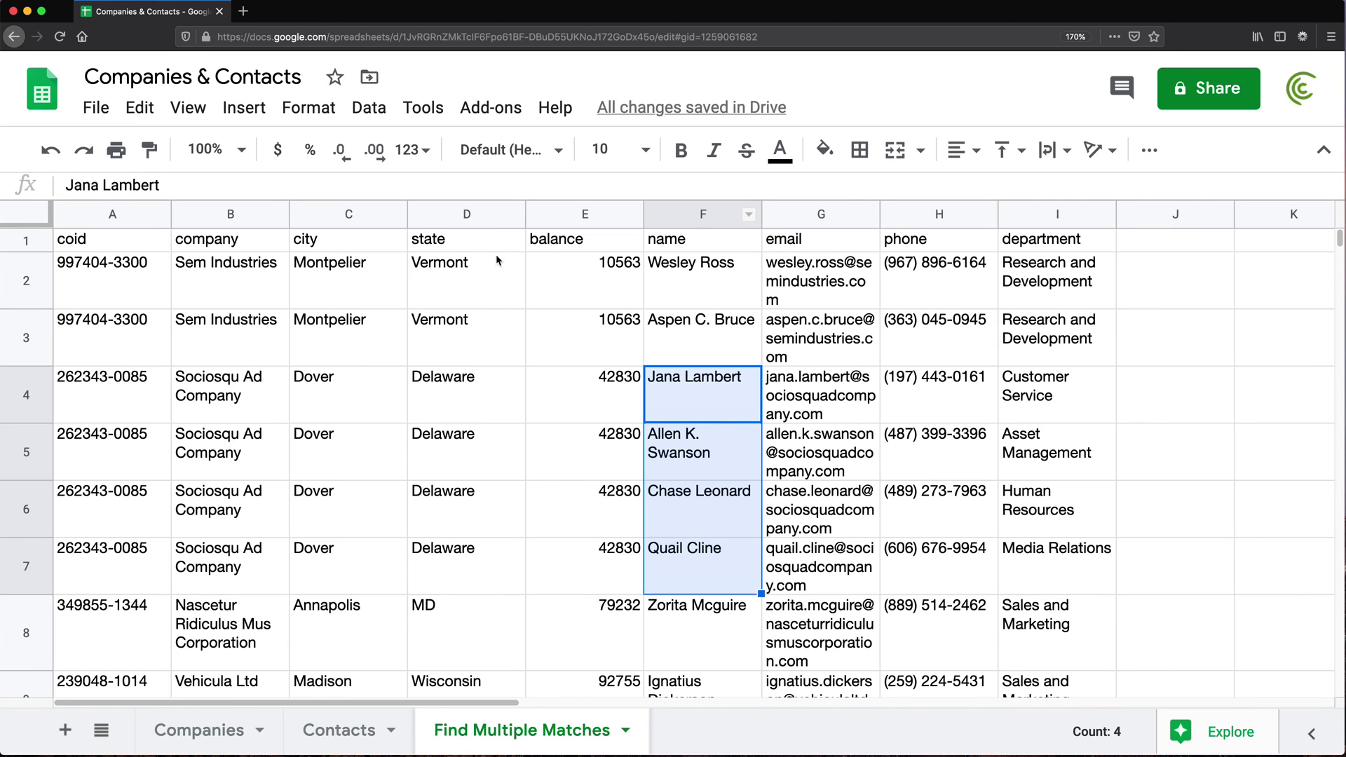
{"action": "left_click", "coordinate": [101, 243]}
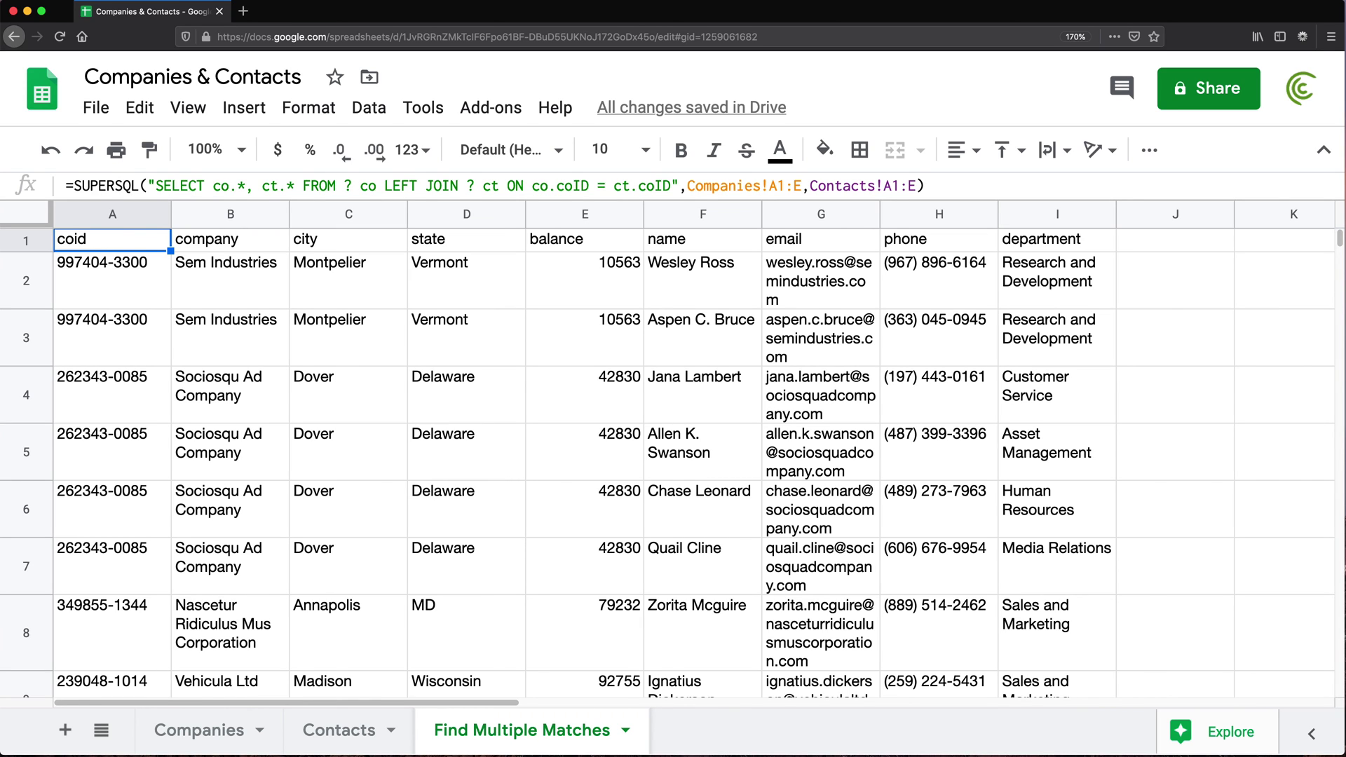
{"action": "left_click_drag", "start_coordinate": [669, 242], "coordinate": [1088, 512]}
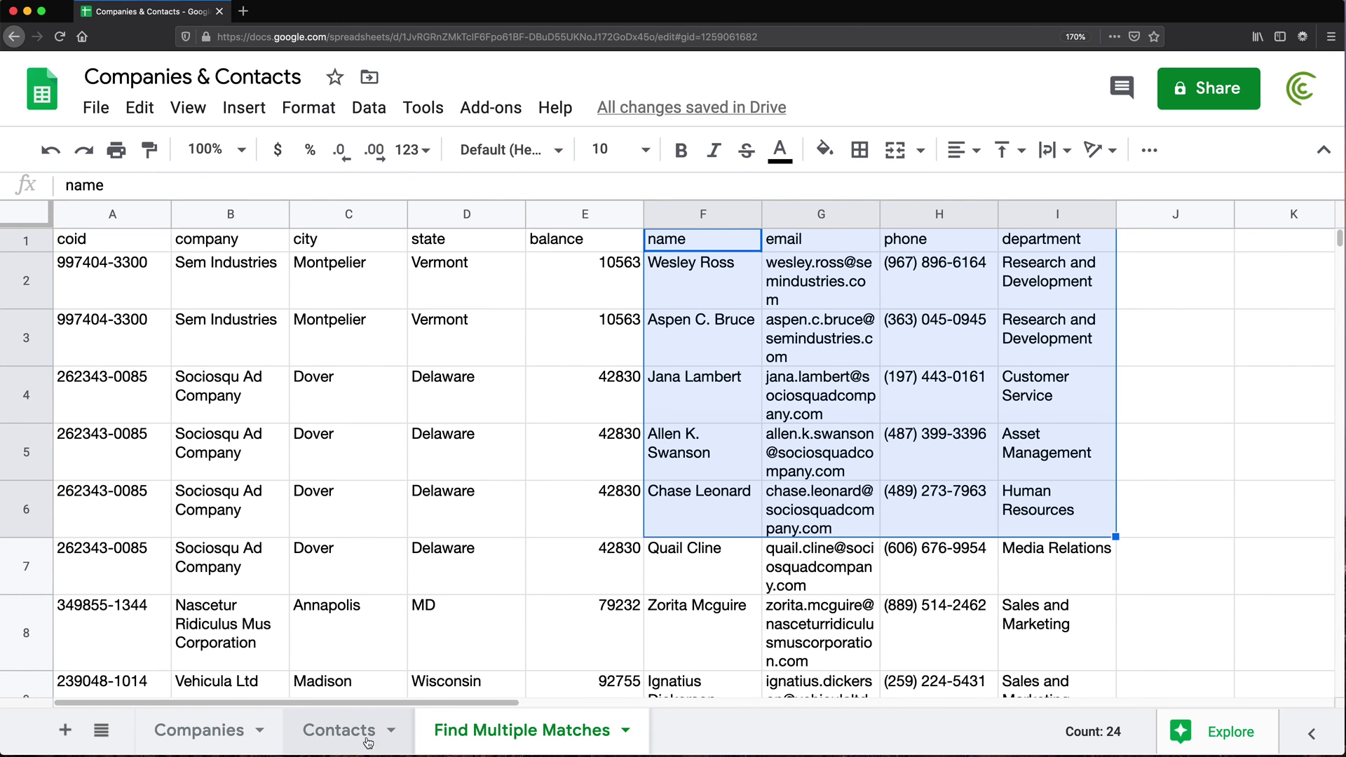
{"action": "left_click", "coordinate": [342, 736]}
Review the Contacts sheet's name, email, phone and department columns, then the Companies sheet.
{"action": "left_click", "coordinate": [274, 243]}
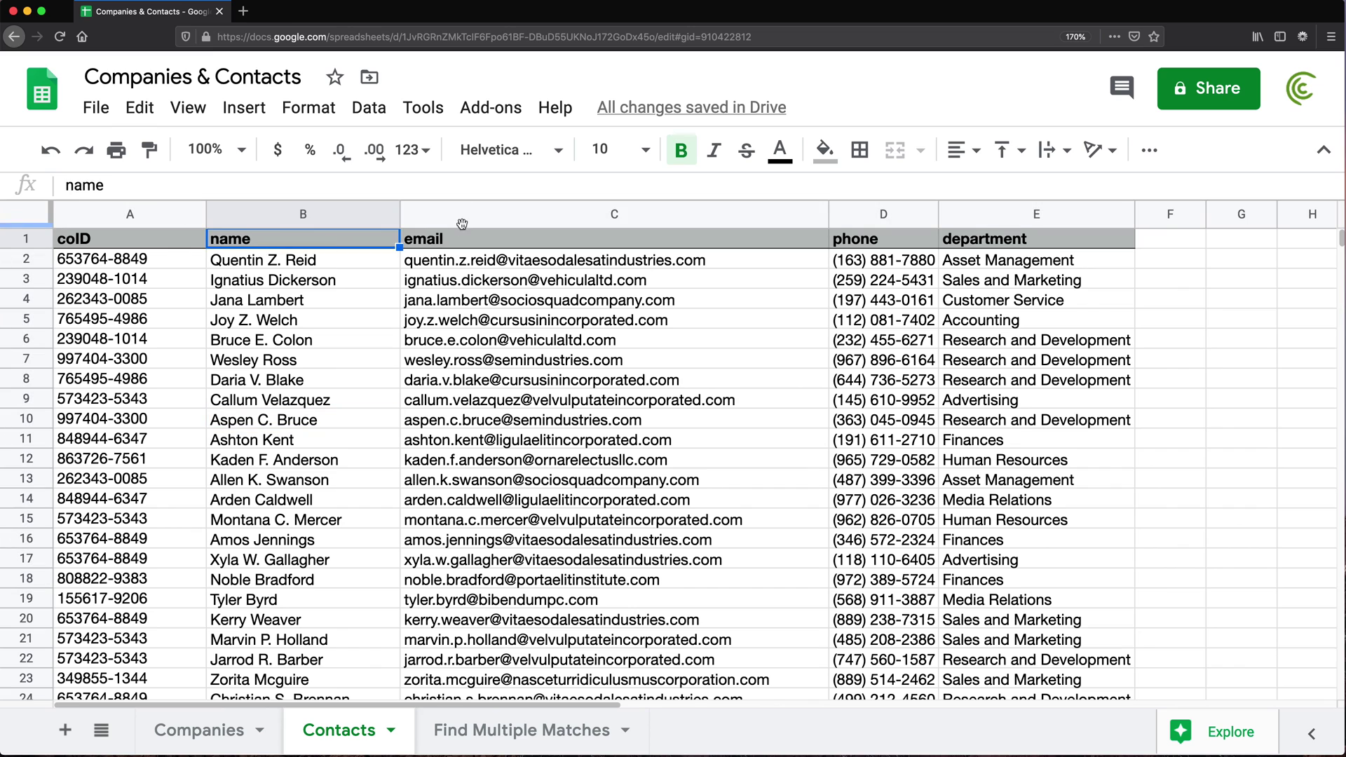
{"action": "left_click", "coordinate": [700, 239]}
{"action": "left_click", "coordinate": [851, 258]}
{"action": "left_click", "coordinate": [1021, 238]}
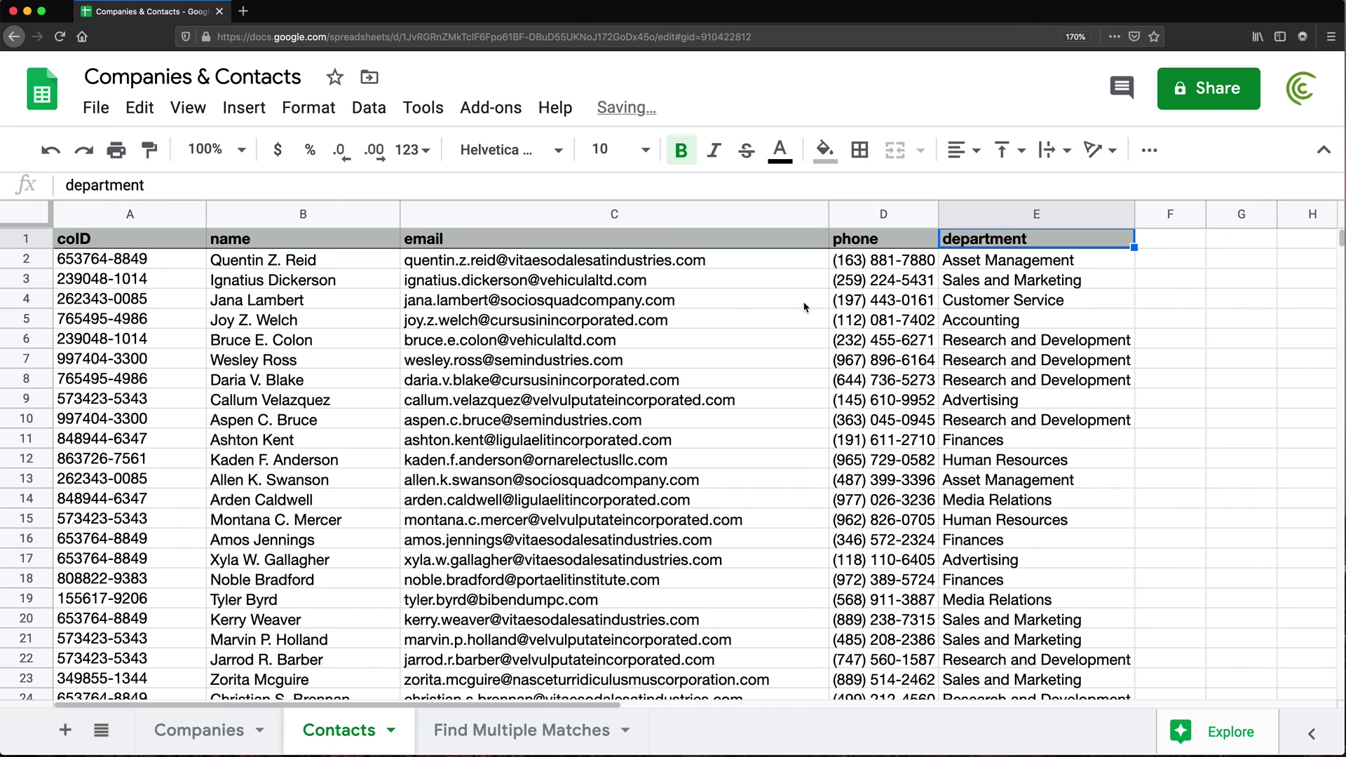
{"action": "left_click_drag", "start_coordinate": [271, 261], "coordinate": [309, 420]}
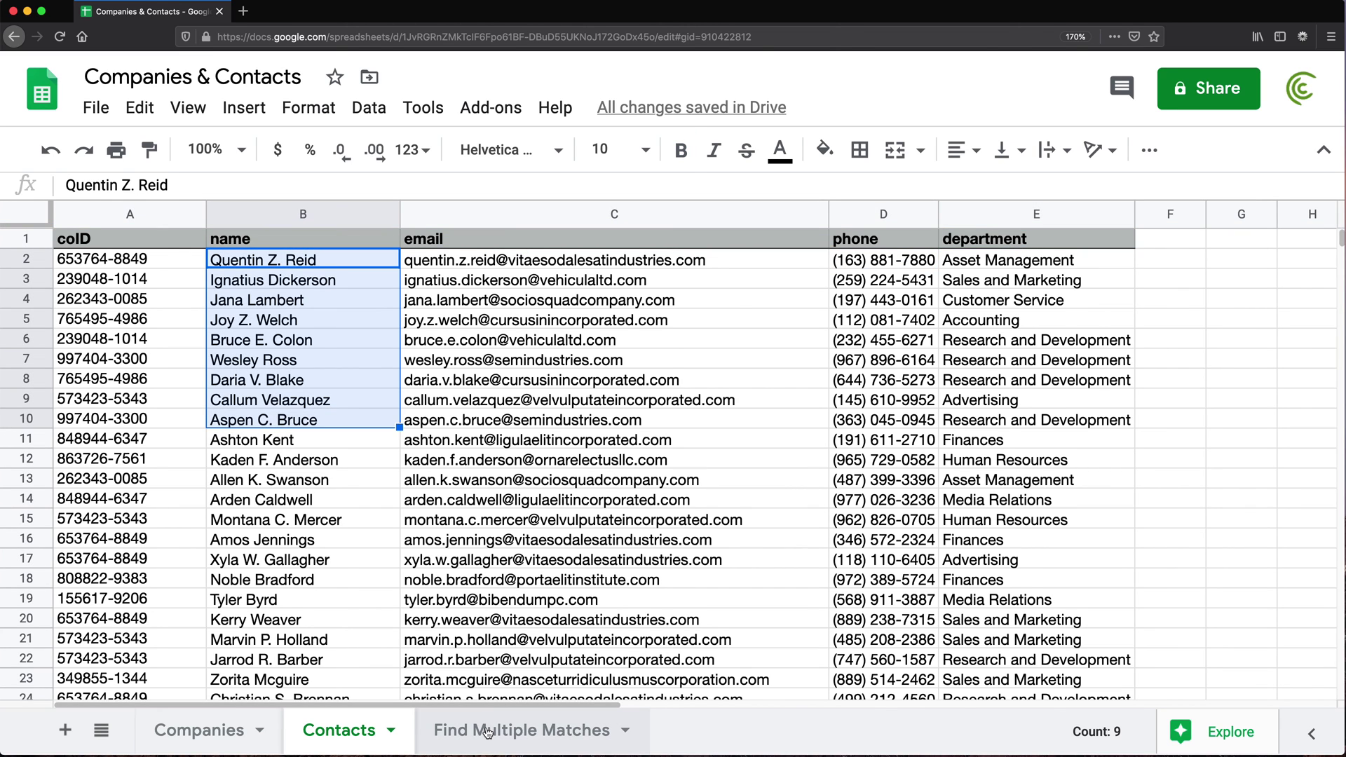
{"action": "left_click", "coordinate": [207, 733]}
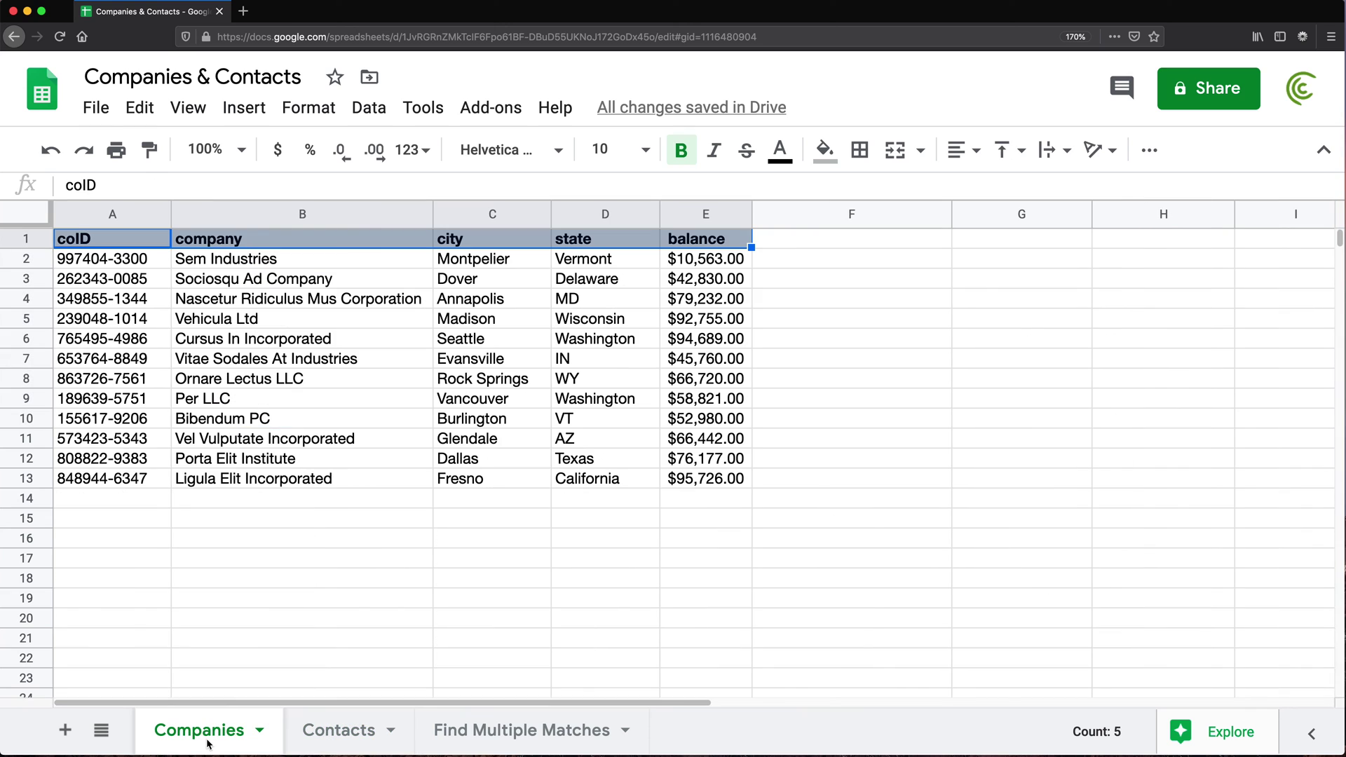
{"action": "left_click", "coordinate": [490, 729]}
Change ct.* to ct.name in A1's SUPERSQL query so each company row shows the contact name.
{"action": "double_click", "coordinate": [104, 242]}
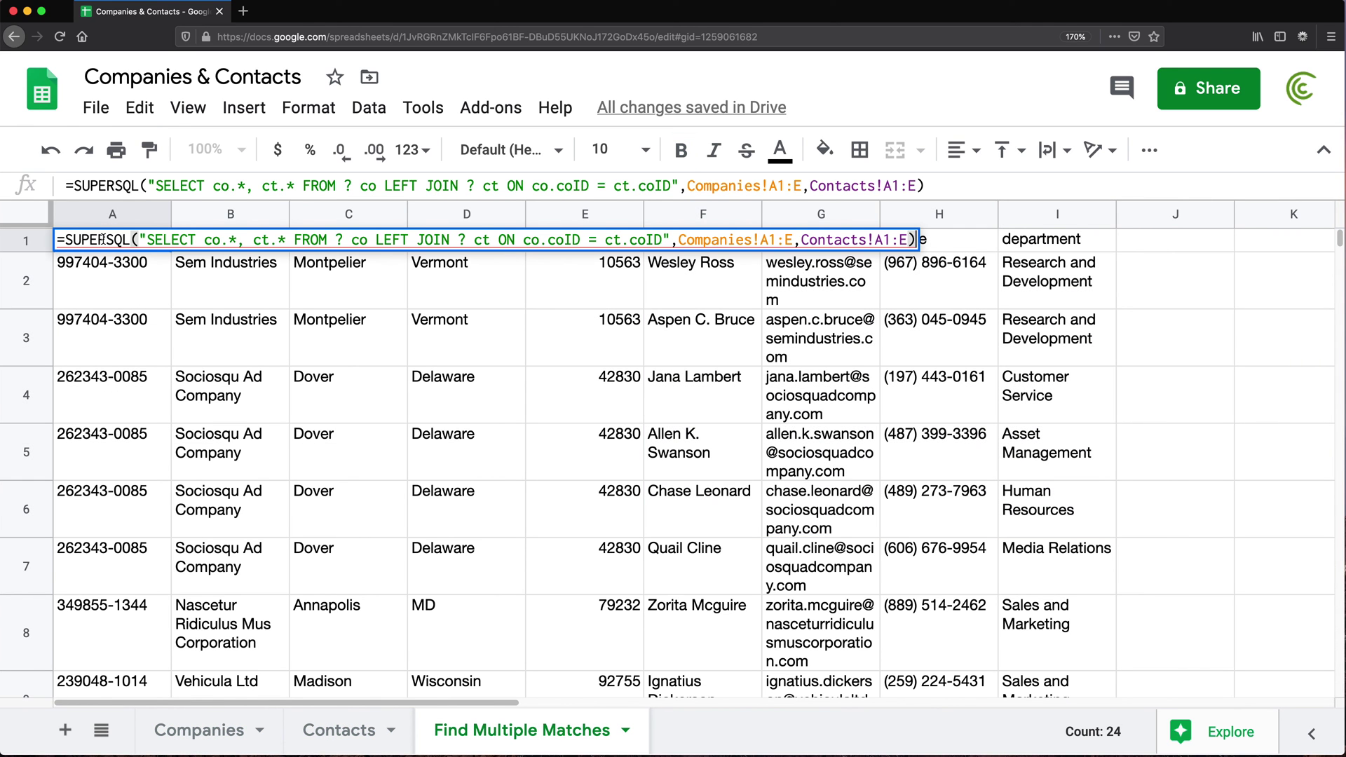
{"action": "left_click", "coordinate": [267, 240]}
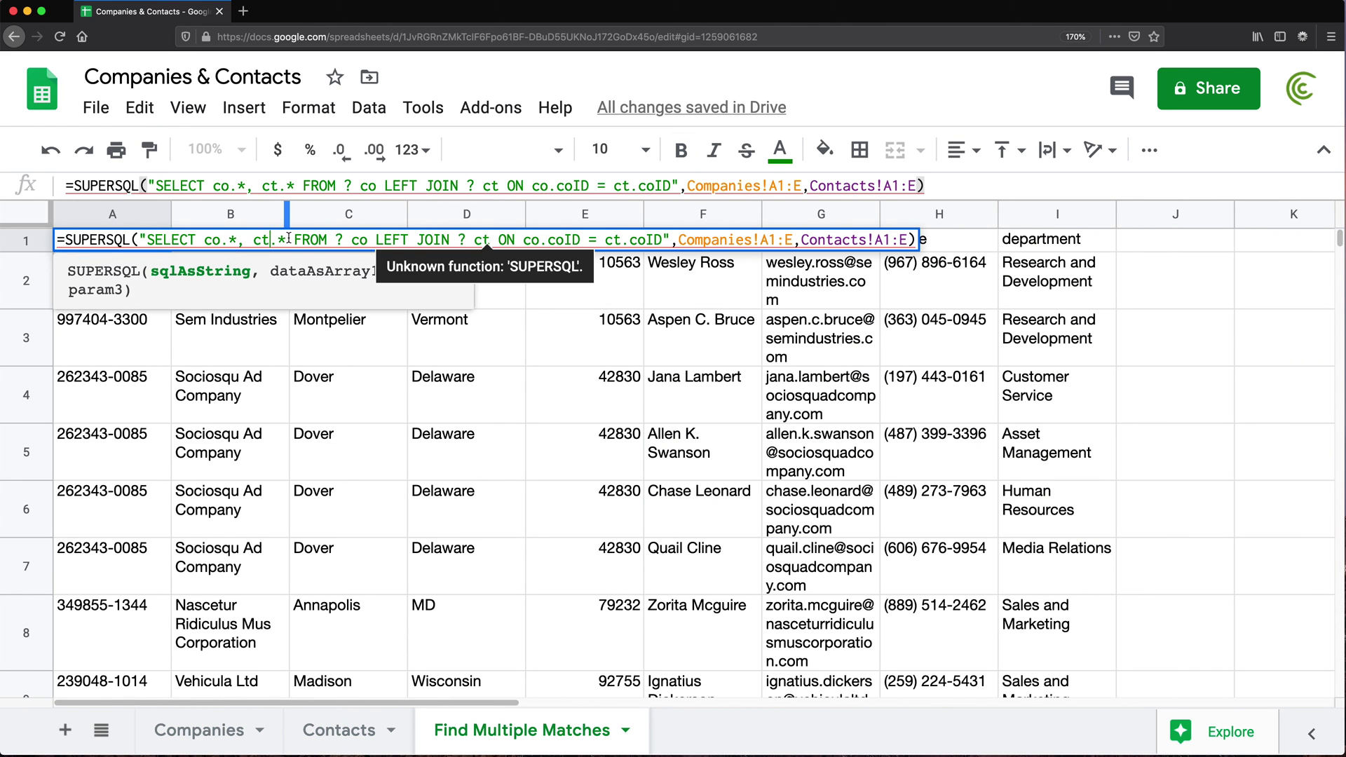
{"action": "left_click", "coordinate": [286, 240]}
{"action": "key", "text": "BackSpace"}
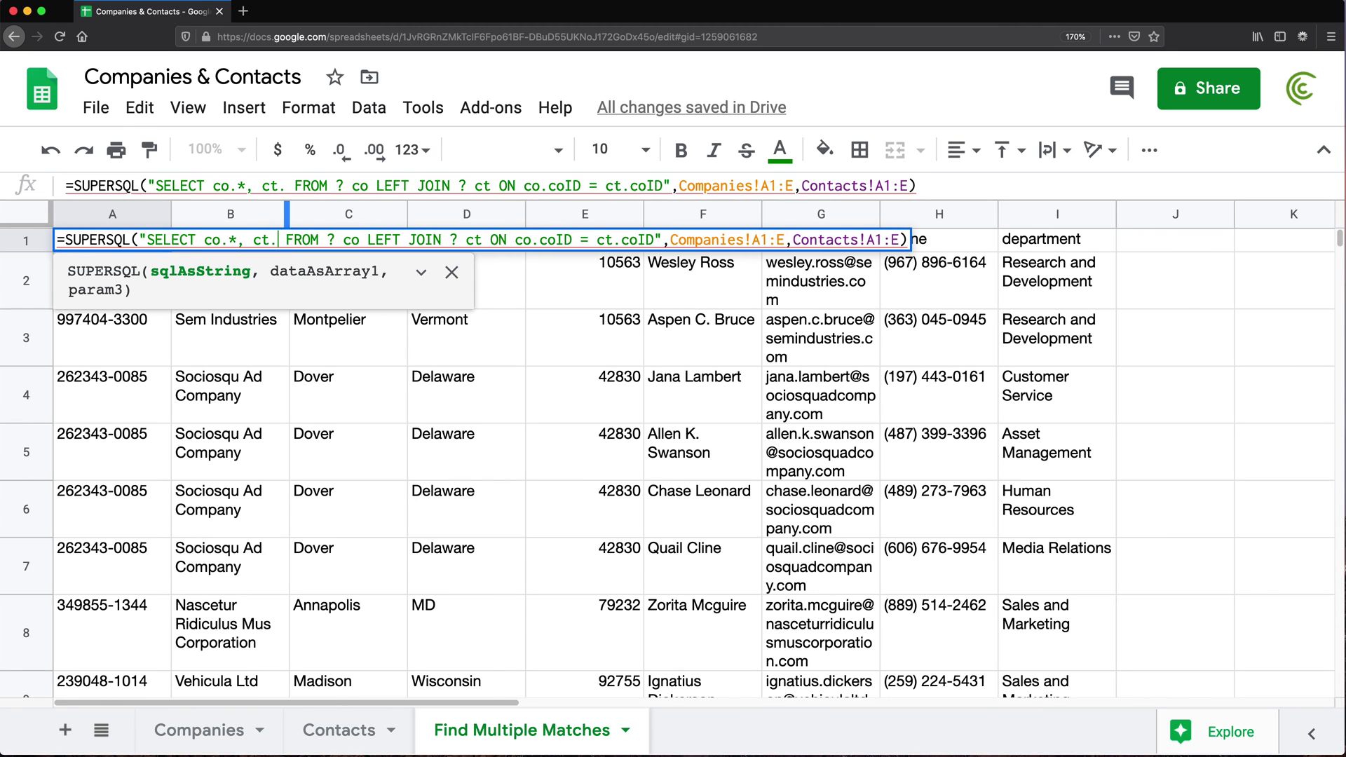
{"action": "type", "text": "name"}
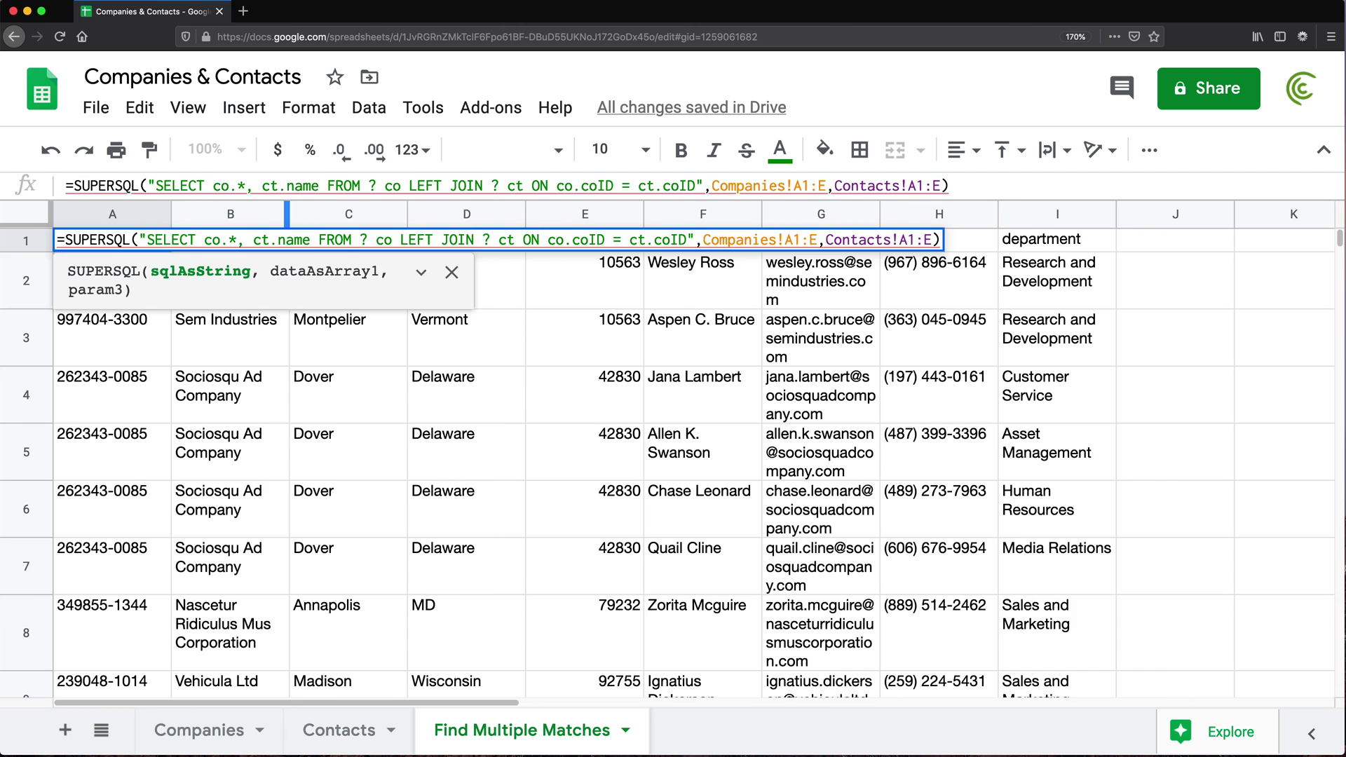
{"action": "key", "text": "Return"}
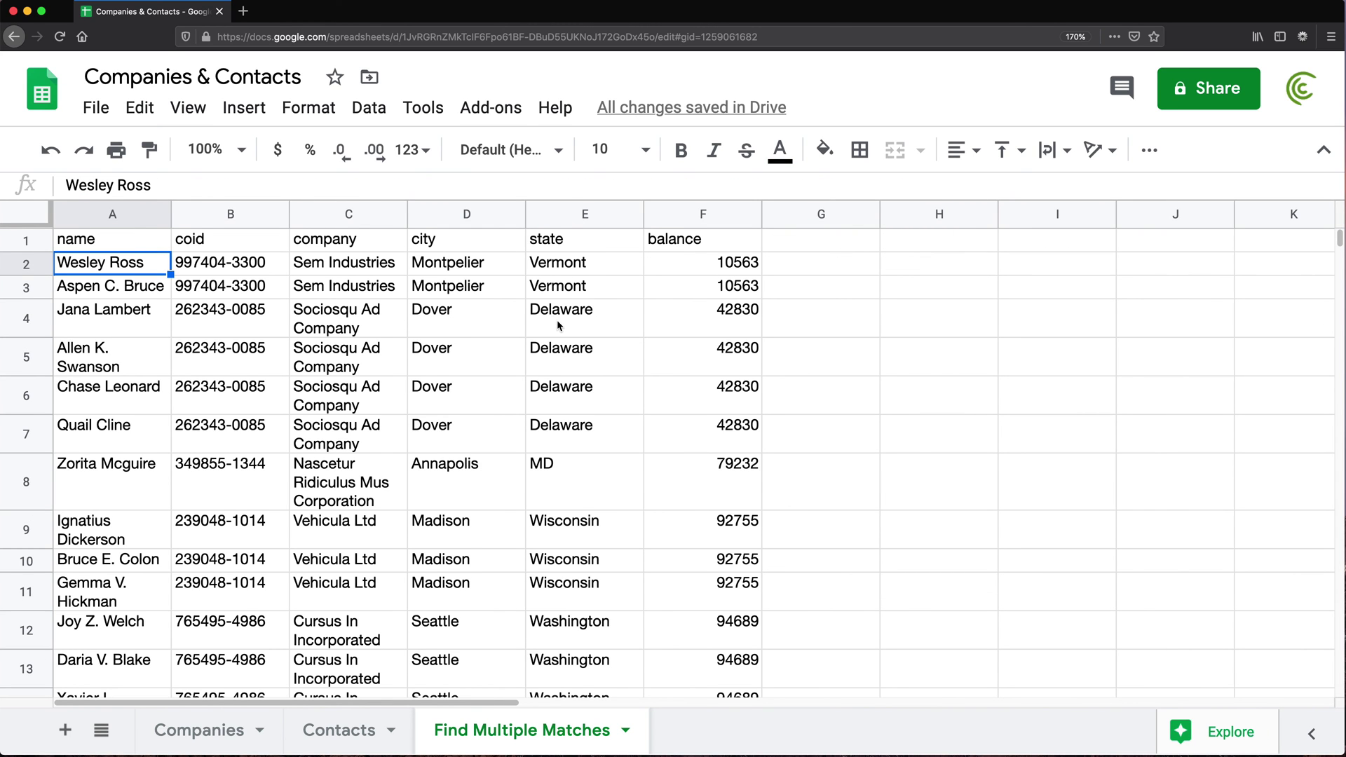
{"action": "left_click_drag", "start_coordinate": [118, 267], "coordinate": [108, 566]}
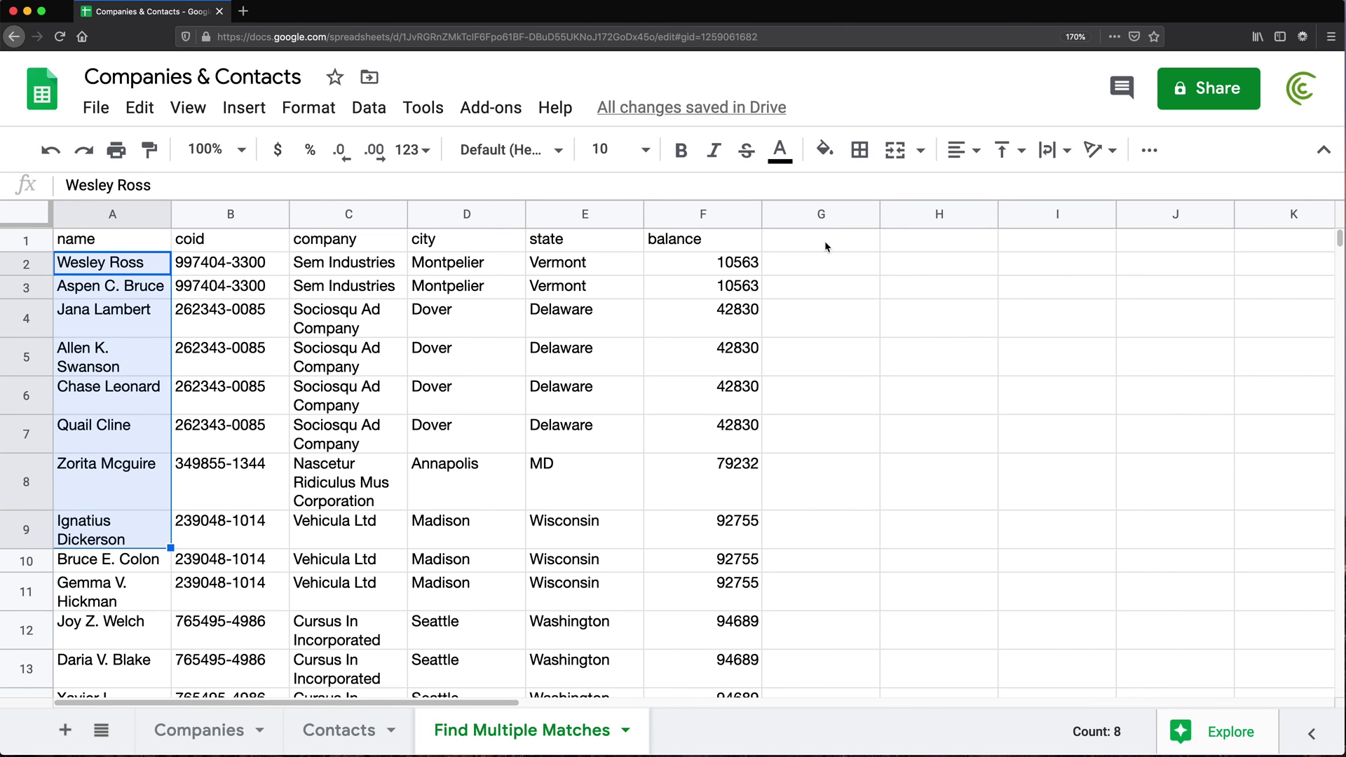
{"action": "left_click", "coordinate": [119, 240]}
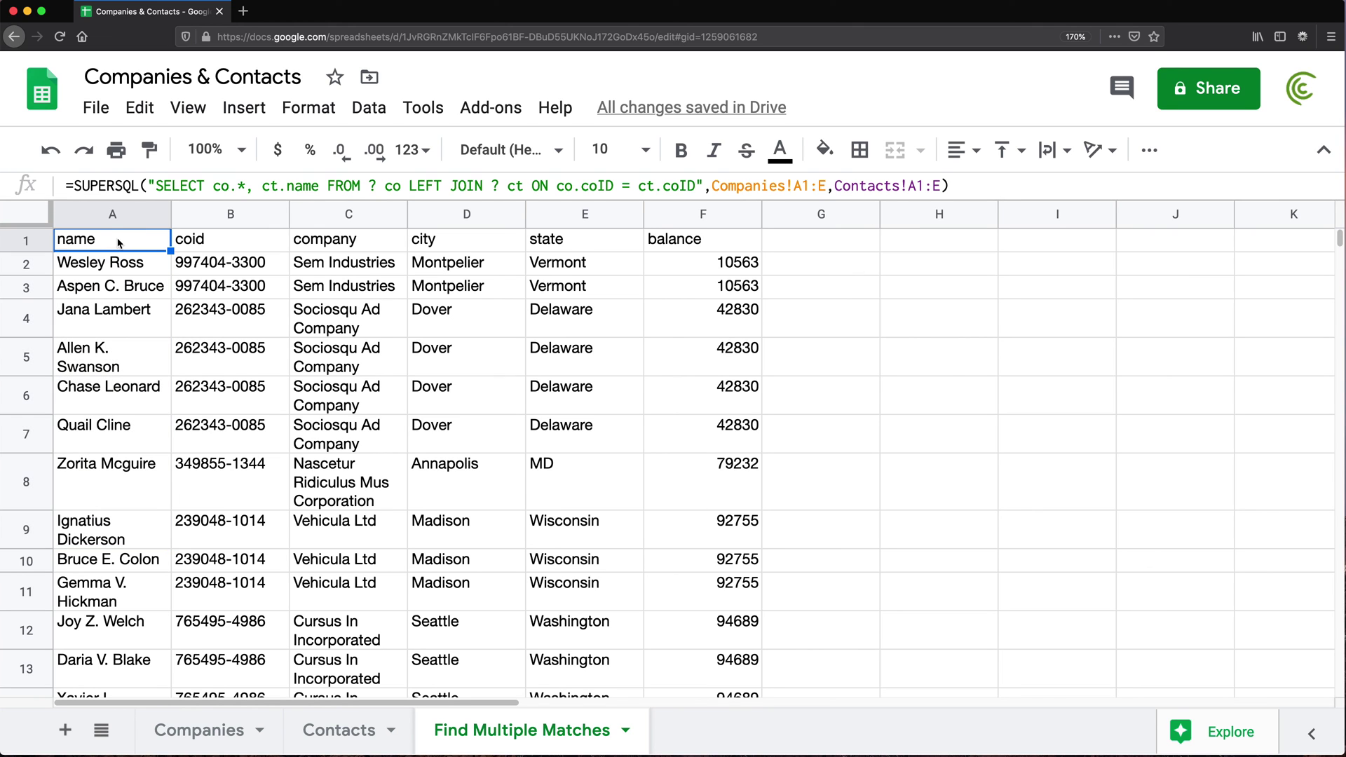
Replace co.* with co.coID, co.company in A1's SELECT list.
{"action": "double_click", "coordinate": [118, 239]}
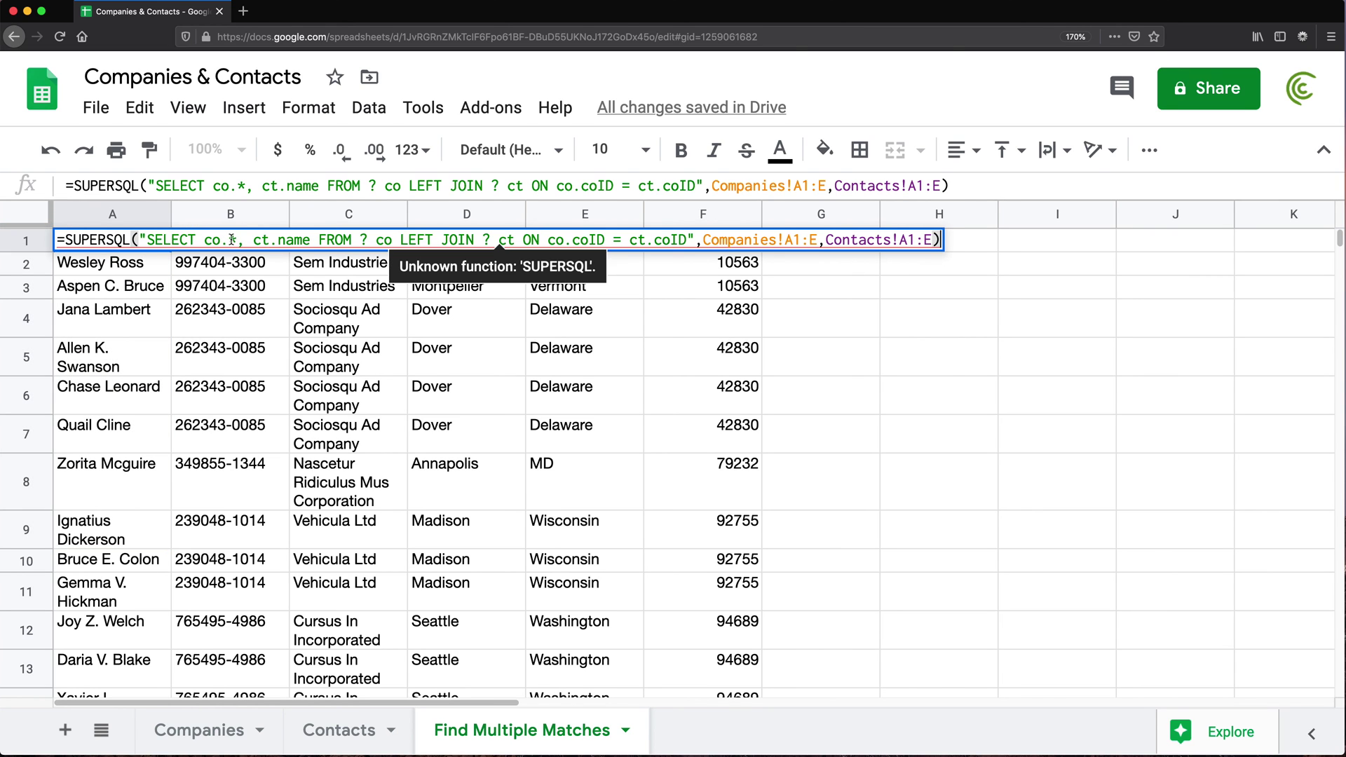
{"action": "left_click", "coordinate": [240, 244]}
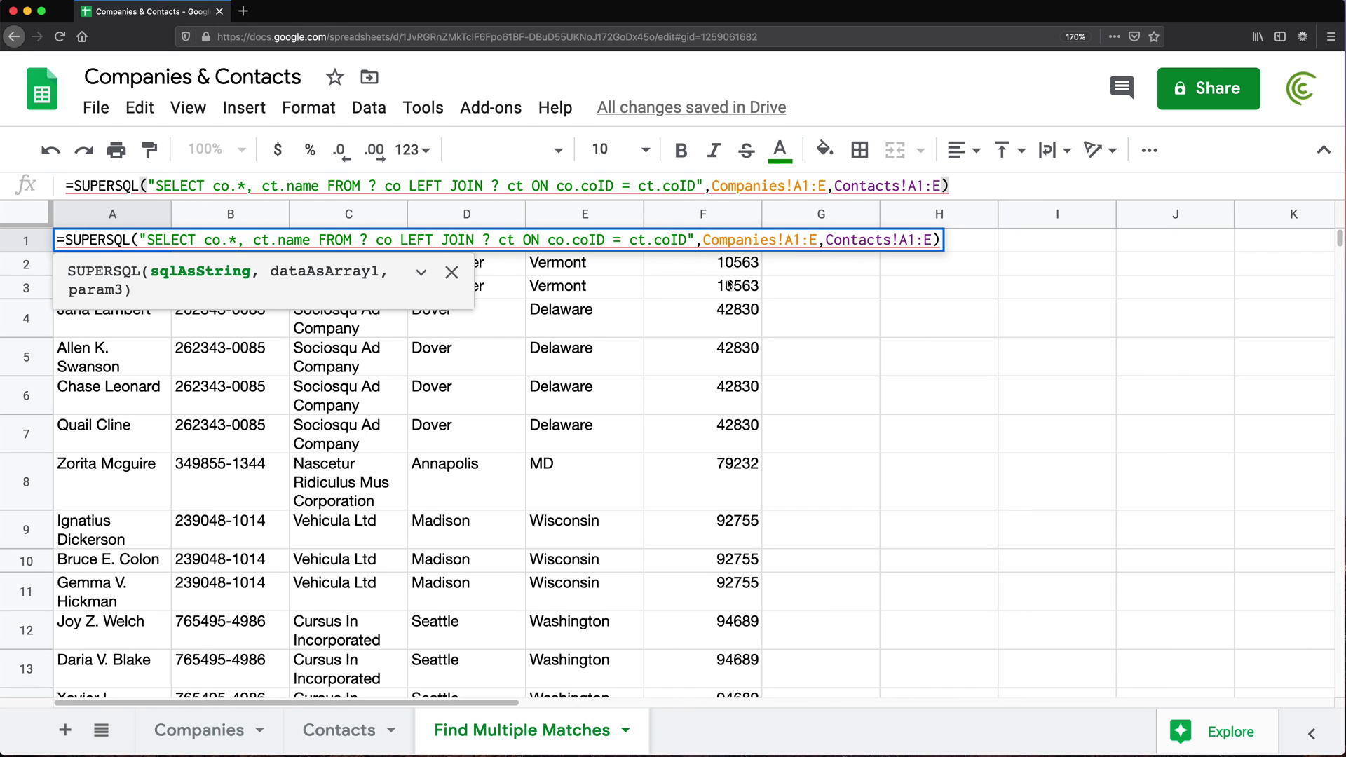
{"action": "key", "text": "BackSpace"}
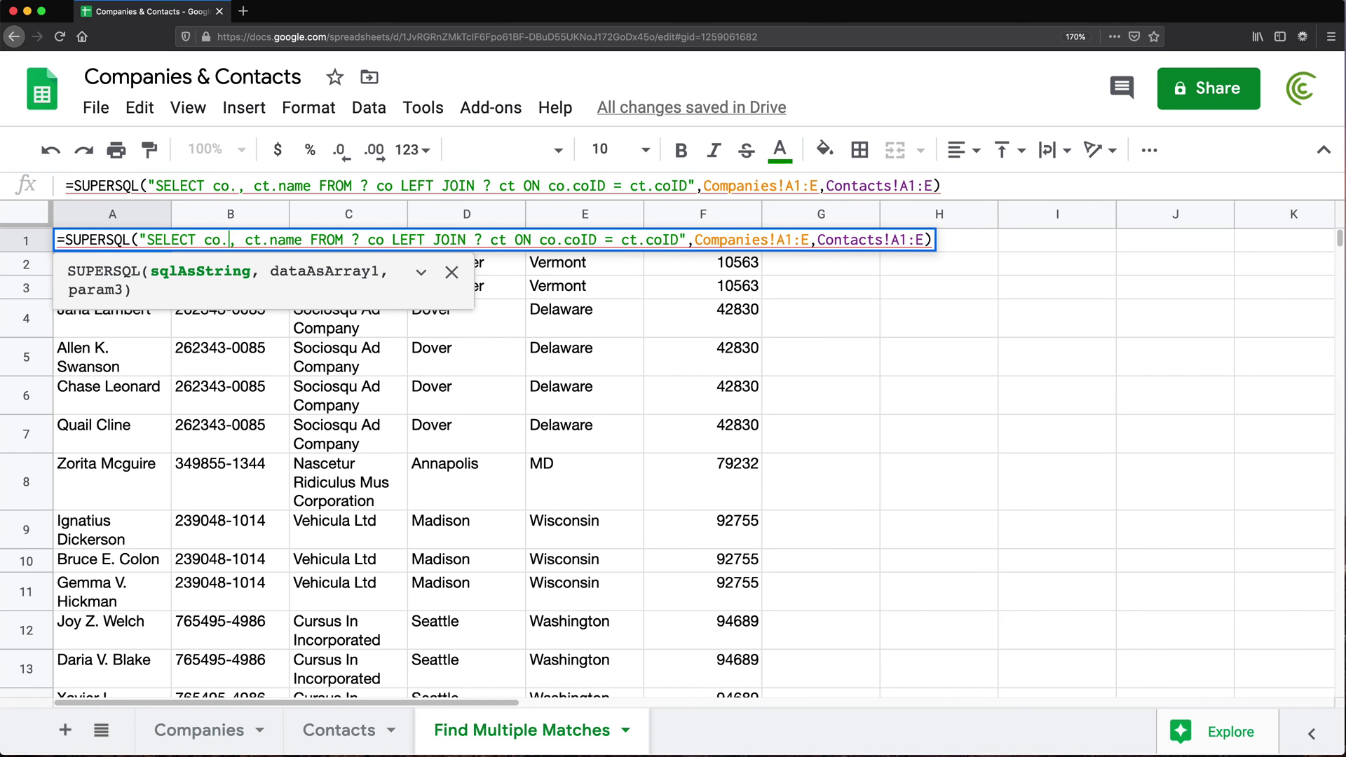
{"action": "type", "text": "coID"}
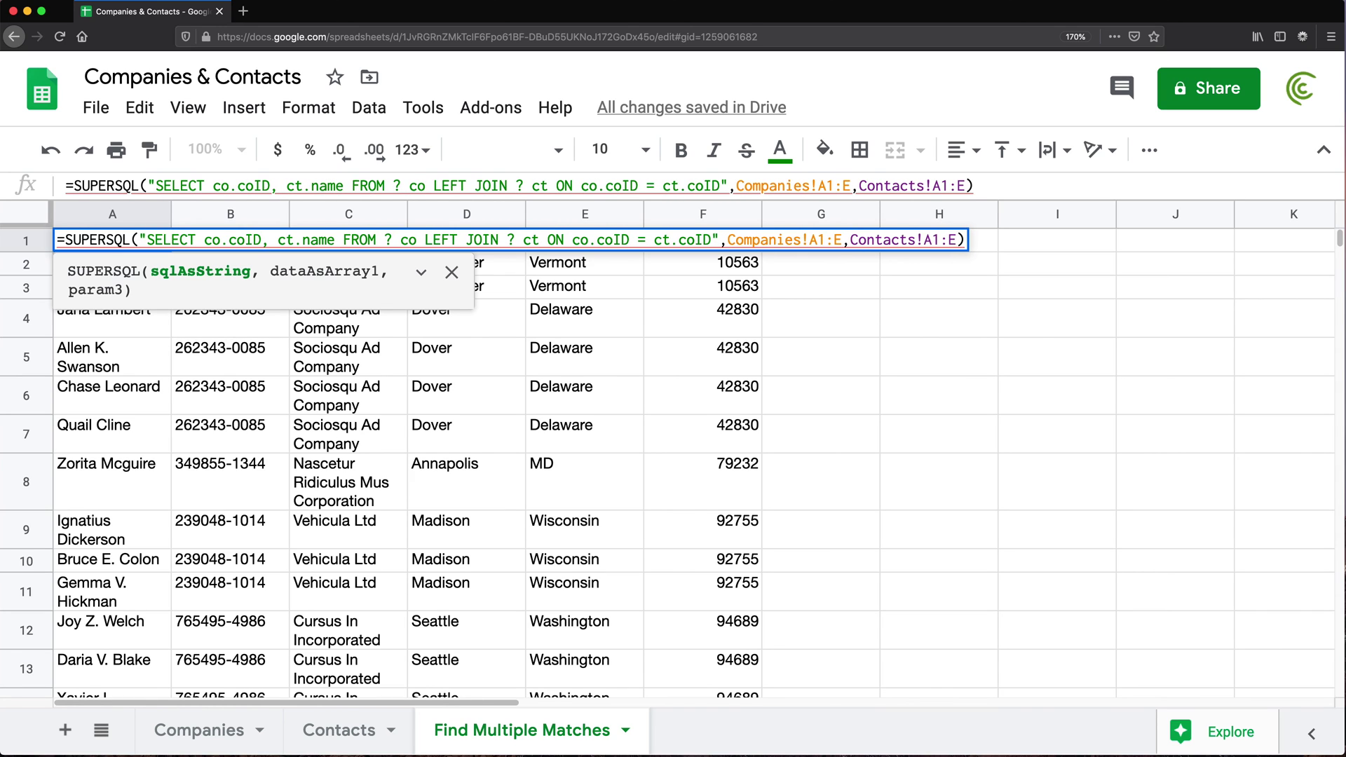
{"action": "type", "text": ", "}
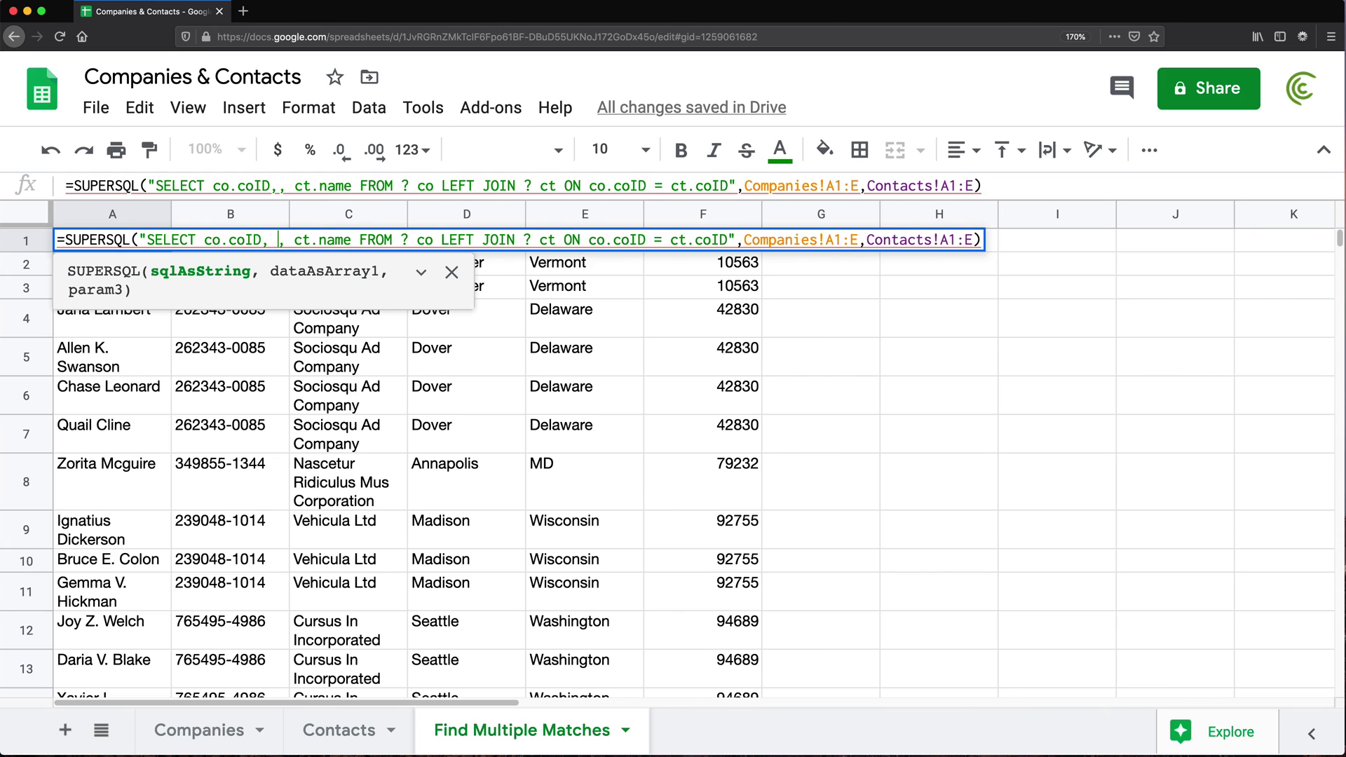
{"action": "type", "text": " co."}
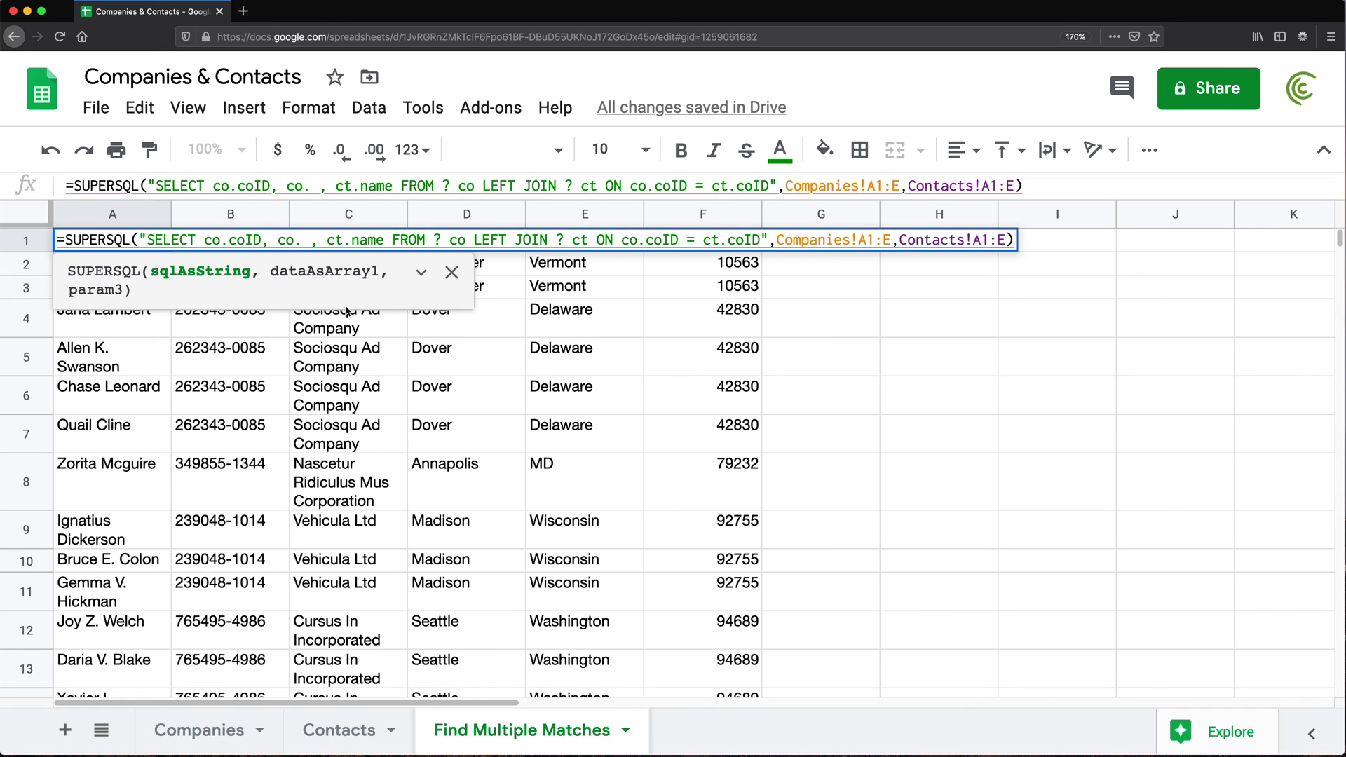
{"action": "type", "text": "company"}
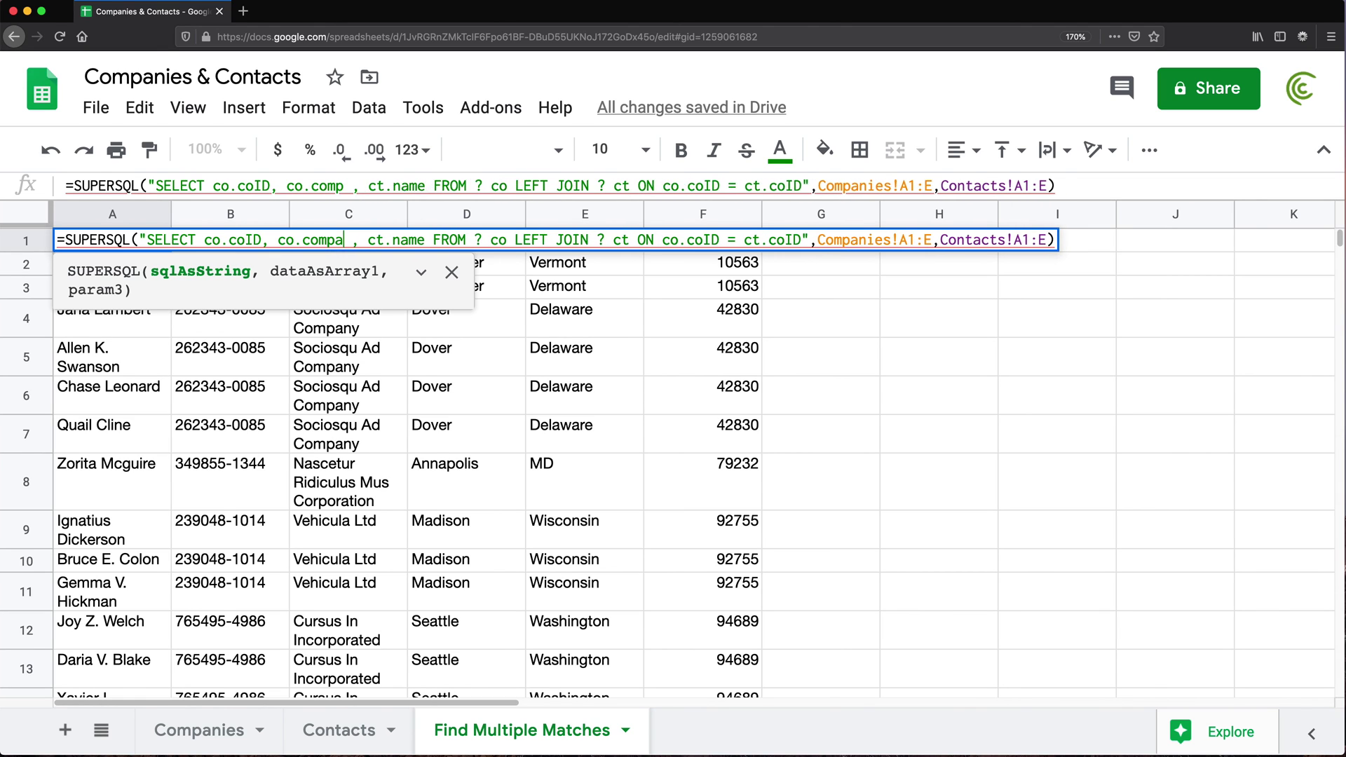
{"action": "key", "text": "BackSpace"}
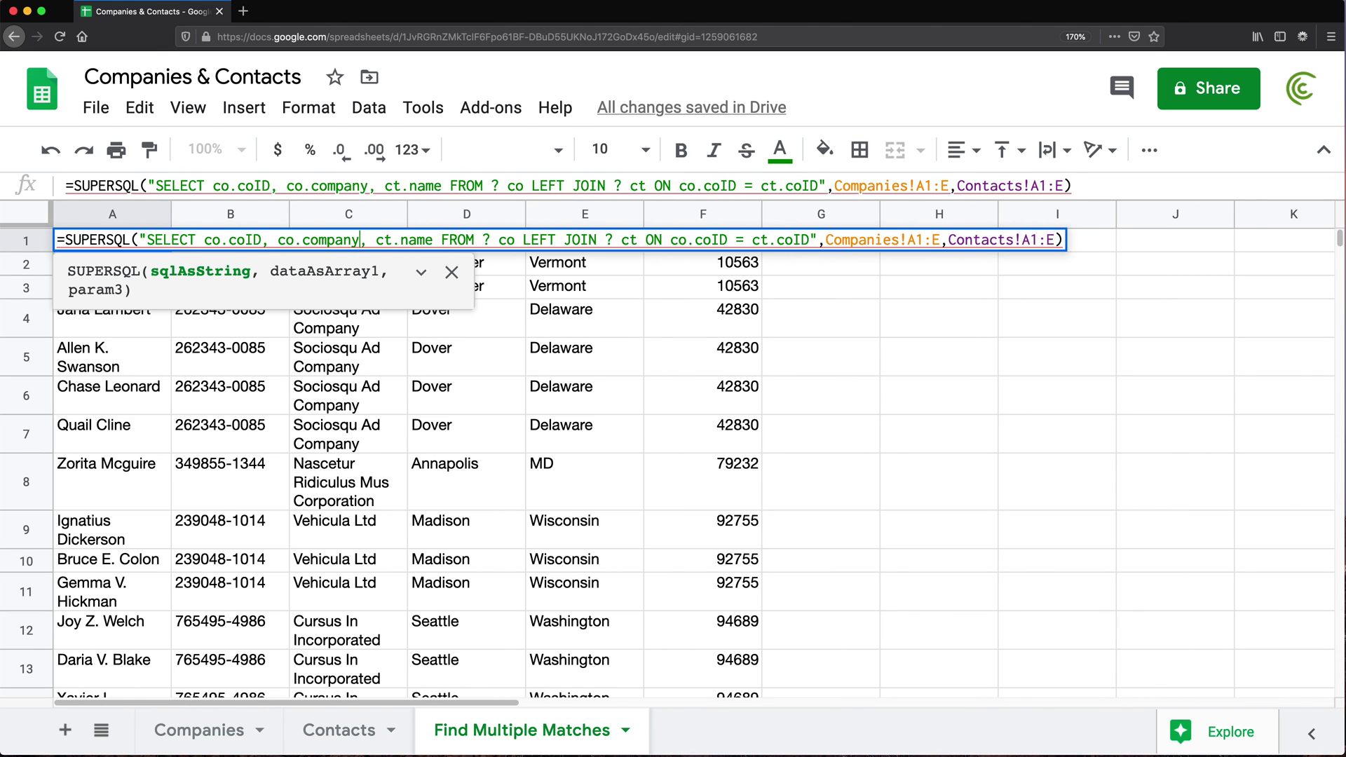
{"action": "key", "text": "Return"}
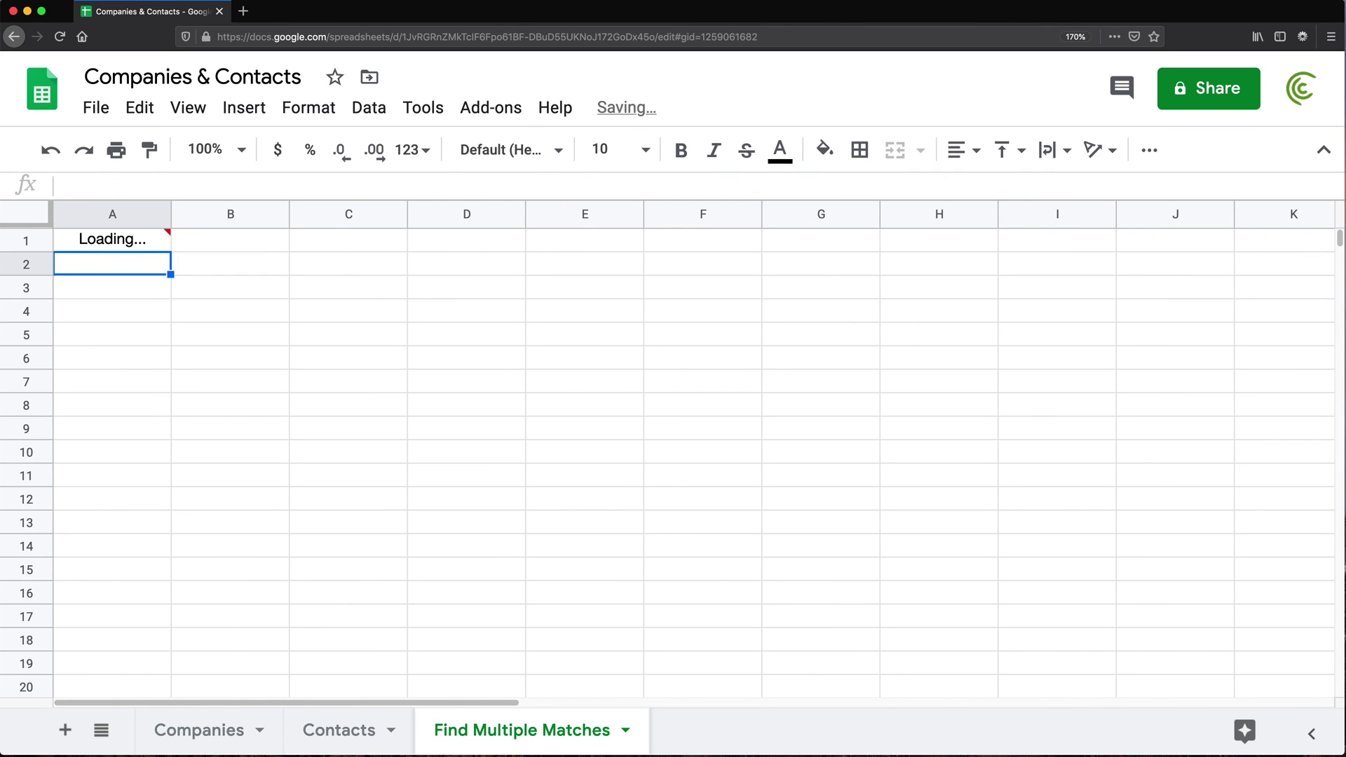
Check the resulting coid, company and name columns in rows 1–7.
{"action": "left_click", "coordinate": [101, 242]}
{"action": "left_click", "coordinate": [210, 242]}
{"action": "left_click", "coordinate": [308, 242]}
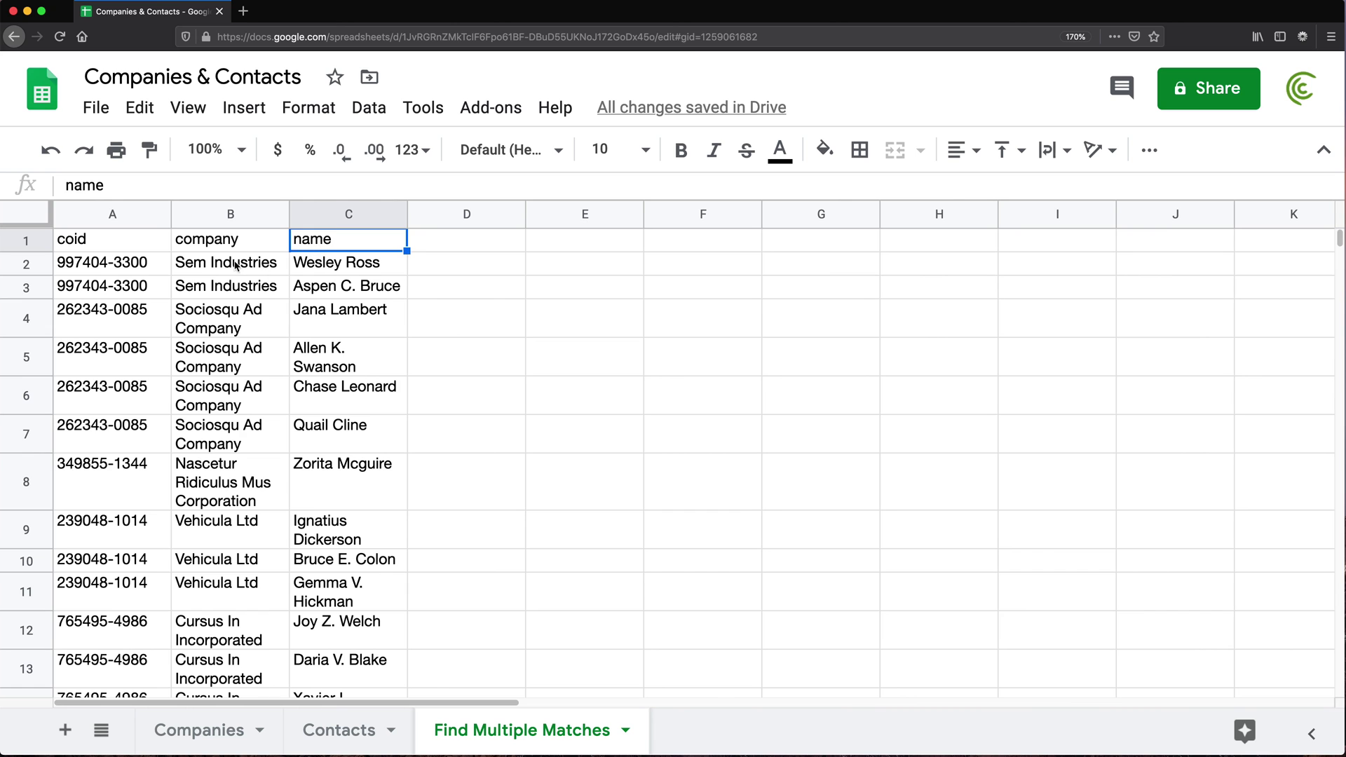
{"action": "left_click_drag", "start_coordinate": [98, 241], "coordinate": [237, 456]}
Compare the results against the Contacts sheet and the Companies city, state and balance columns.
{"action": "left_click", "coordinate": [211, 729]}
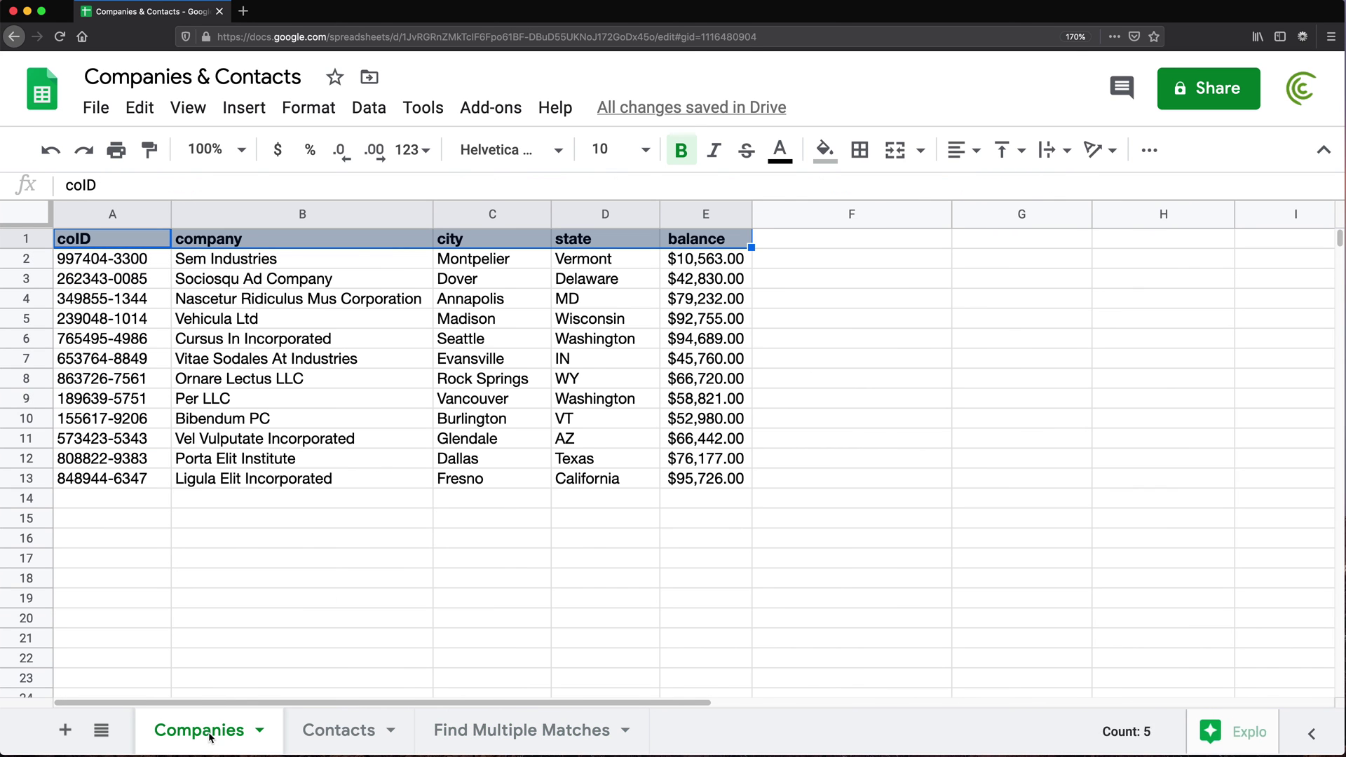
{"action": "left_click", "coordinate": [456, 727]}
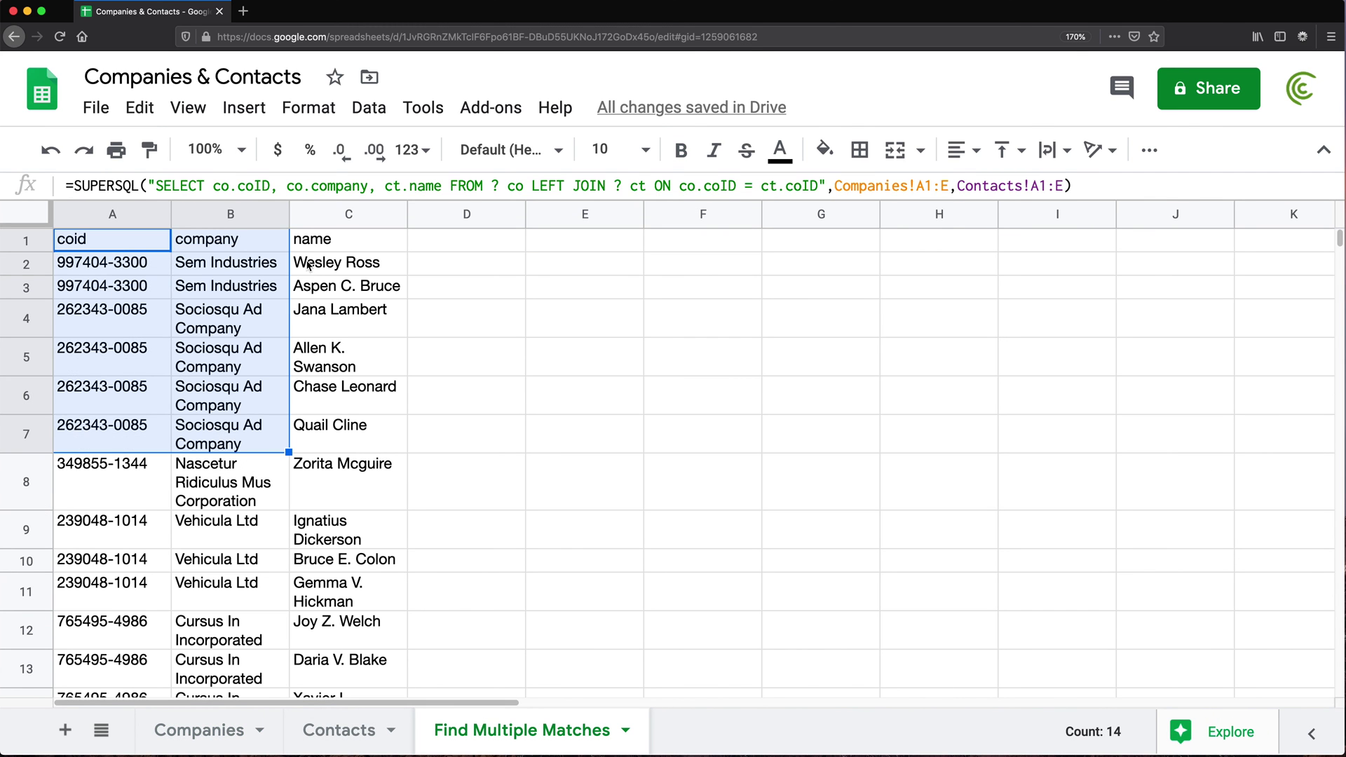
{"action": "left_click_drag", "start_coordinate": [349, 262], "coordinate": [348, 396]}
{"action": "left_click", "coordinate": [315, 730]}
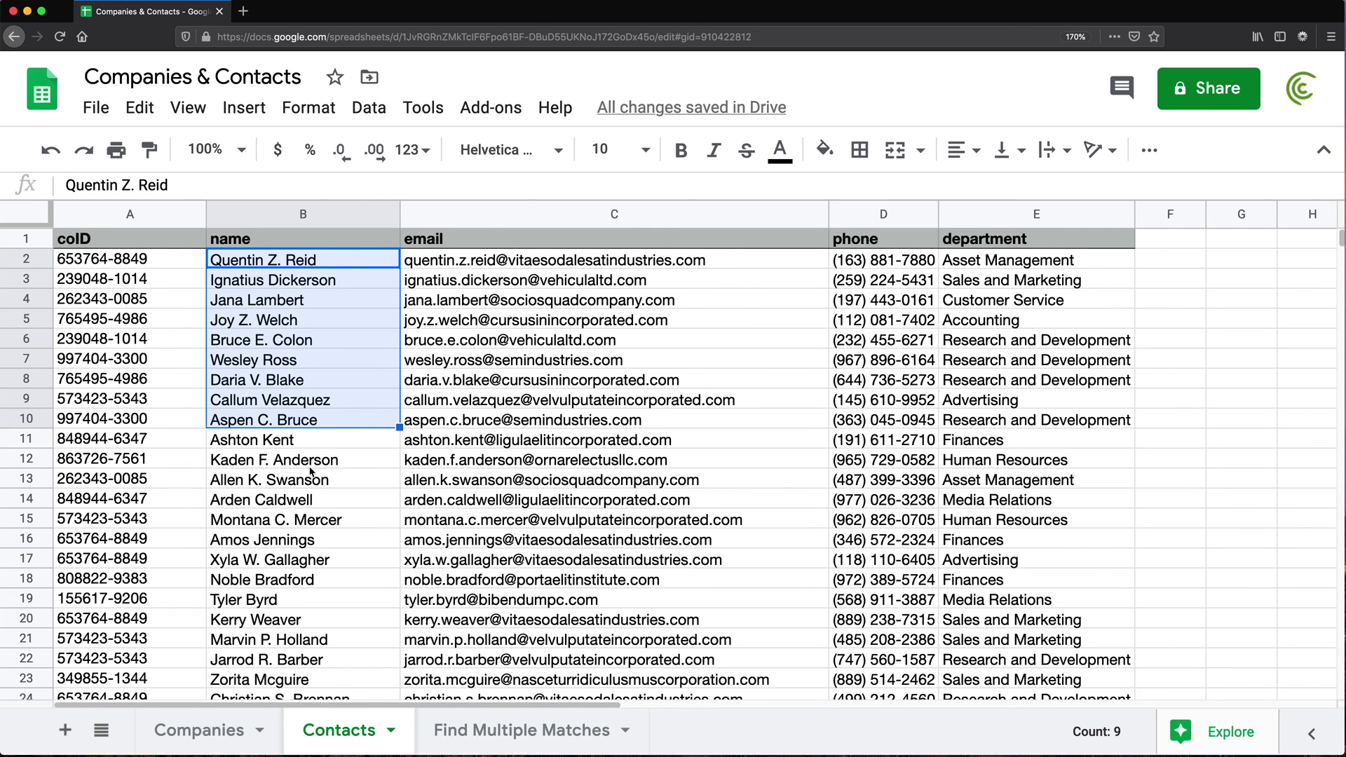
{"action": "left_click", "coordinate": [210, 729]}
{"action": "left_click", "coordinate": [494, 246]}
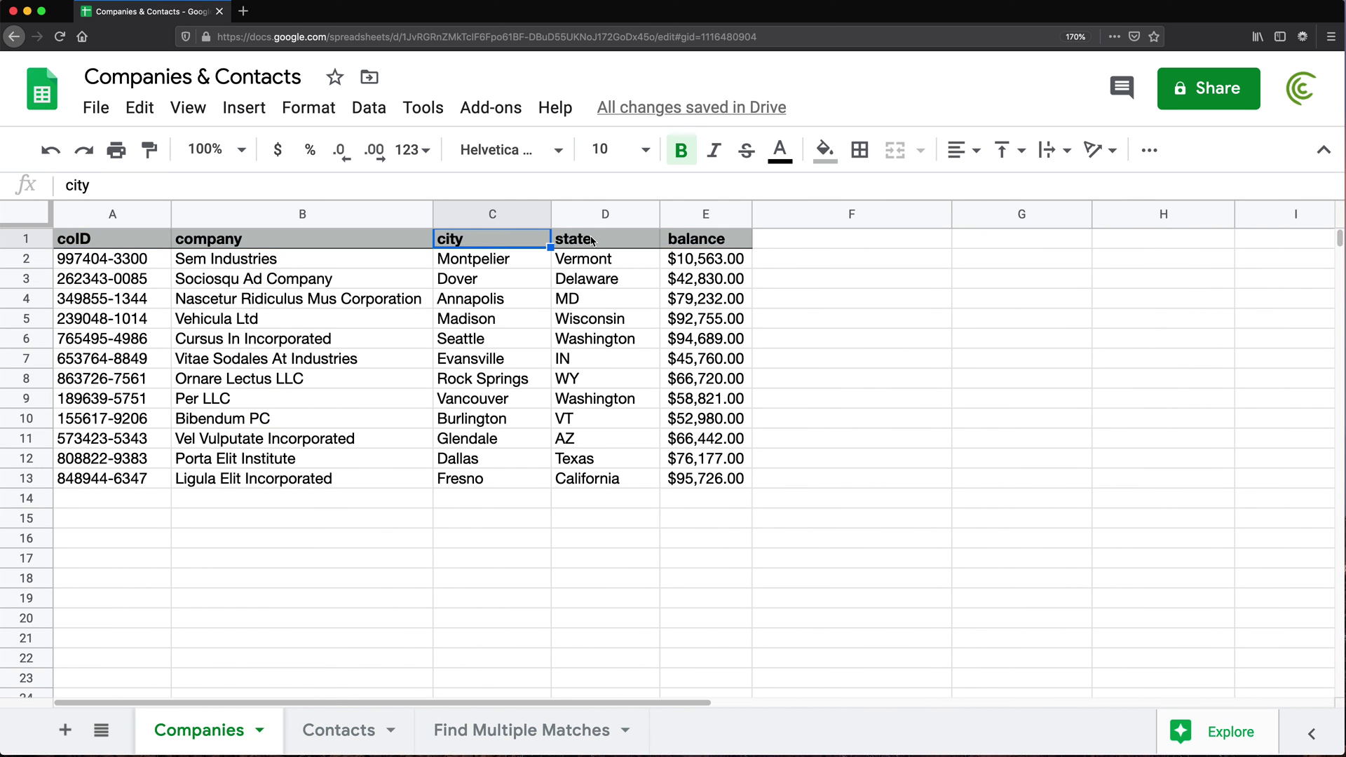
{"action": "left_click", "coordinate": [603, 242]}
{"action": "left_click", "coordinate": [684, 242]}
{"action": "left_click", "coordinate": [522, 729]}
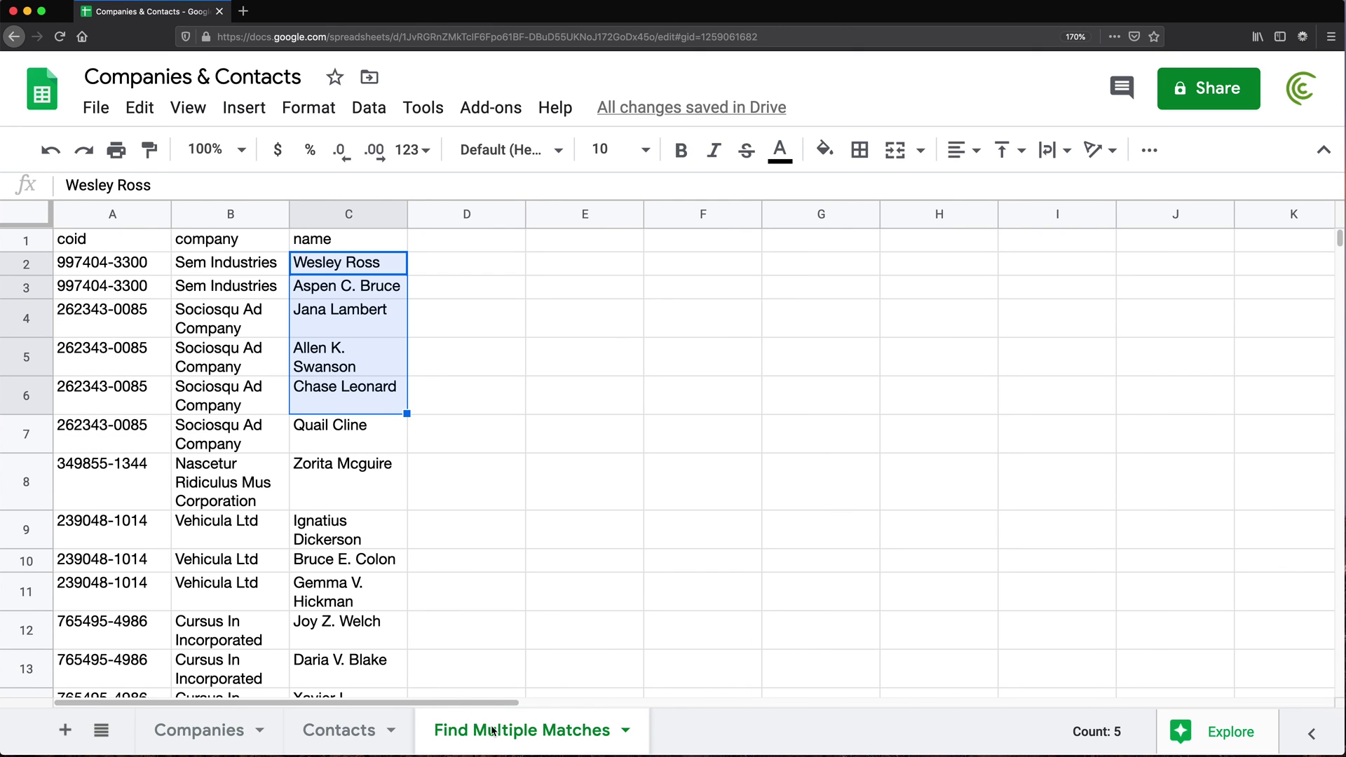
Insert co.city, co.state, co.balance after co.company in A1's SELECT list.
{"action": "left_click", "coordinate": [101, 241]}
{"action": "double_click", "coordinate": [102, 242]}
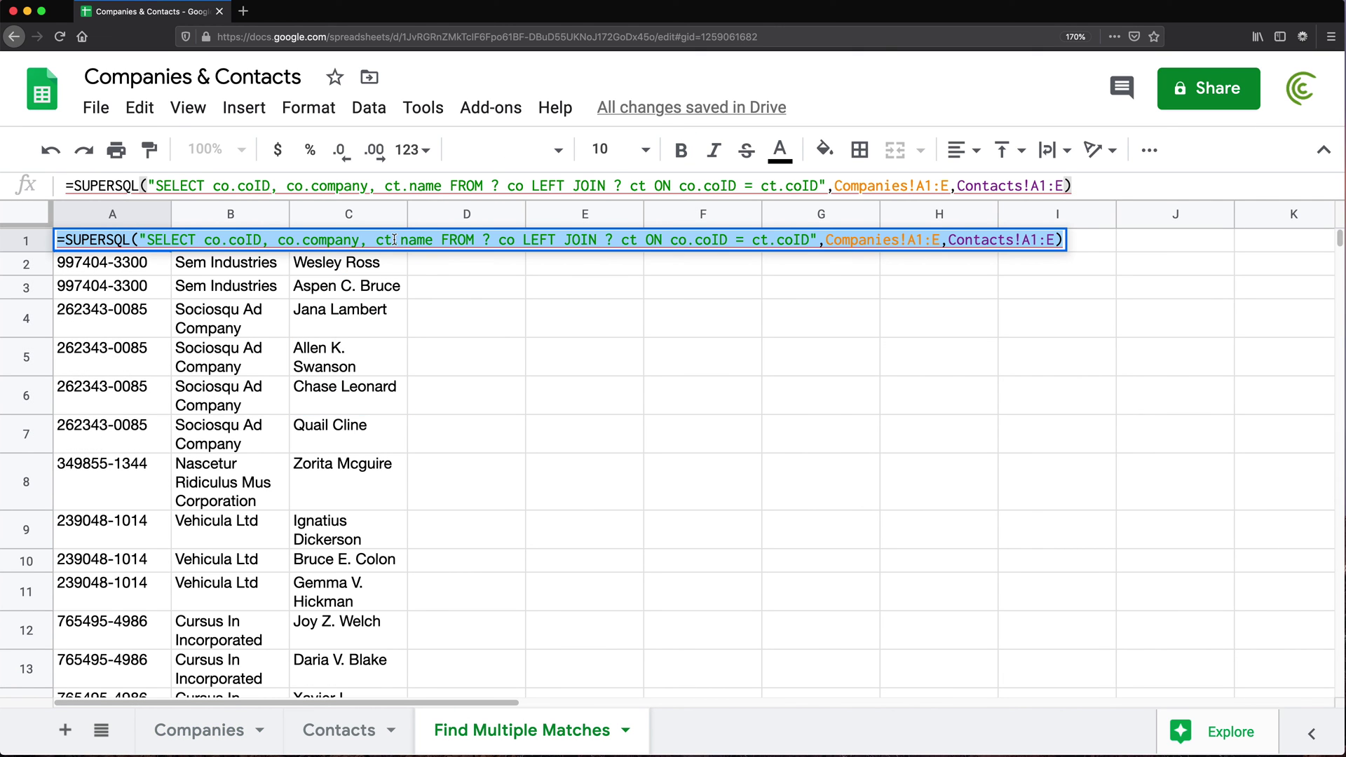
{"action": "left_click", "coordinate": [368, 241]}
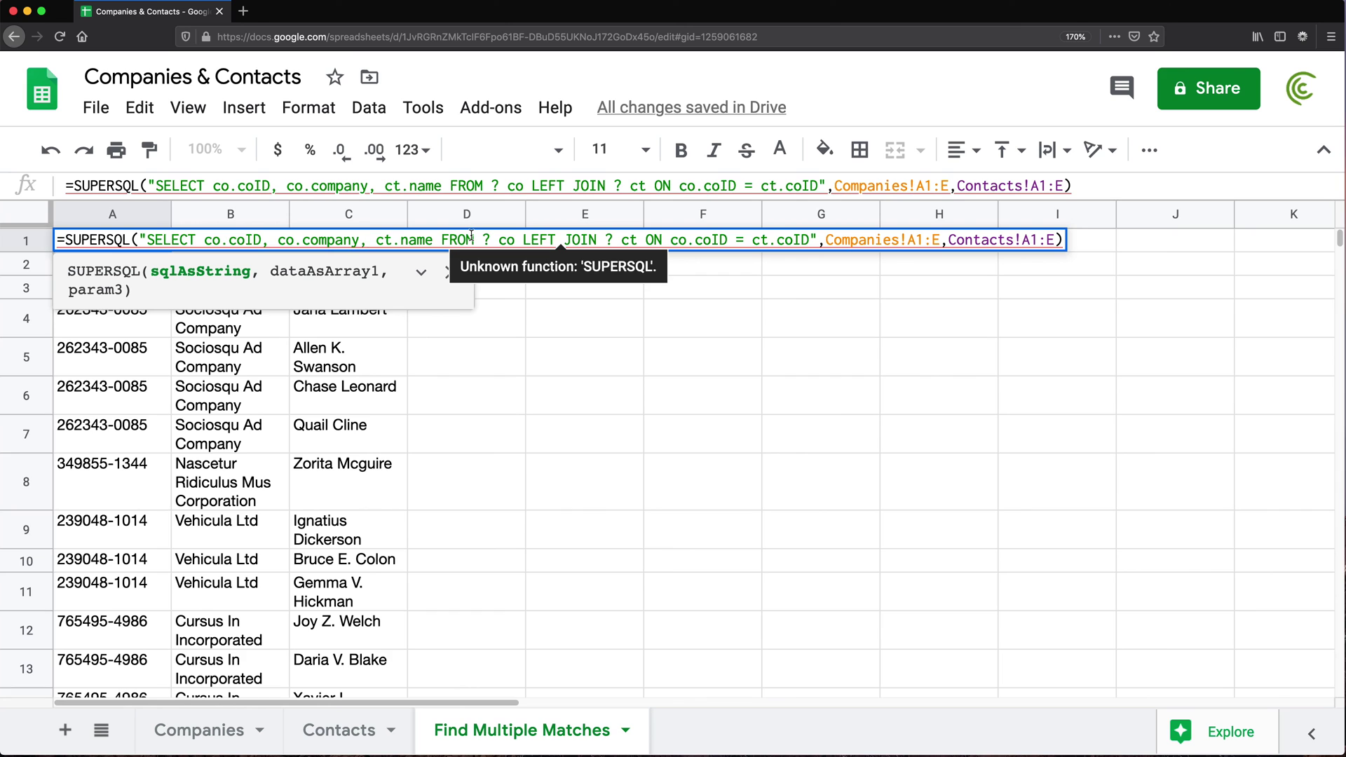
{"action": "type", "text": "co.city, "}
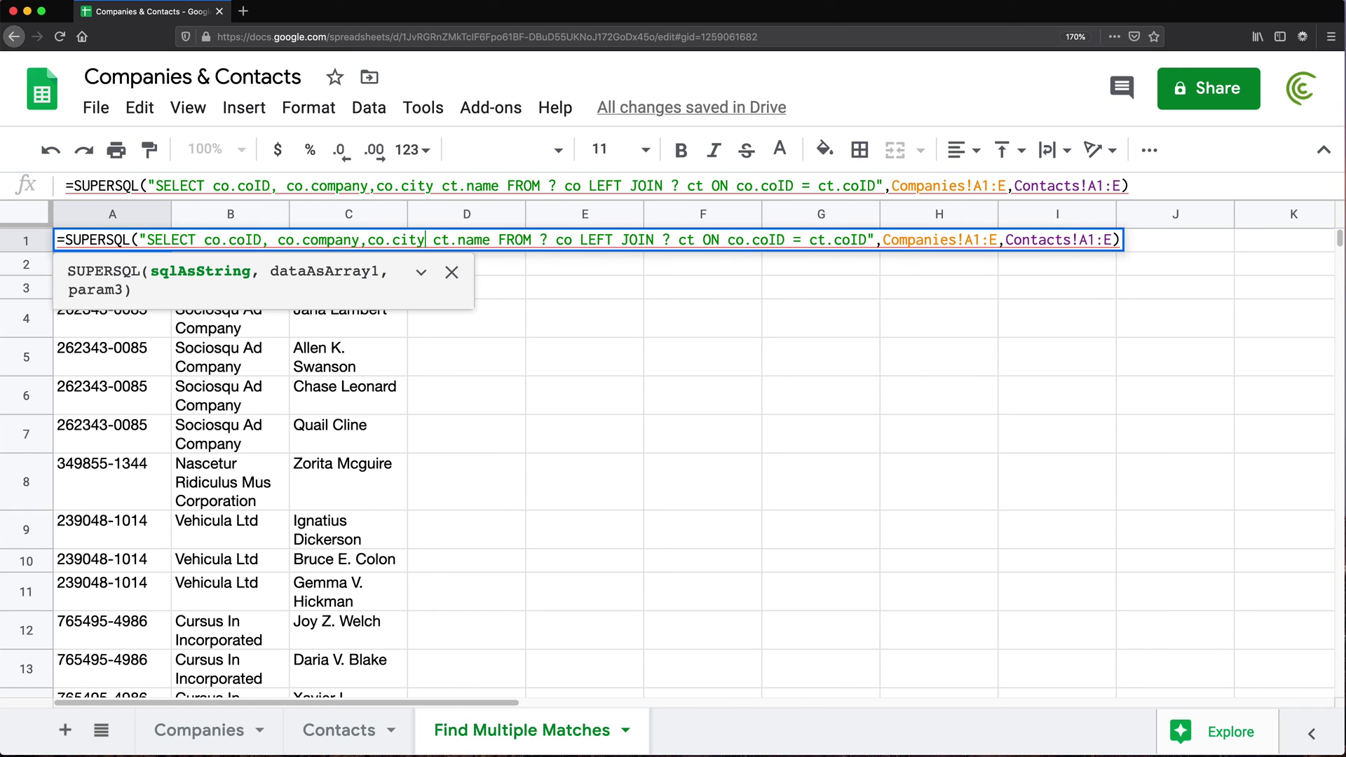
{"action": "type", "text": "co.na"}
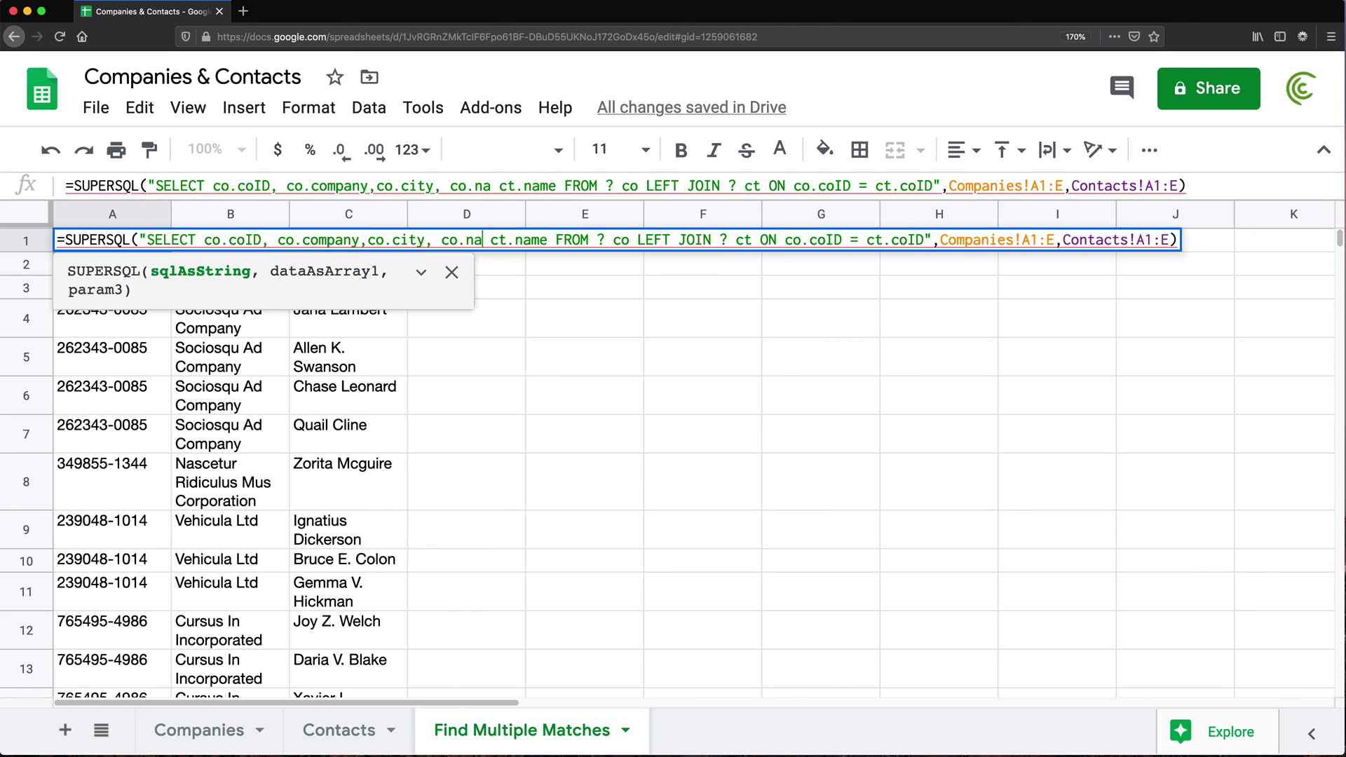
{"action": "key", "text": "BackSpace"}
{"action": "key", "text": "BackSpace"}
{"action": "type", "text": "state"}
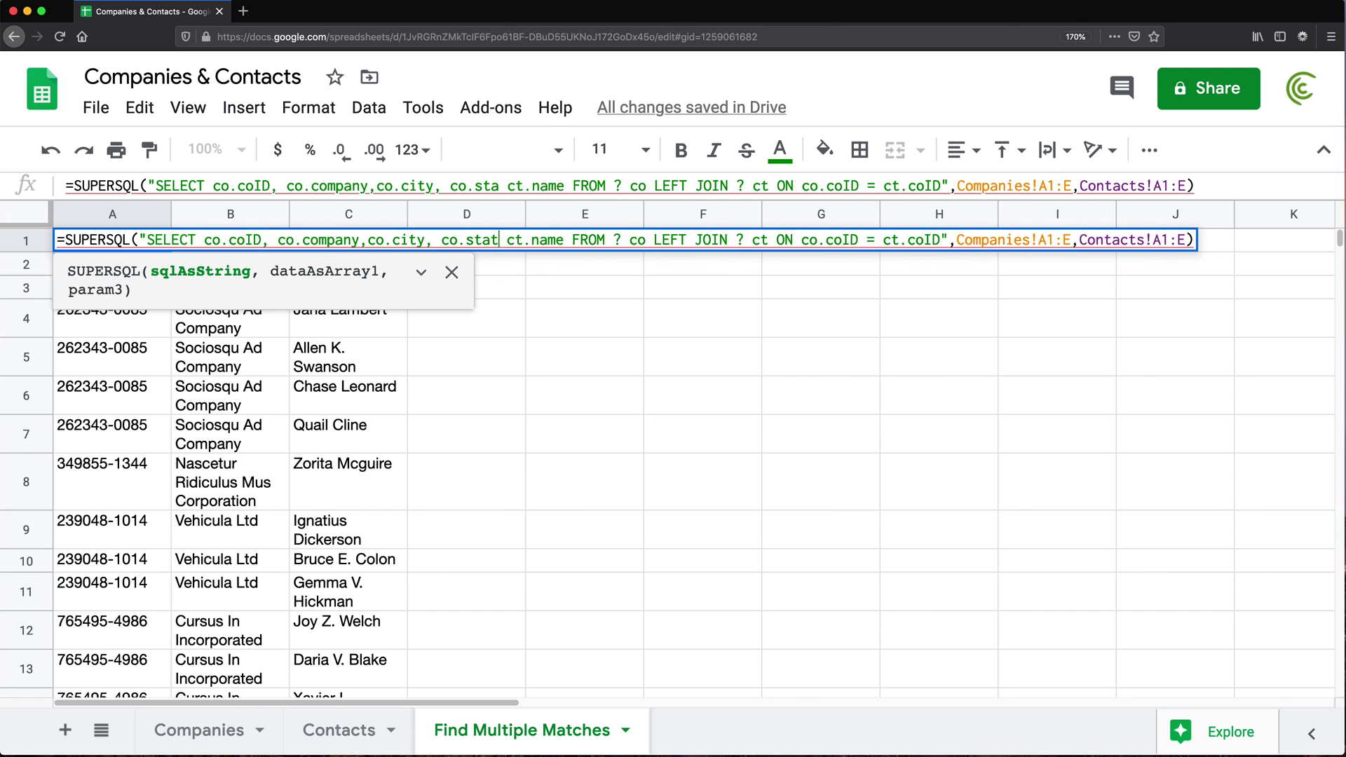
{"action": "type", "text": ", co."}
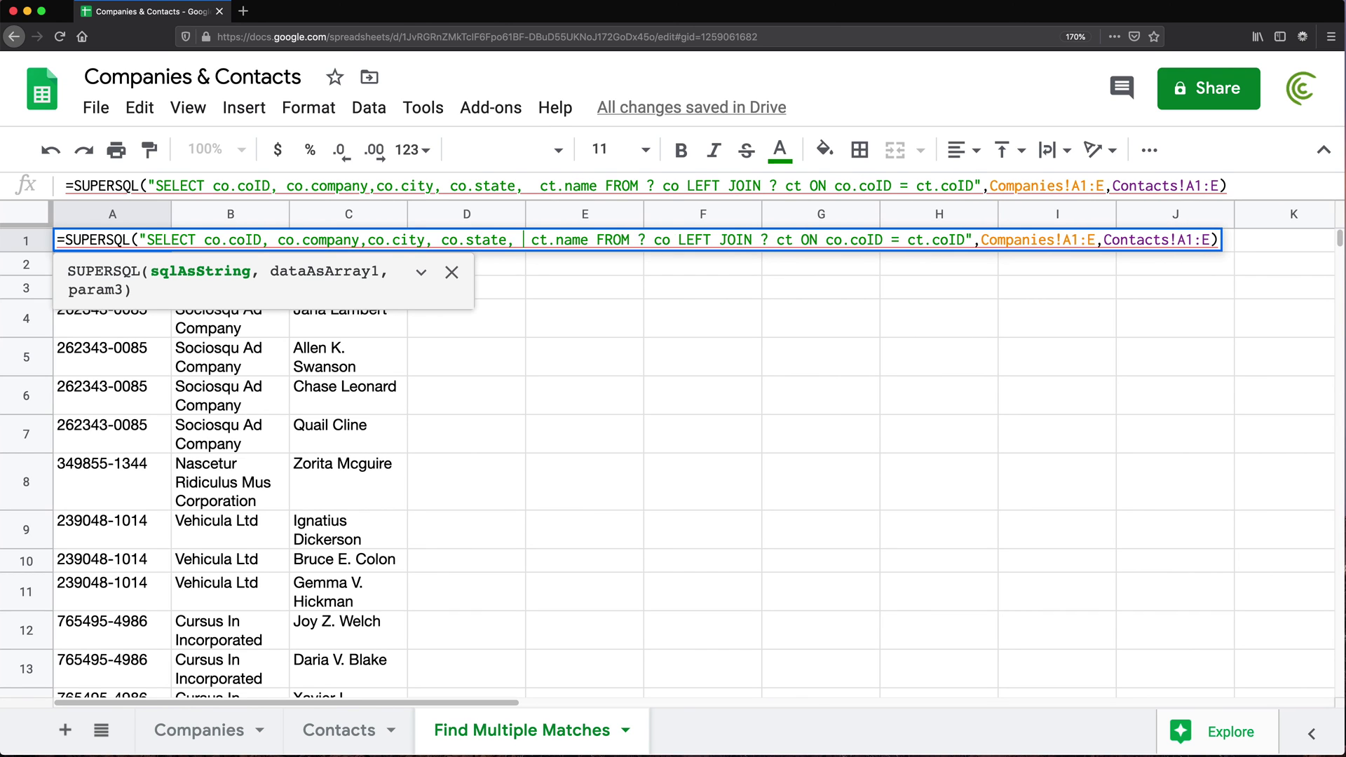
{"action": "type", "text": "balance,"}
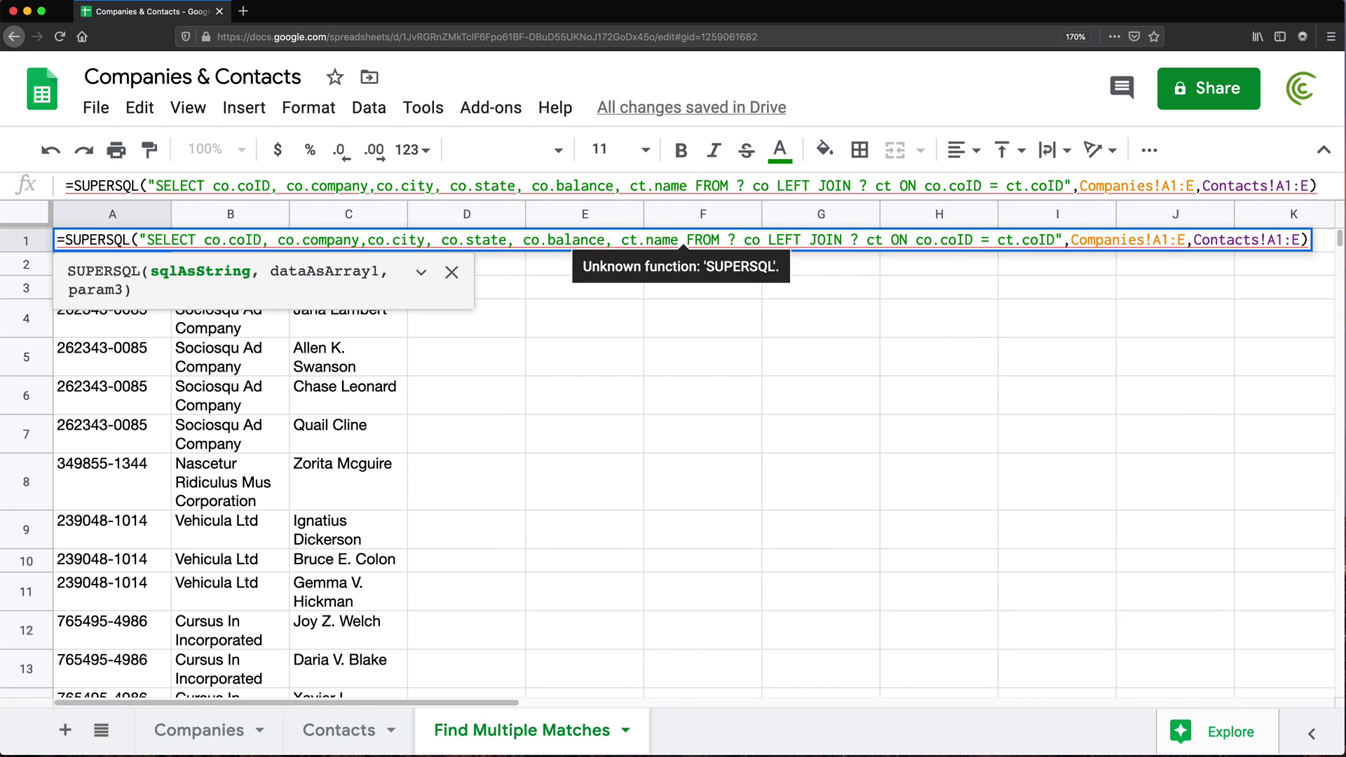
{"action": "key", "text": "Return"}
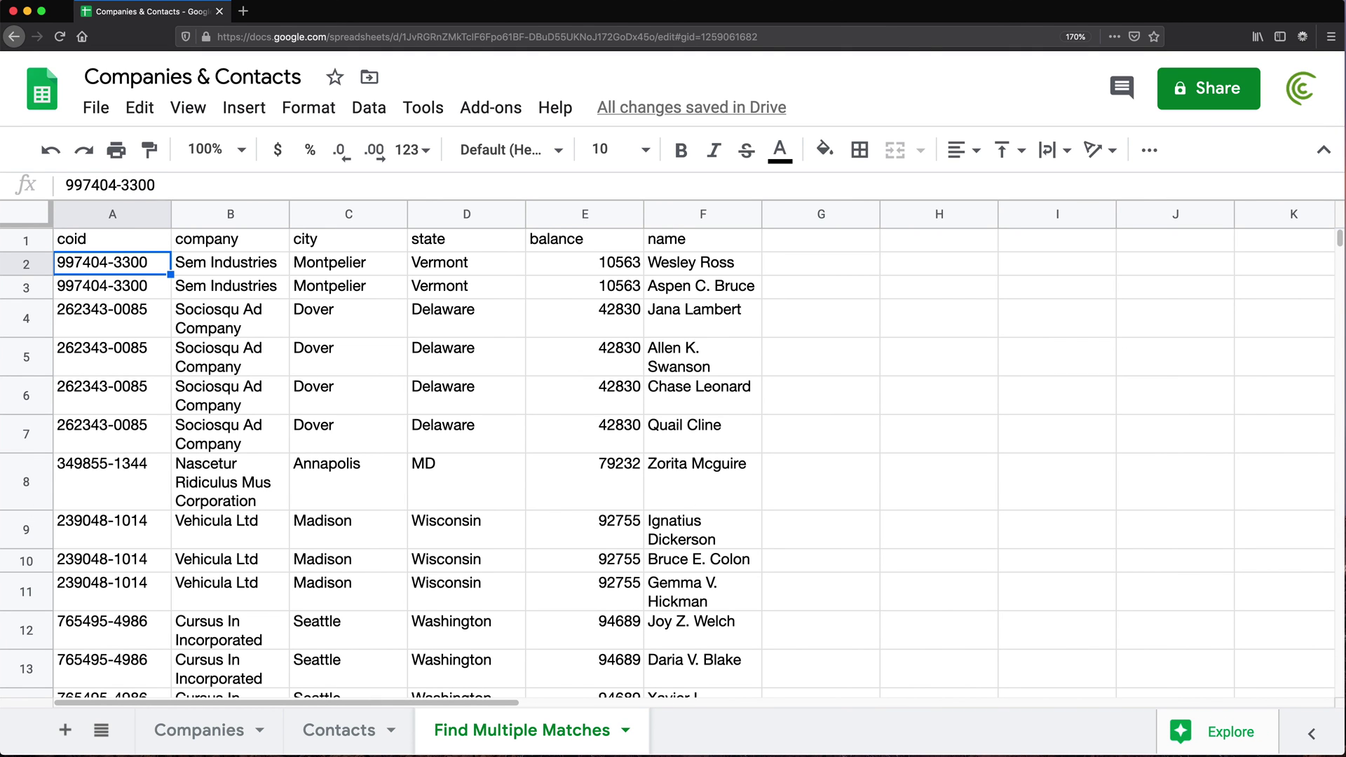
Move co.city after co.state in A1's SELECT list, then show the Companies sheet.
{"action": "left_click", "coordinate": [110, 243]}
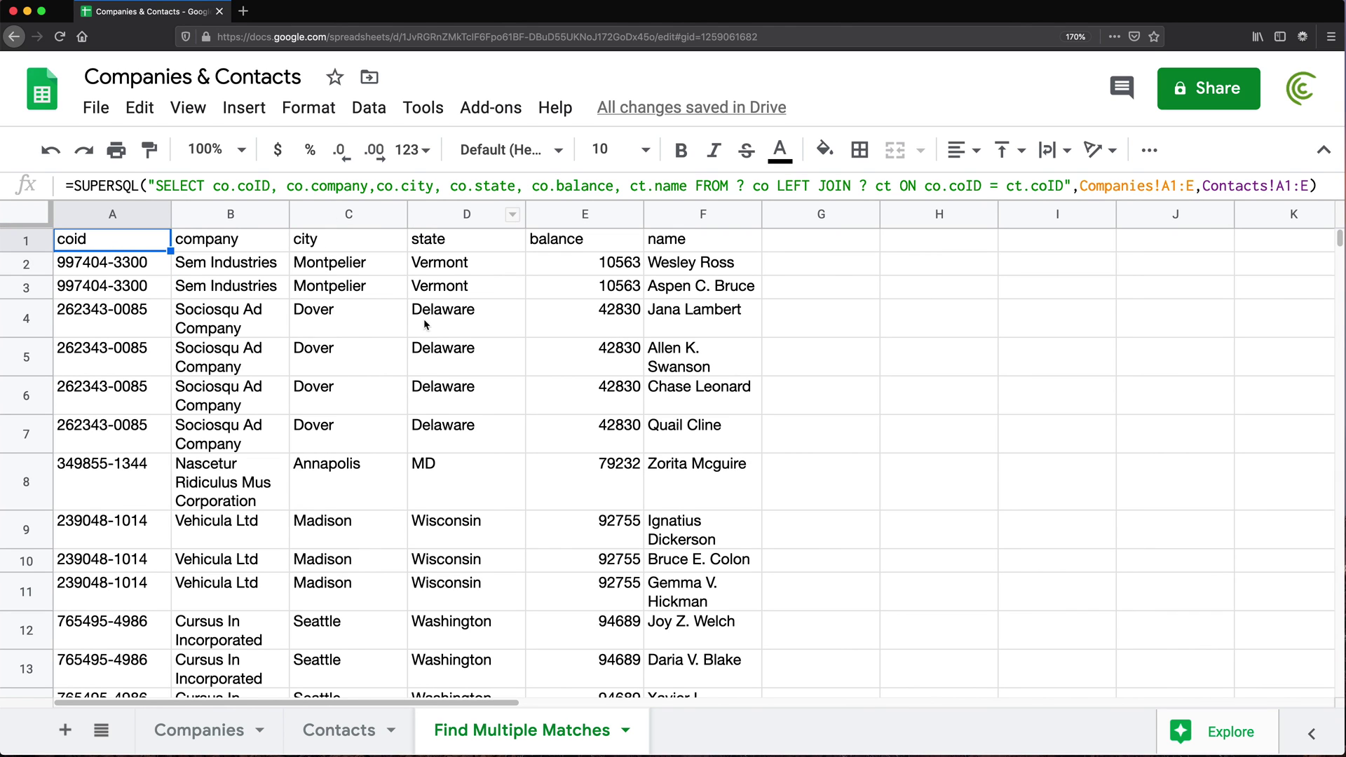
{"action": "double_click", "coordinate": [121, 240]}
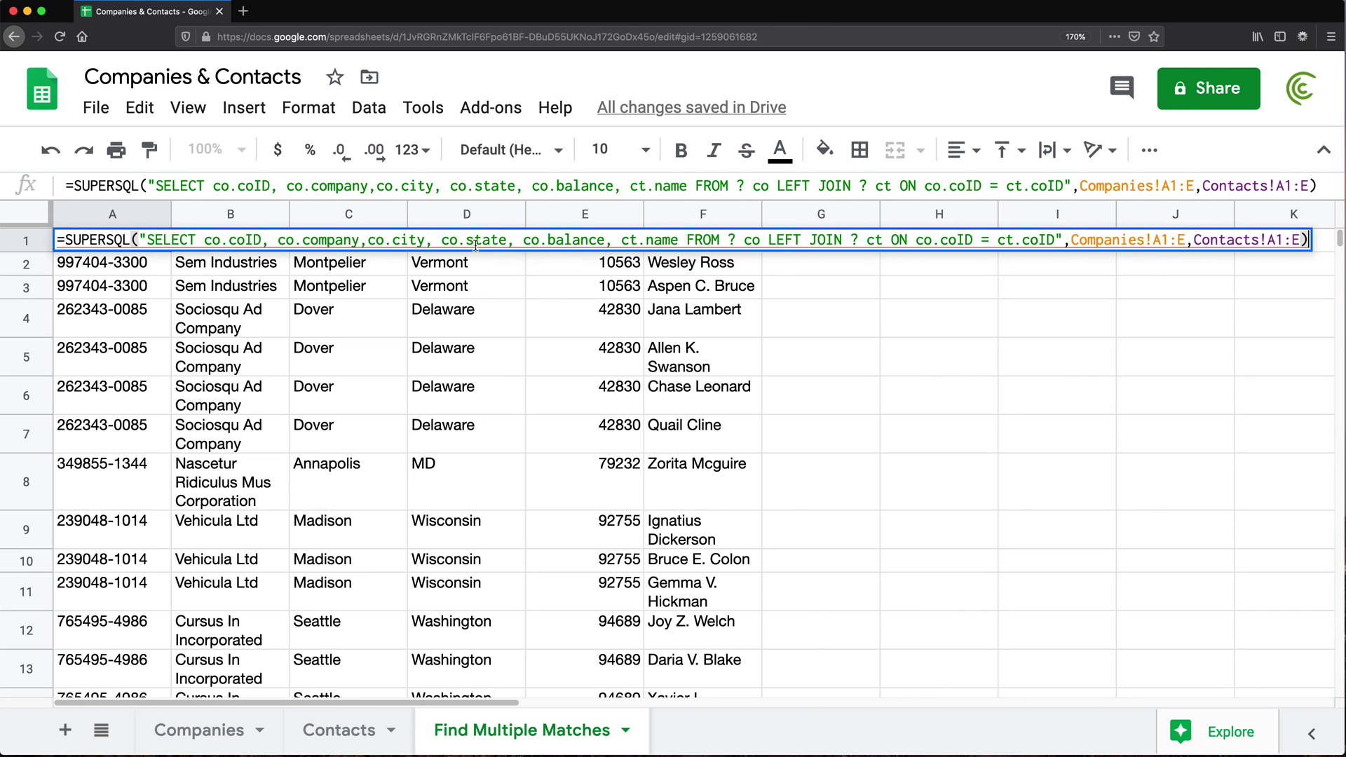
{"action": "left_click_drag", "start_coordinate": [442, 241], "coordinate": [486, 241]}
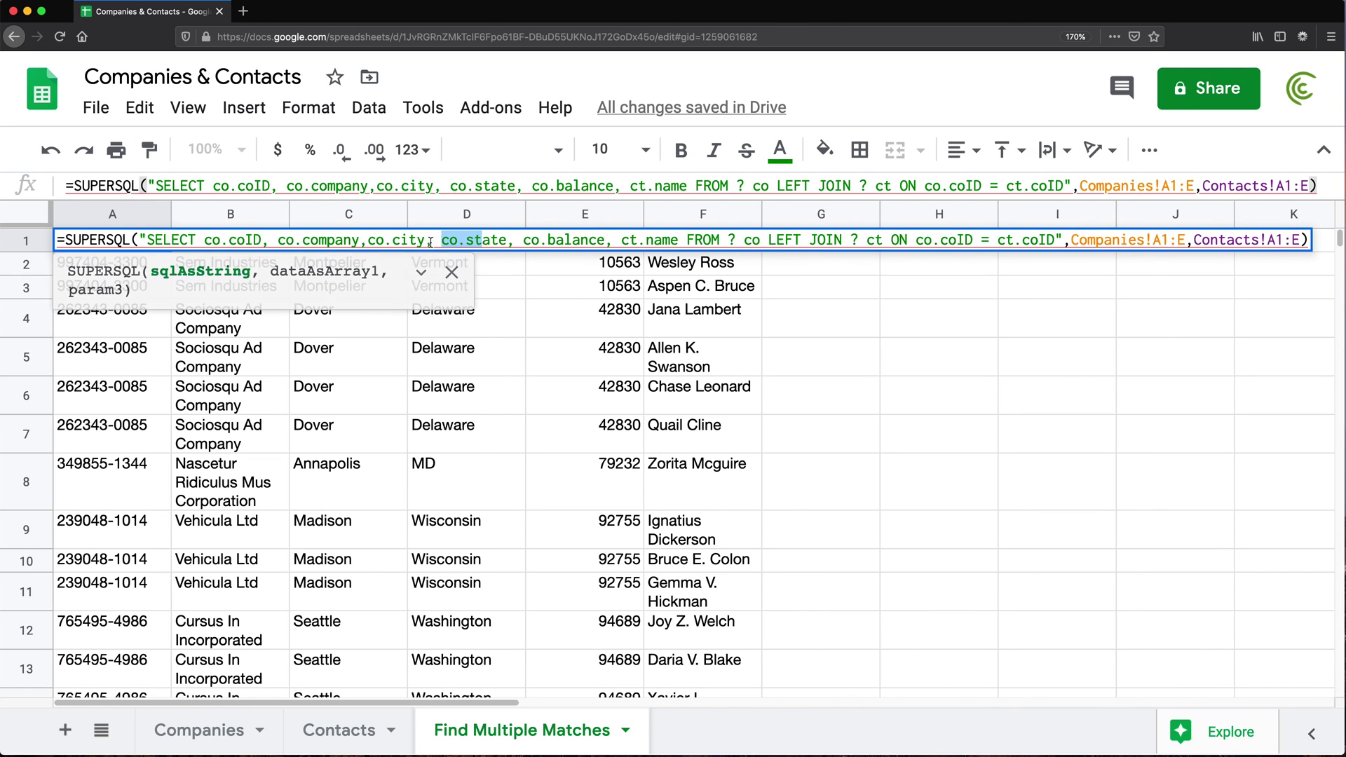
{"action": "left_click_drag", "start_coordinate": [368, 240], "coordinate": [429, 240]}
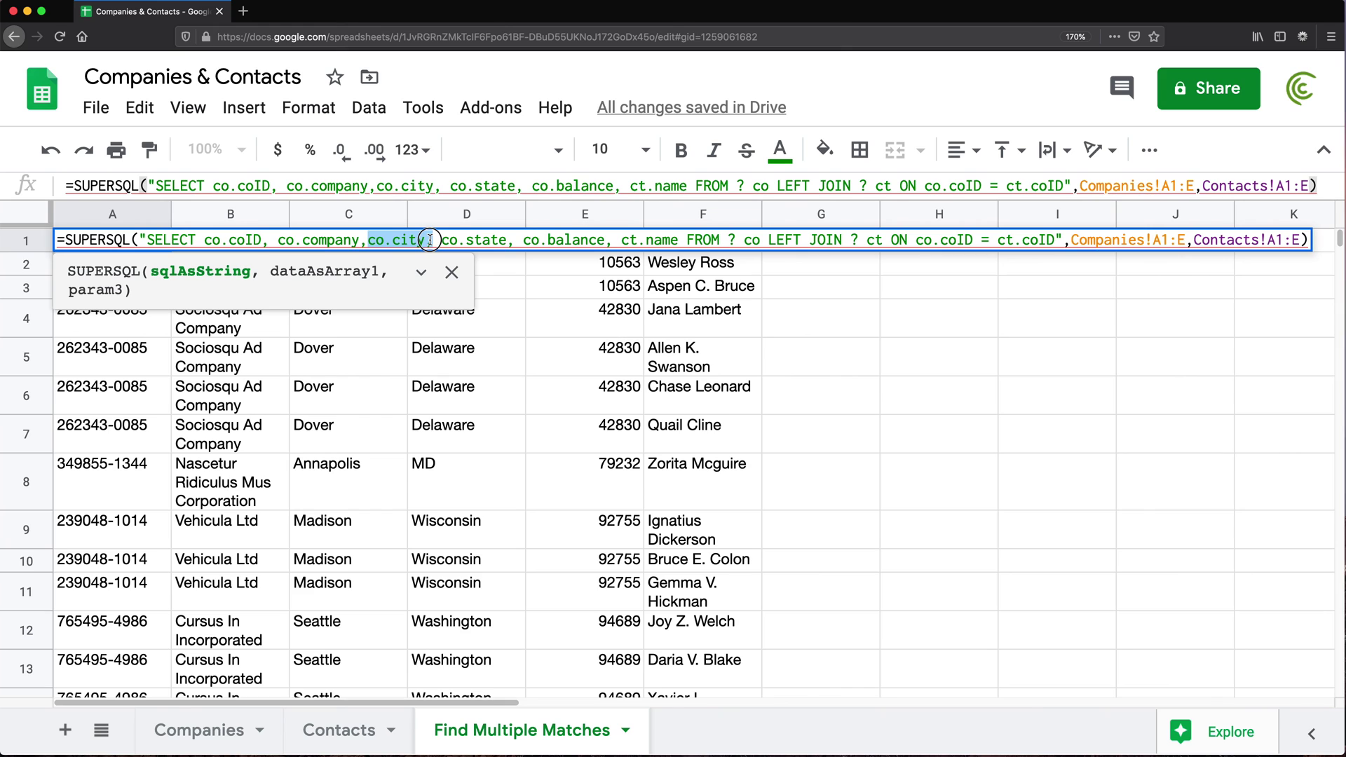
{"action": "key", "text": "Delete"}
{"action": "key", "text": "Delete"}
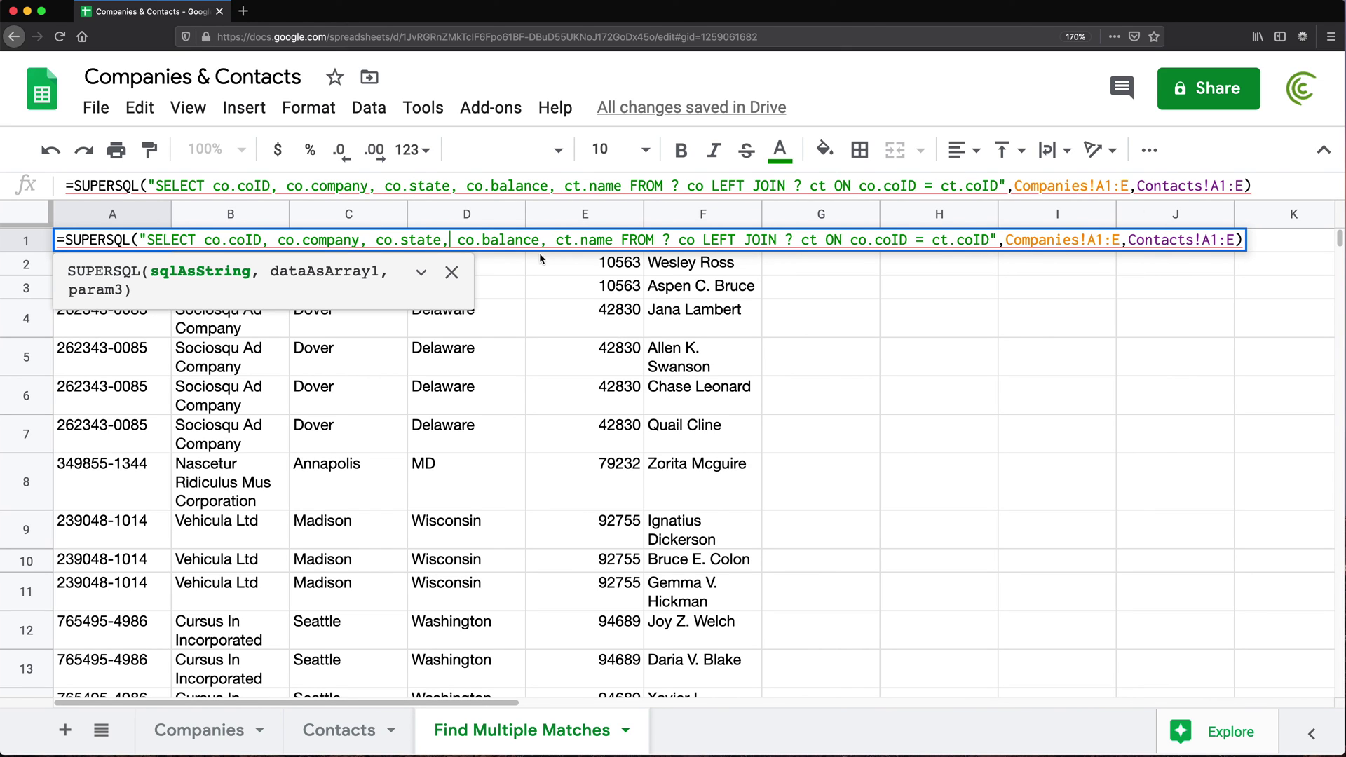
{"action": "type", "text": "co.city,"}
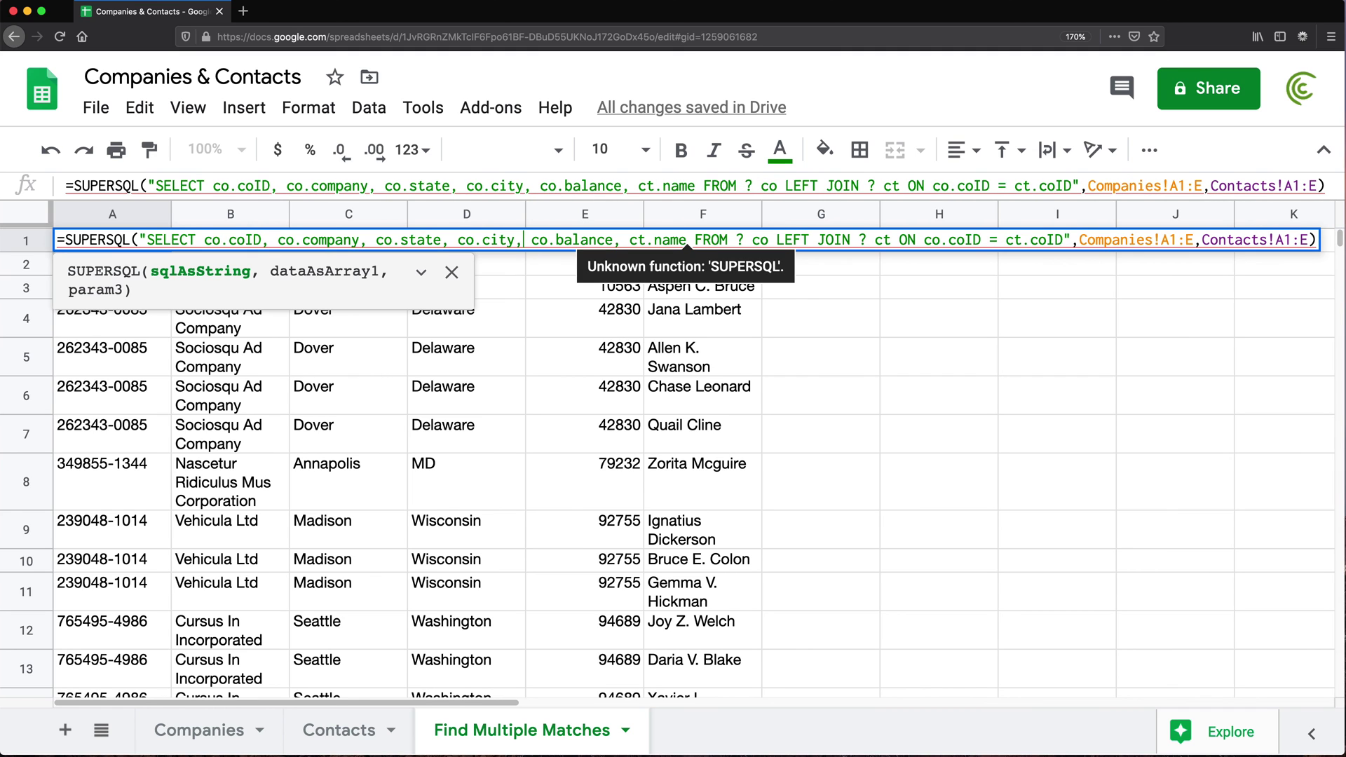
{"action": "key", "text": "Return"}
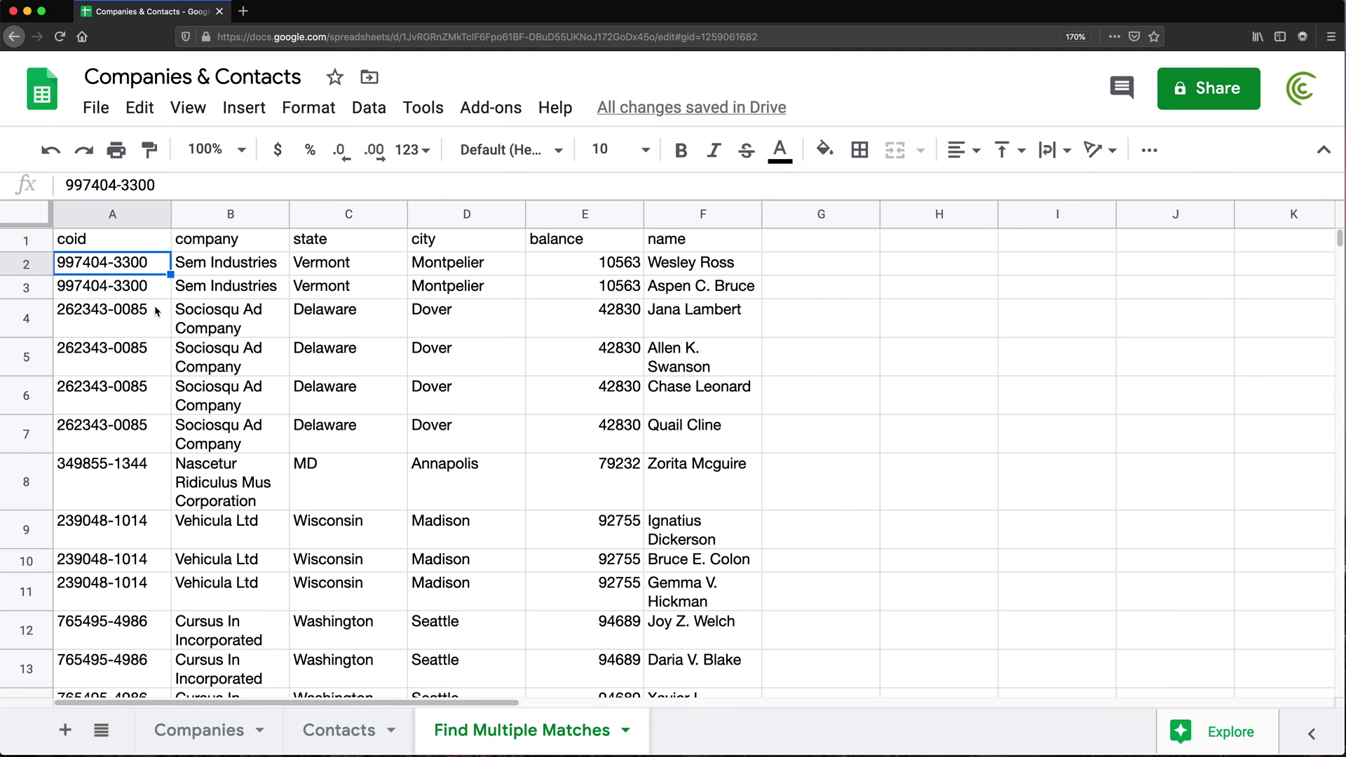
{"action": "left_click", "coordinate": [195, 729]}
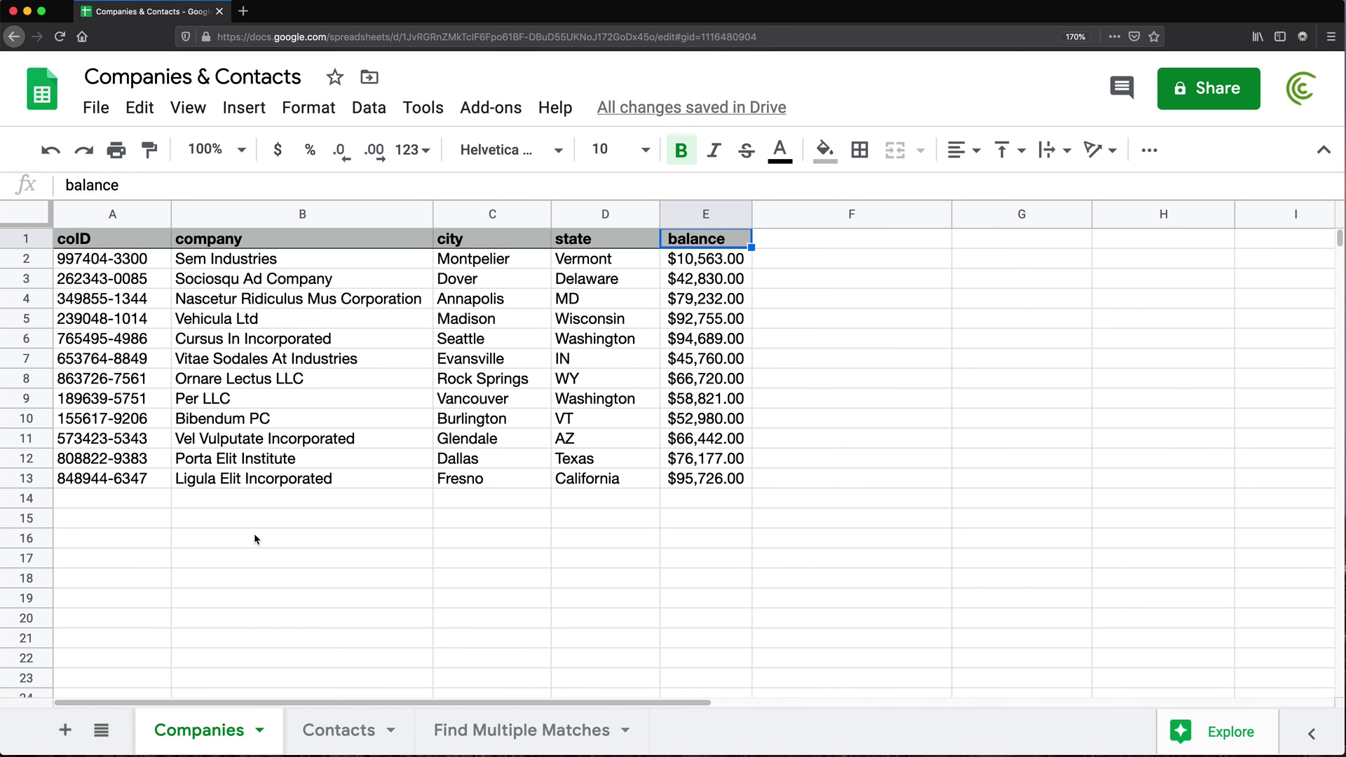